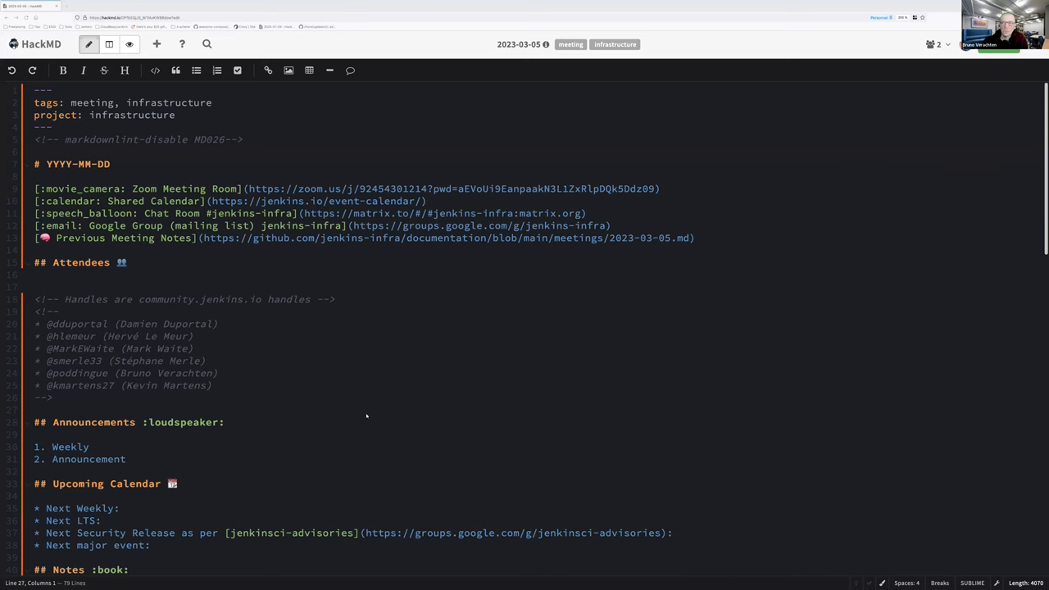
Change the year to 2024 in both the note title and the Previous Meeting Notes link, giving 2024-03-05
left_click(366, 414)
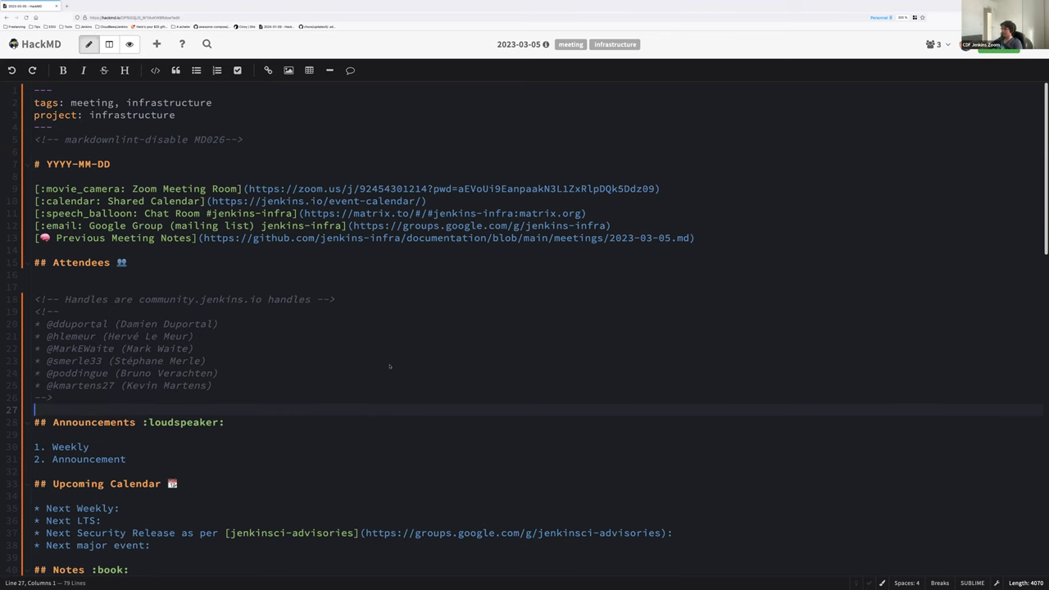
left_click(513, 46)
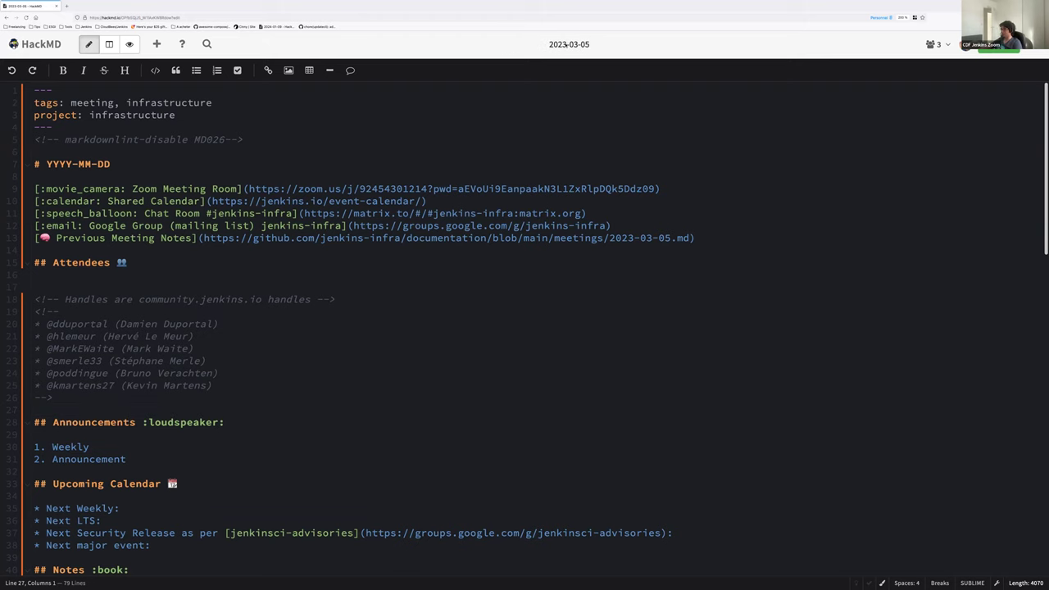
left_click(565, 45)
key("BackSpace")
type("4")
left_click(633, 238)
key("BackSpace")
type("4")
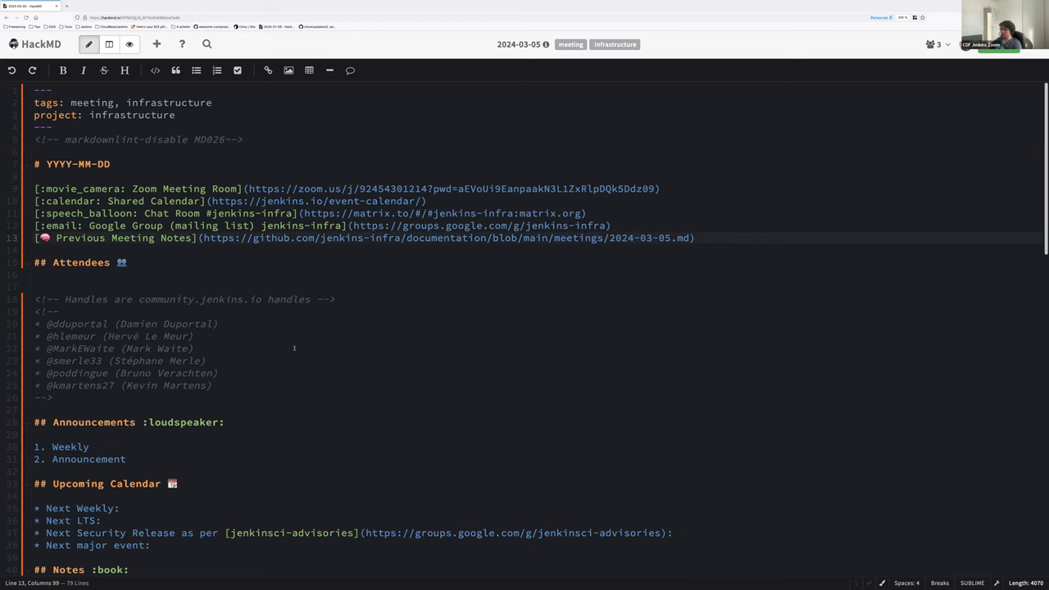
Uncomment the first two attendees by moving the comment opening "<!--" to just above the third attendee
left_click(147, 324)
key("Up")
key("shift+Home")
key("BackSpace")
key("Down")
key("Down")
key("Down")
key("Return")
key("Return")
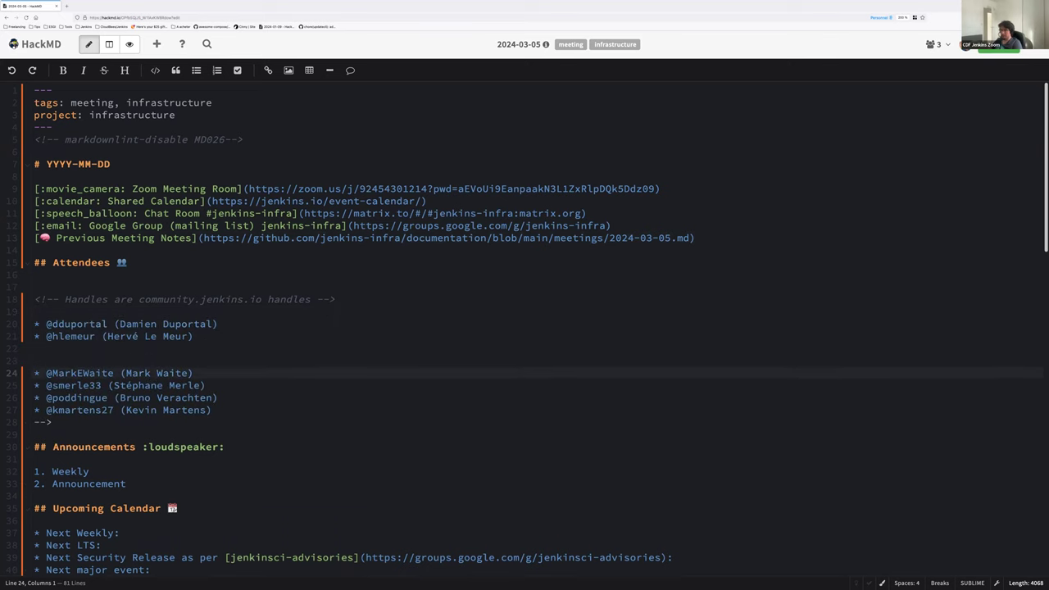
key("Up")
type("<!--")
key("Down")
key("Down")
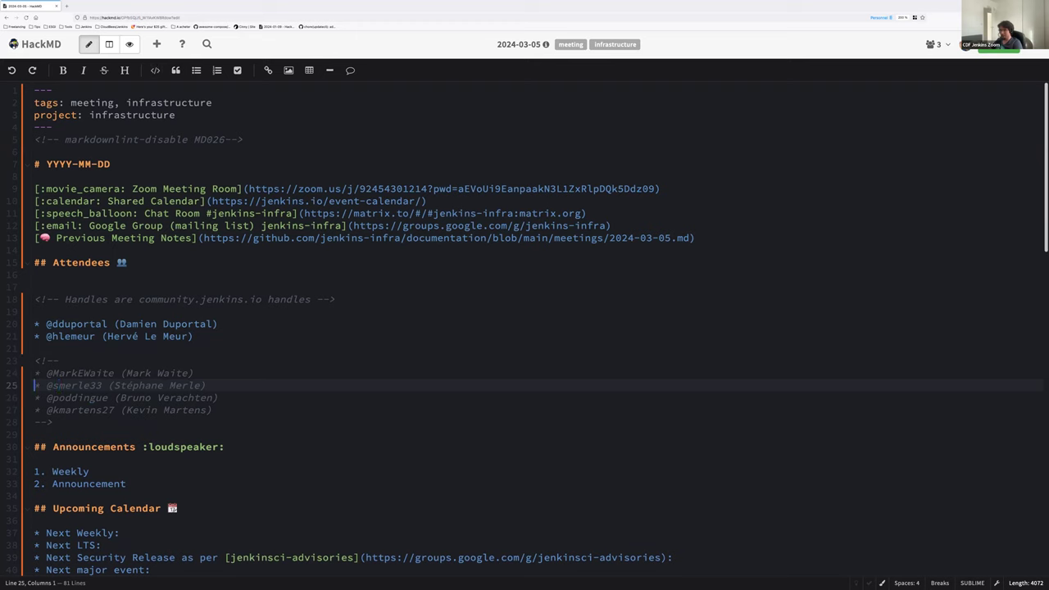
Move the last three attendees out of the comment block and into the visible list, below the second attendee
left_click_drag(34, 385, 212, 410)
key("ctrl+c")
key("BackSpace")
key("Up")
key("Up")
key("Up")
key("ctrl+v")
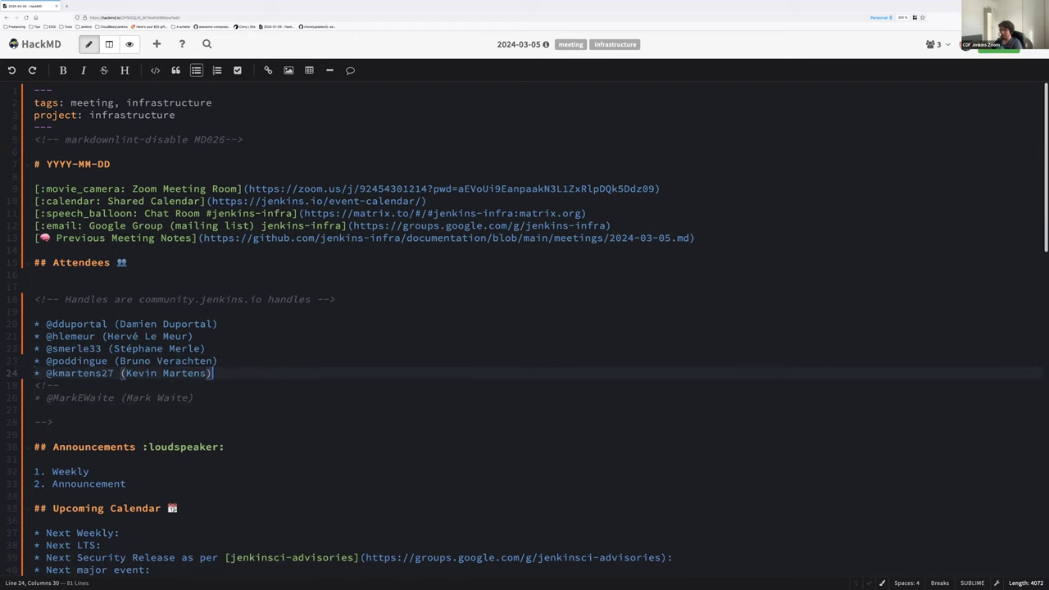
Separate the attendee list from the comment block with a blank line and remove the empty line inside the comment
key("Return")
key("Down")
key("Down")
key("Down")
key("BackSpace")
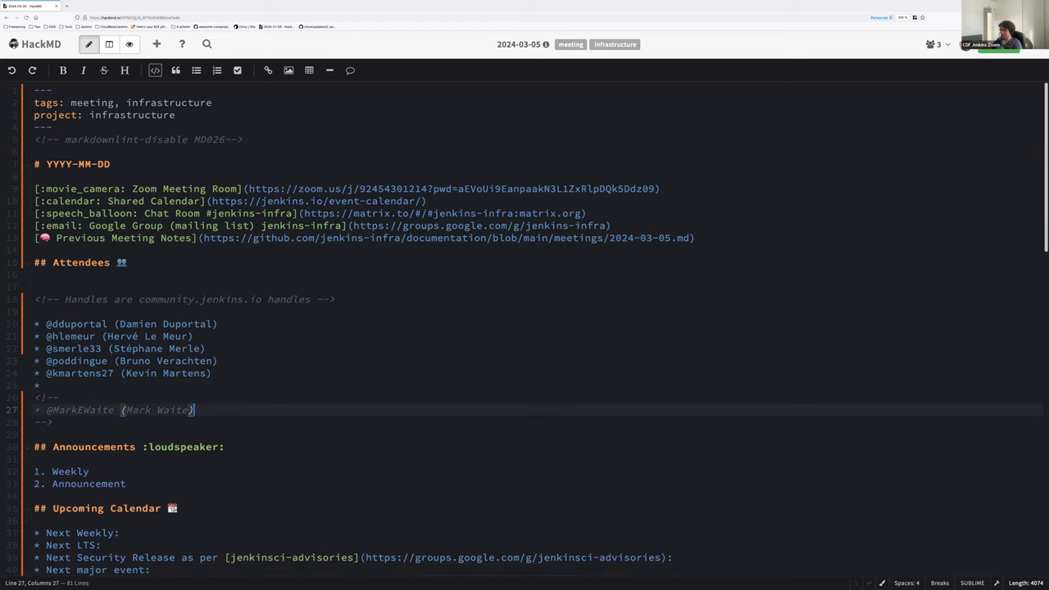
key("Up")
key("Up")
key("Up")
key("BackSpace")
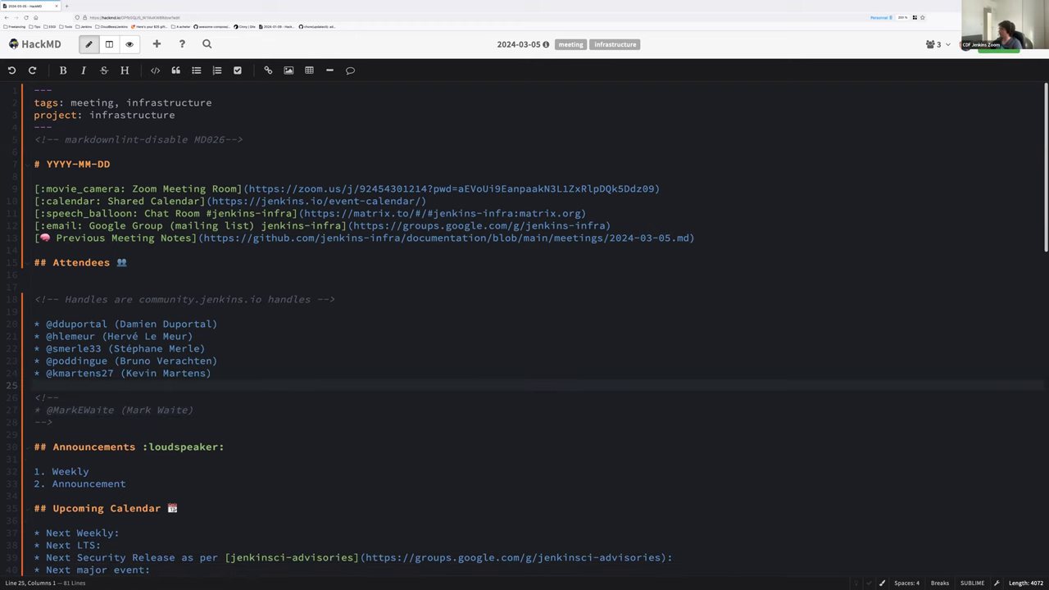
Complete the first item under Announcements as "Weekly: 2.448"
scroll(160, 365, "down", 1)
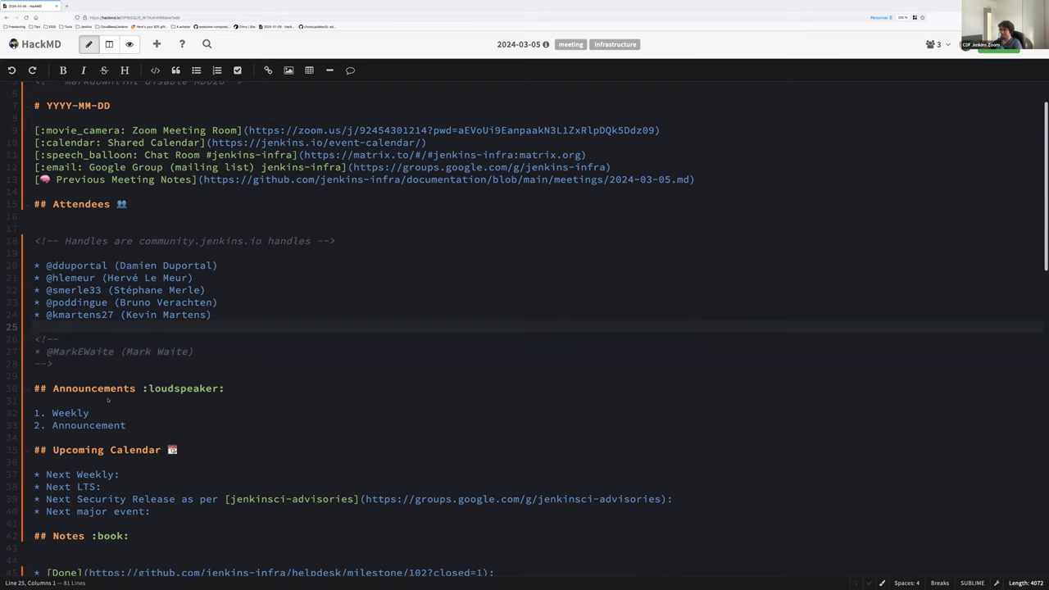
left_click(95, 412)
key("BackSpace")
type(": 2.44.8")
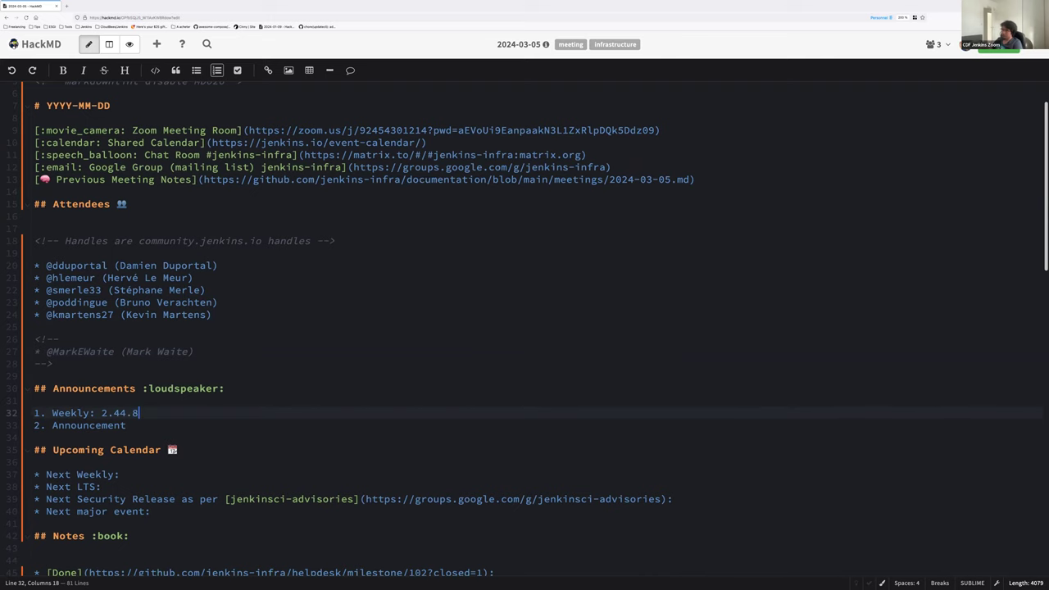
key("Left")
key("BackSpace")
key("End")
Add the indented sub-item "Packaging OK" under the Weekly announcement
key("Return")
key("BackSpace")
type("- äckaging")
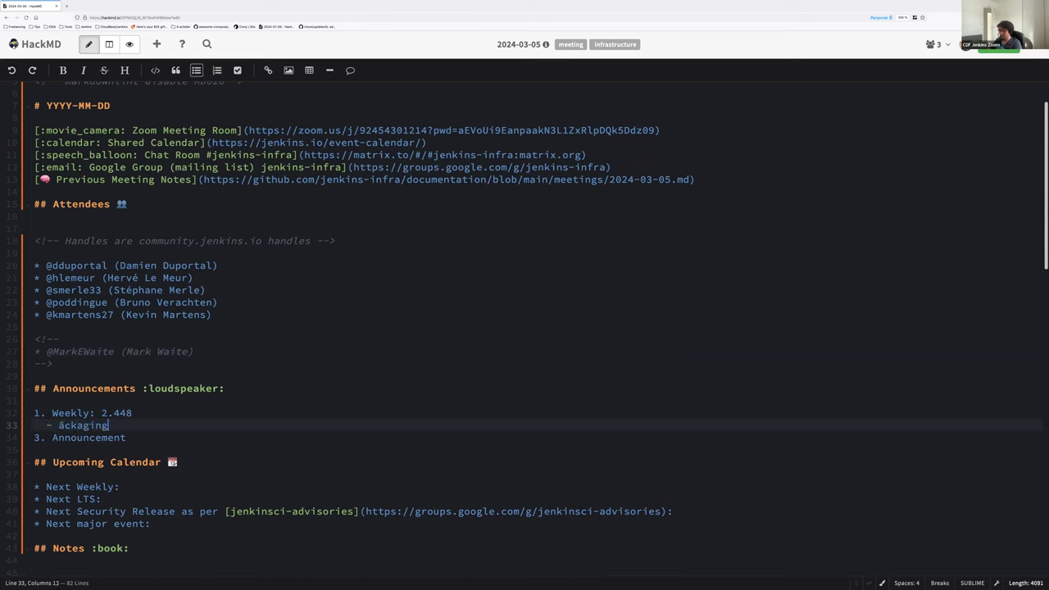
key("alt+Left")
key("Delete")
type("Pa")
key("End")
type("OK")
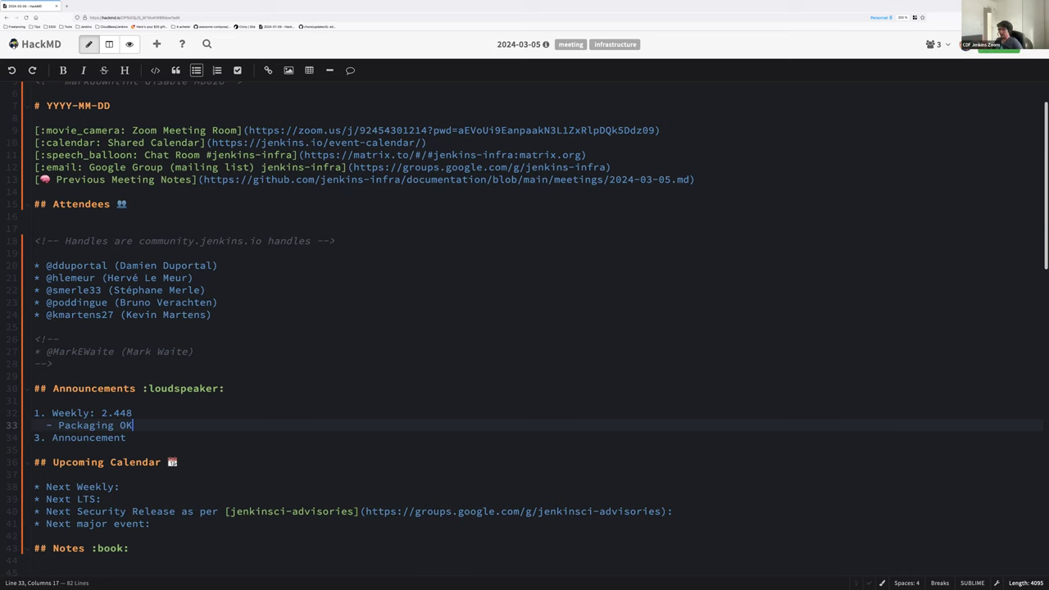
Add two more Weekly sub-items, one stating that the Docker Image is published and one that the Changelog is published
key("Return")
type("Docker Image is published")
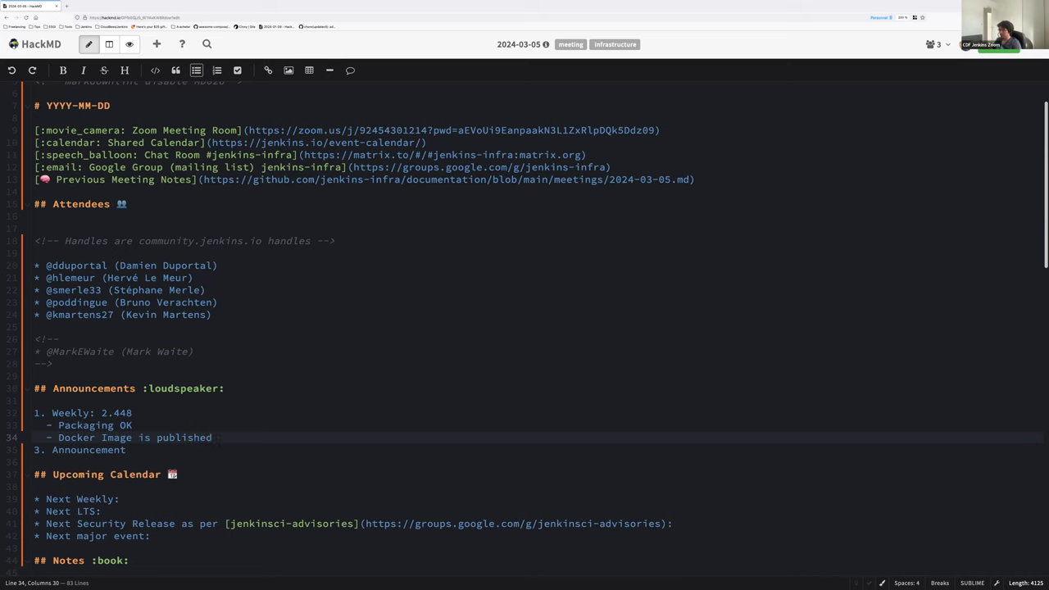
key("Return")
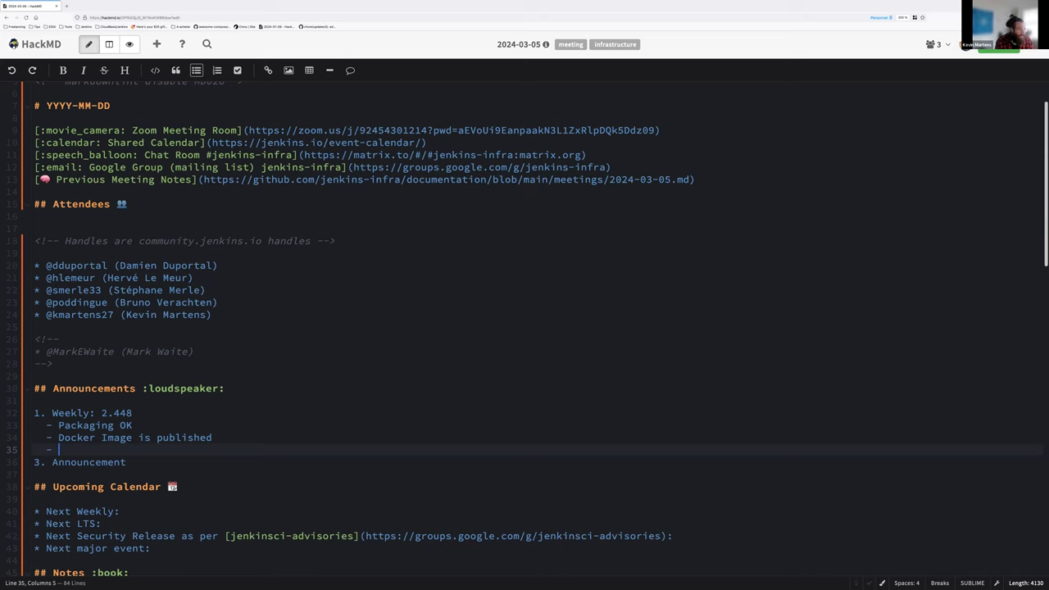
type("Changelog ")
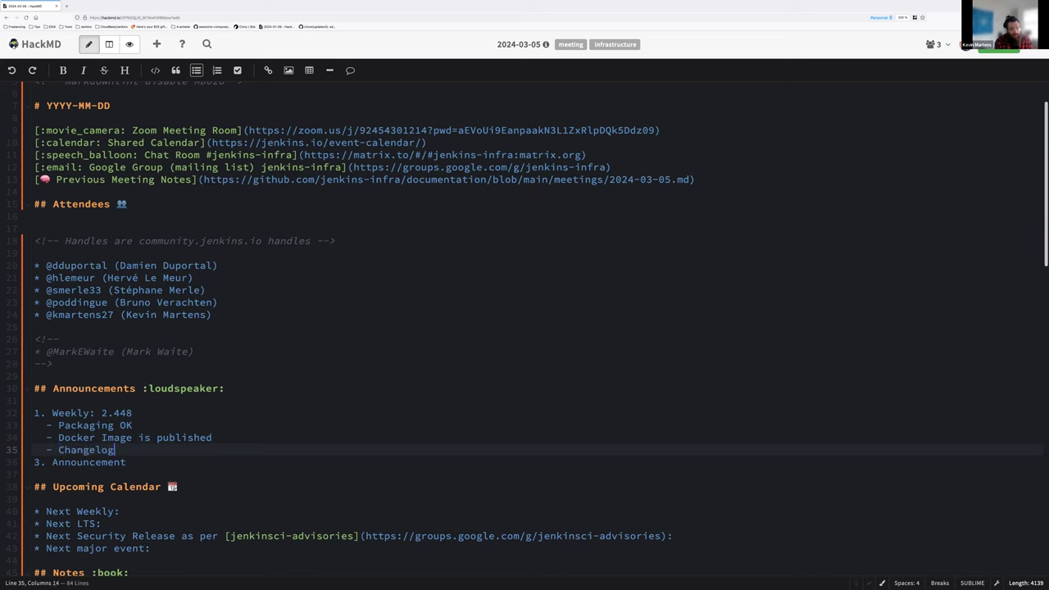
type("publsihed")
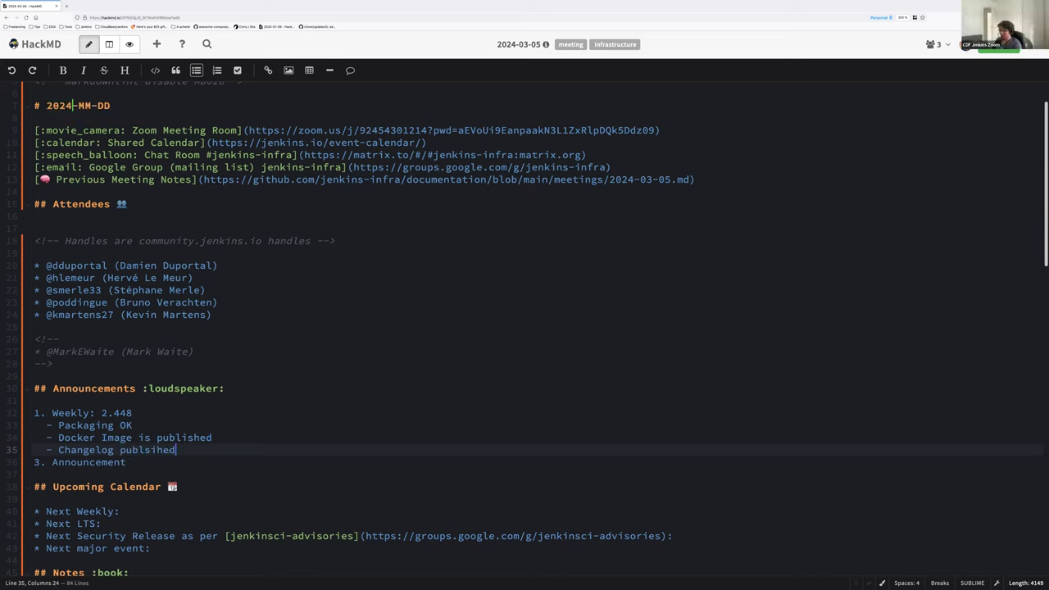
Try to correct the misspelled word "published" in the Changelog sub-item
key("Left")
key("Left")
key("Left")
key("Left")
key("Left")
key("Left")
key("Left")
key("Right")
key("Delete")
key("Delete")
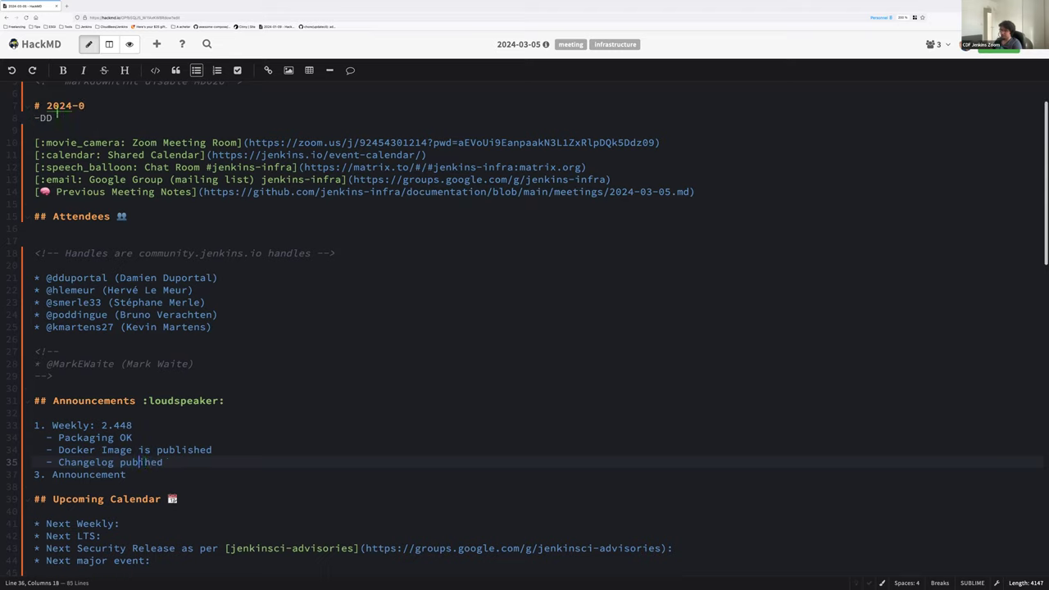
type("i")
Replace the placeholder Announcement line with an empty list item numbered 2
left_click(34, 474)
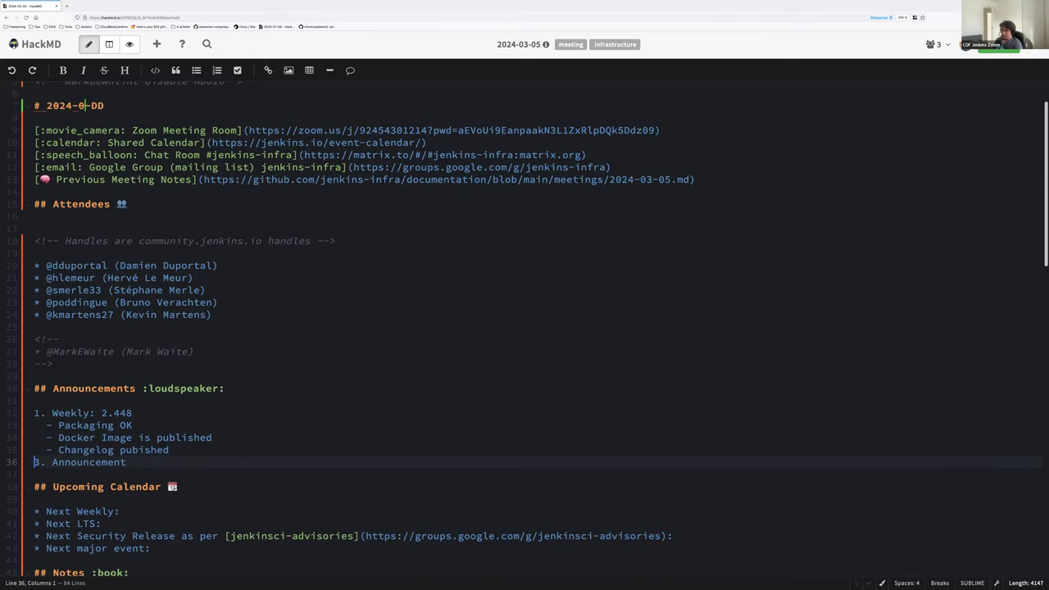
key("shift+End")
key("Delete")
type("2.")
key("Up")
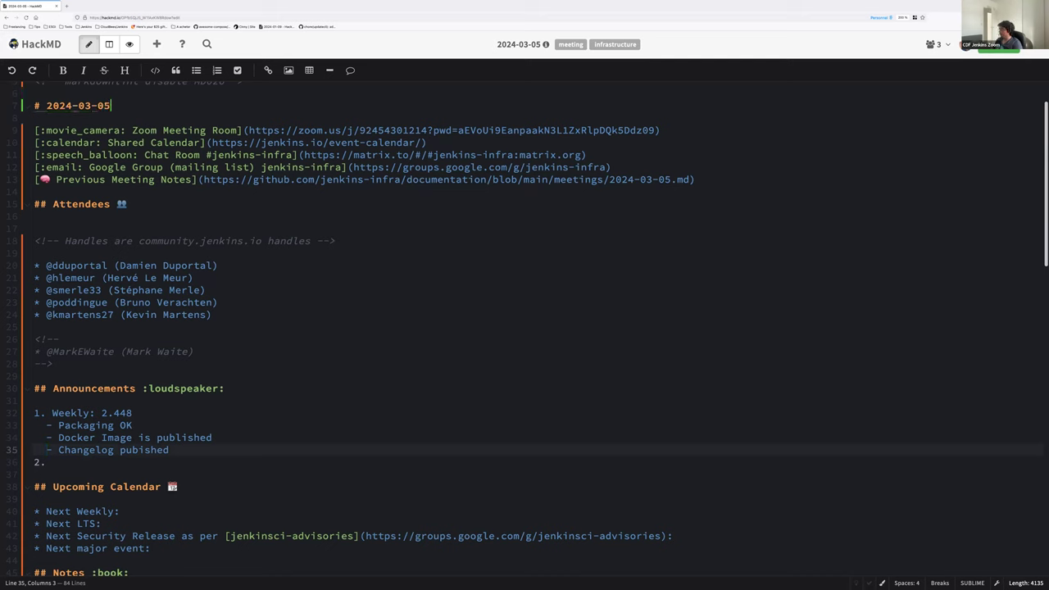
Fill in announcement 2, saying that the named team member is off next week and "let's have someone replace him", with no empty item after it
left_click(47, 462)
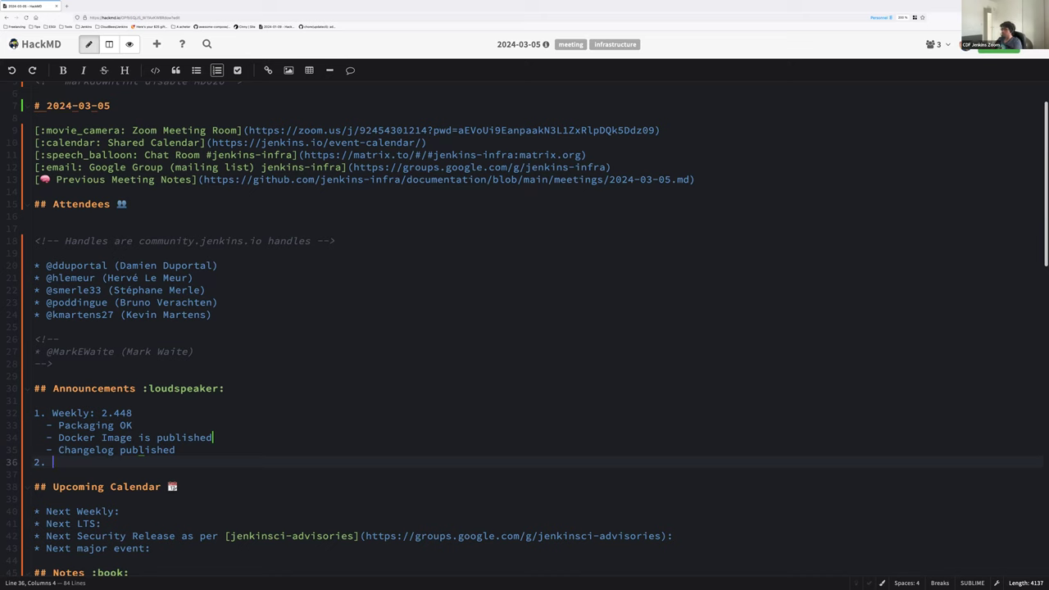
type("Damien")
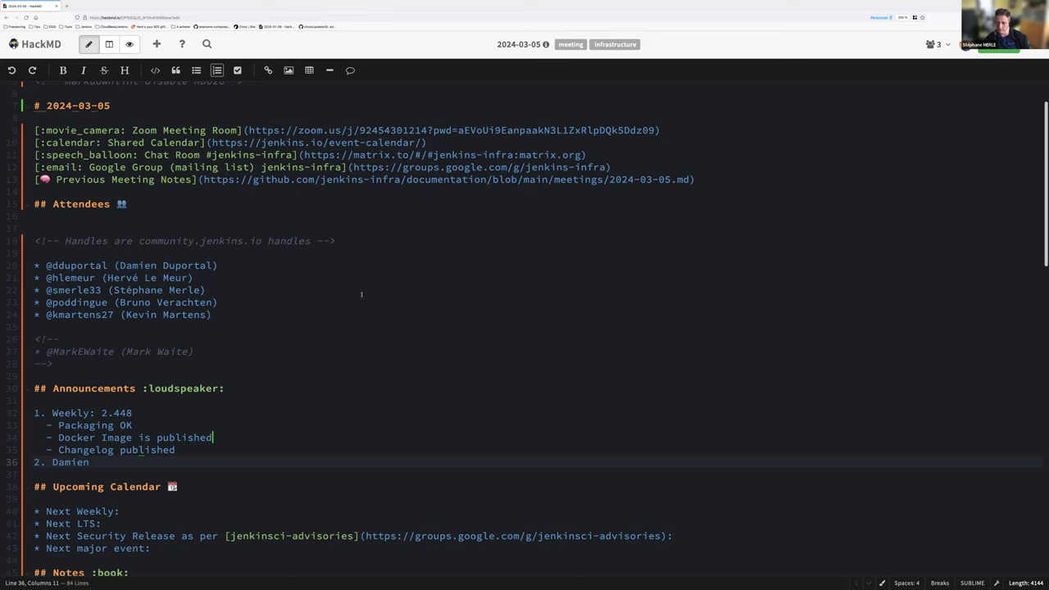
left_click(199, 447)
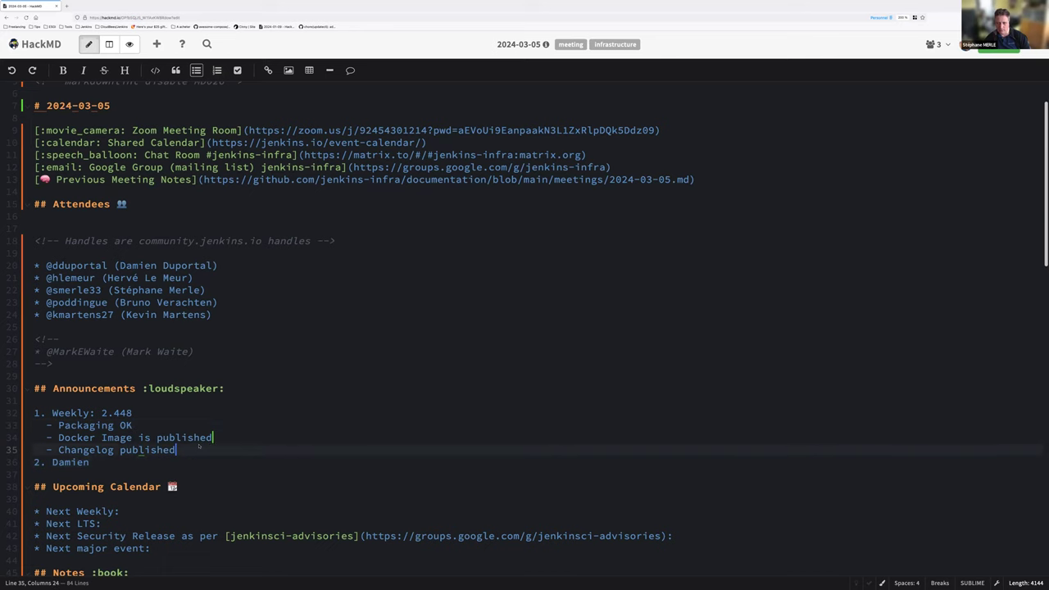
left_click(102, 463)
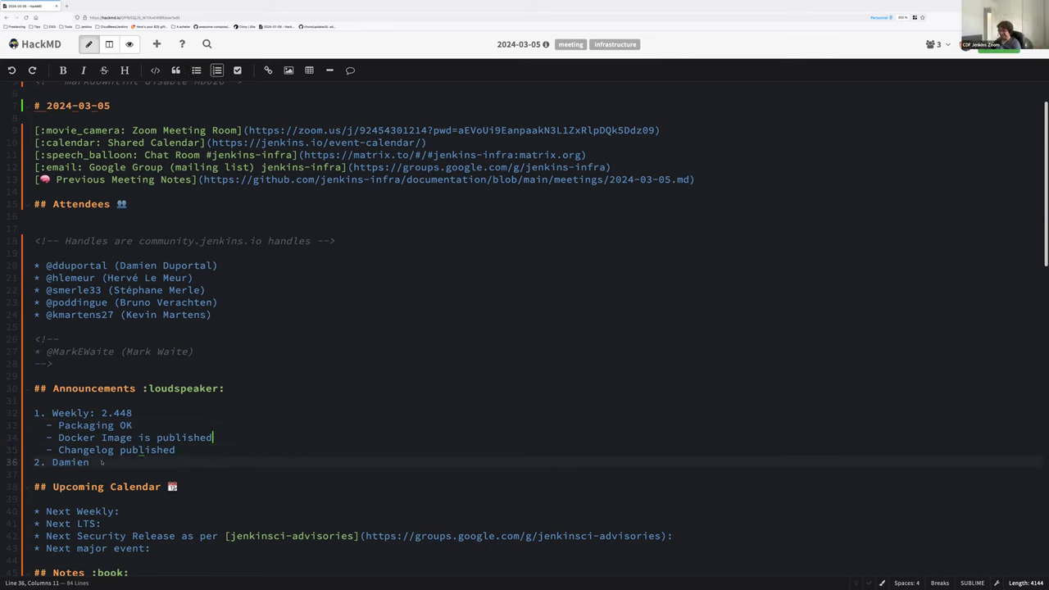
type("off next week: let's")
type("havce someone rep")
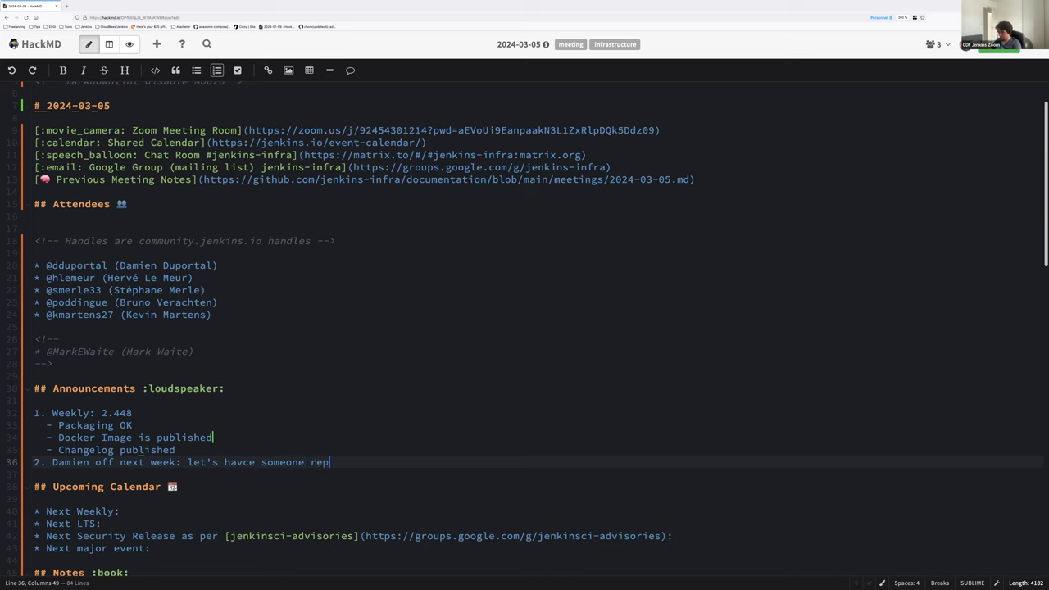
type("lace him")
key("Return")
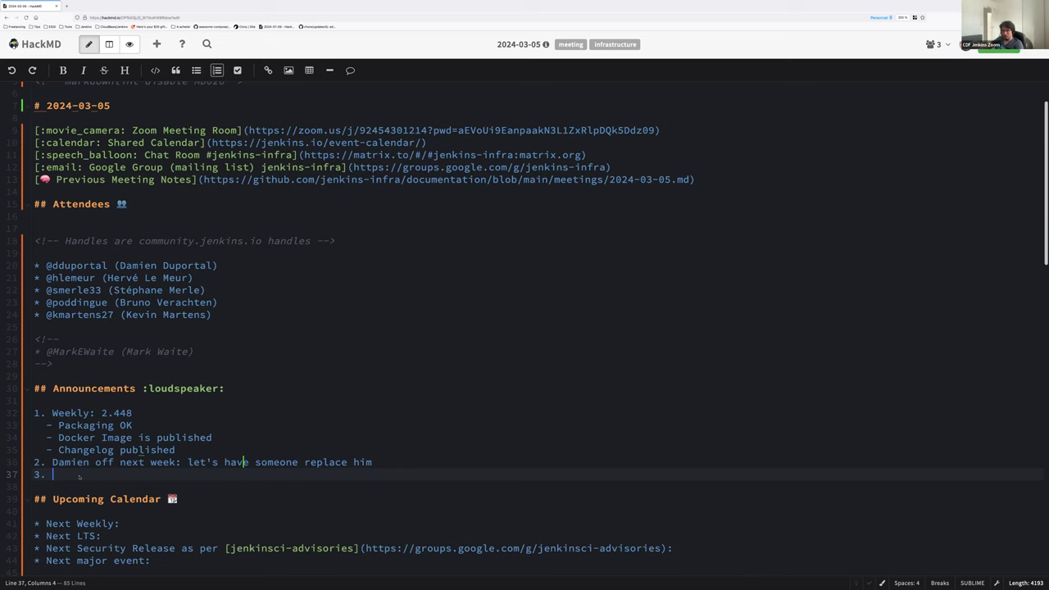
key("ctrl+shift+k")
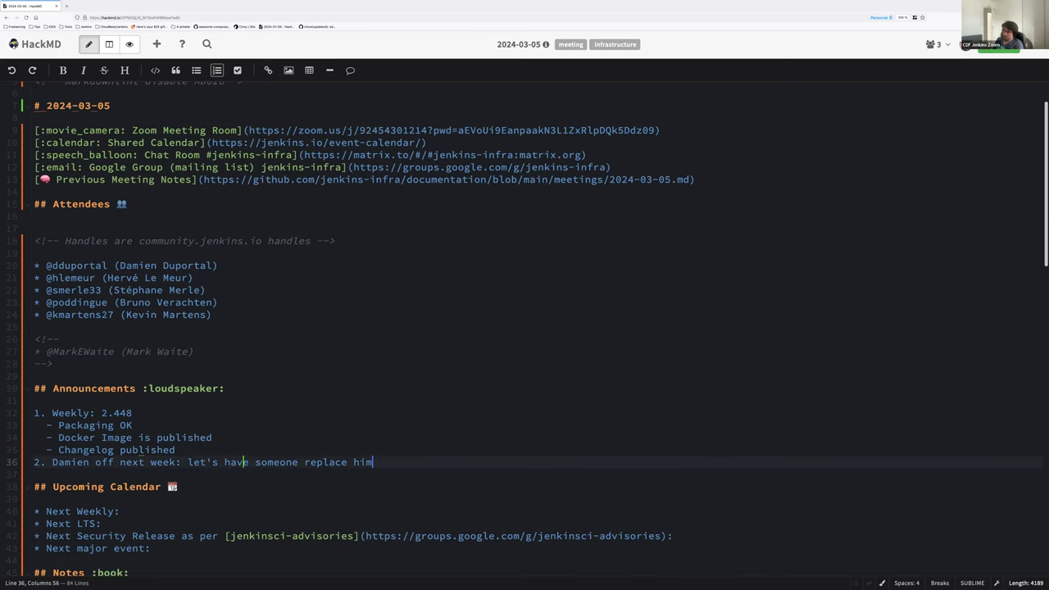
Set the Next Weekly entry under Upcoming Calendar to "2.449 next week (13 March)"
left_click(123, 510)
type("2.")
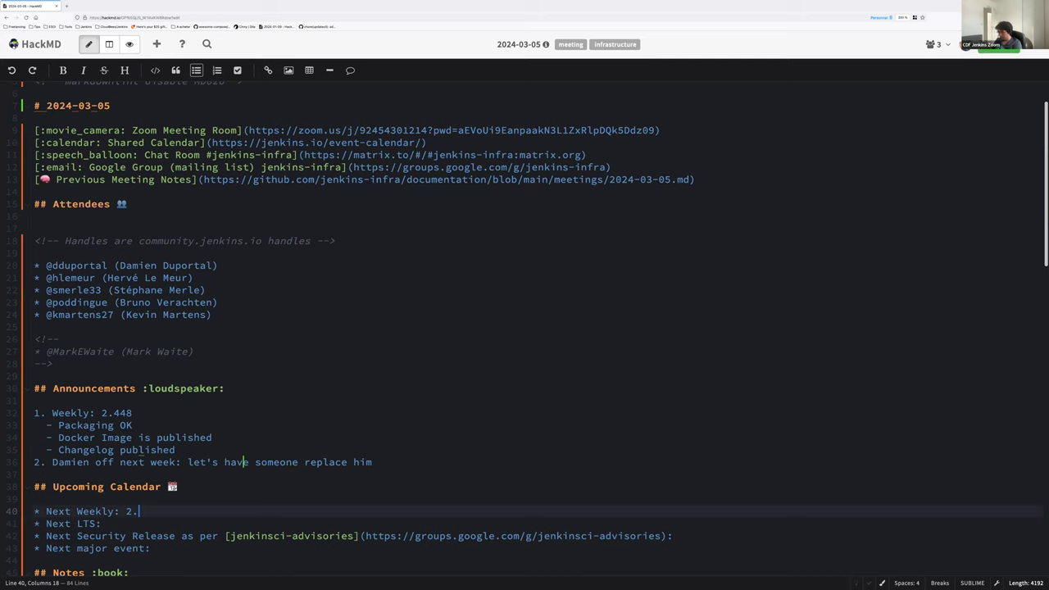
type("449 next week (13 March")
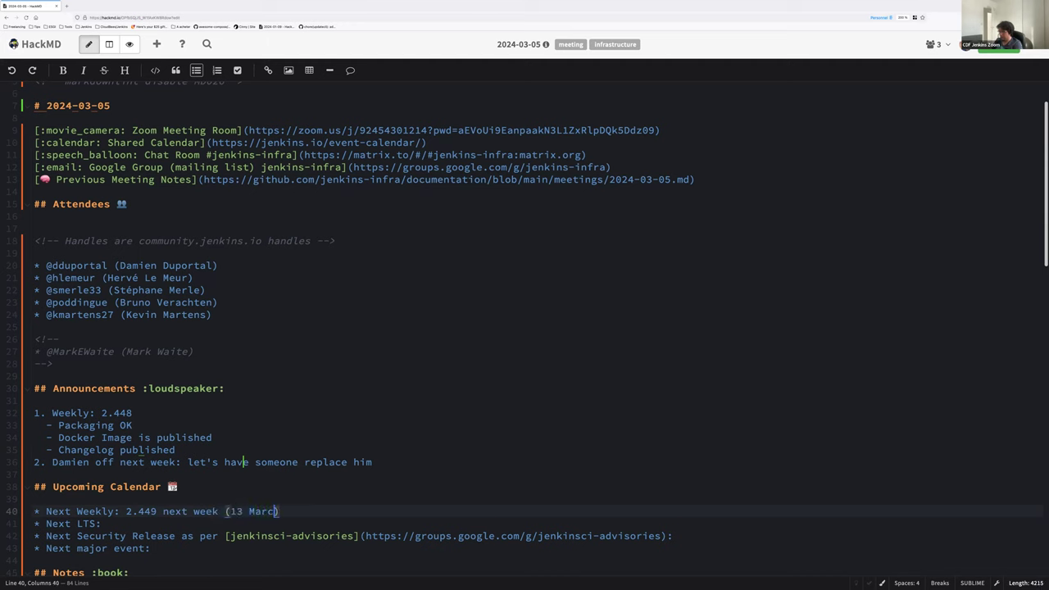
key("Down")
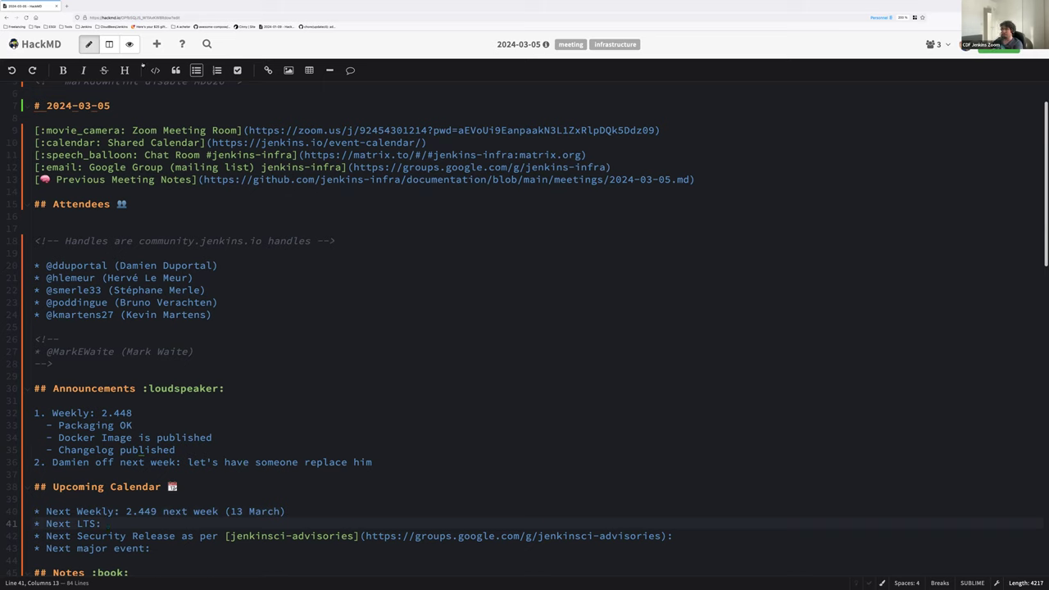
Check the Next LTS entry under Upcoming Calendar in the 2024-02-20 team note, and return to the 2024-03-05 note's calendar section
right_click(524, 42)
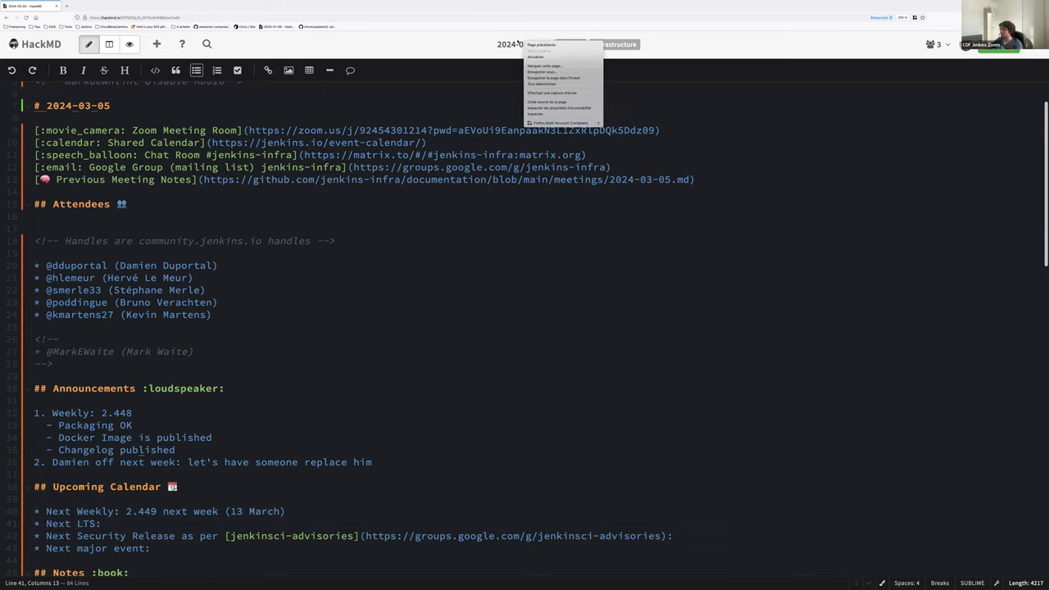
key("Escape")
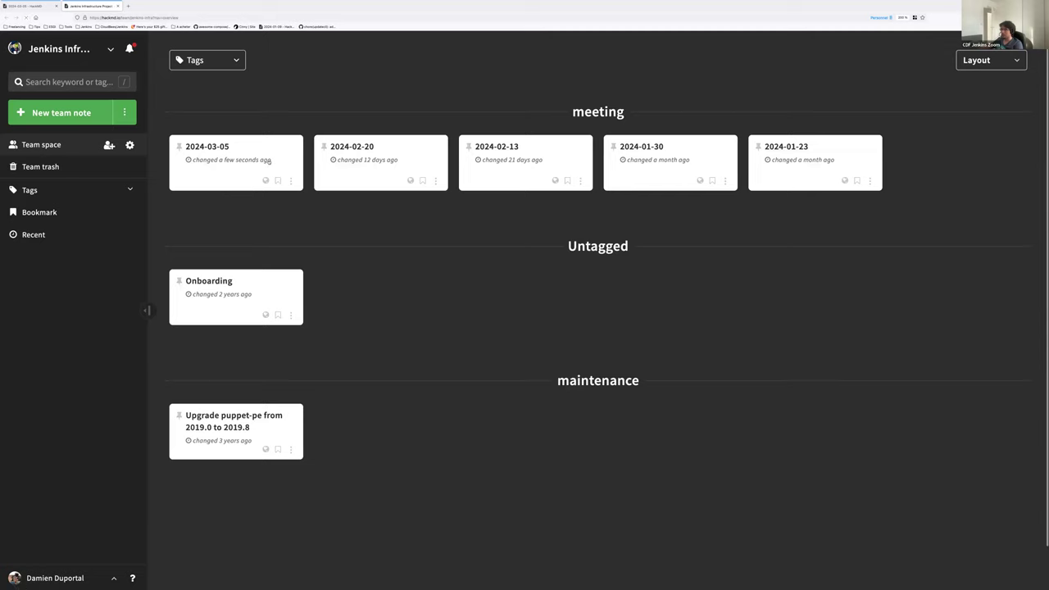
left_click(368, 149)
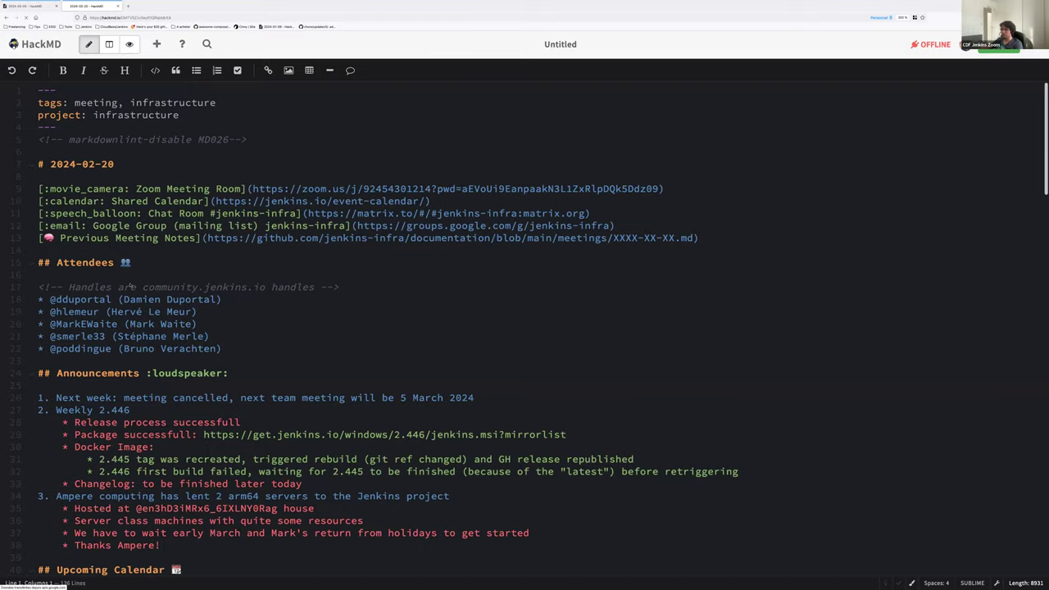
scroll(159, 210, "down", 2)
scroll(90, 359, "down", 5)
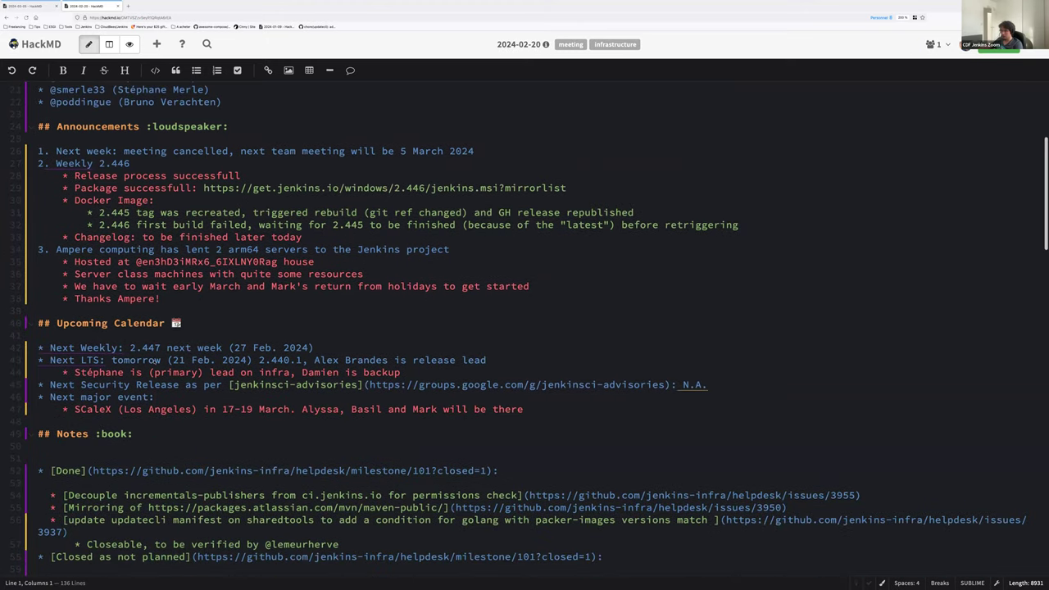
left_click(157, 360)
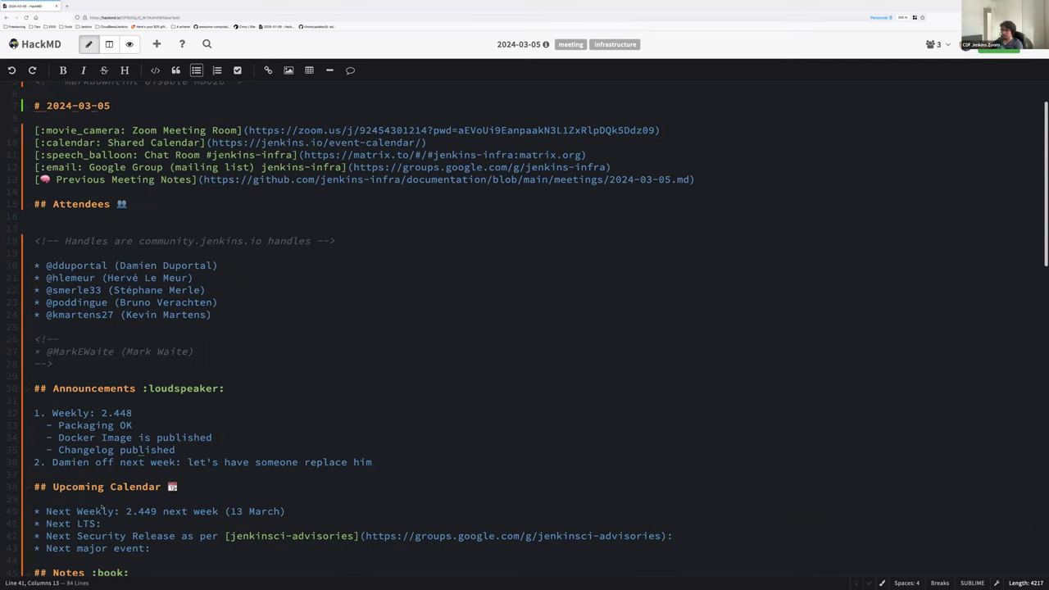
scroll(101, 507, "down", 1)
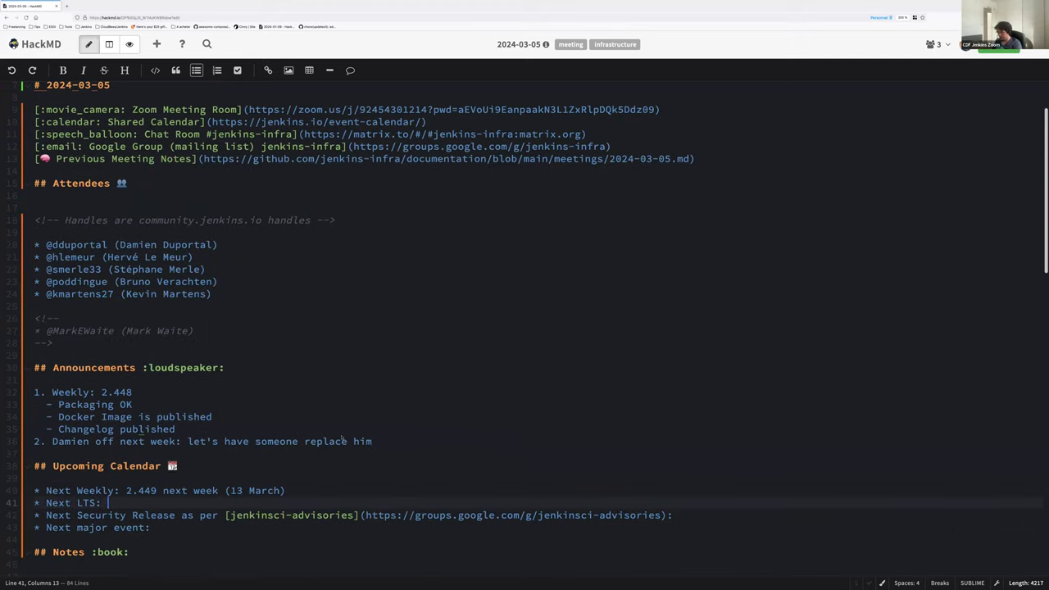
Set the Next LTS entry under Upcoming Calendar to "2.440.2, 20 March 2024 (RC tomorrow)"
type("20 March")
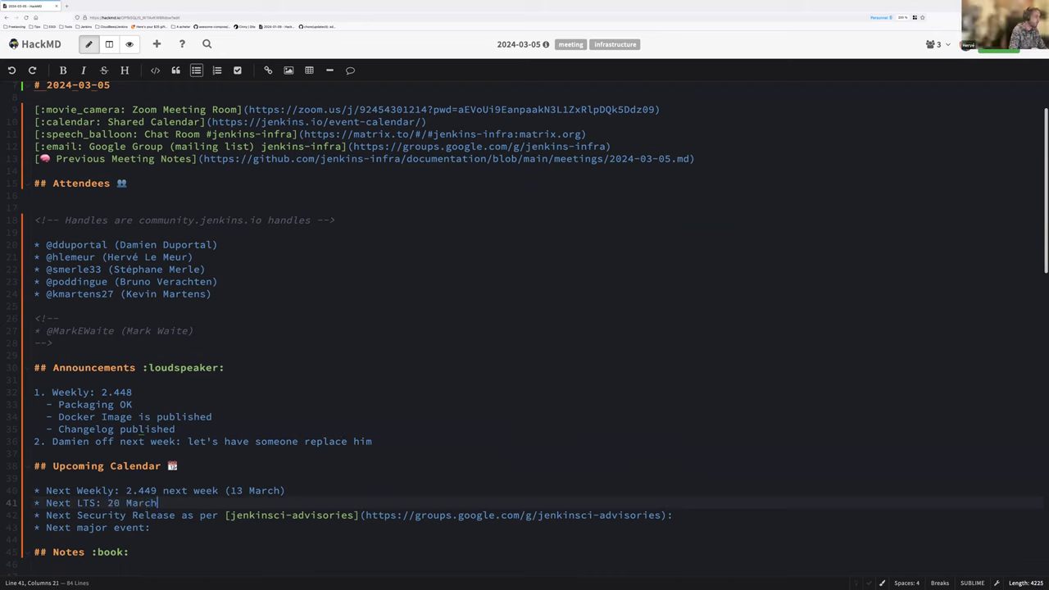
key("Left")
key("Left")
key("Left")
key("Left")
key("Left")
key("Left")
key("BackSpace")
key("Left")
type("2.440.2")
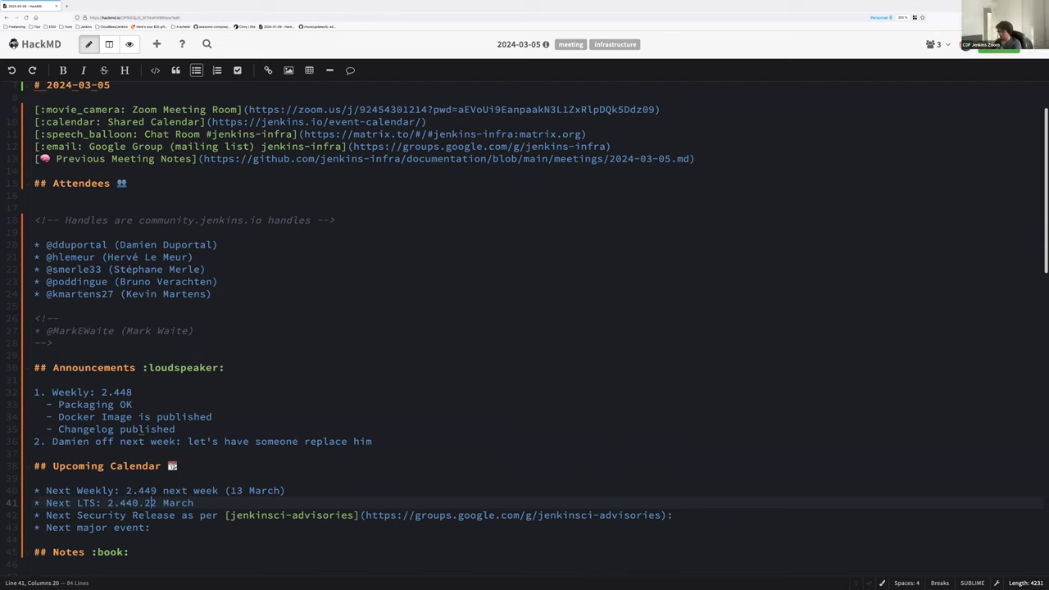
type(", 2")
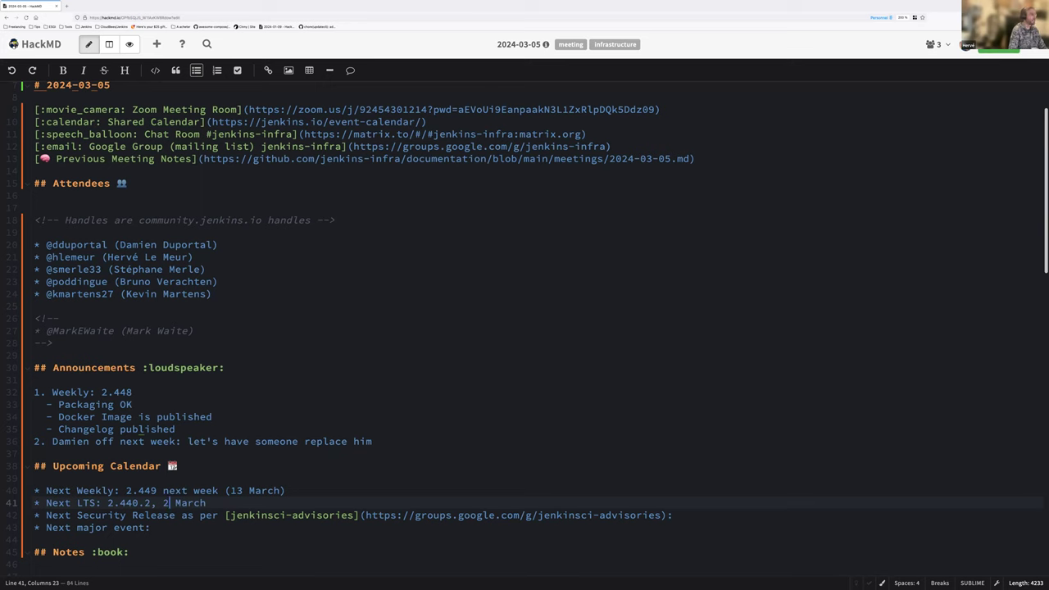
type("0")
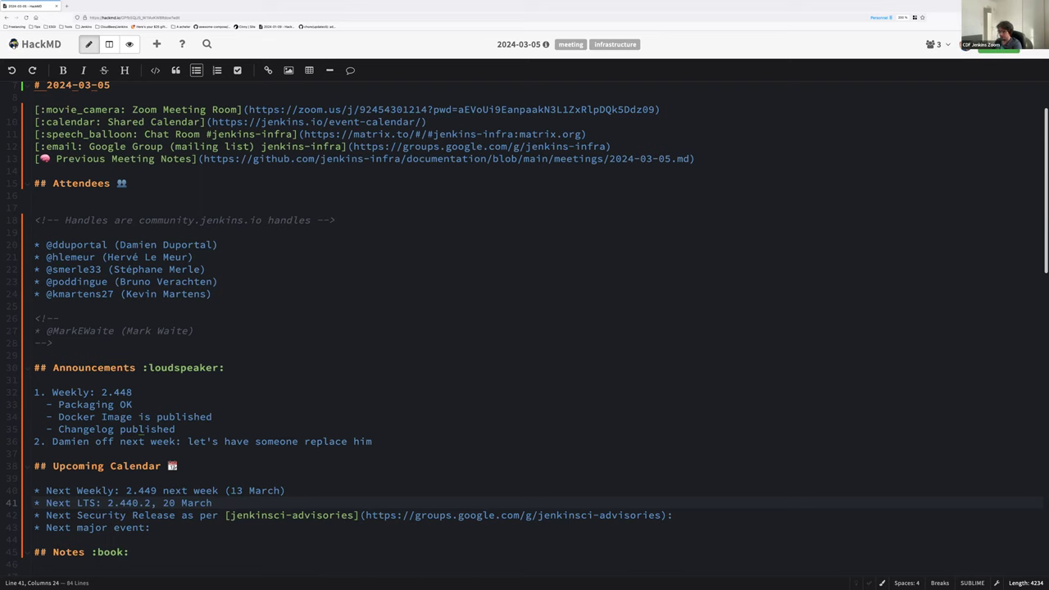
left_click(212, 502)
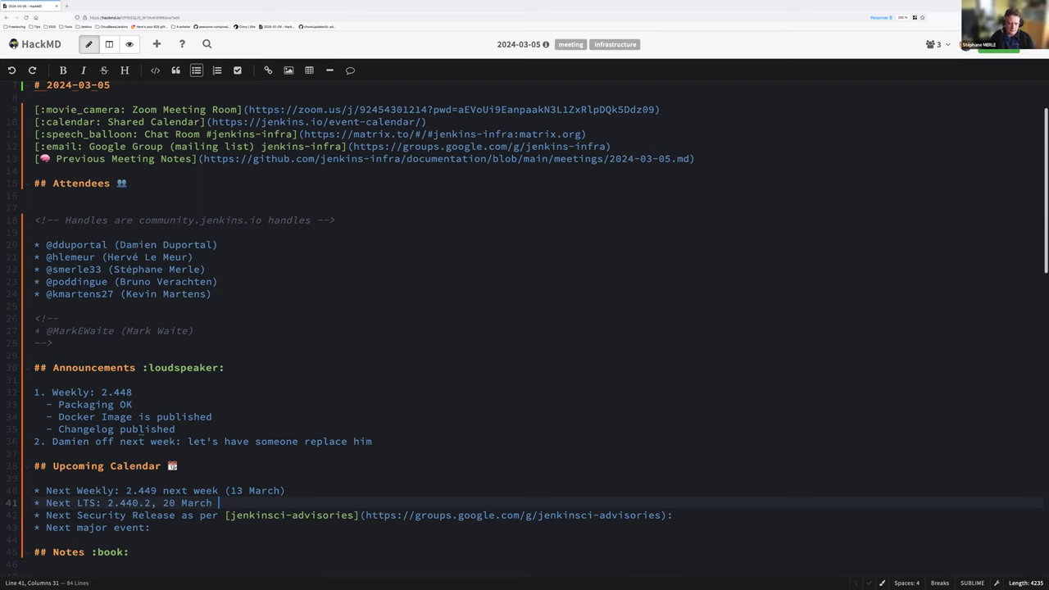
type("2024 (RC tomorrow")
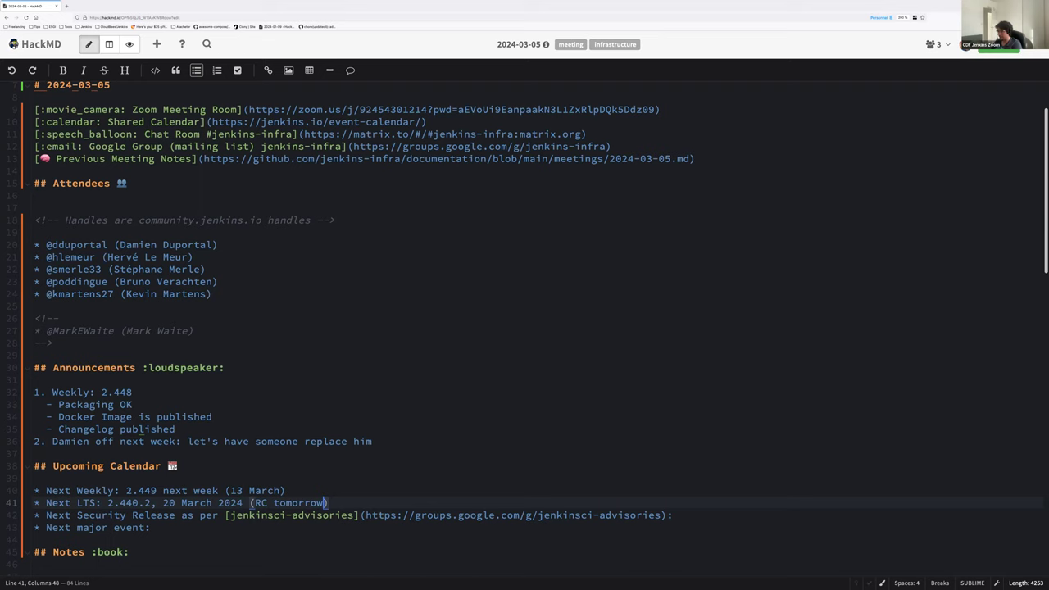
Open the jenkinsci-advisories group linked in the Next Security Release entry in a new browser tab
key("Down")
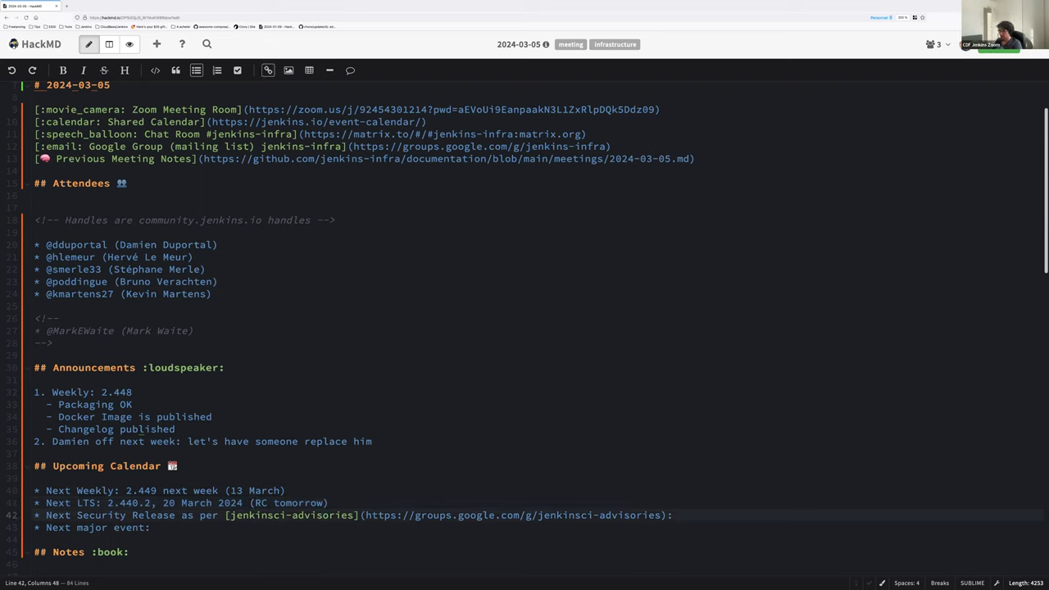
key("Right")
key("Right")
key("Right")
key("Right")
key("Right")
key("Right")
key("shift+End")
key("shift+Left")
key("shift+Left")
key("ctrl+c")
key("ctrl+t")
key("ctrl+v")
key("Return")
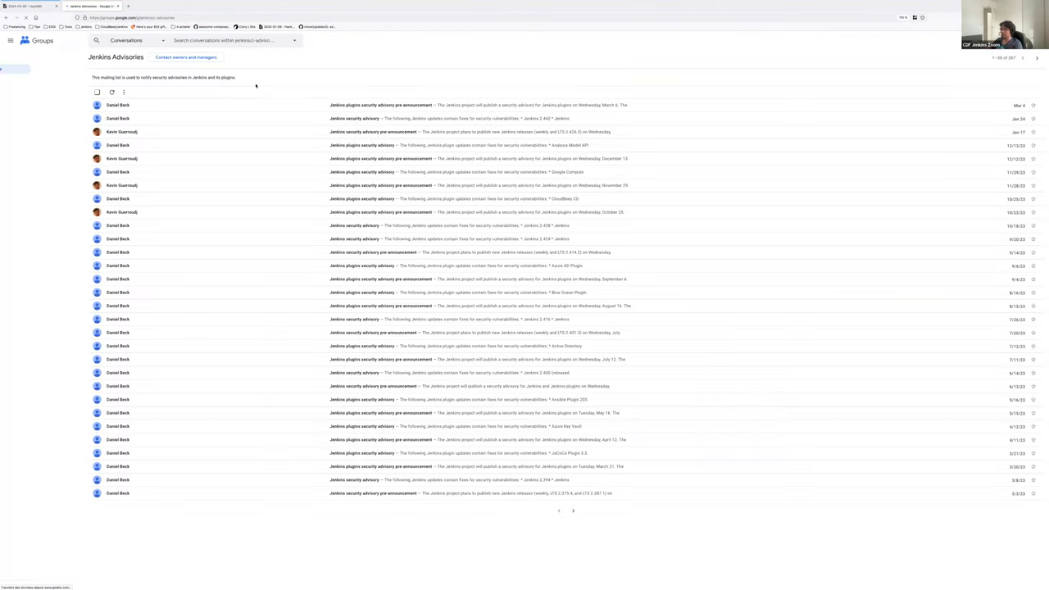
Open the newest "Jenkins plugins security advisory pre-announcement", copy its page address and return to the 2024-03-05 note
left_click(405, 105)
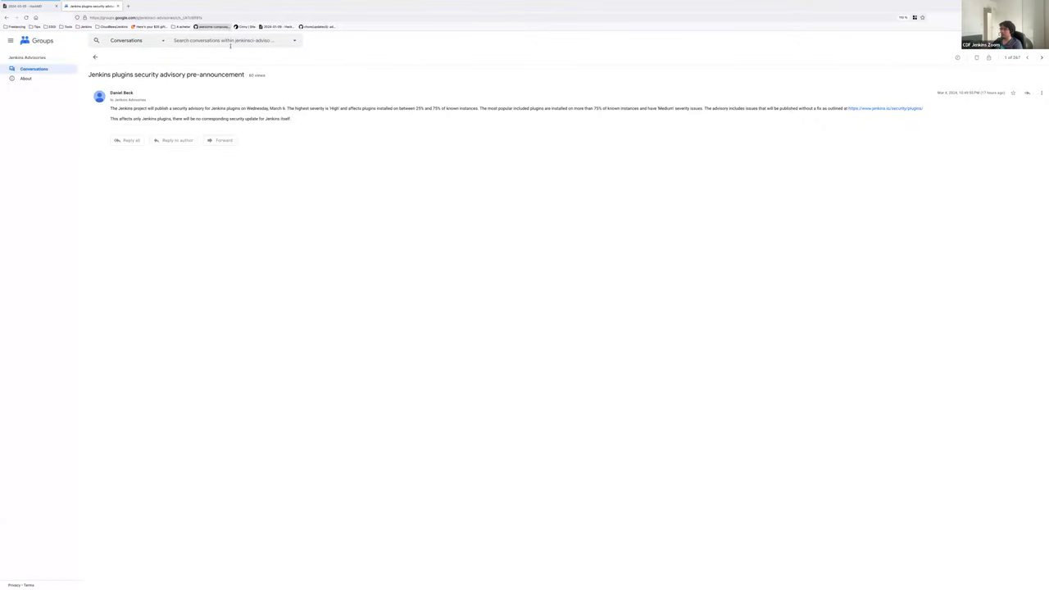
key("super+l")
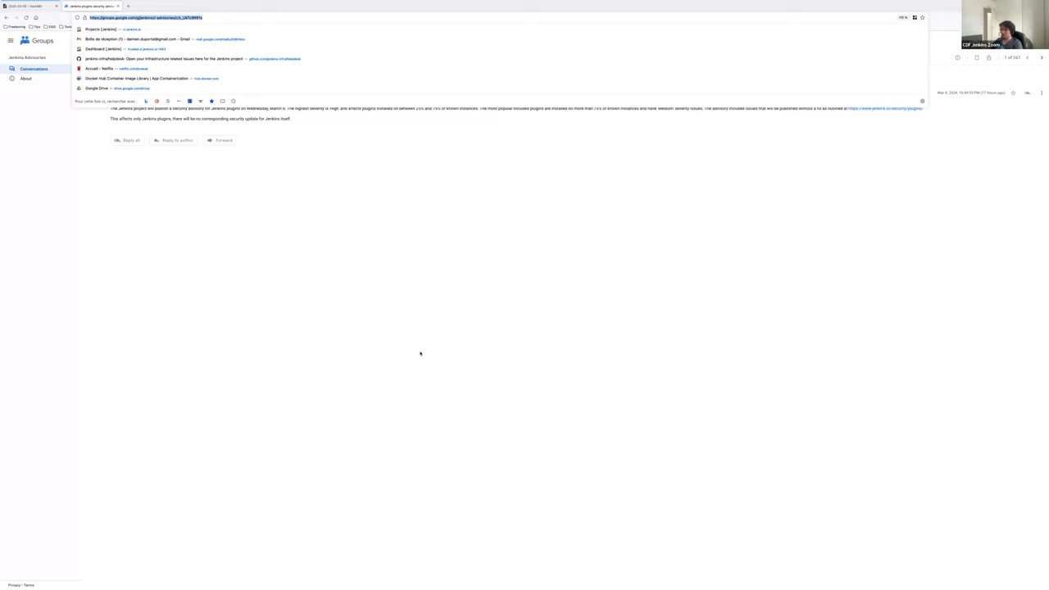
key("ctrl+shift+Tab")
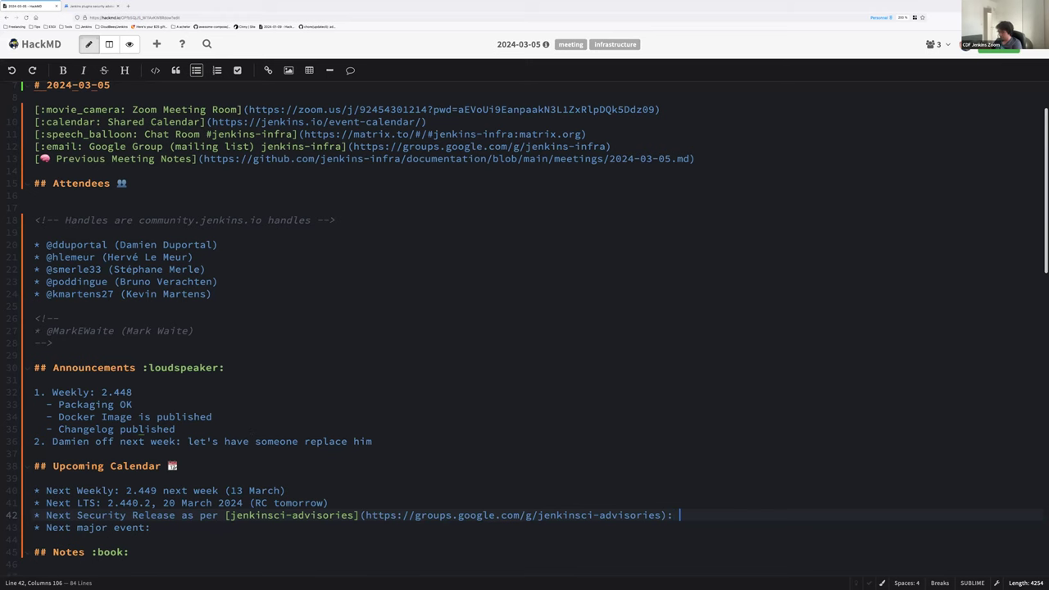
Set the Next Security Release entry to "tomorrow (6 march) -" followed by the copied pre-announcement link
type("tomorrow (6 march")
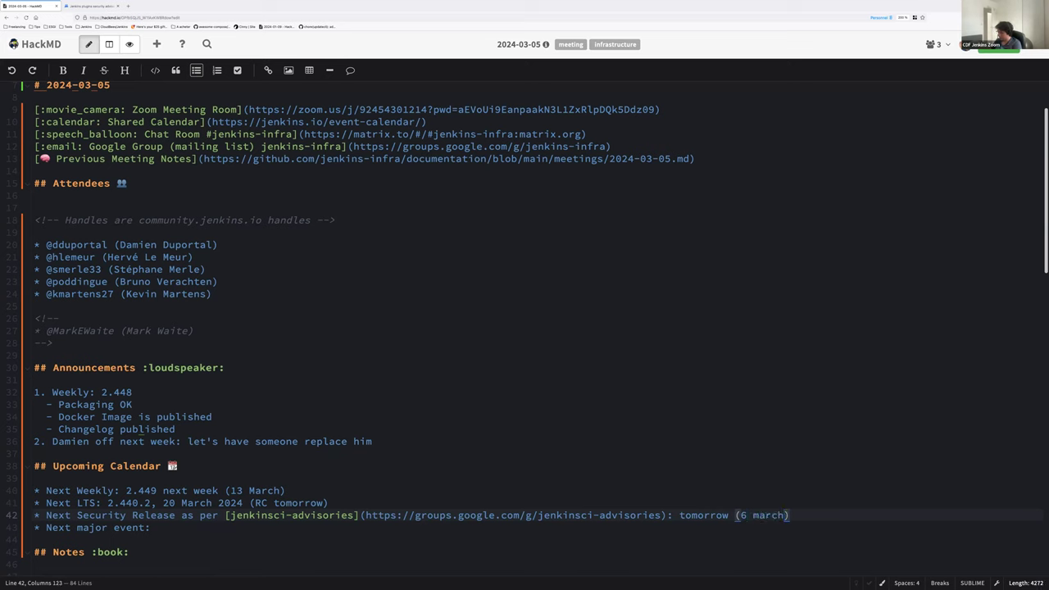
type(") -")
key("ctrl+v")
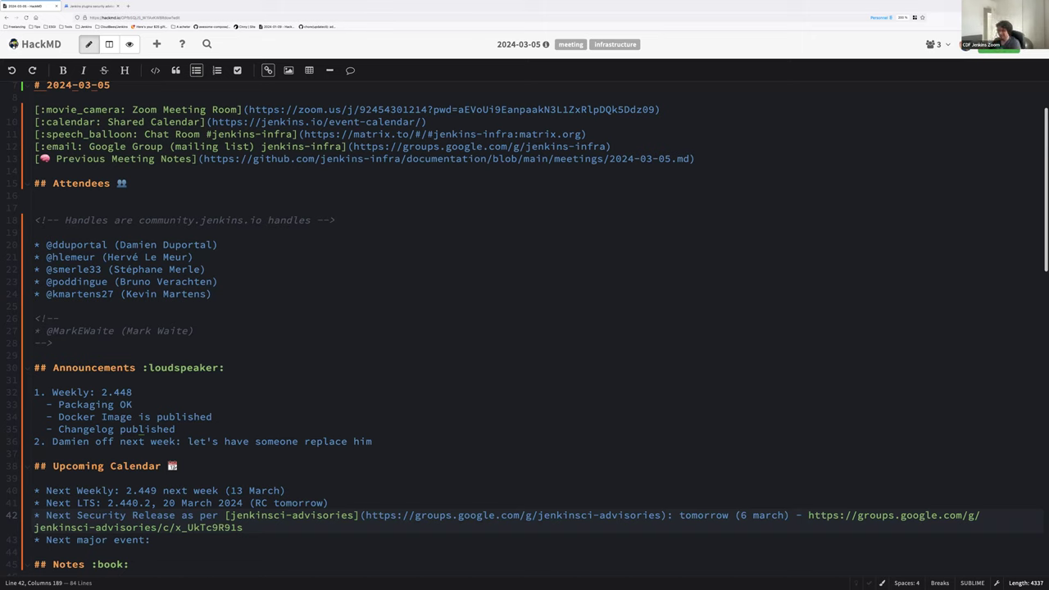
left_click(156, 540)
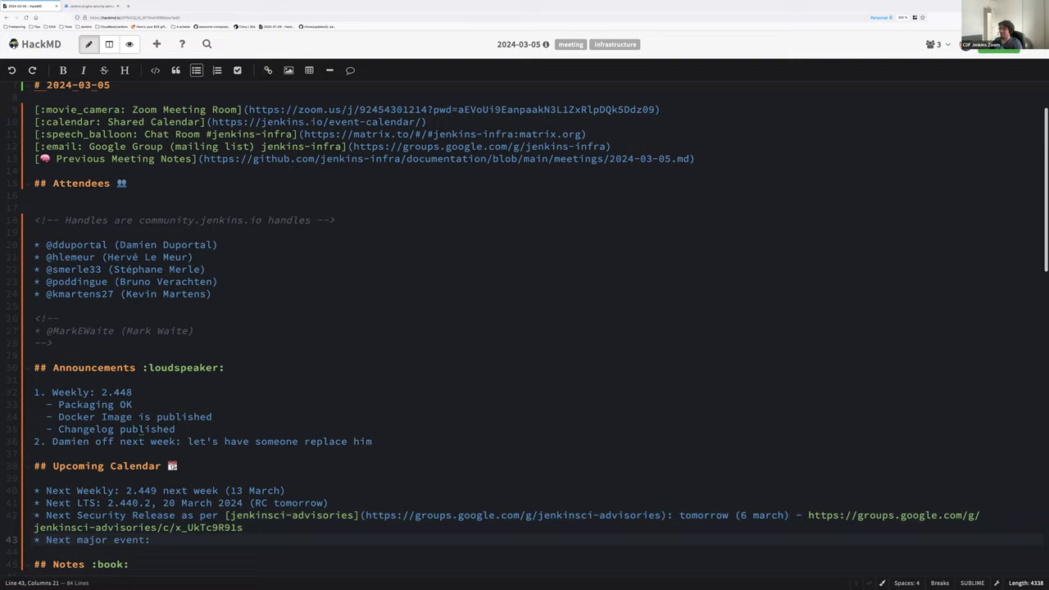
key("ctrl+Tab")
key("ctrl+shift+Tab")
type("S")
Open the 2024-02-20 note from the team space in a new tab and copy its SCaleX event line
left_click(46, 49)
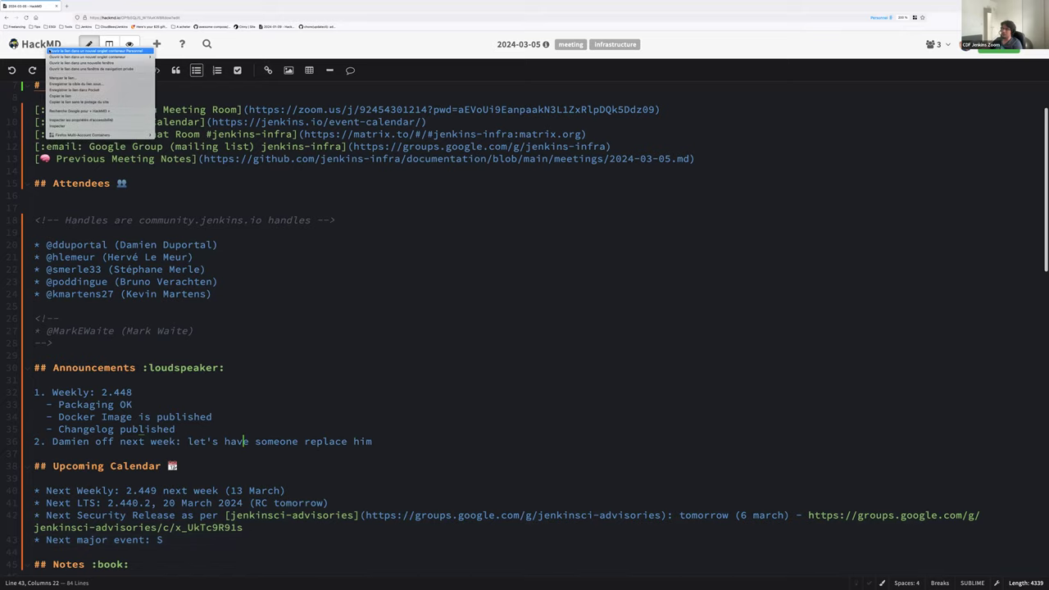
left_click(74, 51)
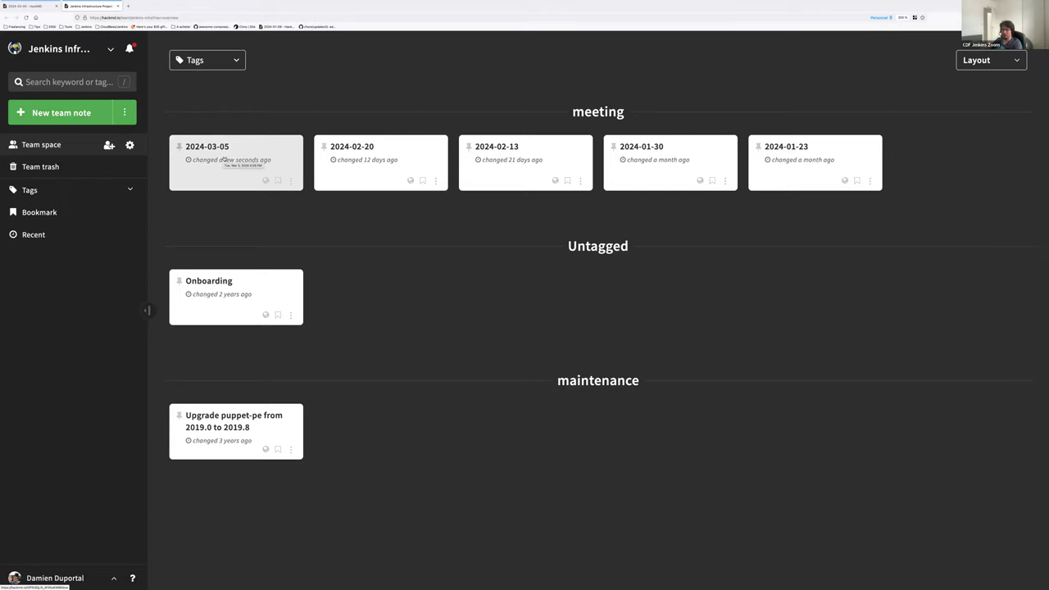
left_click(374, 157)
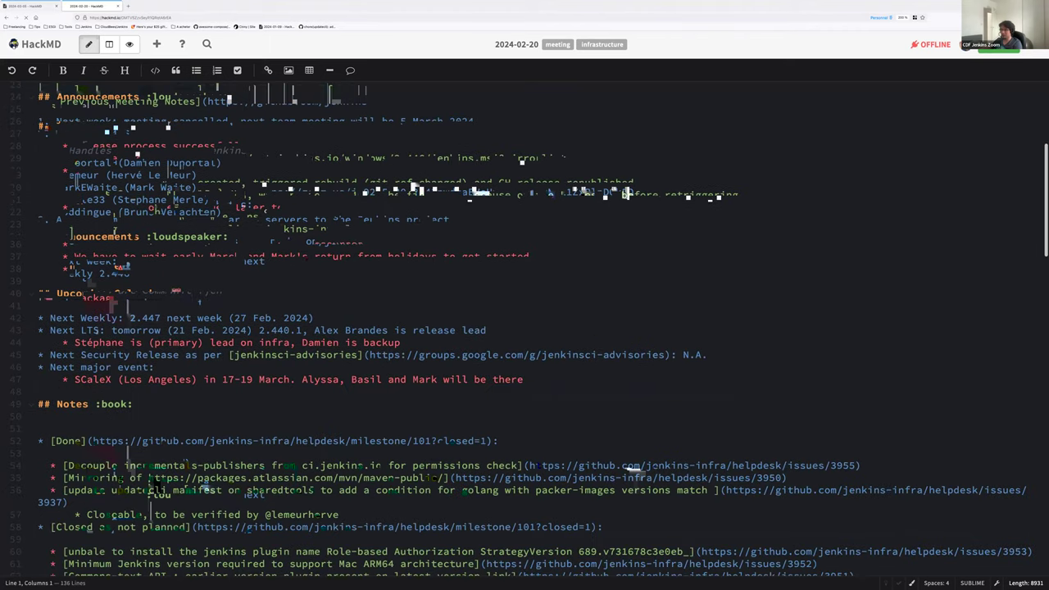
scroll(524, 327, "down", 1)
left_click_drag(62, 333, 524, 333)
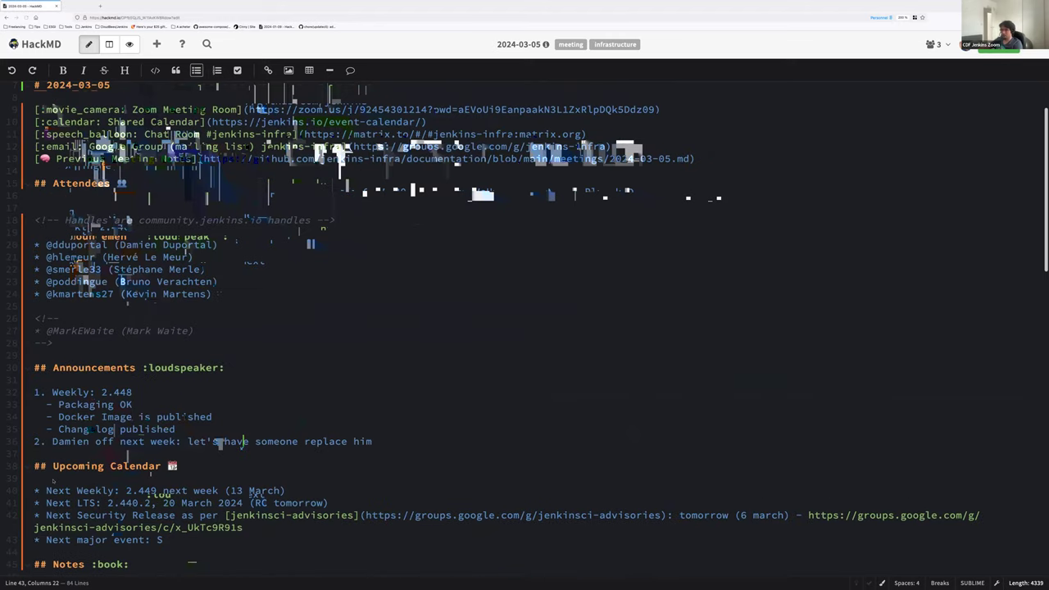
Put the copied SCaleX (Los Angeles) 17-19 March line as an indented bullet under Next major event, removing the stray letter
scroll(524, 328, "down", 3)
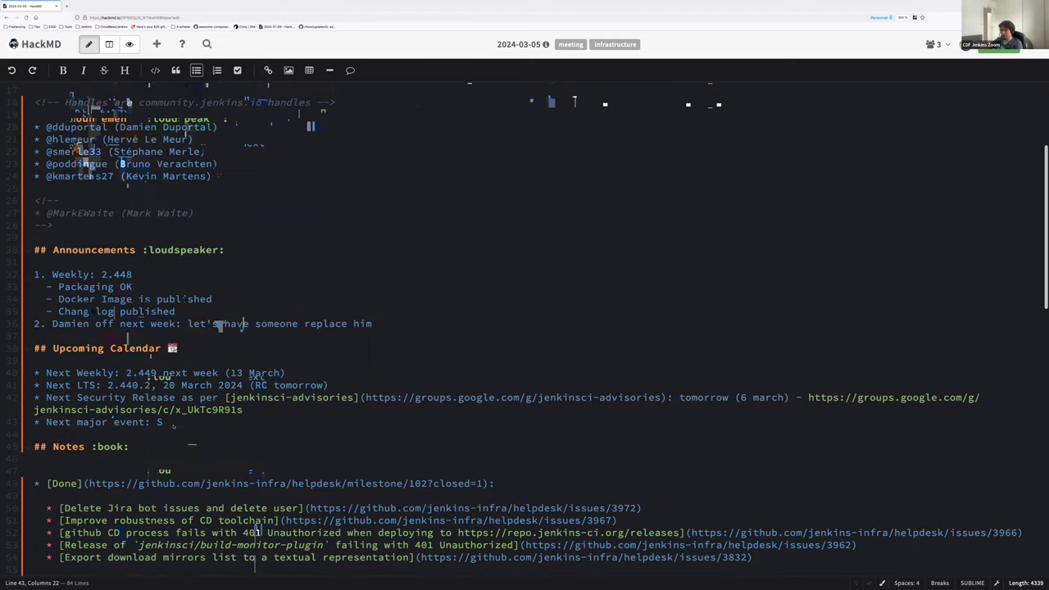
key("BackSpace")
key("BackSpace")
key("BackSpace")
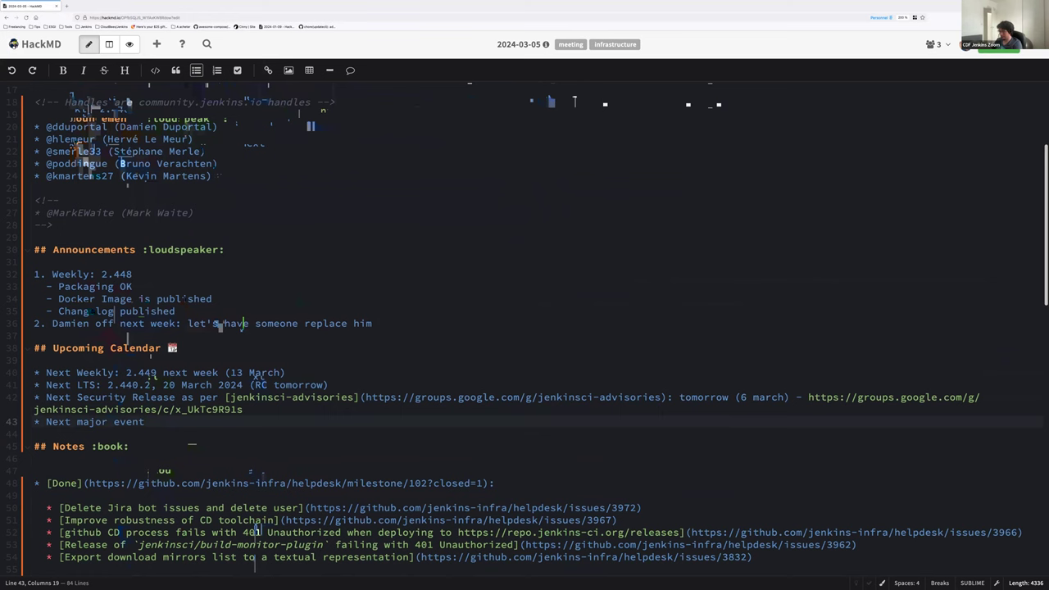
key("Return")
key("ctrl+v")
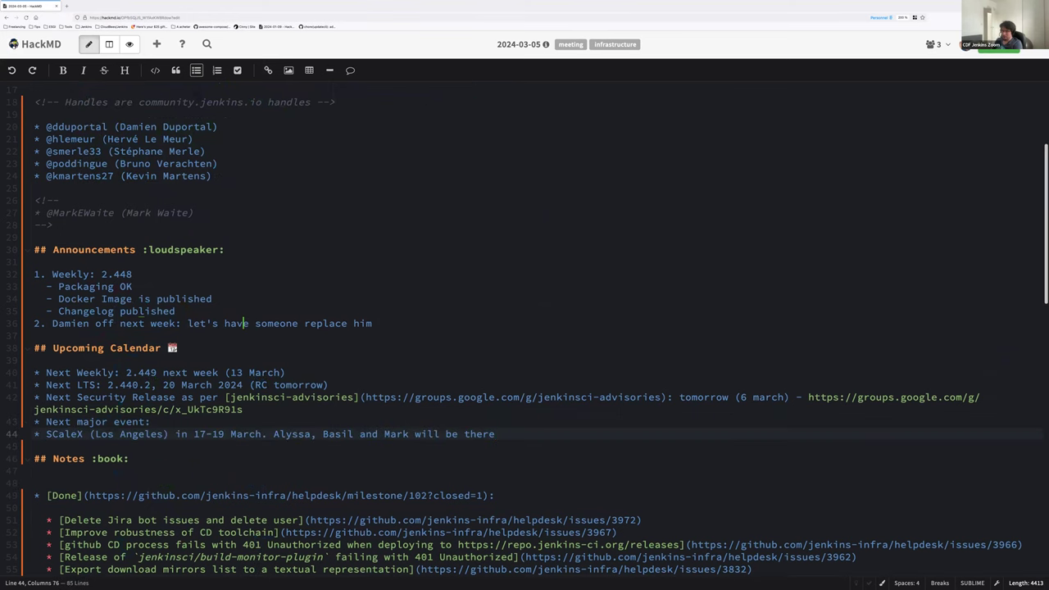
key("Tab")
key("Tab")
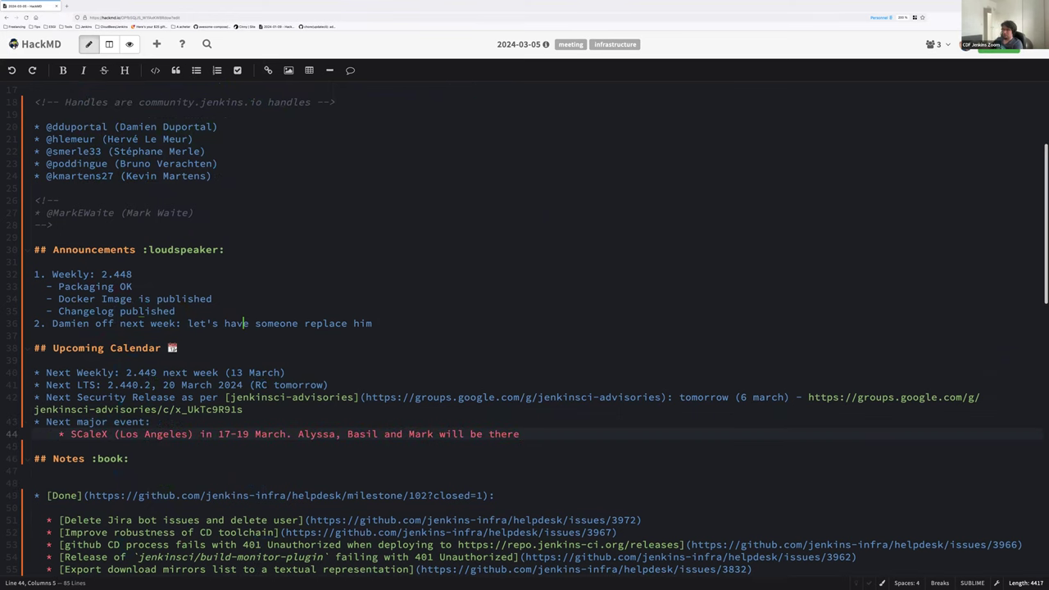
Open the helpdesk issue 3972, "Delete Jira bot issues and delete user", from the Done list in a new tab
scroll(202, 240, "down", 1)
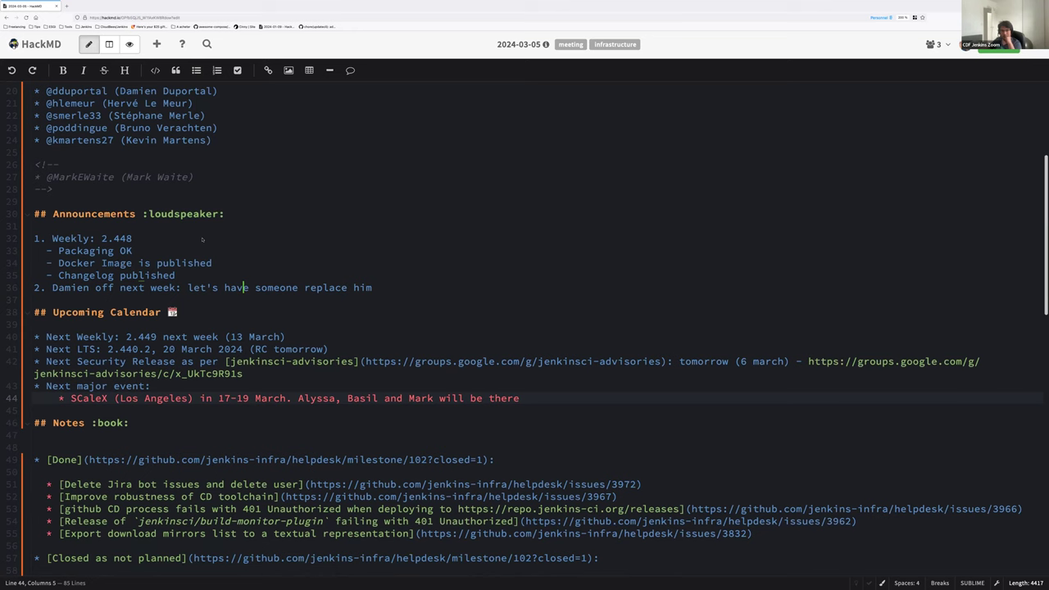
scroll(217, 241, "down", 2)
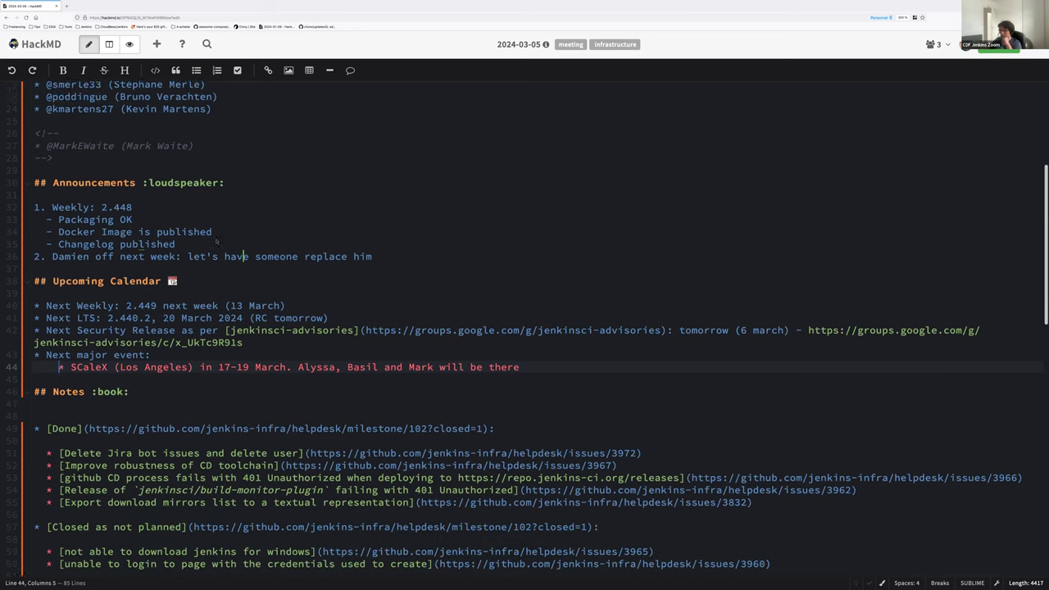
scroll(216, 241, "down", 3)
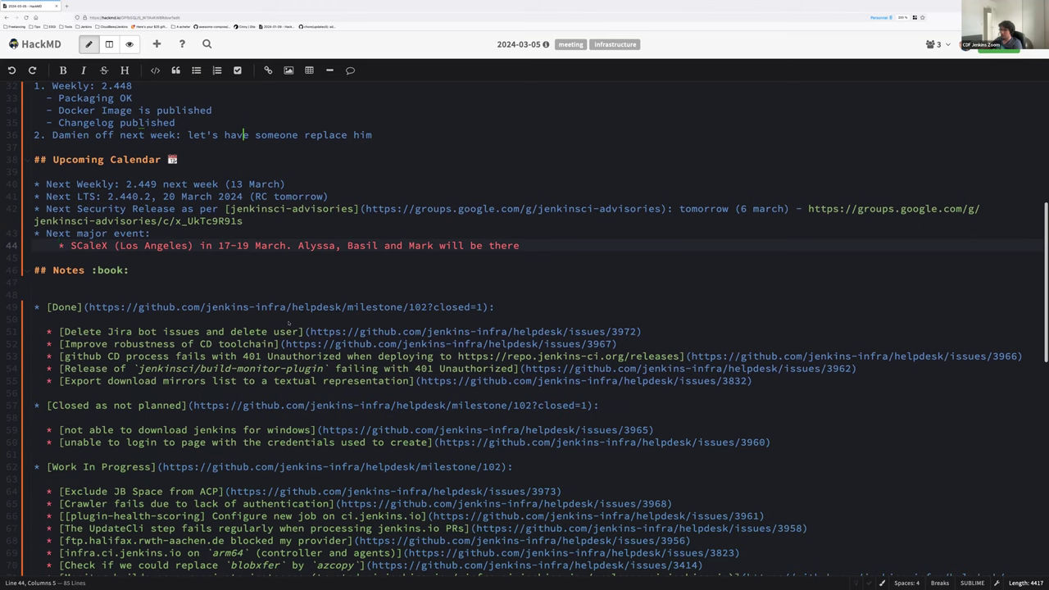
left_click(255, 331)
scroll(304, 312, "down", 1)
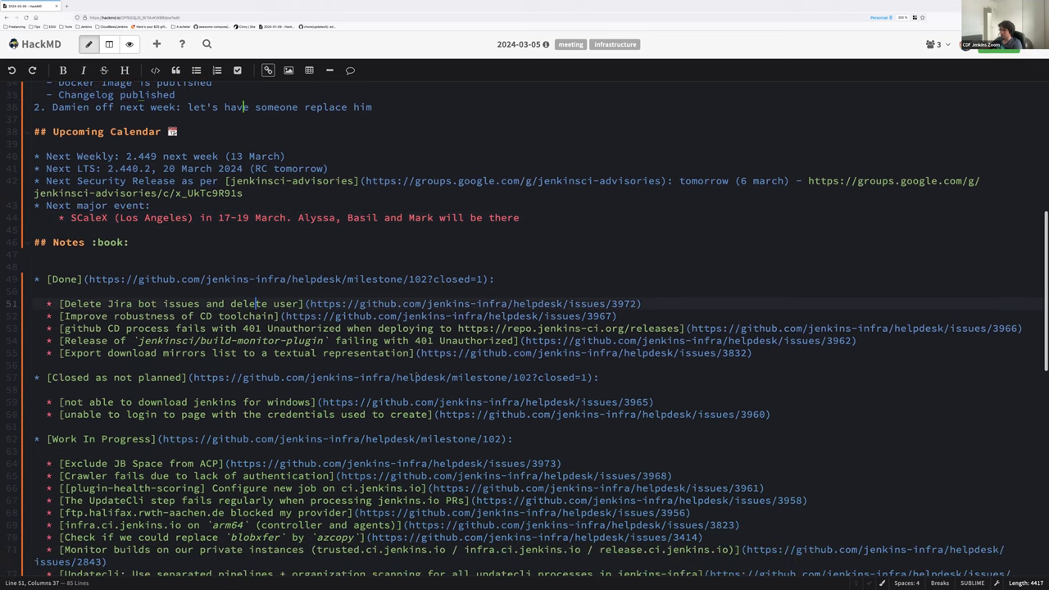
left_click(308, 303)
key("ctrl+shift+m")
key("ctrl+c")
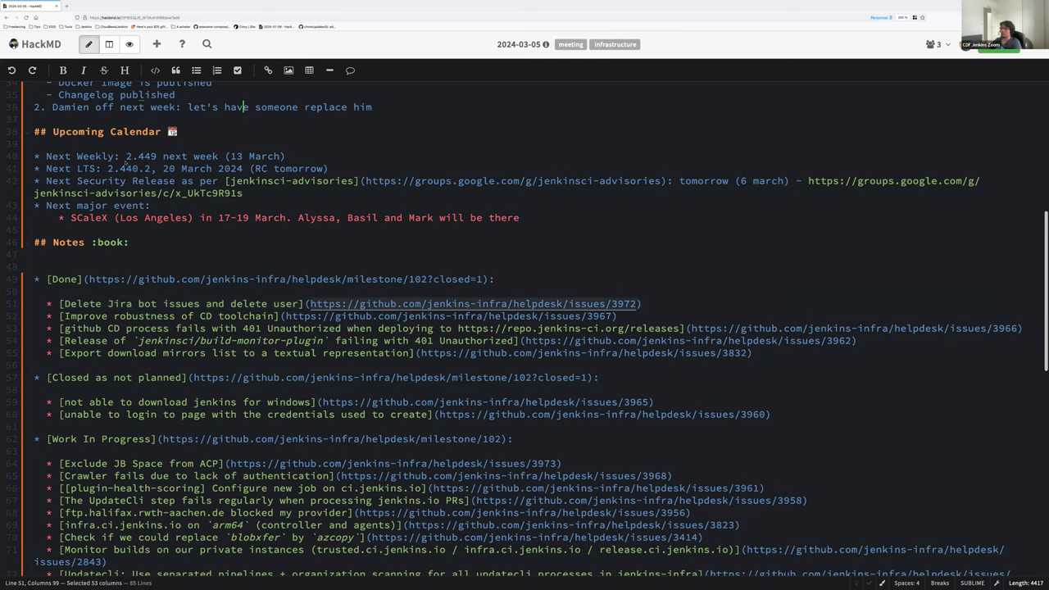
key("ctrl+t")
key("ctrl+v")
key("Return")
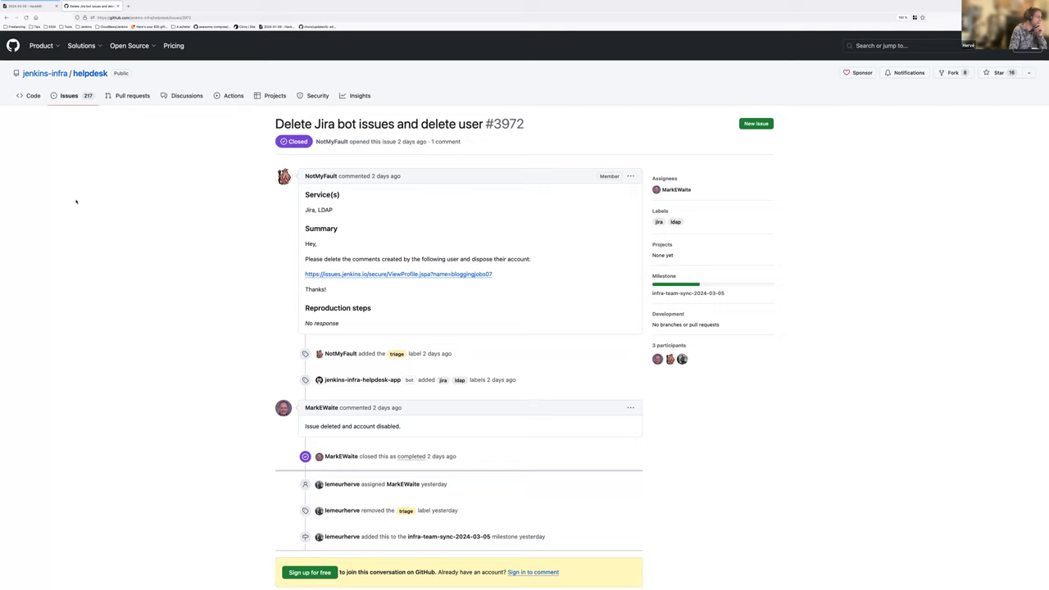
Return to the 2024-03-05 note and remove the empty line between the Done heading and its first issue
key("ctrl+shift+Tab")
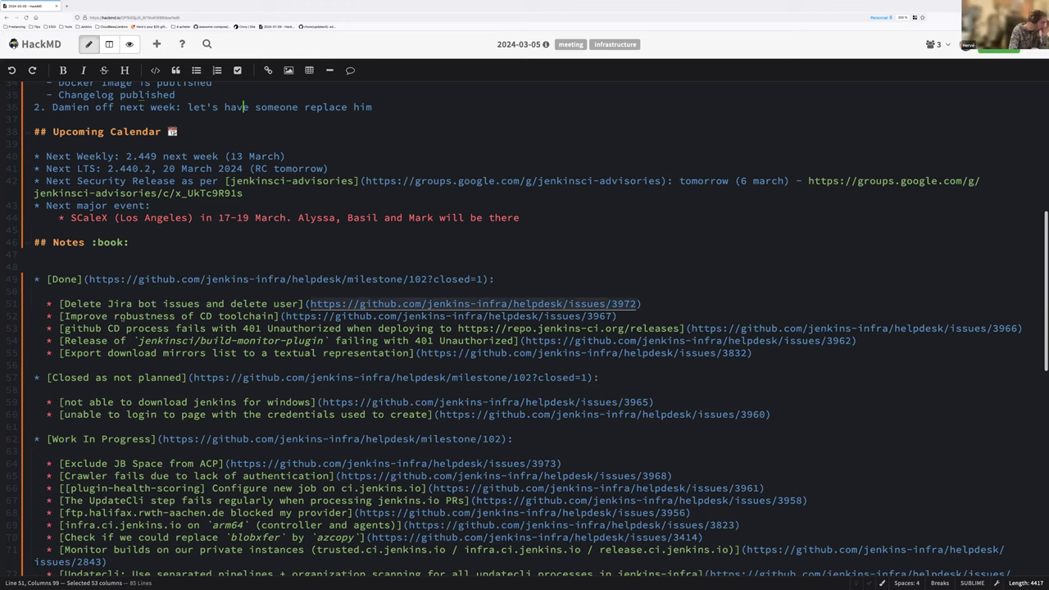
key("Up")
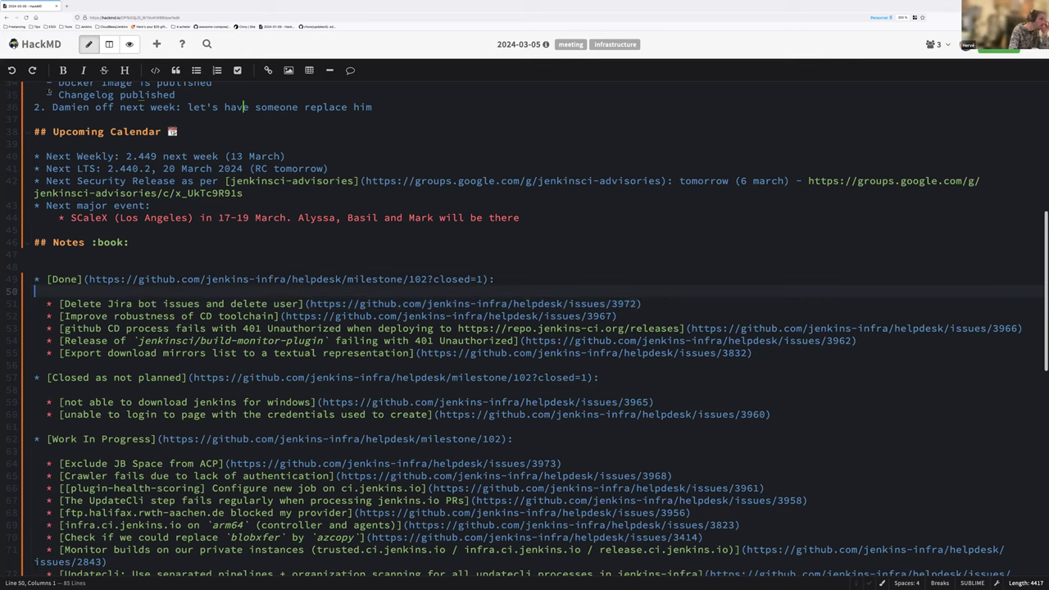
key("ctrl+z")
Open helpdesk issue 3967, "Improve robustness of CD toolchain", in a new tab and read through its description and comments
key("ctrl+c")
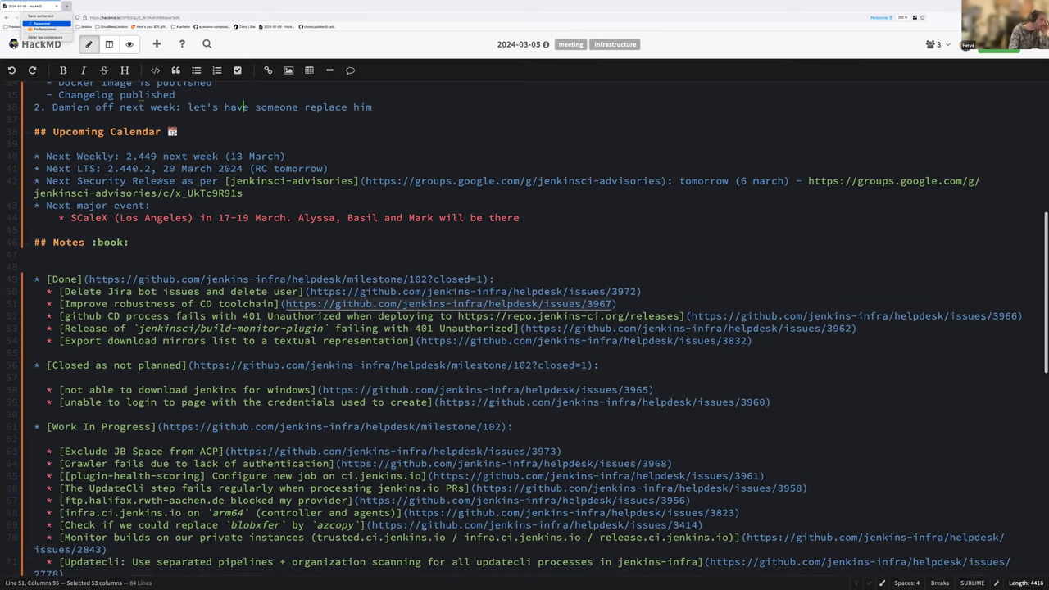
key("ctrl+t")
key("ctrl+v")
key("Return")
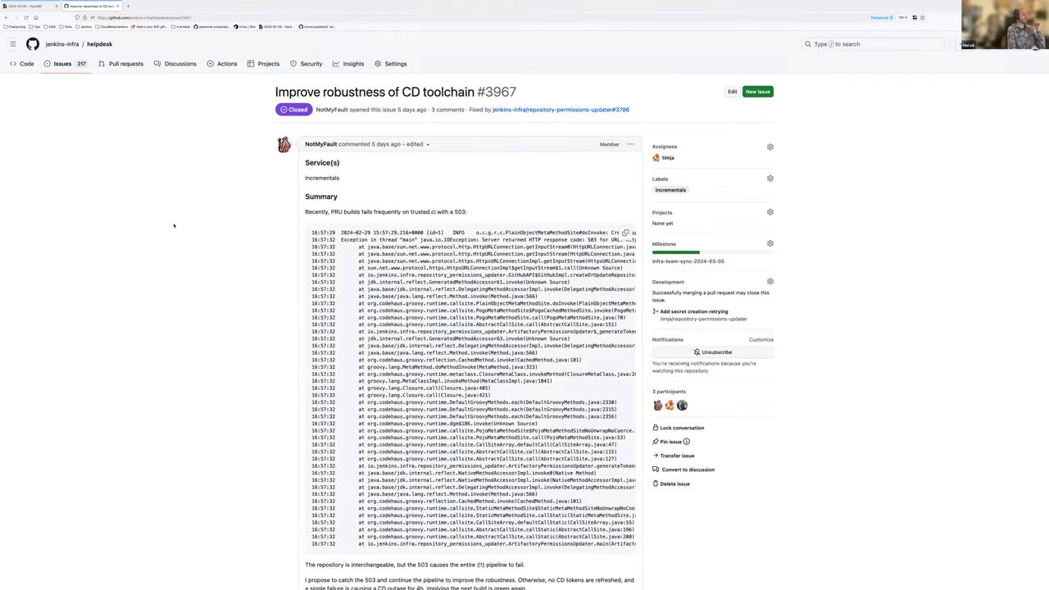
scroll(174, 225, "down", 1)
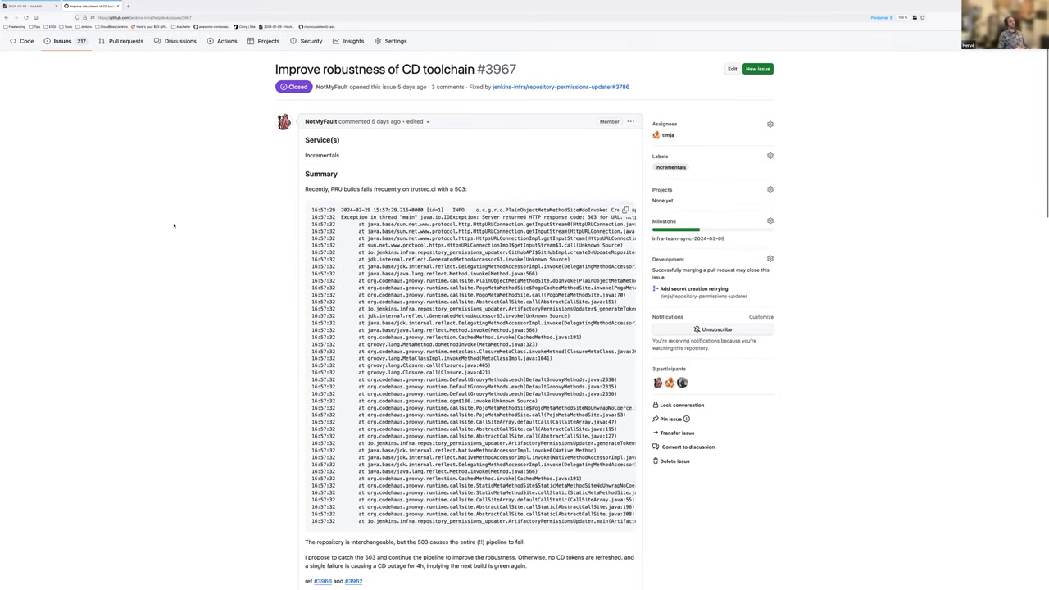
scroll(173, 225, "down", 5)
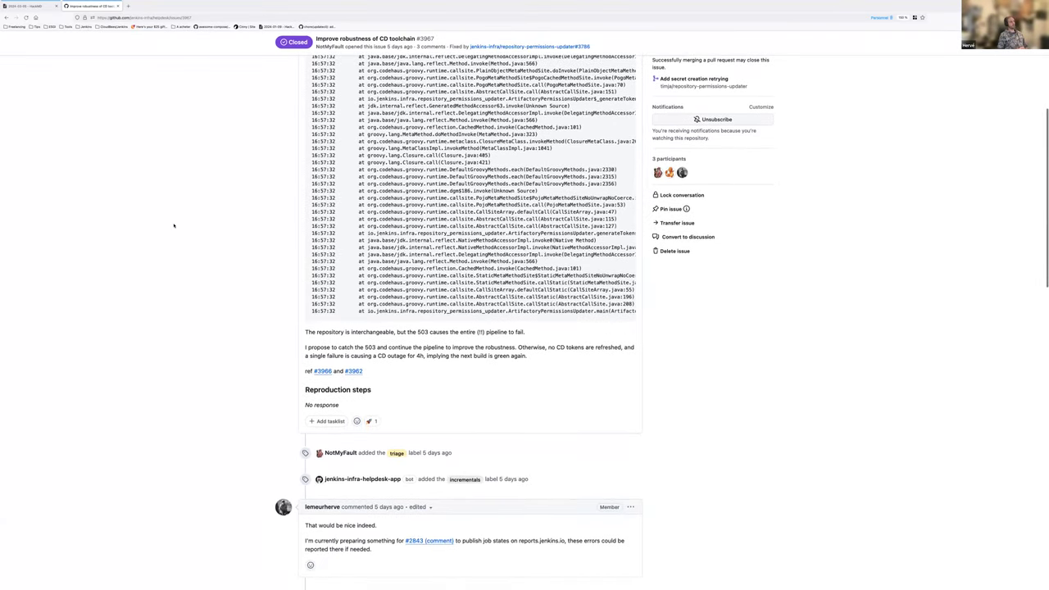
scroll(174, 225, "down", 5)
scroll(174, 225, "down", 4)
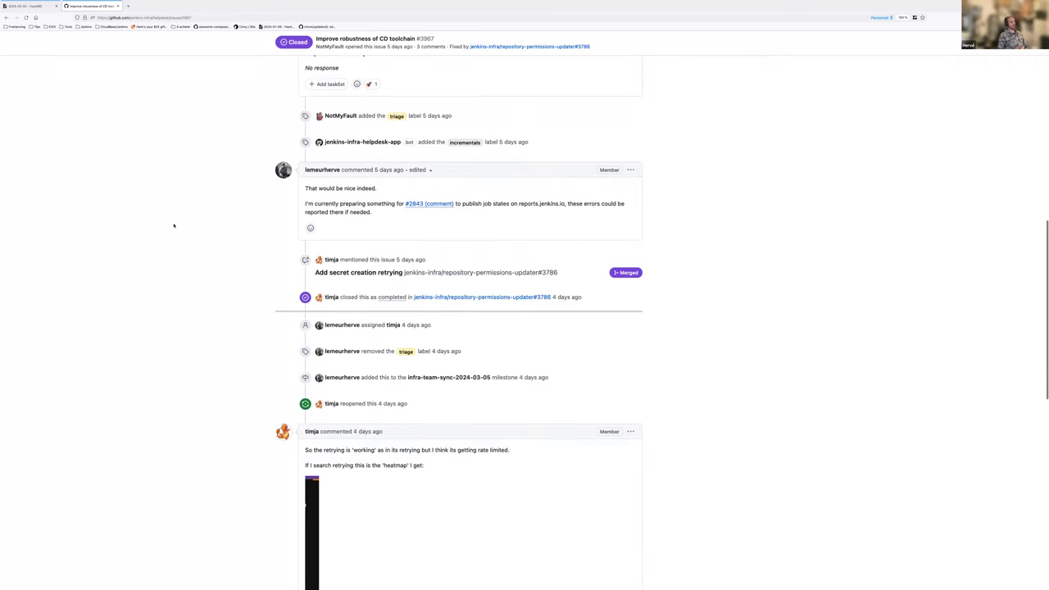
Read the remaining comments of helpdesk issue 3967 down to its closing event
scroll(173, 225, "down", 3)
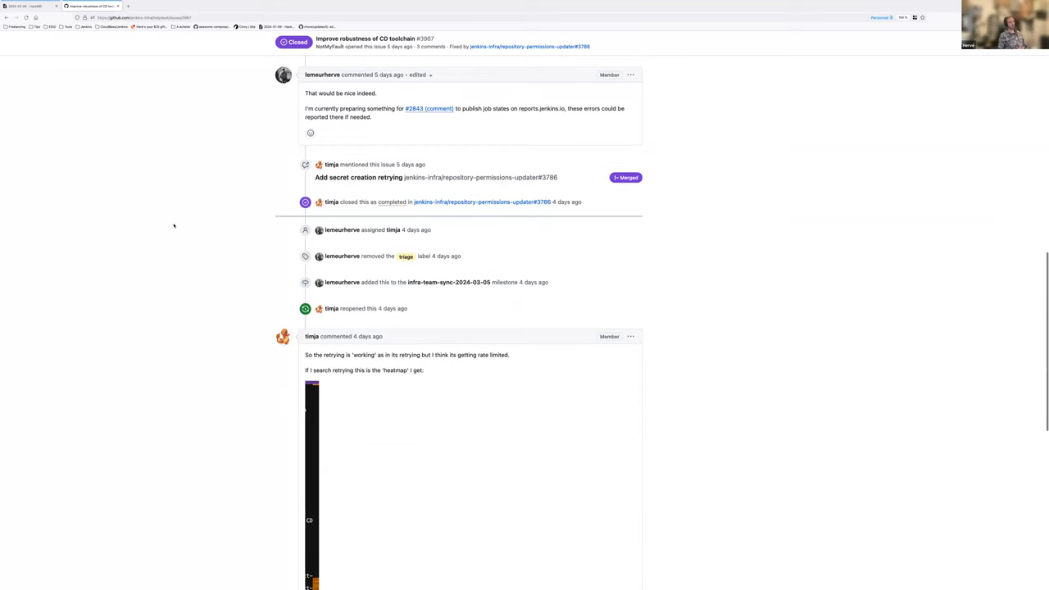
scroll(174, 225, "down", 5)
scroll(174, 225, "down", 3)
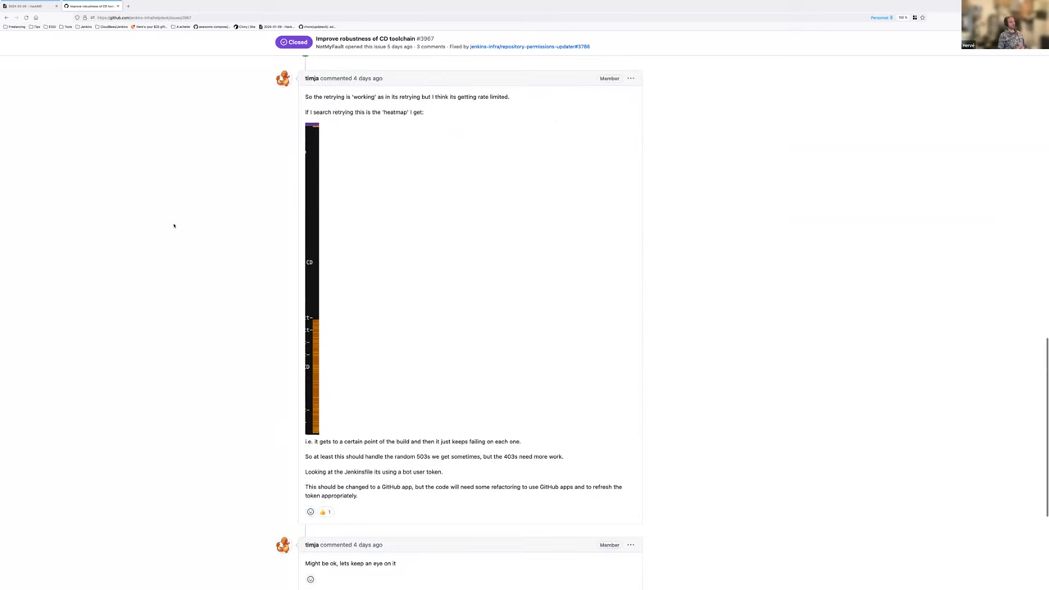
scroll(174, 226, "down", 2)
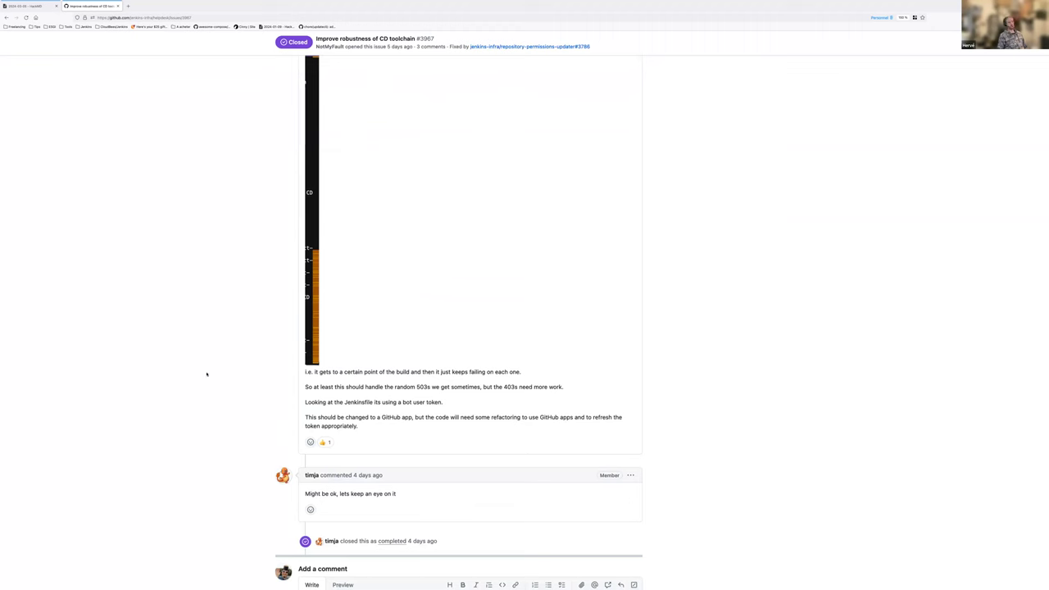
In the note, add under issue 3967 the nested bullet "Might result in some tokens not updated without us knowing: don't forget to check last RPU logs if it happens"
key("ctrl+shift+Tab")
left_click(178, 304)
triple_click(662, 306)
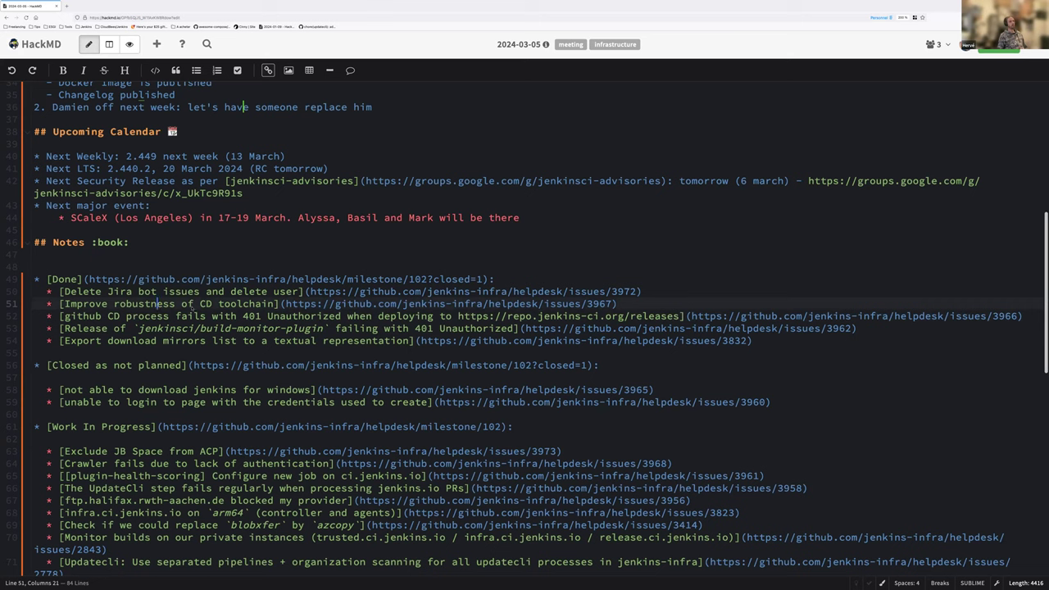
left_click(649, 303)
key("Return")
key("Tab")
type("Might")
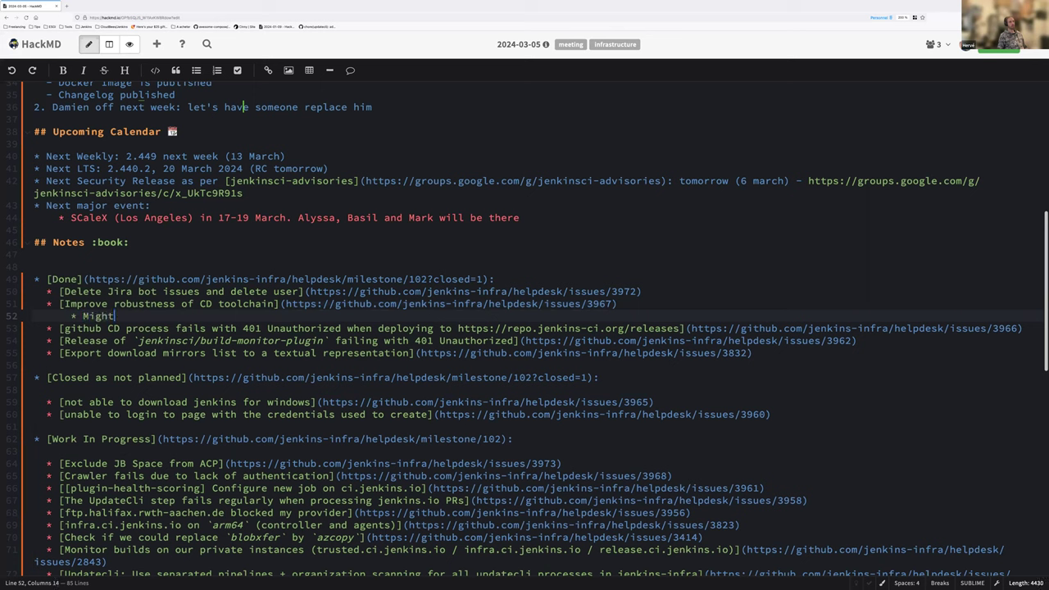
type(" result ")
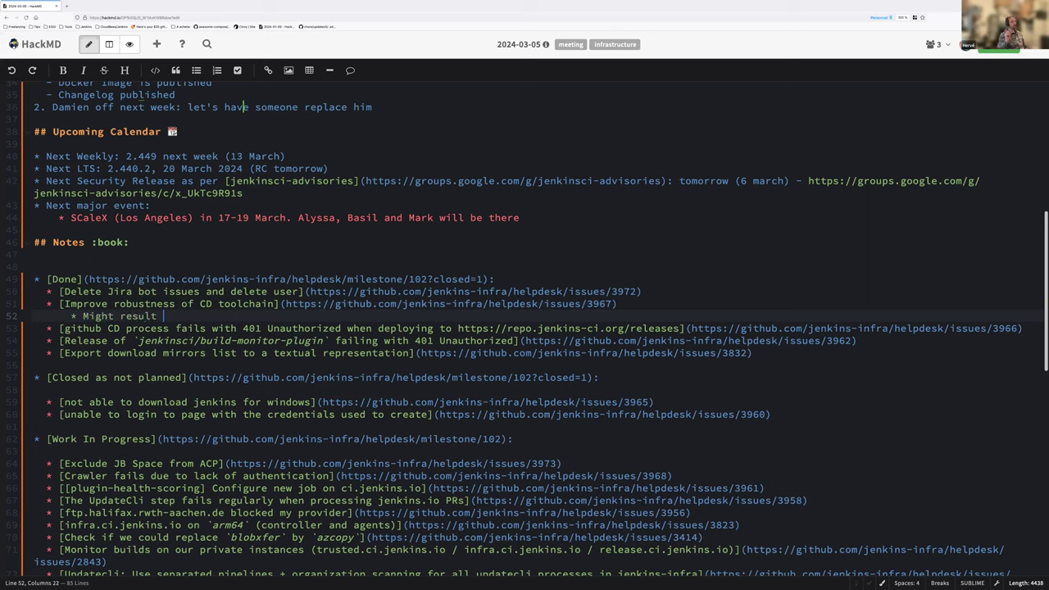
type("in some tokens not upd")
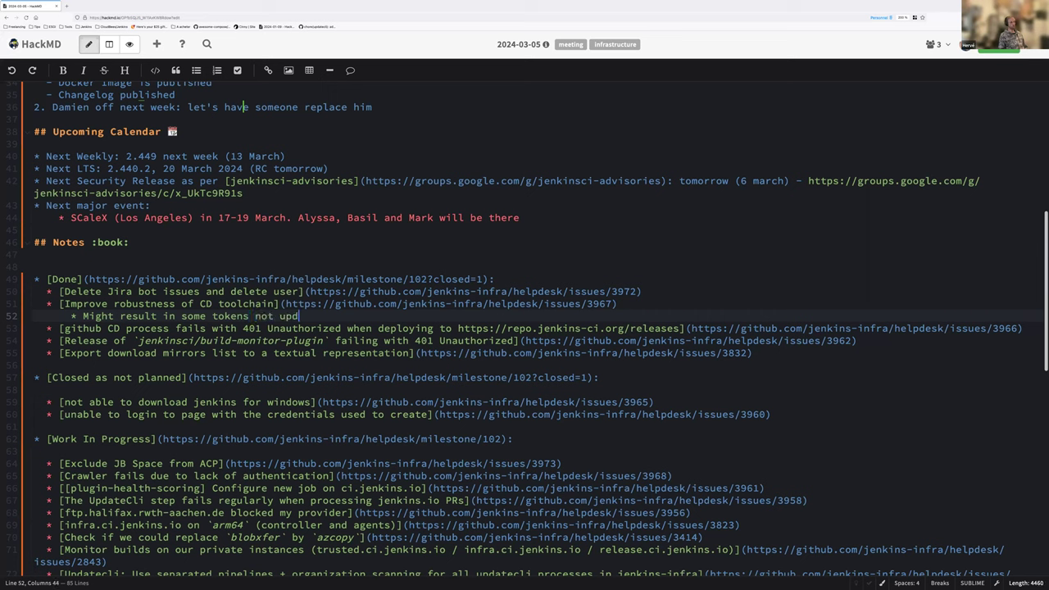
type("ated without us knowing: don't forget to che")
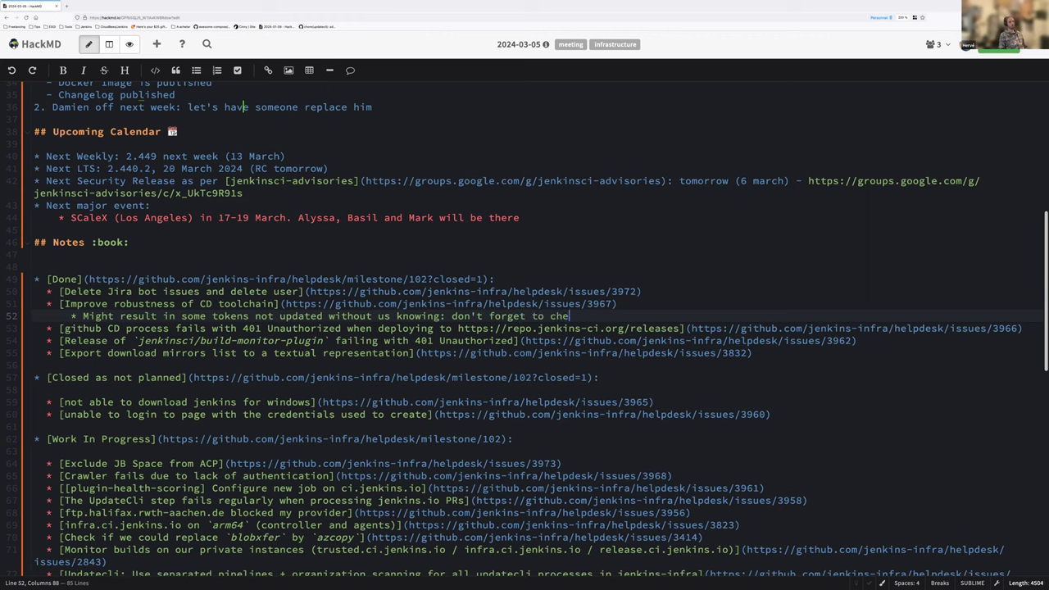
type("ck last RPU logs if it happens")
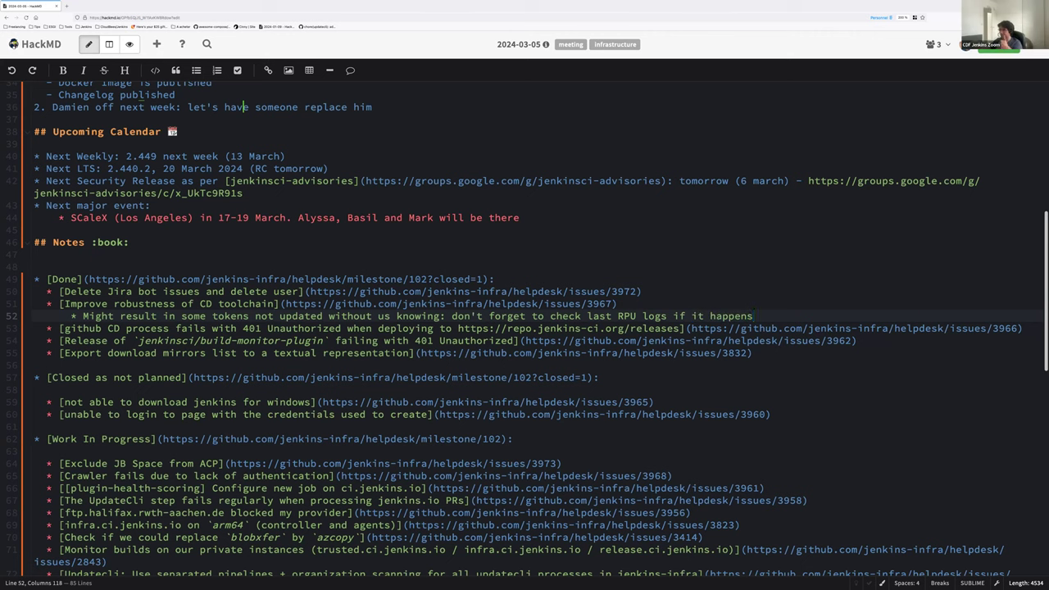
Add a nested bullet reading "Related to above (RPU build failed)" under the Done issue 3966
left_click(75, 328)
key("End")
key("Return")
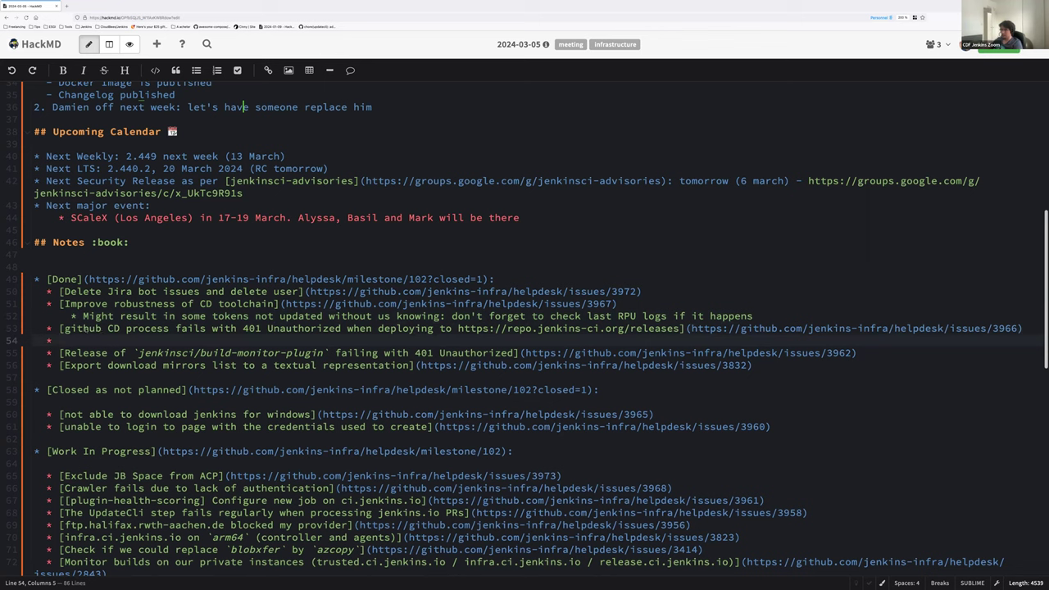
key("Tab")
triple_click(246, 330)
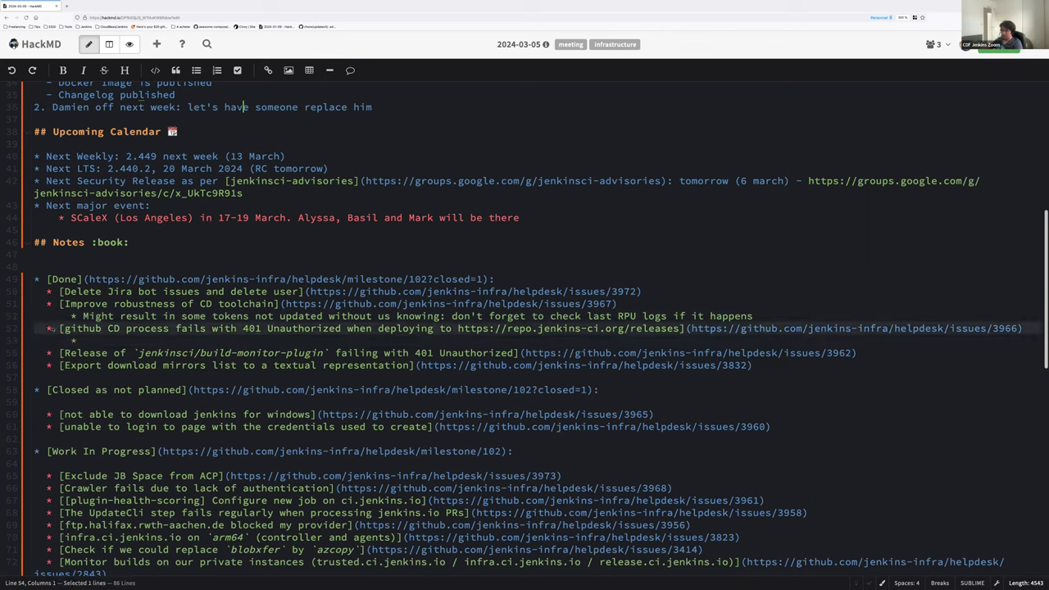
left_click(83, 340)
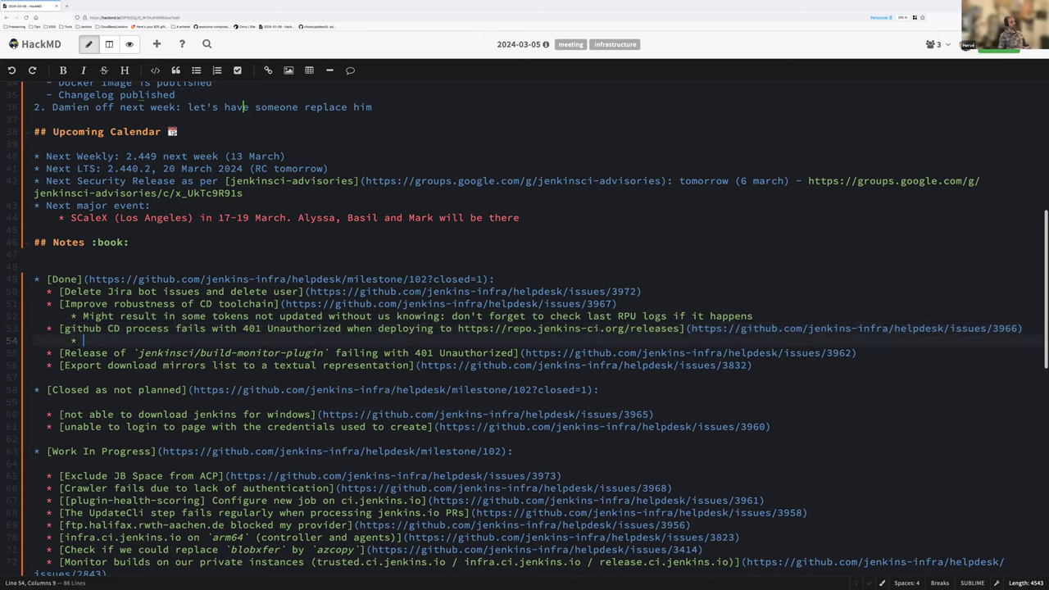
type("Related to above")
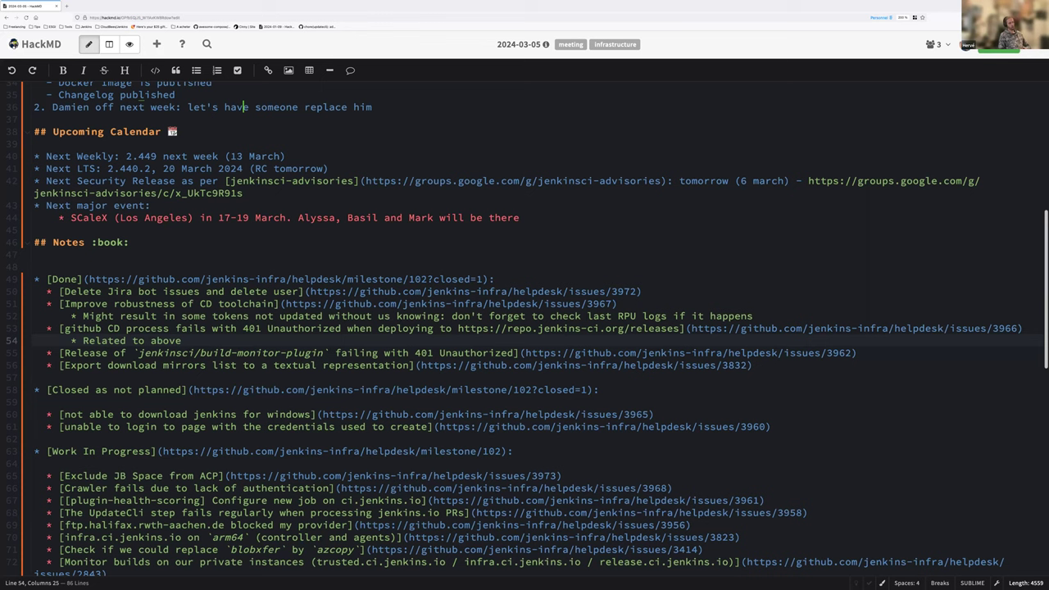
key("BackSpace")
type("(RPU ")
type("build failed")
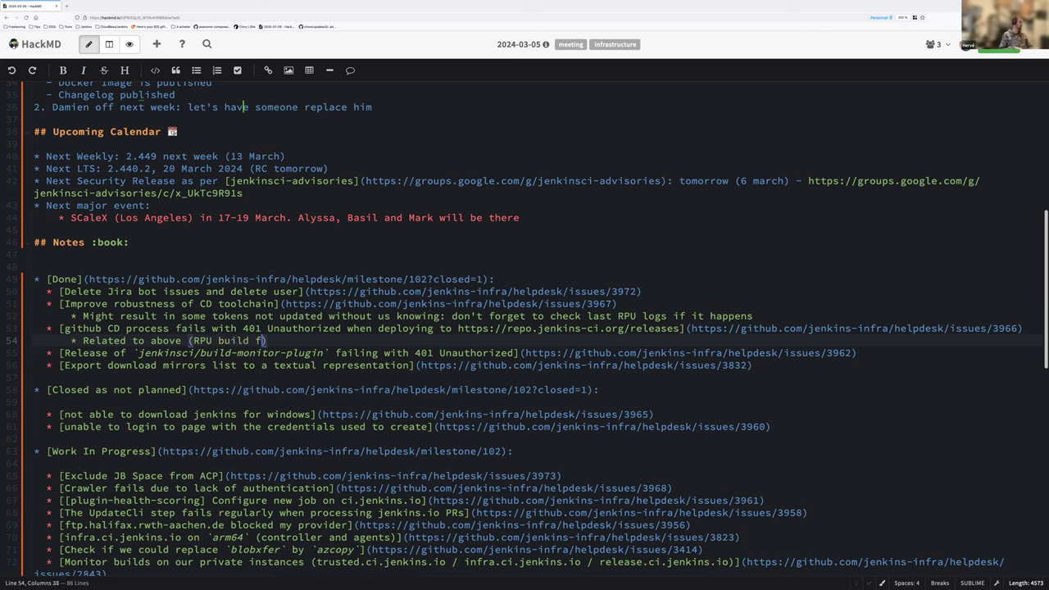
type(")")
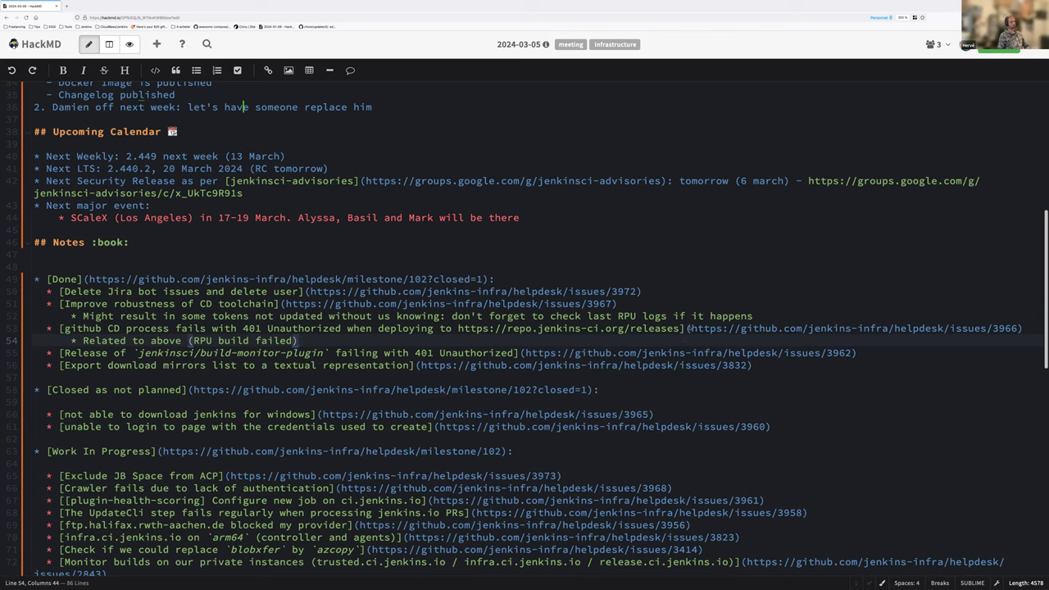
Copy the "Related to above (RPU build failed)" bullet under issue 3962 at the same nesting level, without a duplicate bullet marker
left_click(688, 328)
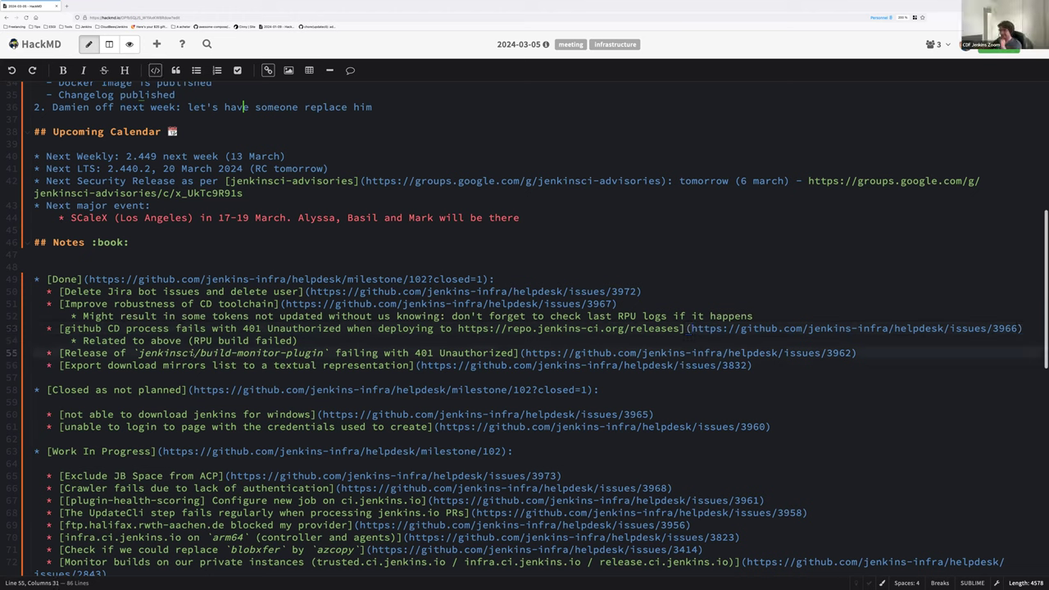
key("Down")
key("Home")
key("shift+End")
key("ctrl+c")
left_click(869, 351)
key("Return")
key("Tab")
key("ctrl+v")
left_click_drag(70, 365, 83, 365)
key("BackSpace")
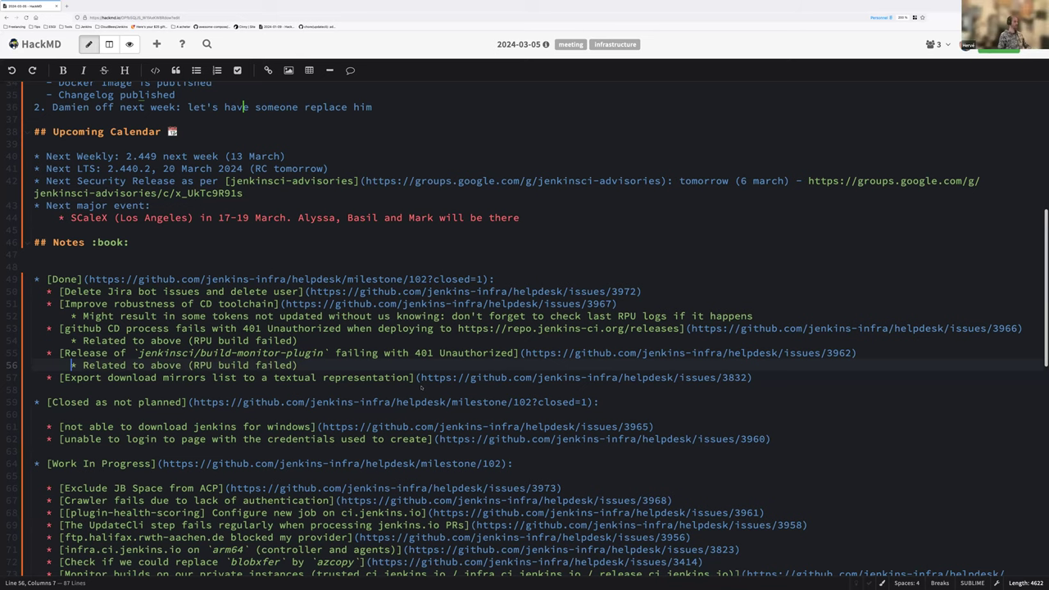
Open helpdesk issue 3832 in a new tab, then view the published mirrors JSON at reports.jenkins.io/infrastructure/v2/index.json at an enlarged zoom
left_click(421, 377, "ctrl")
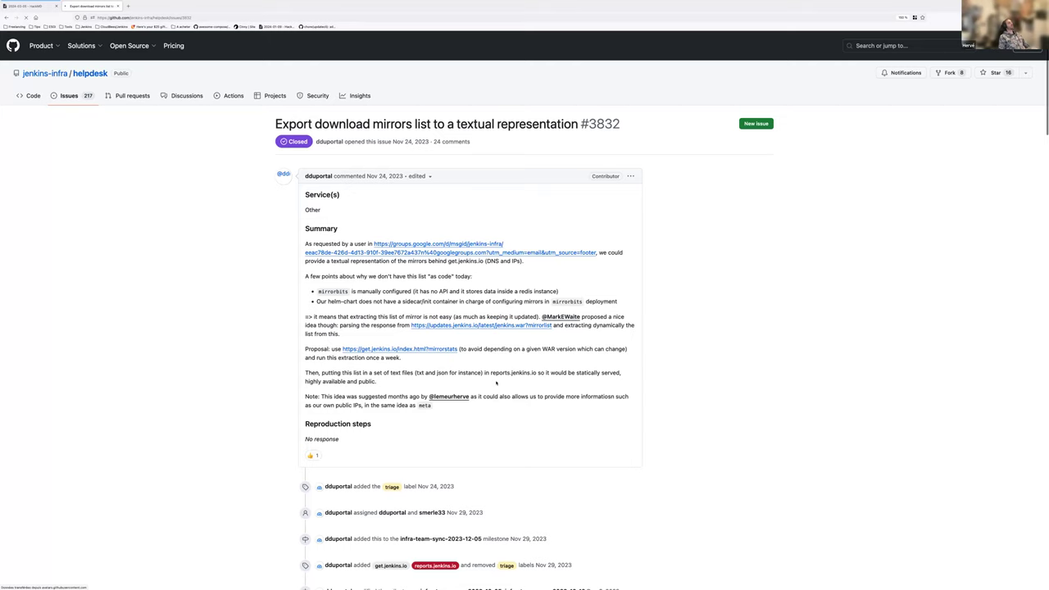
scroll(496, 382, "down", 10)
scroll(418, 412, "down", 15)
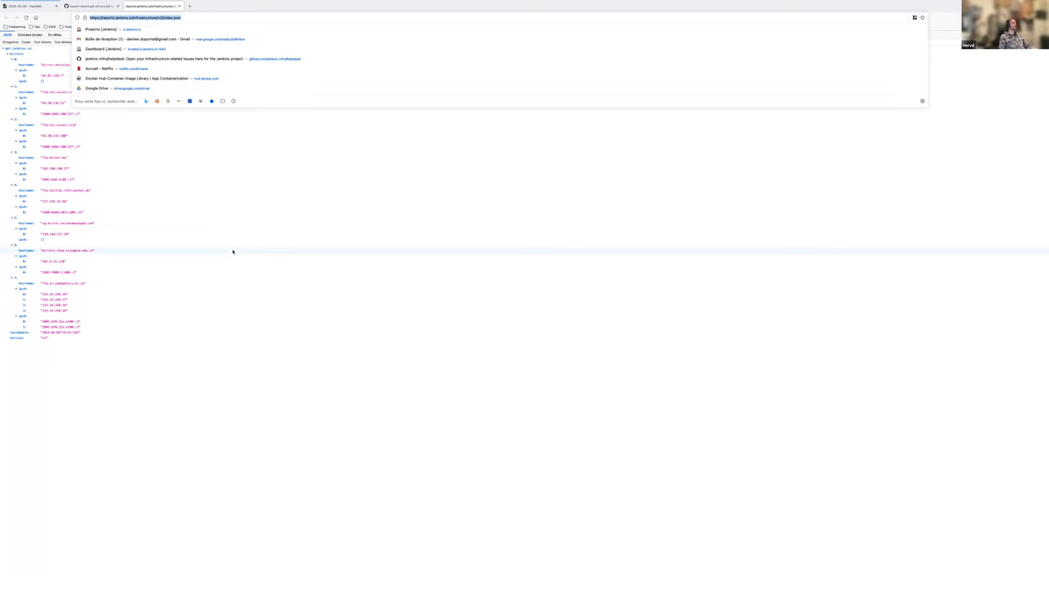
key("ctrl+plus")
key("ctrl+plus")
key("ctrl+plus")
key("ctrl+plus")
key("ctrl+plus")
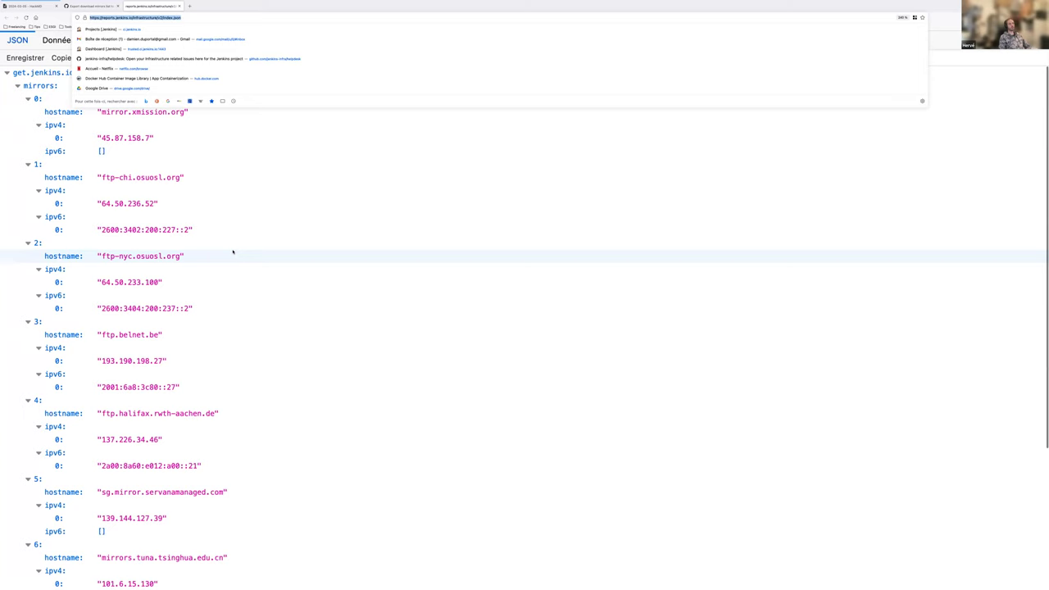
key("ctrl+minus")
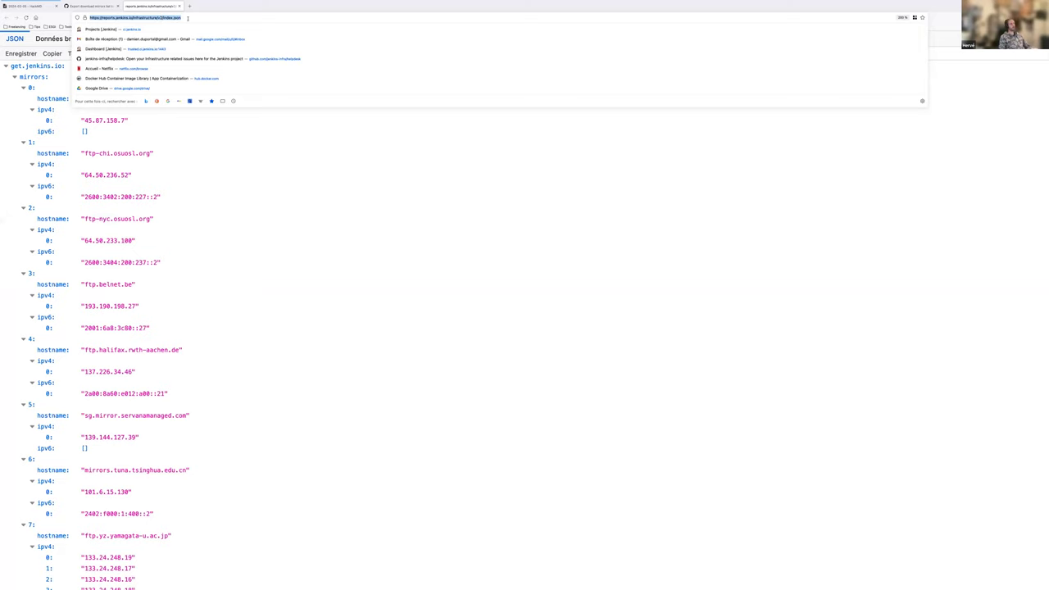
key("Right")
key("BackSpace")
key("BackSpace")
key("BackSpace")
key("Return")
left_click(4, 17)
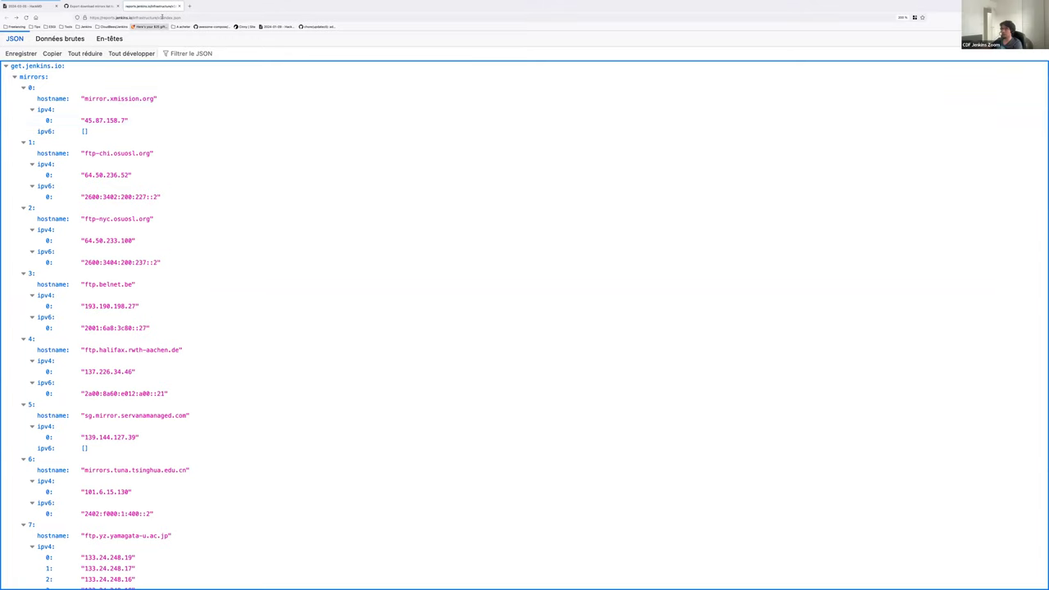
left_click(94, 15)
key("ctrl+c")
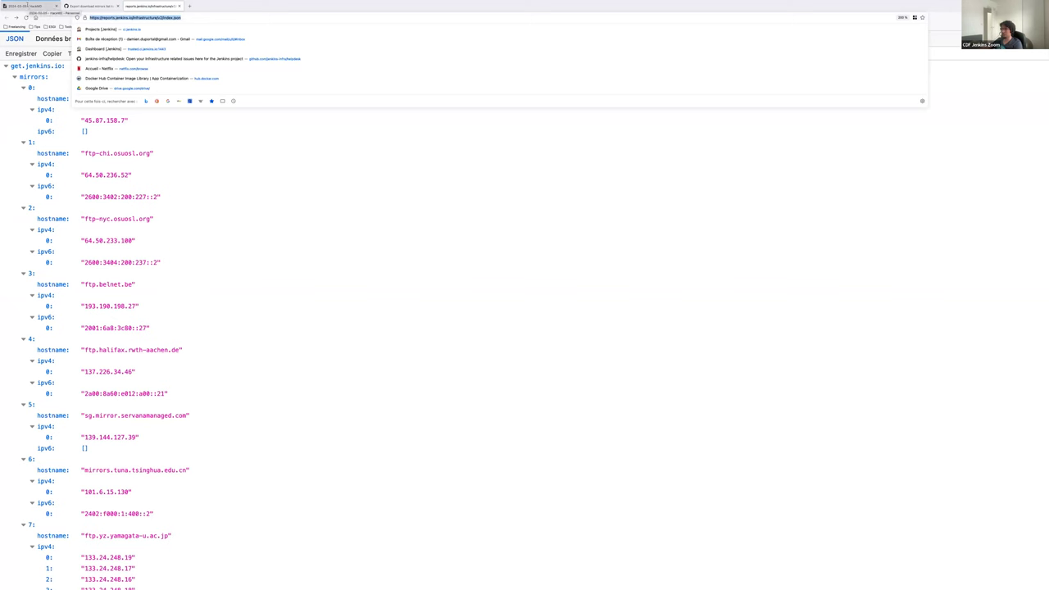
key("super+1")
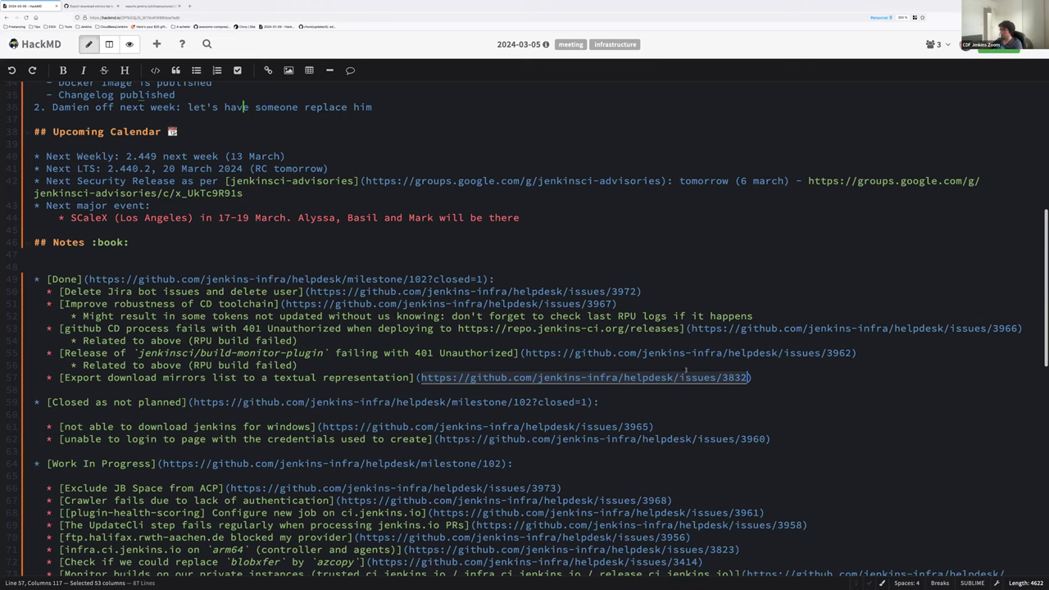
left_click(763, 380)
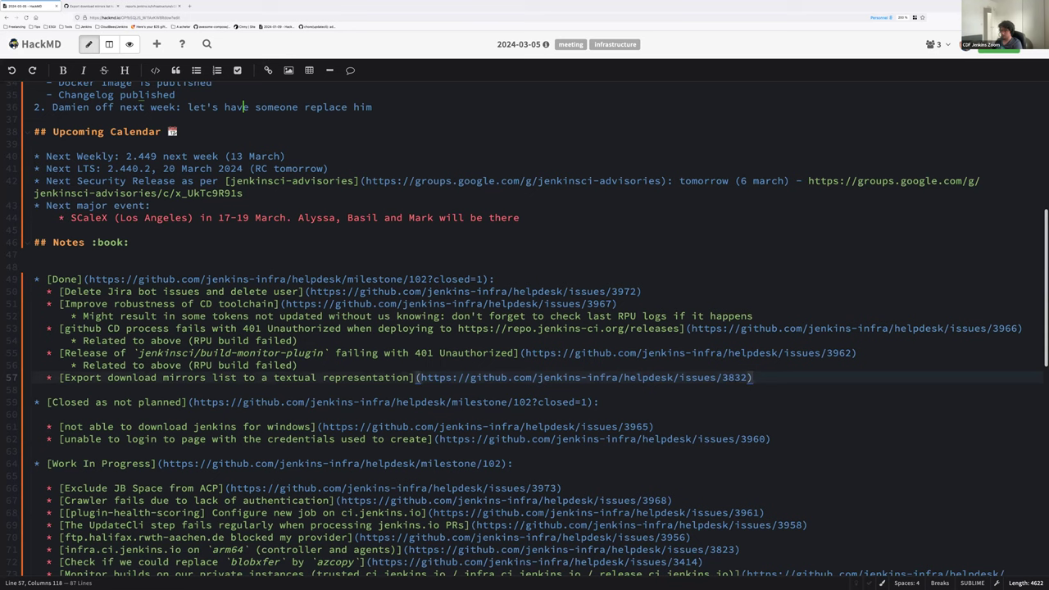
key("Return")
key("Tab")
type("New URL:")
key("ctrl+v")
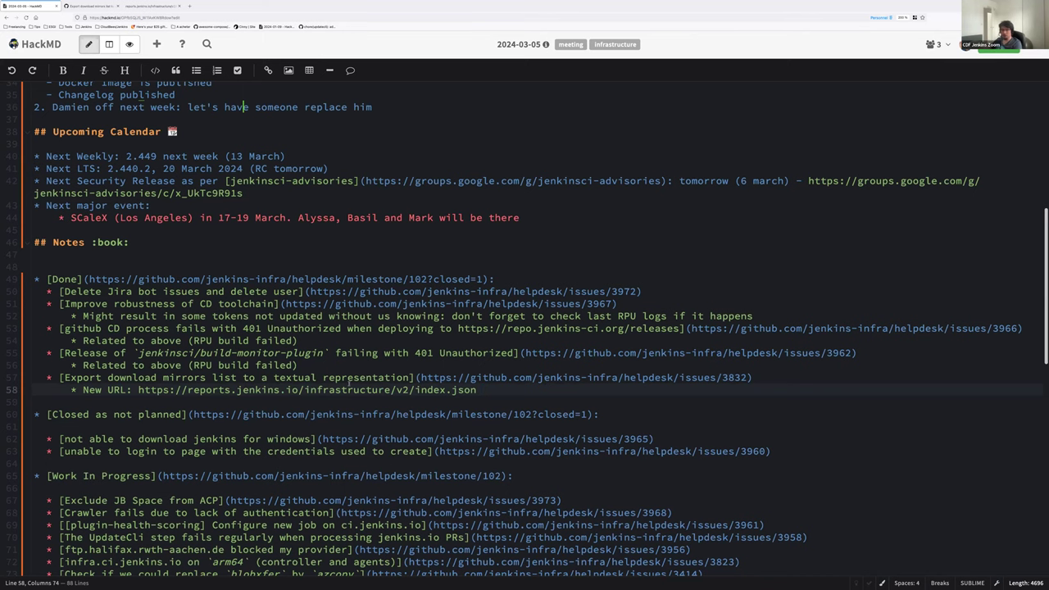
Remove the empty line between the Closed as not planned heading and its first issue, 3965
scroll(208, 399, "down", 1)
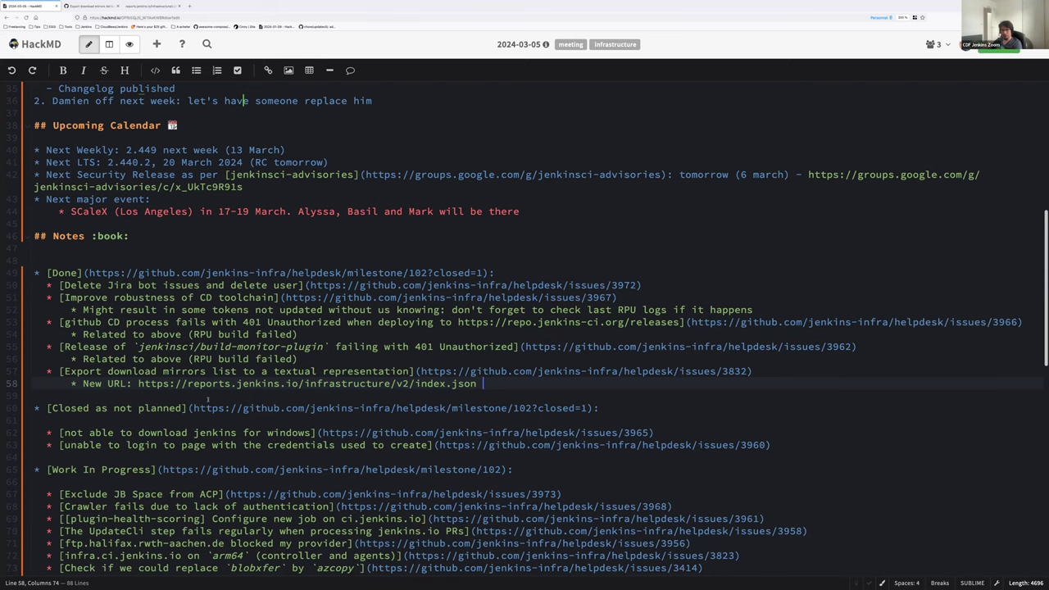
left_click(172, 418)
key("BackSpace")
scroll(235, 407, "down", 1)
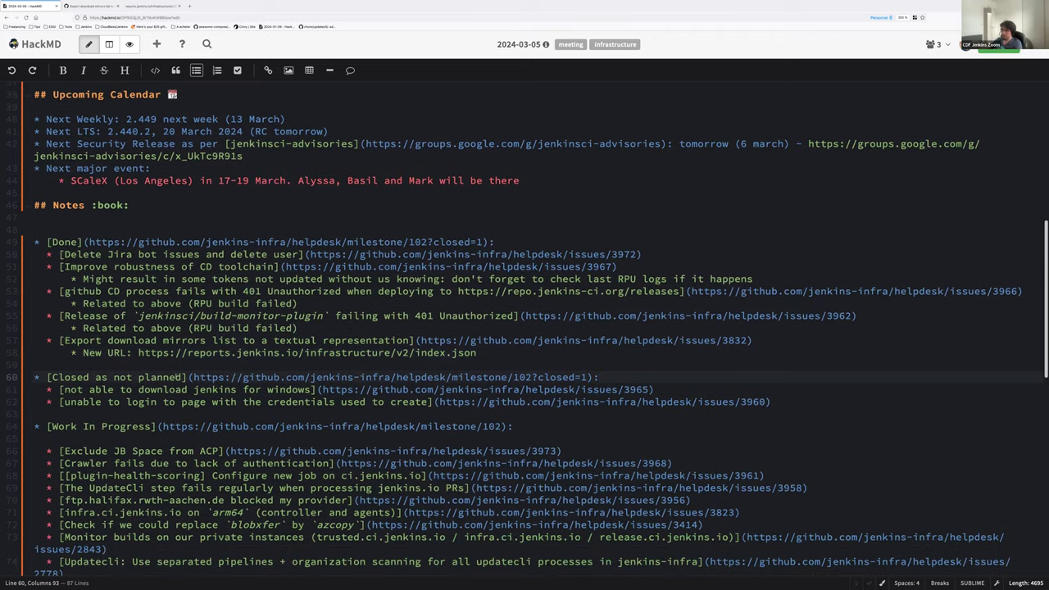
left_click(176, 389)
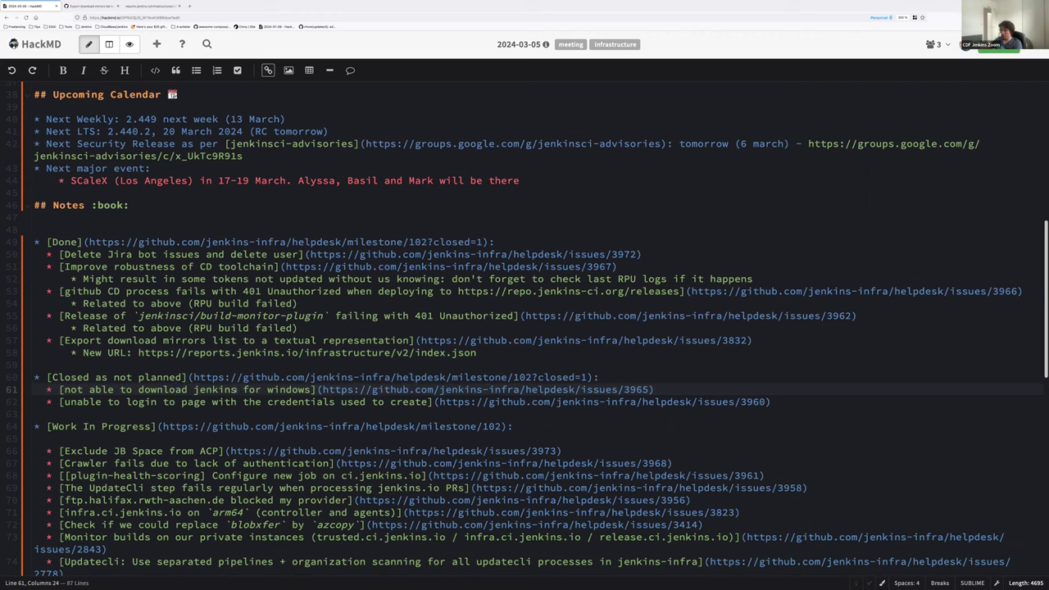
Scale the note so the Work In Progress issues and the Action Points can be read together on one screen
scroll(255, 476, "down", 3)
left_click(254, 481)
key("ctrl+minus")
key("ctrl+minus")
key("ctrl+minus")
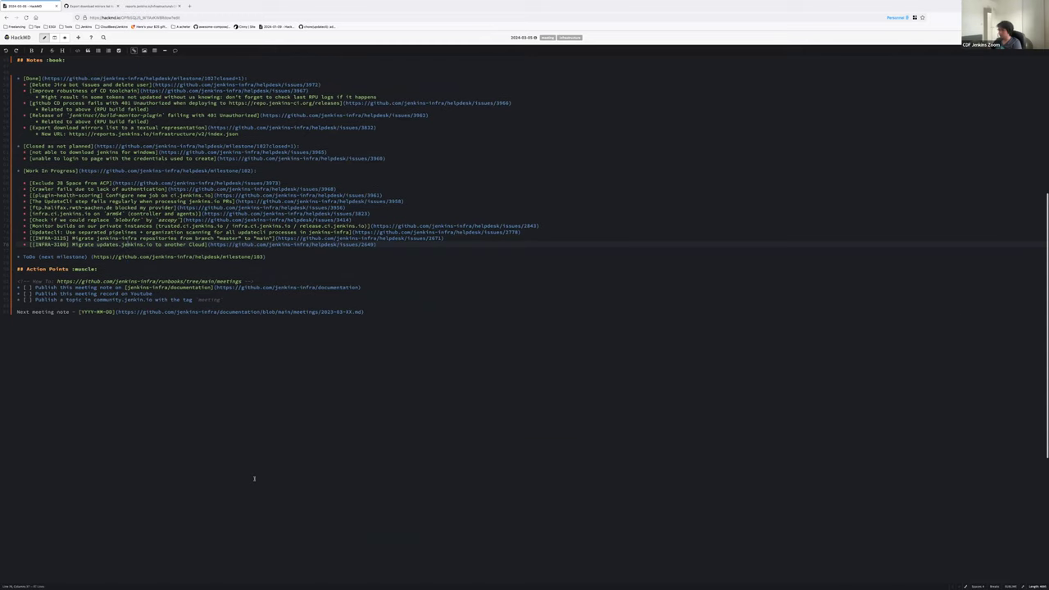
key("ctrl+plus")
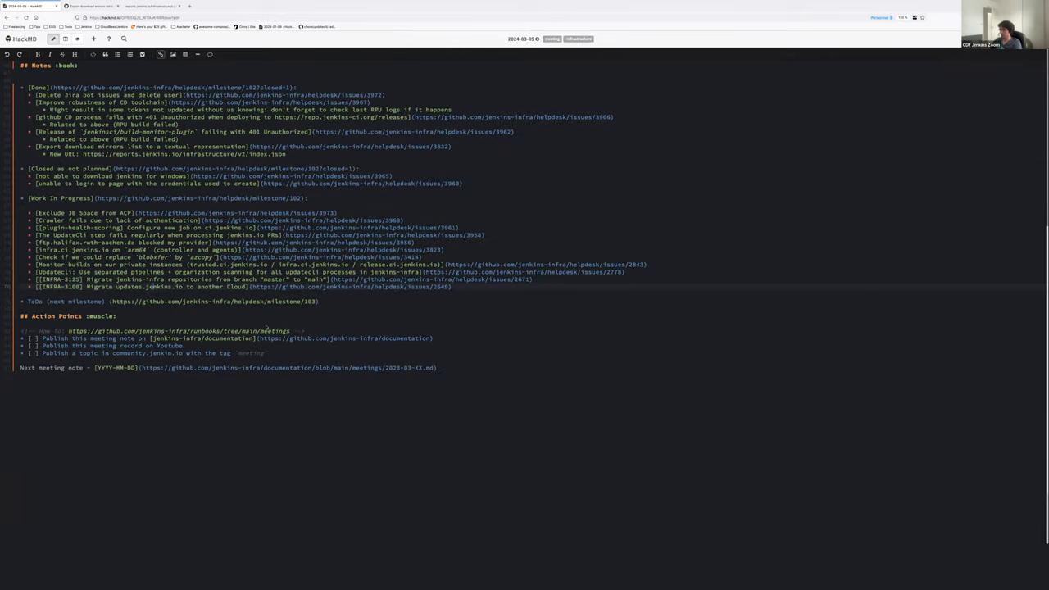
key("ctrl+0")
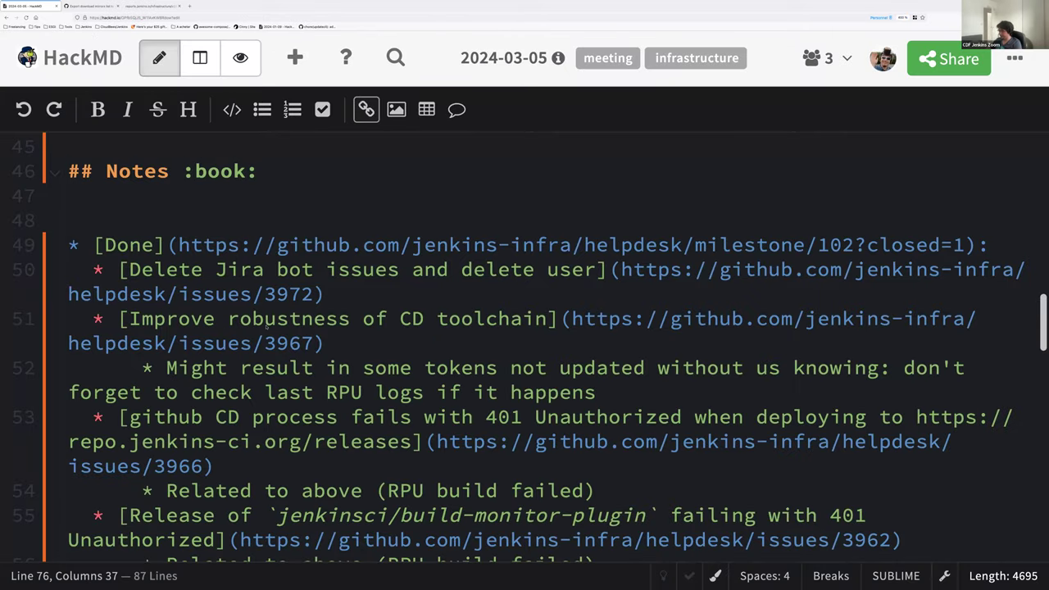
key("ctrl+minus")
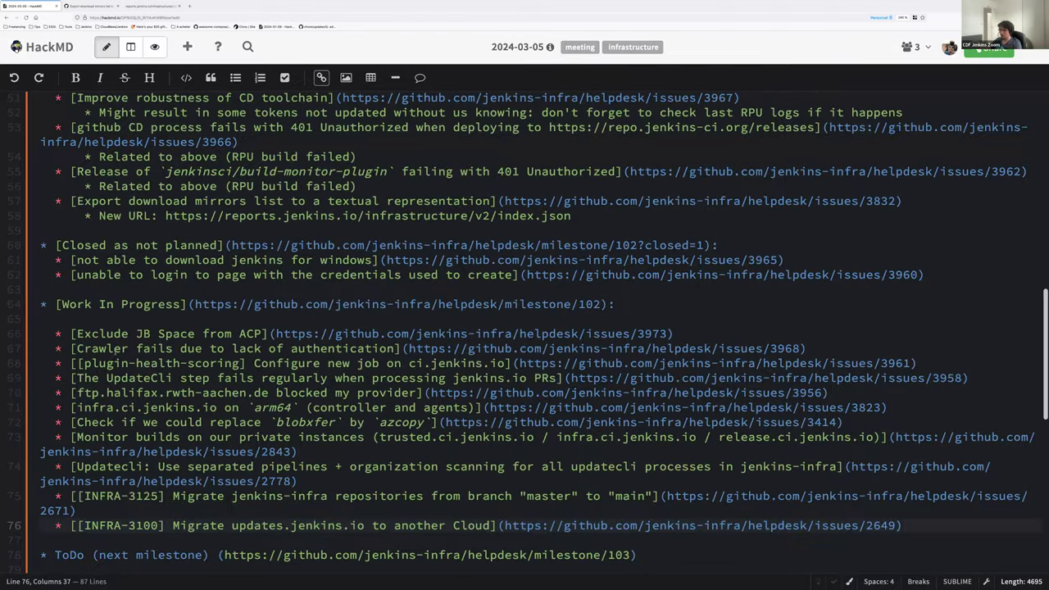
key("ctrl+minus")
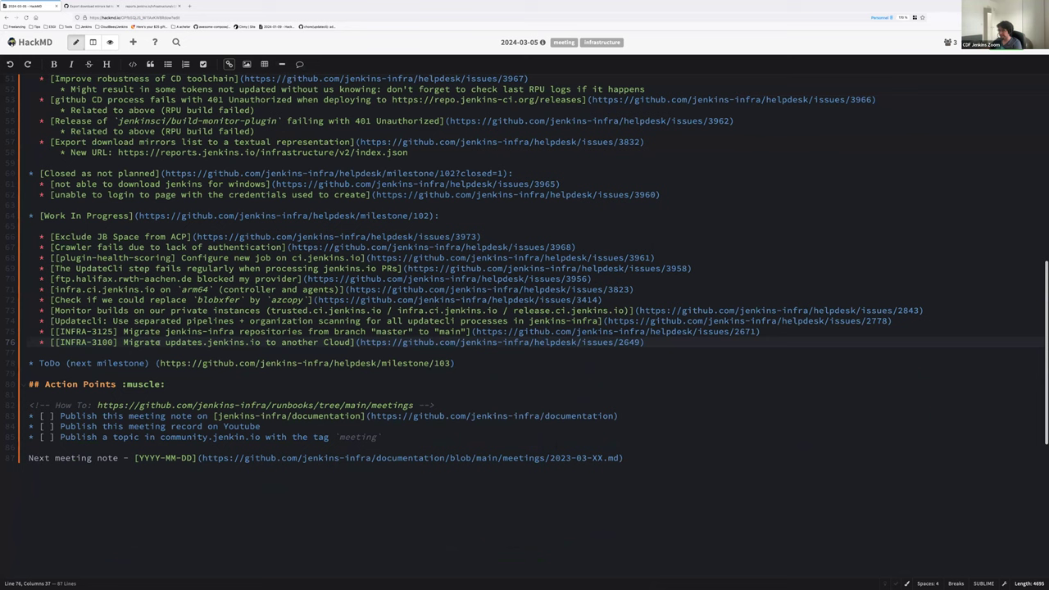
double_click(167, 342)
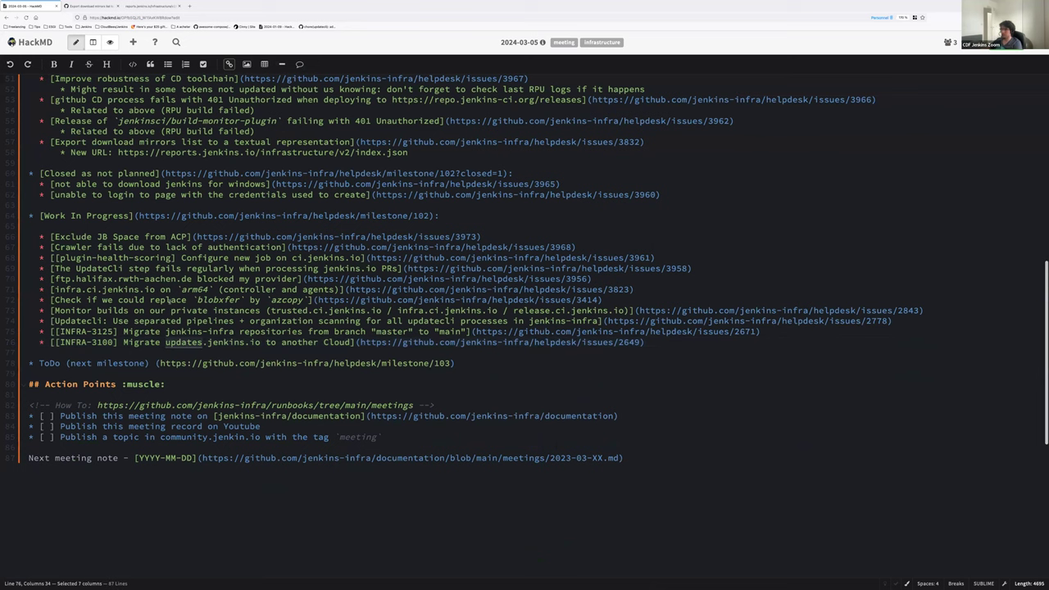
Move the blobxfer/azcopy issue 3414 to the first position of the Work In Progress list
left_click(168, 302)
key("Home")
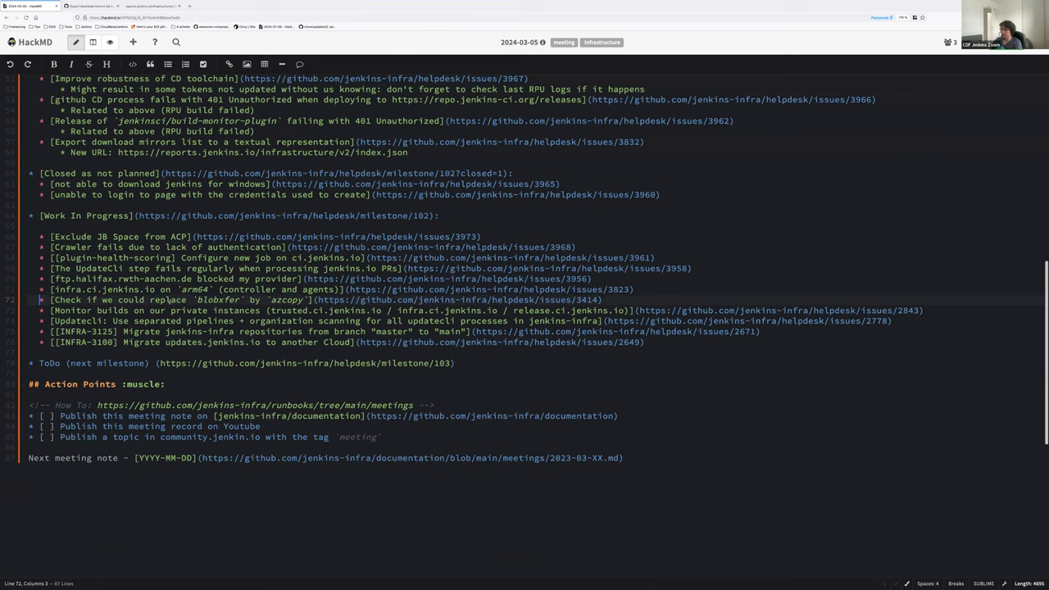
key("shift+End")
key("ctrl+c")
key("BackSpace")
left_click(33, 225)
key("Tab")
key("ctrl+v")
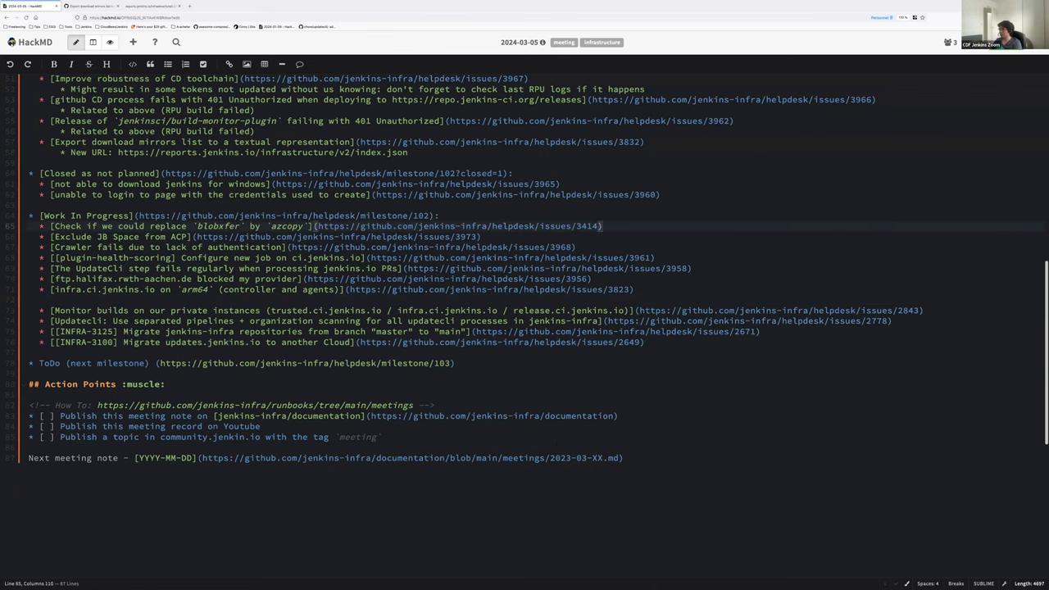
Add an empty nested bullet under issue 3414 and a blank line before issue 3973
key("Return")
key("Tab")
left_click(70, 246)
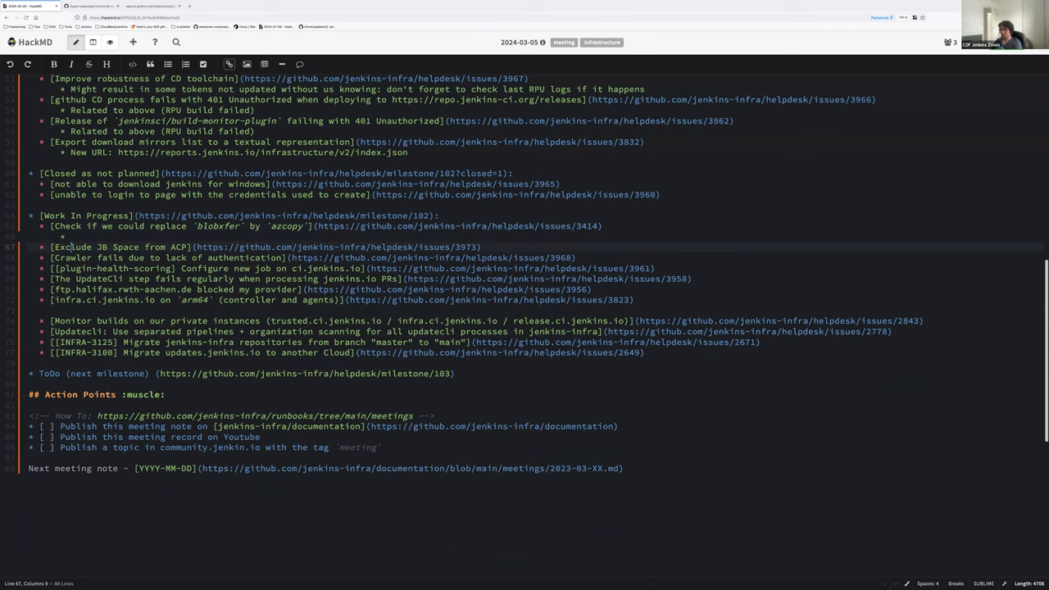
key("Home")
key("Return")
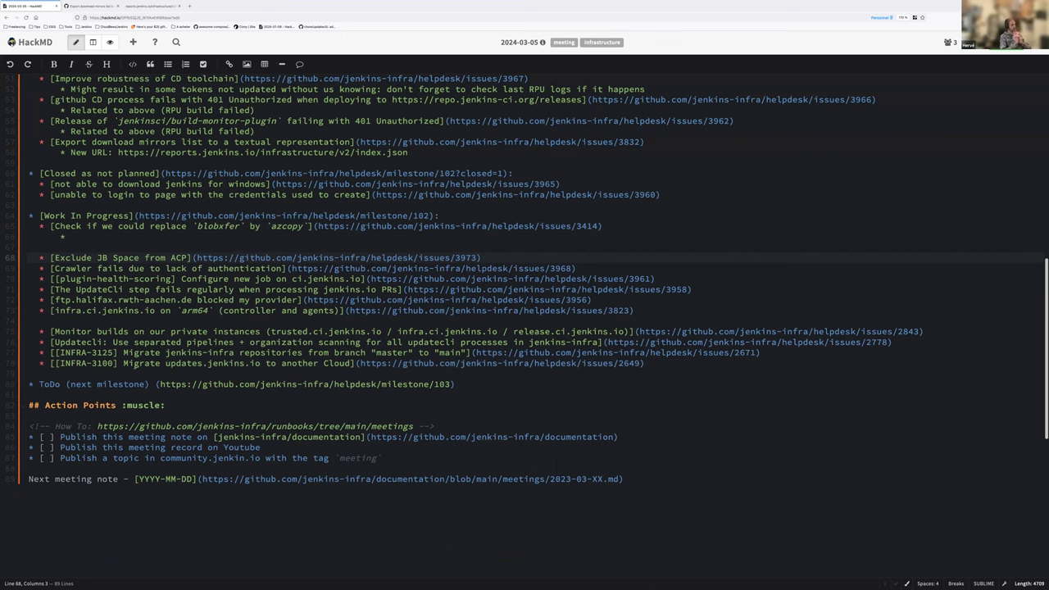
Move the INFRA-3100 updates.jenkins.io migration issue 2649 to just below issue 3414, followed by an empty bullet
left_click(136, 363)
key("Home")
key("shift+End")
key("BackSpace")
left_click(61, 242)
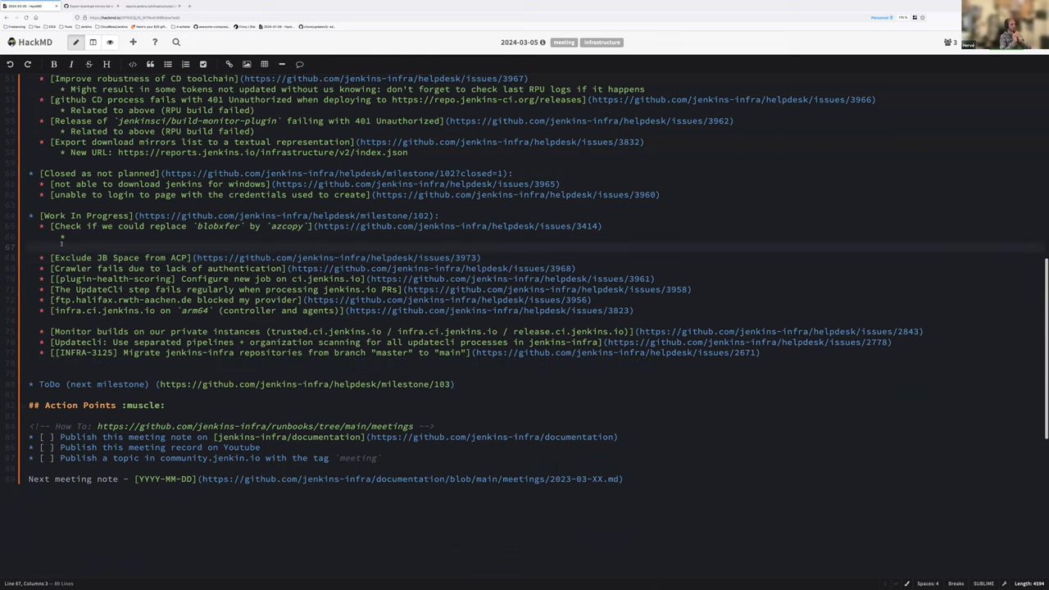
type("* [[INFRA-3100] Migrate updates.jenkins.io to another Cloud](https://github.com/jenkins-infra/helpdesk/issues/2649)   *")
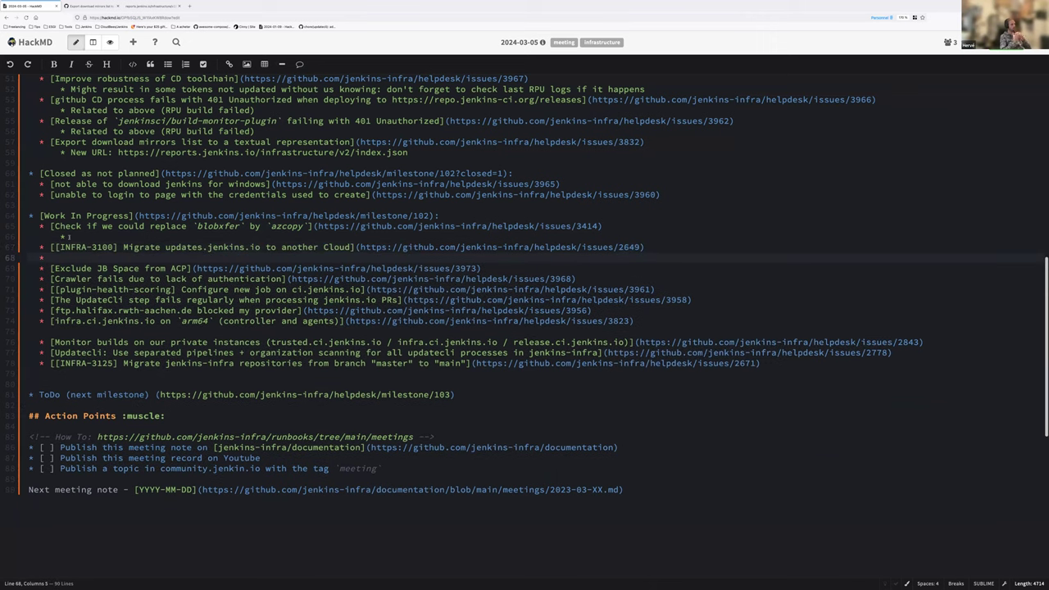
Fill the nested bullet under issue 3414 with "3 main repositories used `blobxfer` for deployment. All of them has been updated:"
left_click(69, 237)
type("3 main re")
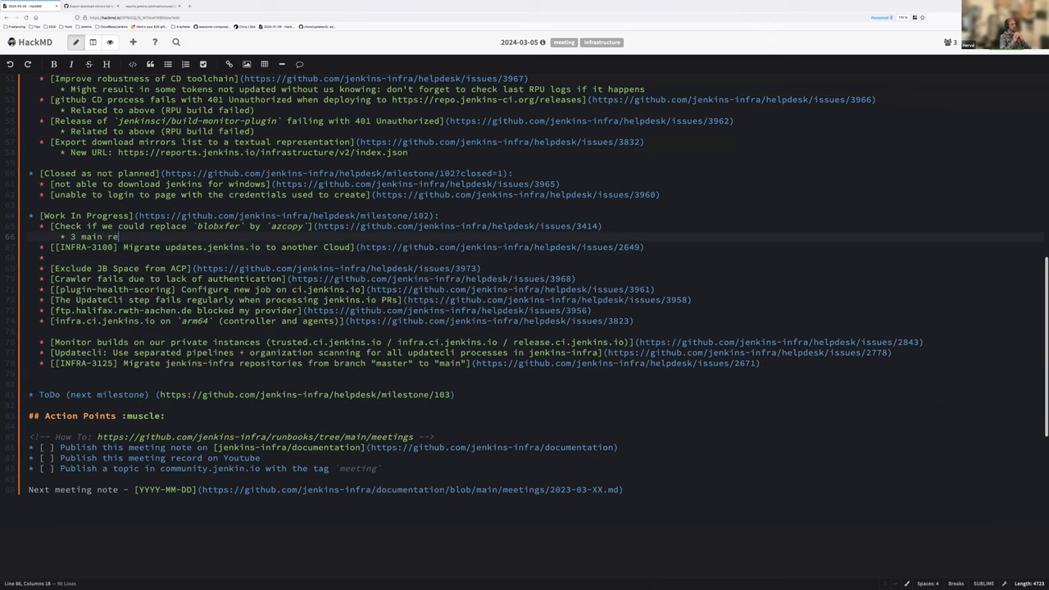
type("positories used `blo")
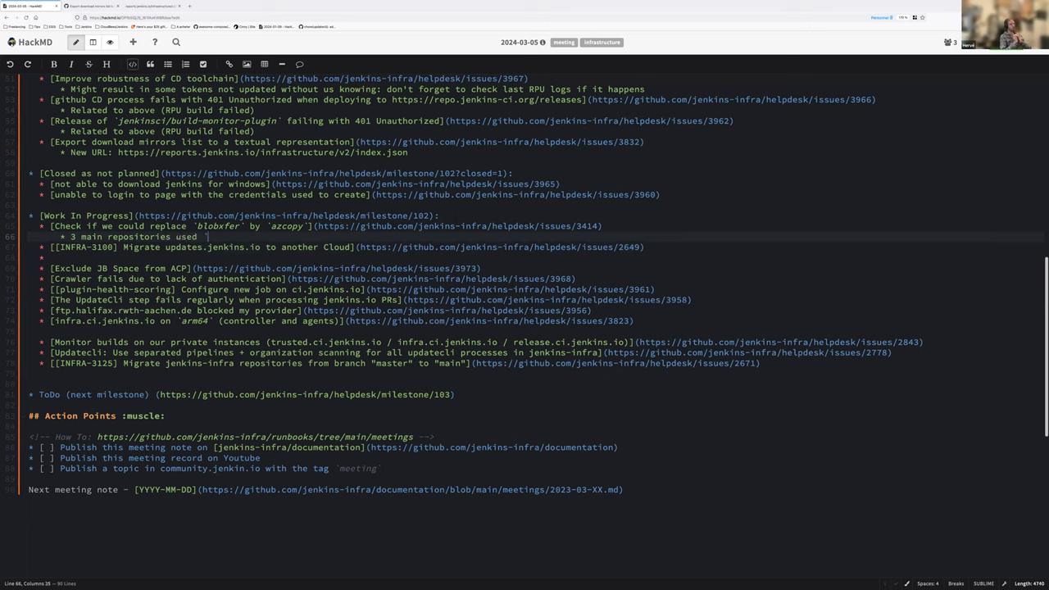
type("bxfer` on thi")
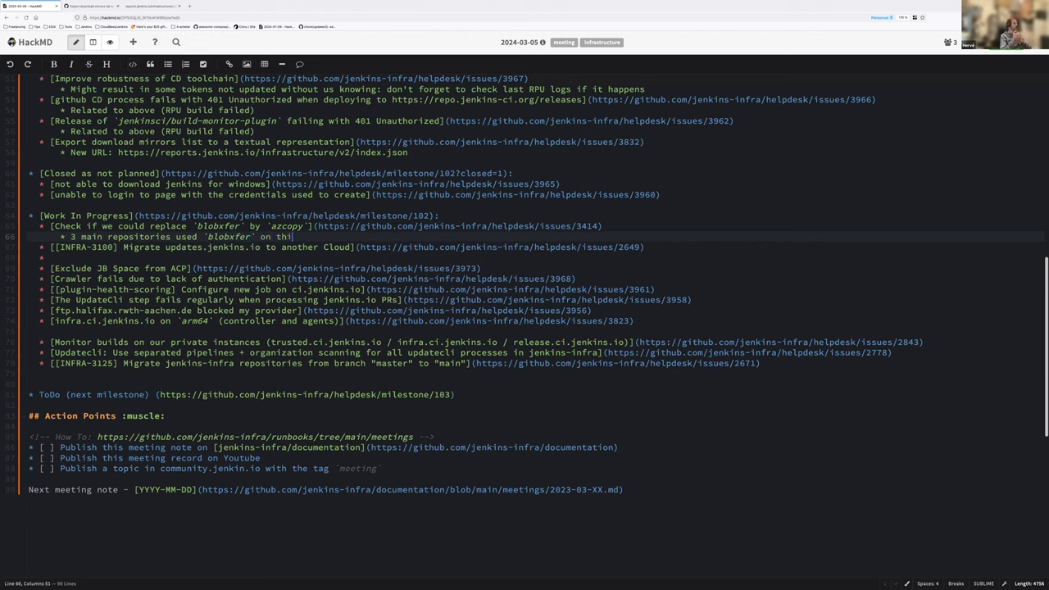
type("er pipeline d")
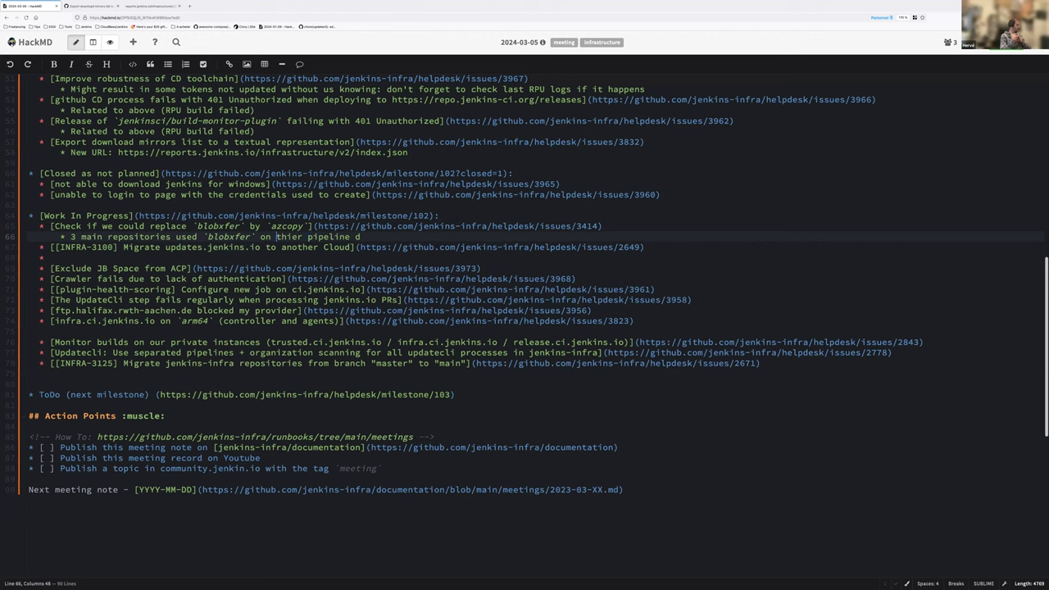
key("shift+End")
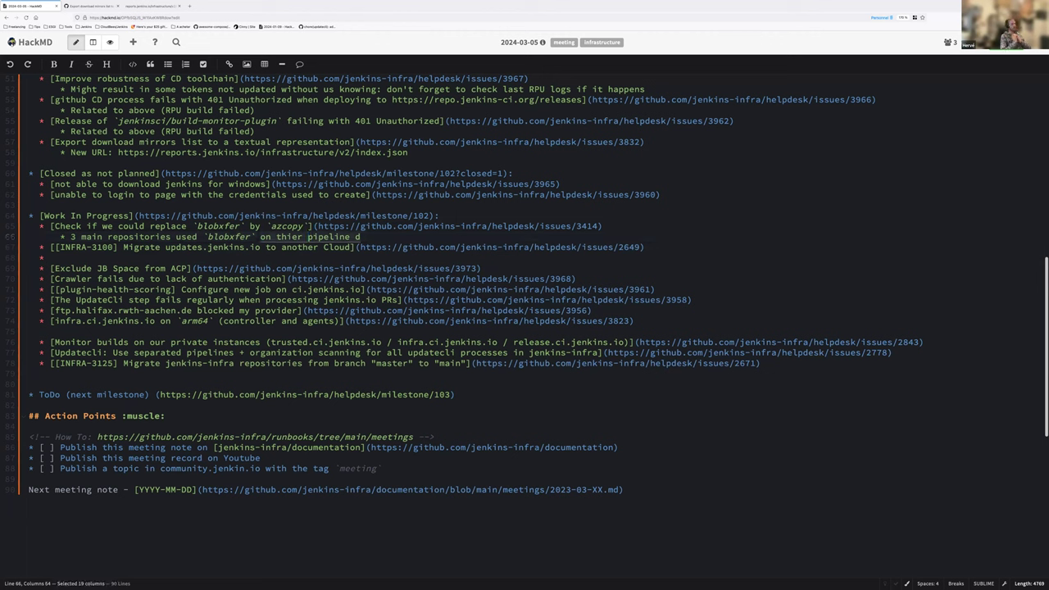
type("for deploymen,t")
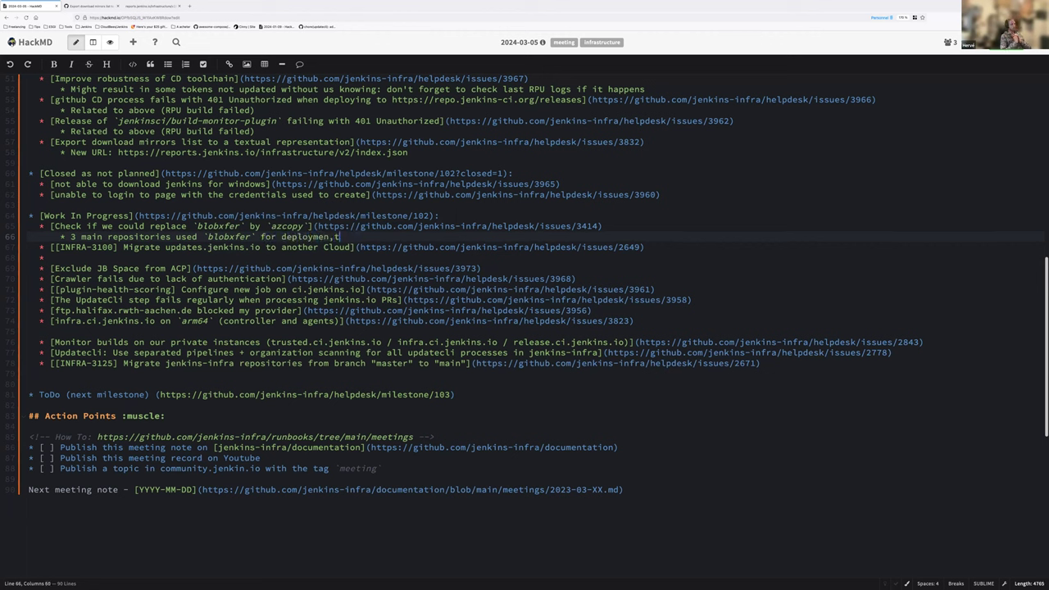
key("BackSpace")
key("BackSpace")
type("t. All of them has bee")
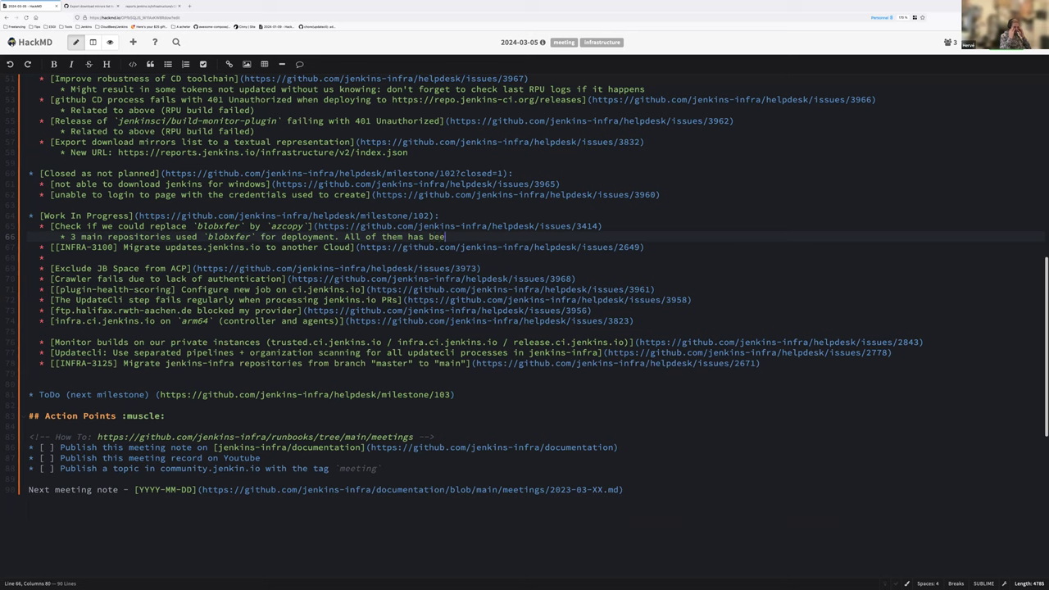
type("n updated:")
key("Return")
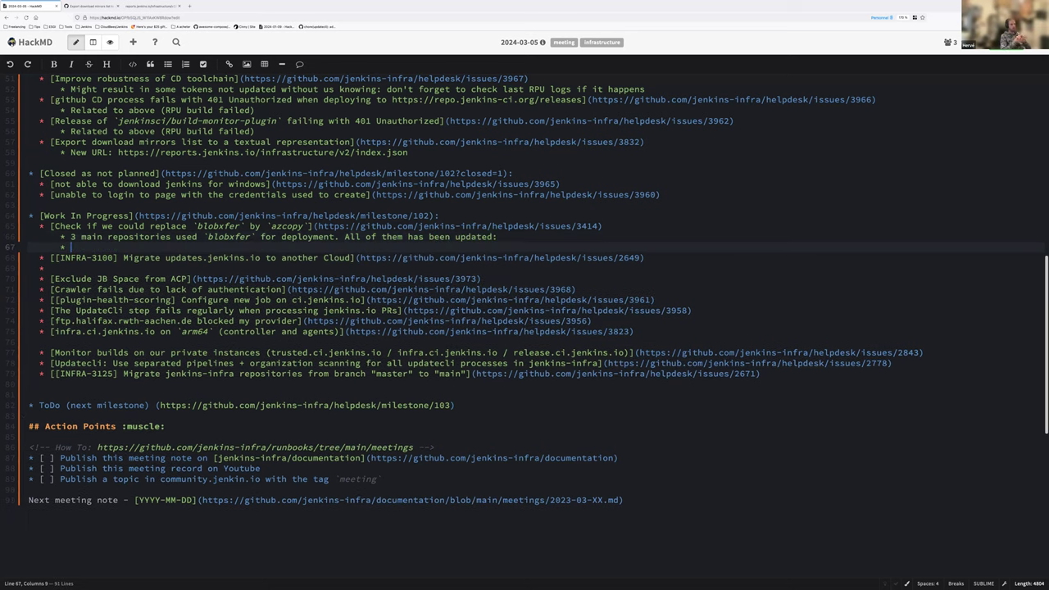
Add the sub-bullet "Storage accounts migrated (in production)" beneath the 3 main repositories bullet
key("Tab")
type("Storage accounts migrated (in production)")
key("Left")
key("Left")
key("Left")
key("Left")
key("Left")
key("Left")
key("Left")
key("Left")
key("Left")
key("Left")
key("Left")
key("Left")
key("Left")
key("Left")
key("Left")
key("Left")
key("Left")
key("Left")
key("Left")
key("Left")
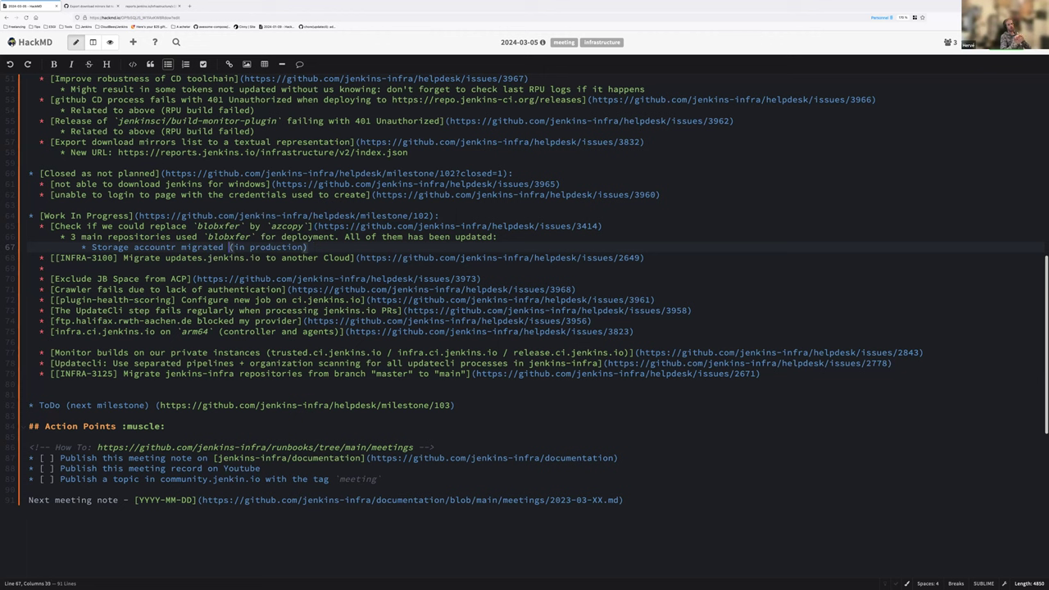
key("BackSpace")
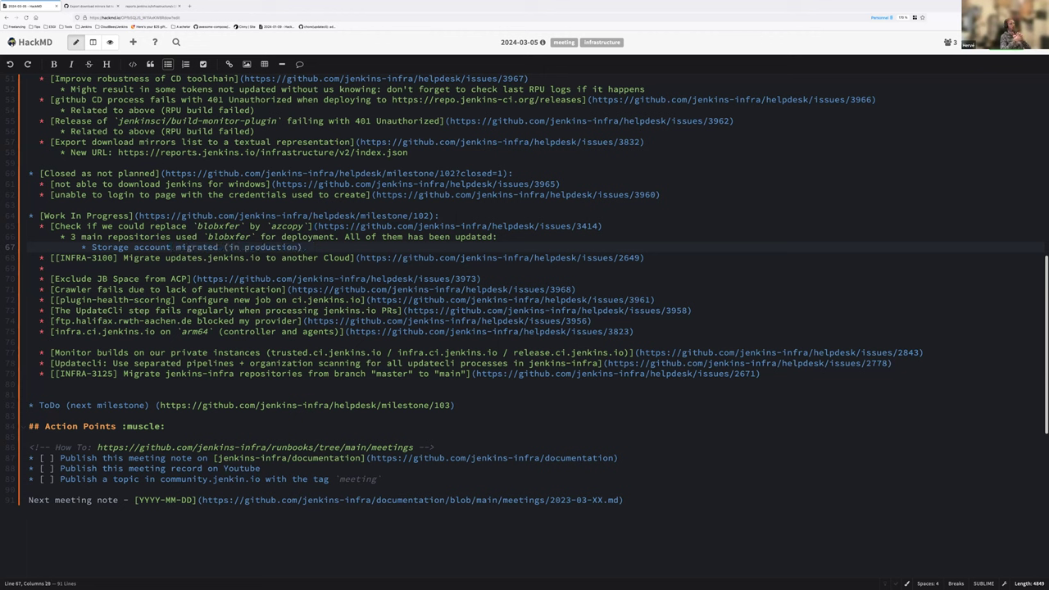
type("s")
Extend the storage accounts sub-bullet with "to premium (mi. cost is ~20 / month)" and start another sub-bullet below it
key("End")
type("to premium (")
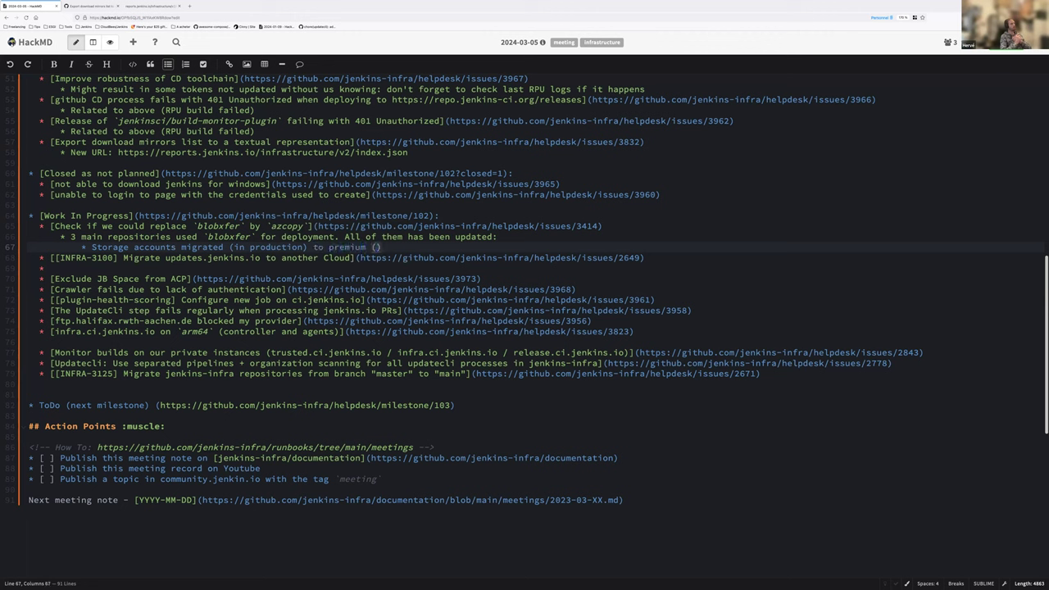
type("mi. cost ")
type("is 20$ ")
type("~")
key("End")
type("/ month")
key("End")
key("Return")
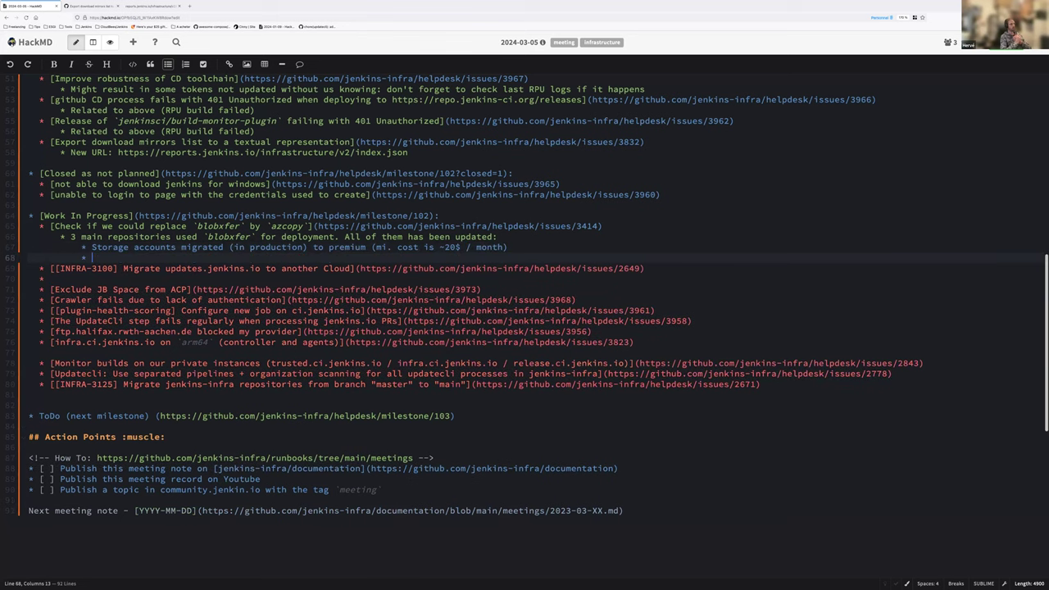
left_click(461, 247)
key("BackSpace")
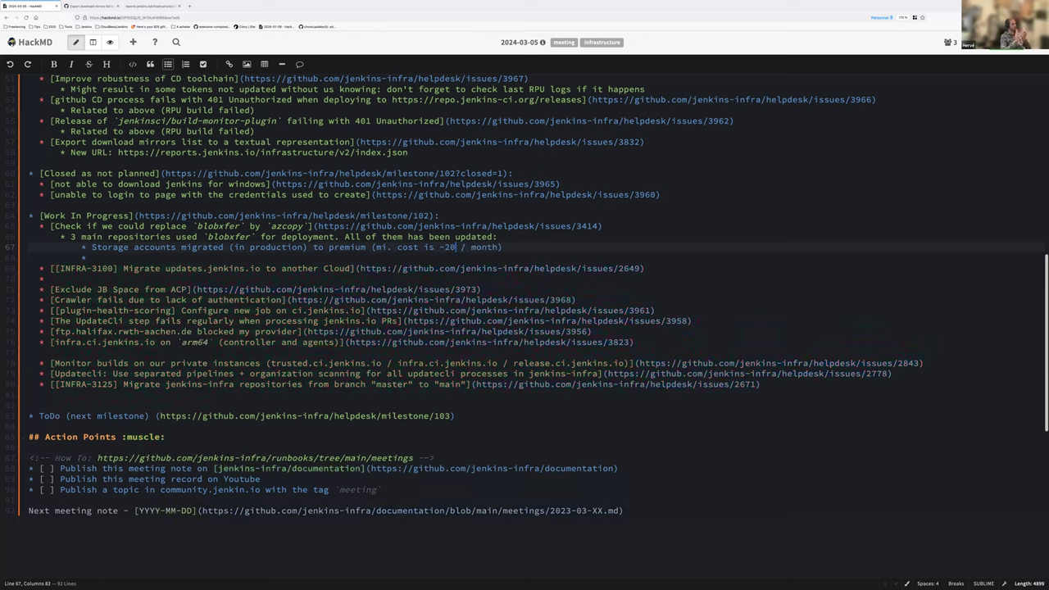
Add the sub-bullets "New authentication (Azure SP + short lived SAS token) used for all" and "`azcopy` is used"
left_click(92, 257)
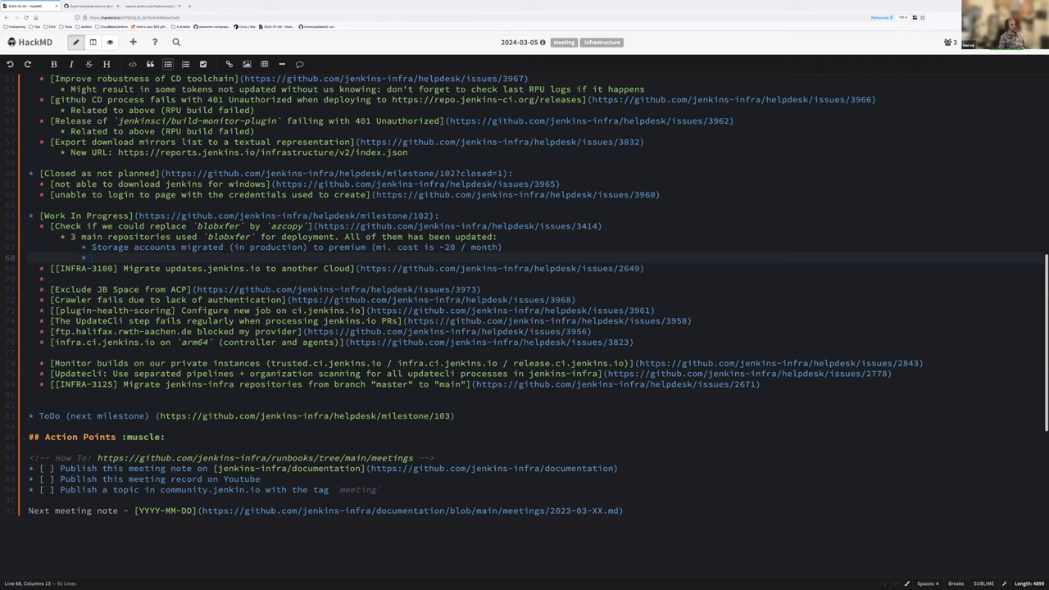
type("New authentication (Azure SP + s")
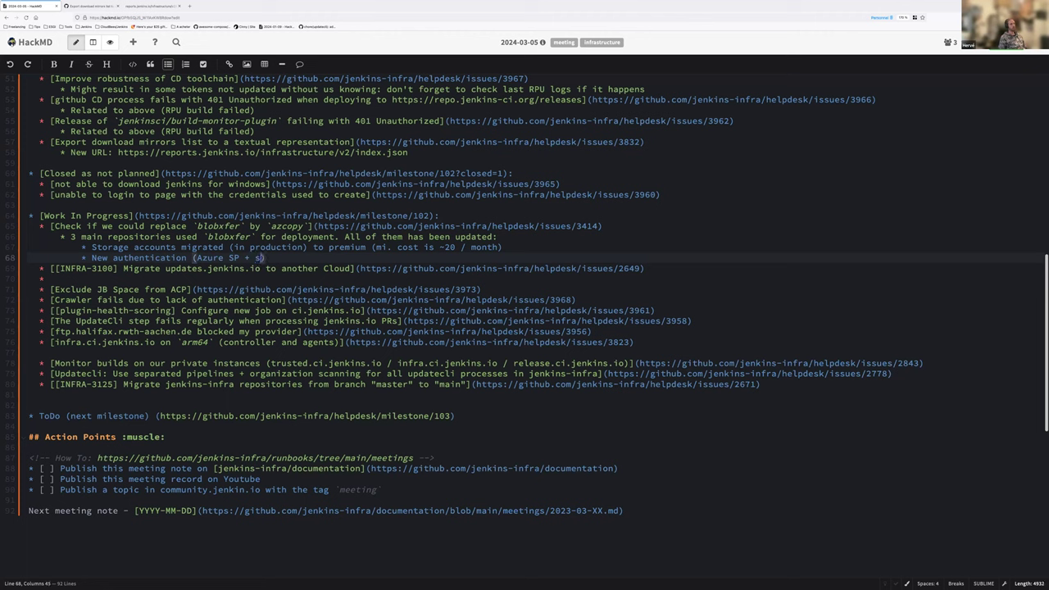
type("hort lived SAS token) ")
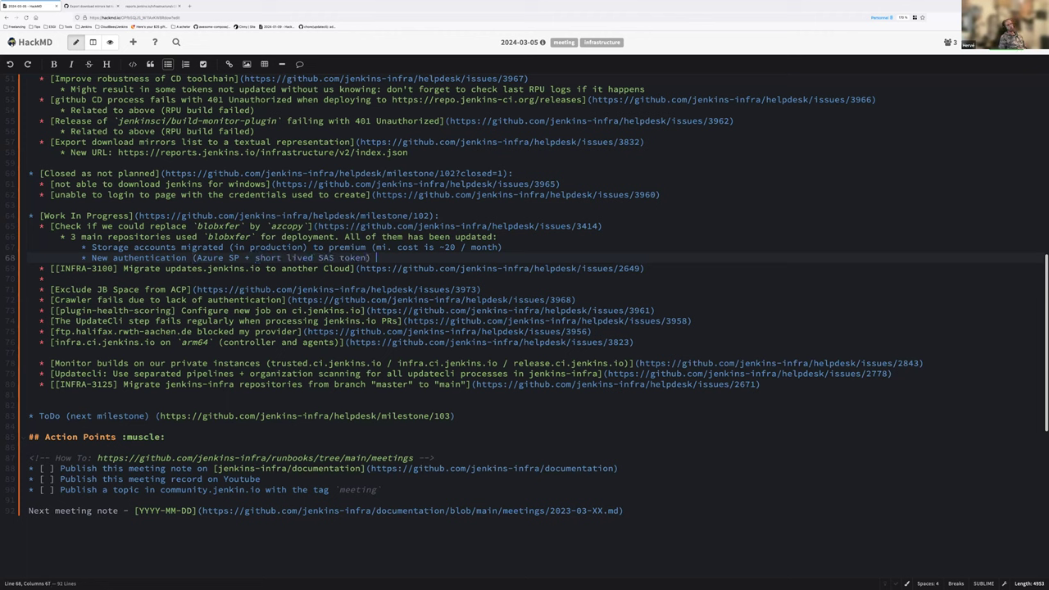
type("used for al")
type("l")
key("Return")
type("`az")
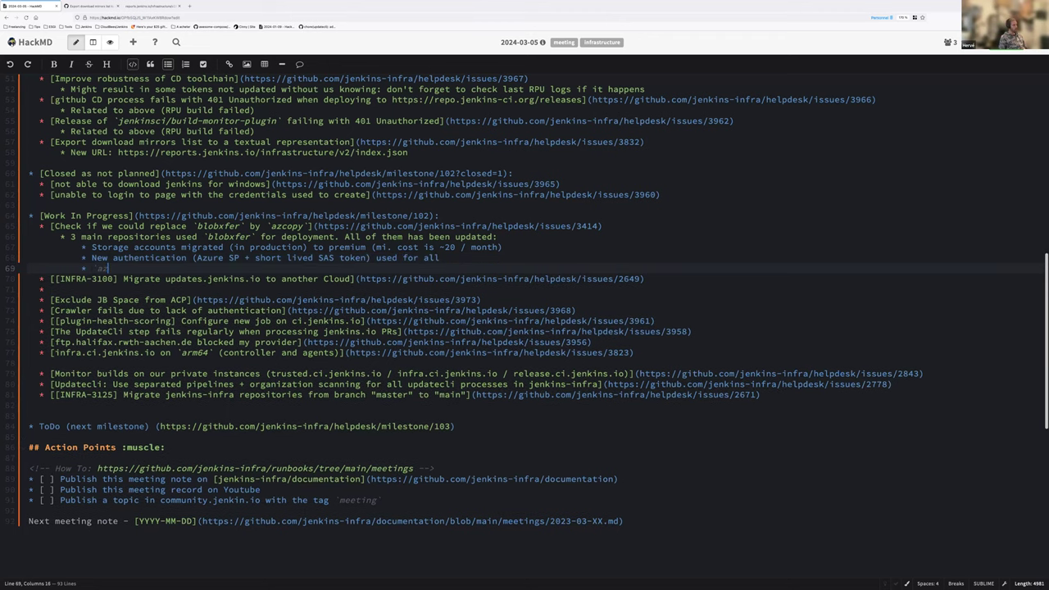
type("copy` is used")
key("Return")
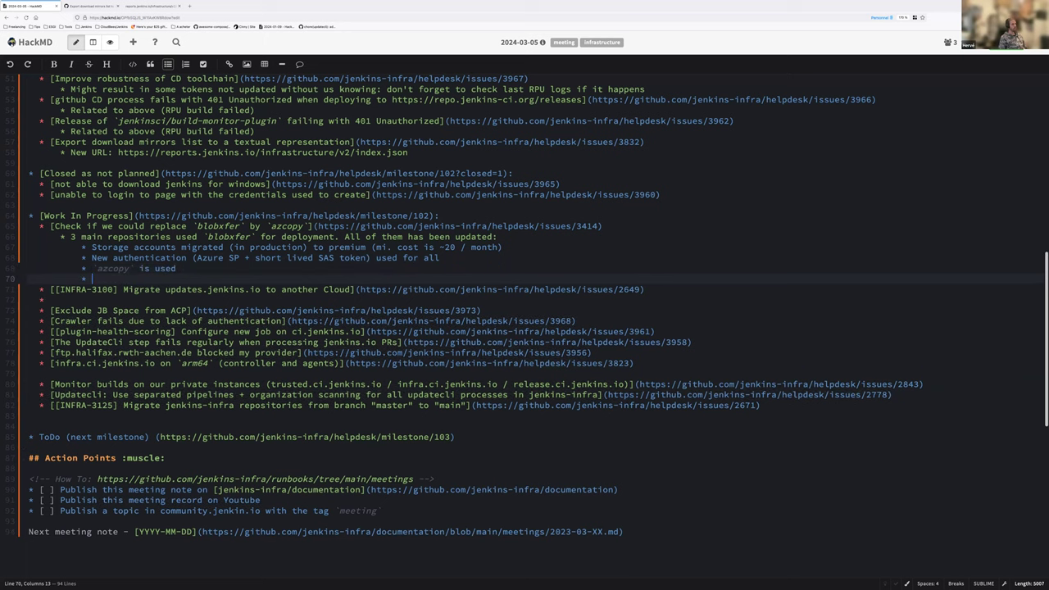
Add the bullet "Big benefit: upload time dradtically decreased!" one level up, directly under issue 3414
key("shift+Tab")
type("Big benefit: upload time dradtically ")
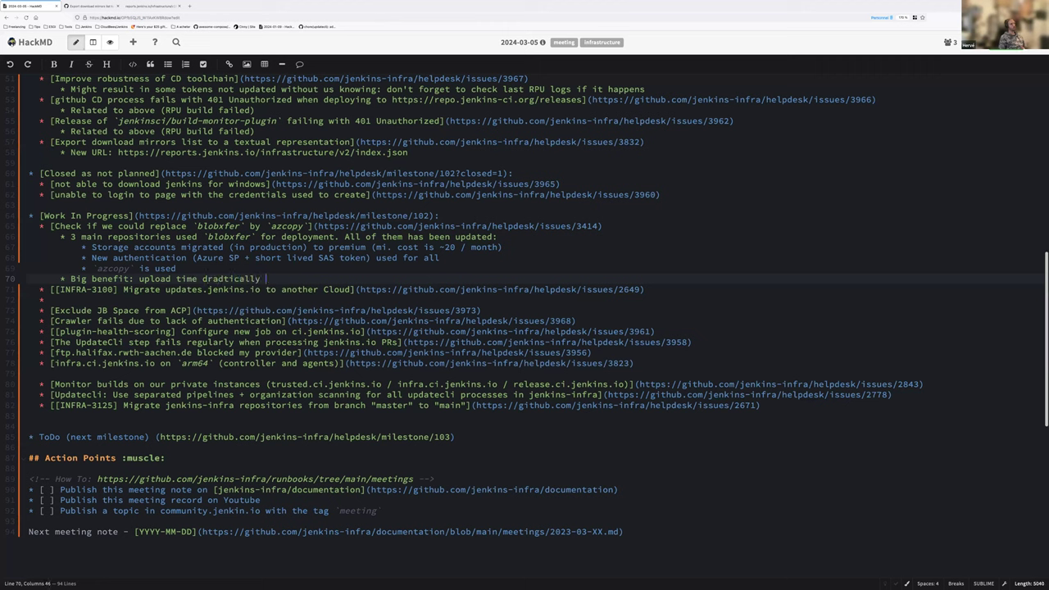
type("decreased!")
Insert "(javadoc, jenkinsio and plugin-site)" after "3 main repositories" in the first bullet under issue 3414
key("Up")
key("Up")
key("Up")
key("Up")
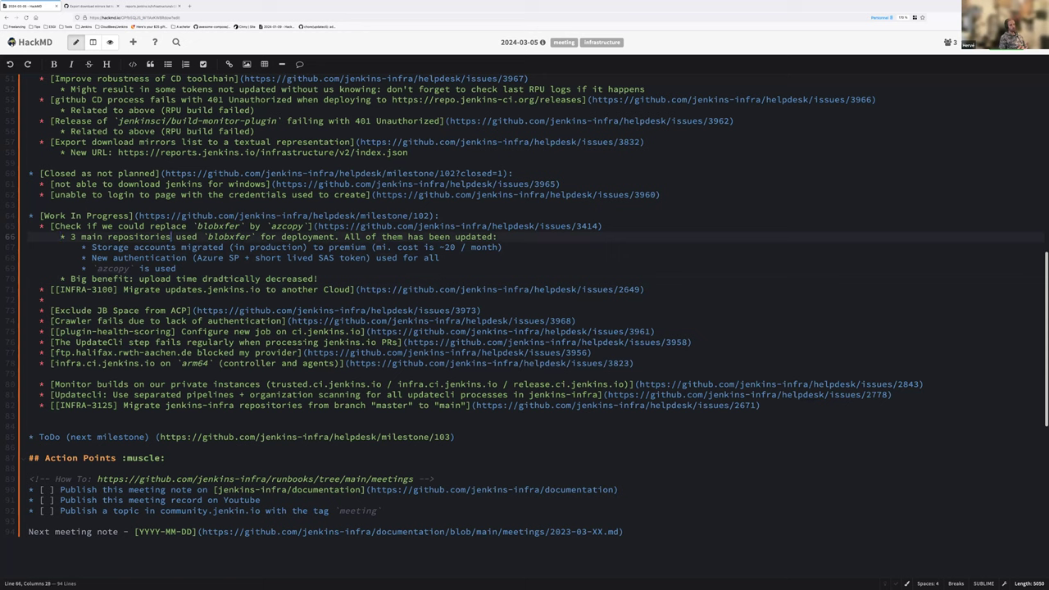
type("(javadoc, j")
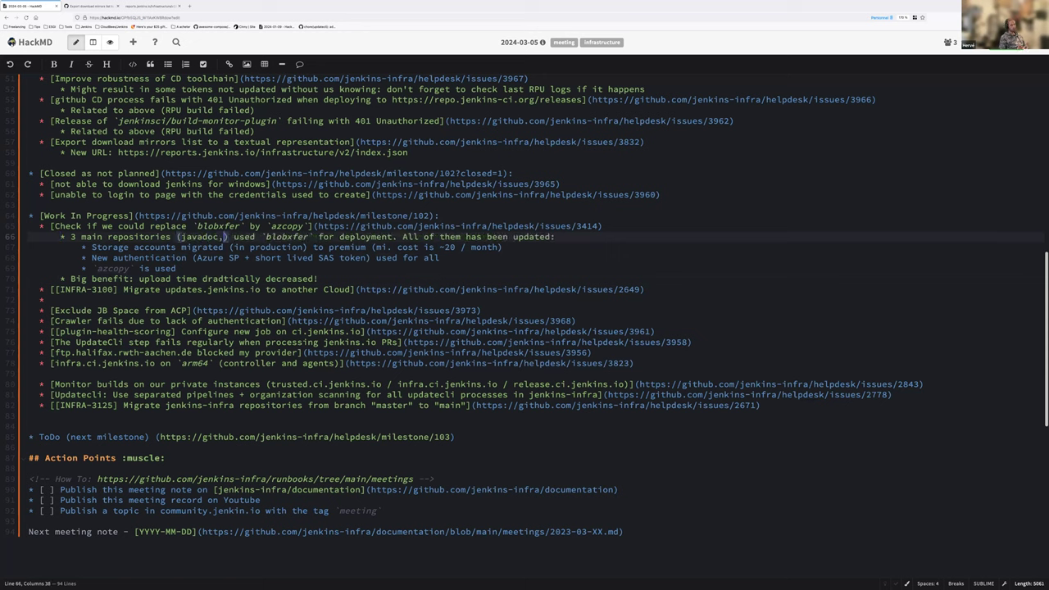
type("enkinsio and p")
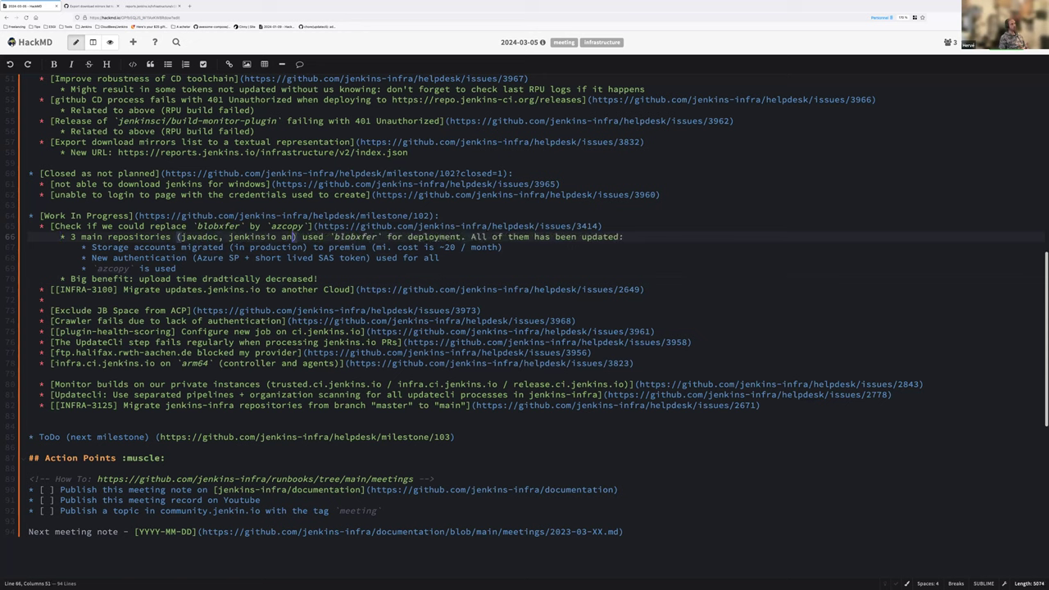
type("lugin-site")
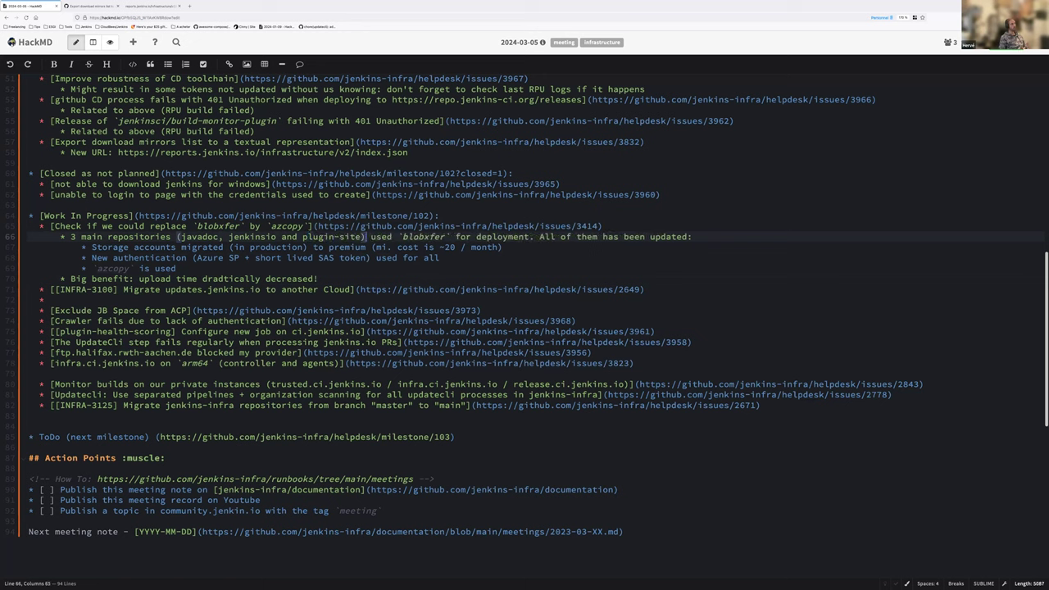
Correct the misspelled "dradtically" to "drastically" in the Big benefit bullet
key("Down")
key("Down")
key("Down")
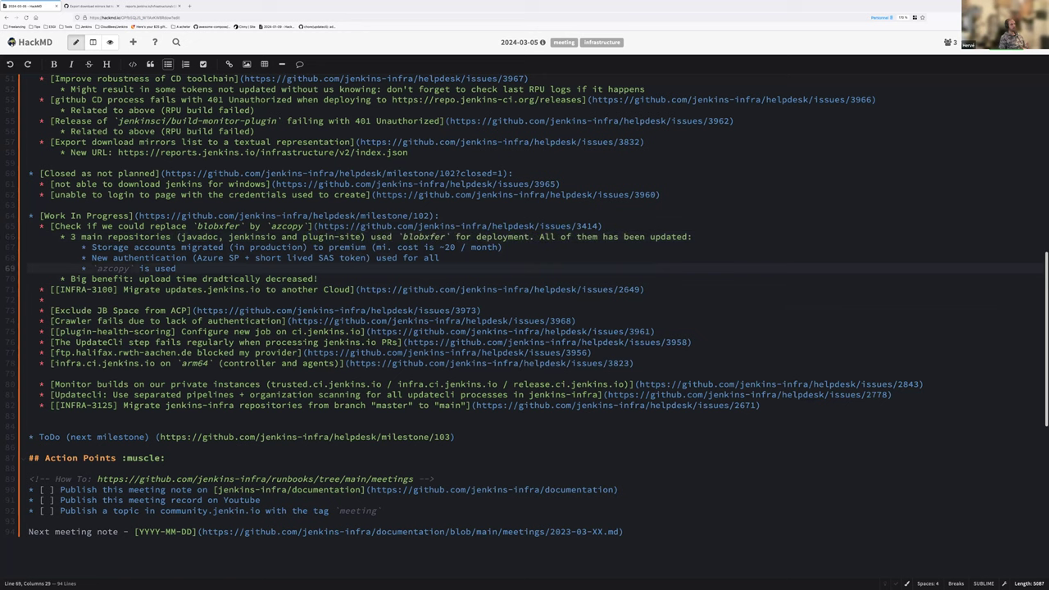
key("Down")
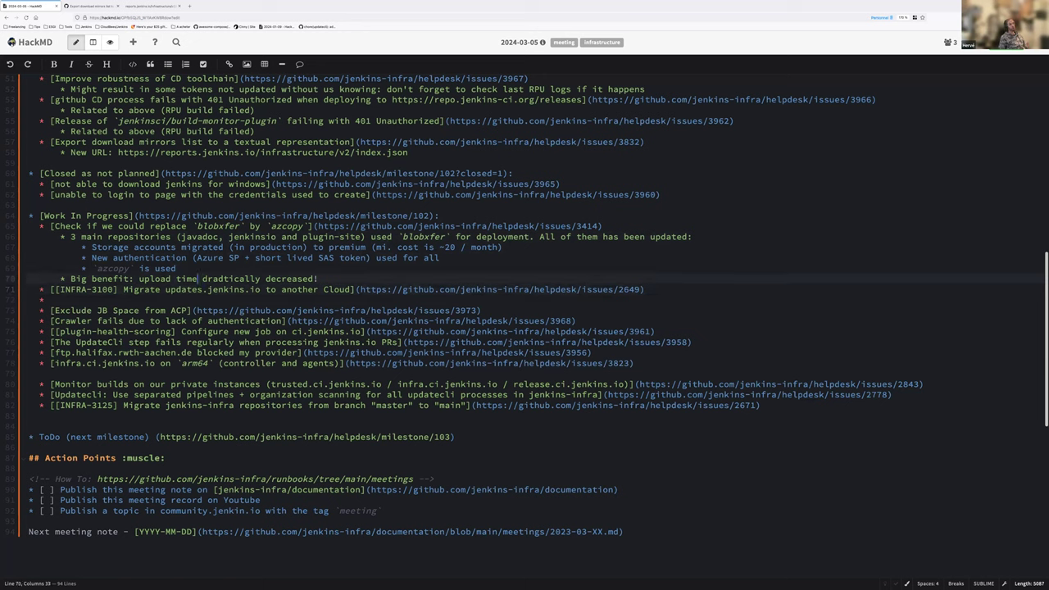
key("Right")
key("Right")
key("Right")
key("Right")
key("Delete")
type("s")
key("End")
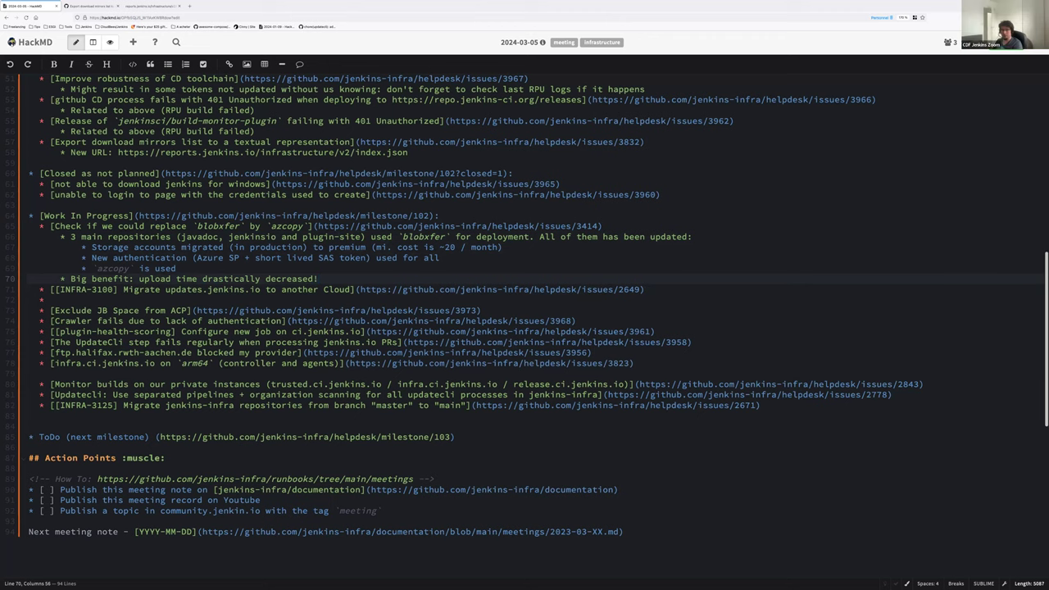
Add a "Next steps:" bullet under issue 3414 with the nested item "jenkins-infra/mirror-scripts (used by the PKG VM)"
key("Return")
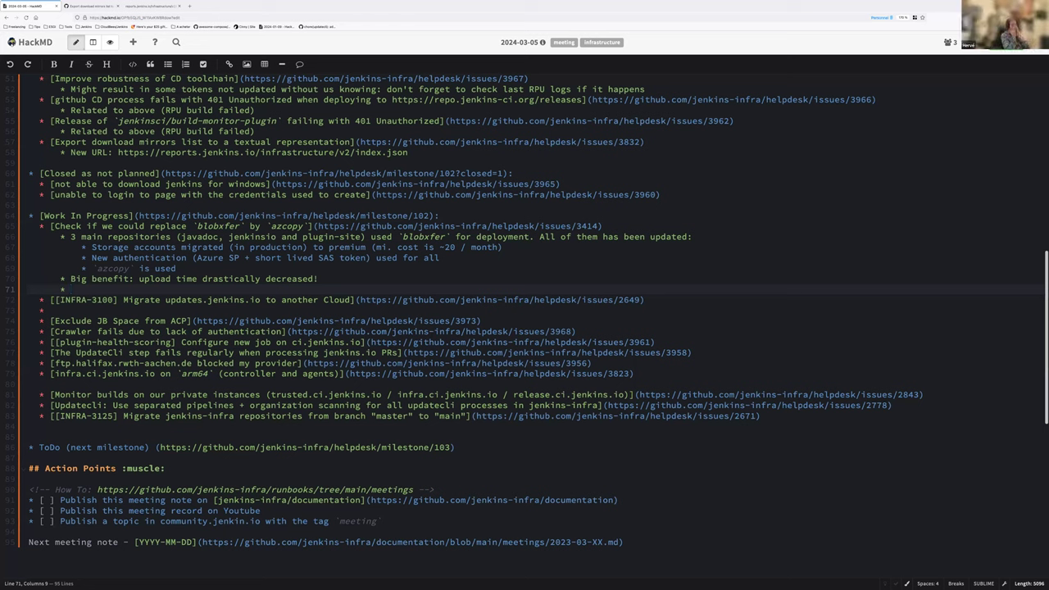
type("Next steps:")
key("Return")
key("Tab")
type("jenki")
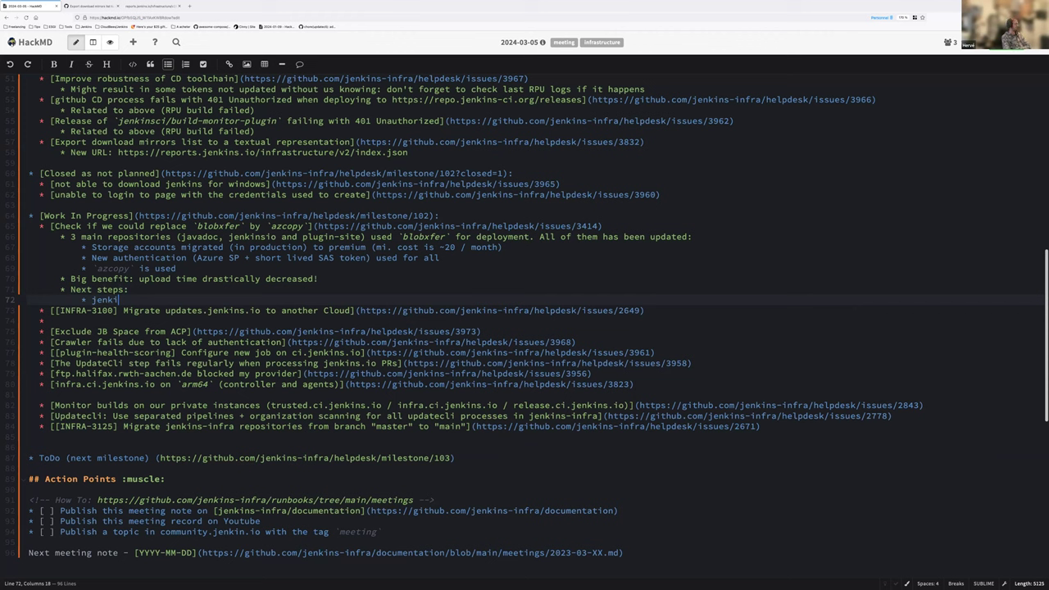
type("ns-inbfra/mirror-scripts")
key("BackSpace")
type("(used by the PKG VM)")
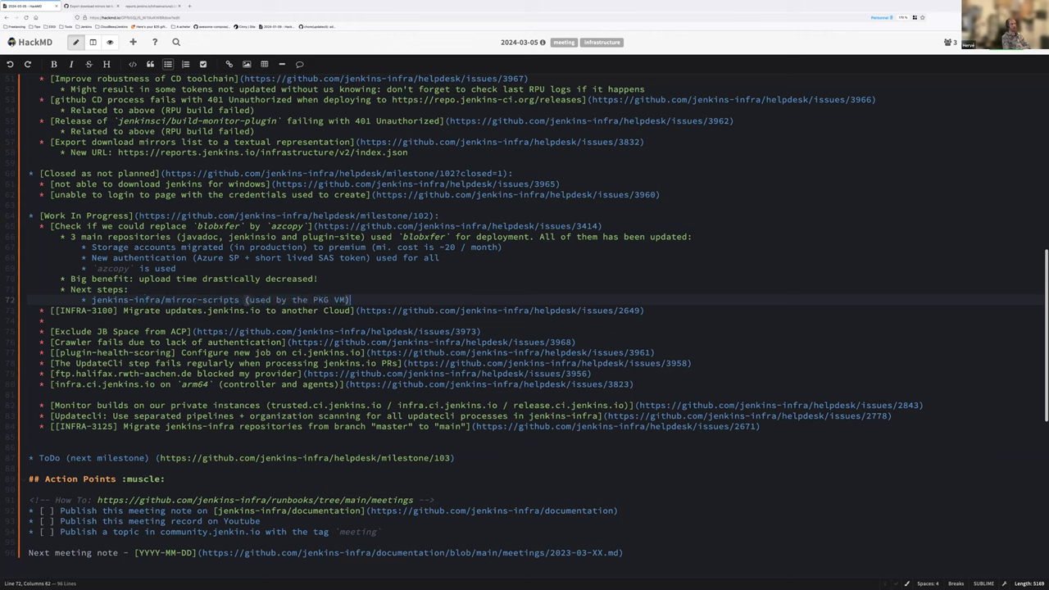
Write "work on Puppet setup to" on its own line below the jenkins-infra/mirror-scripts item
type(" =>")
type("work on Puppet setup to")
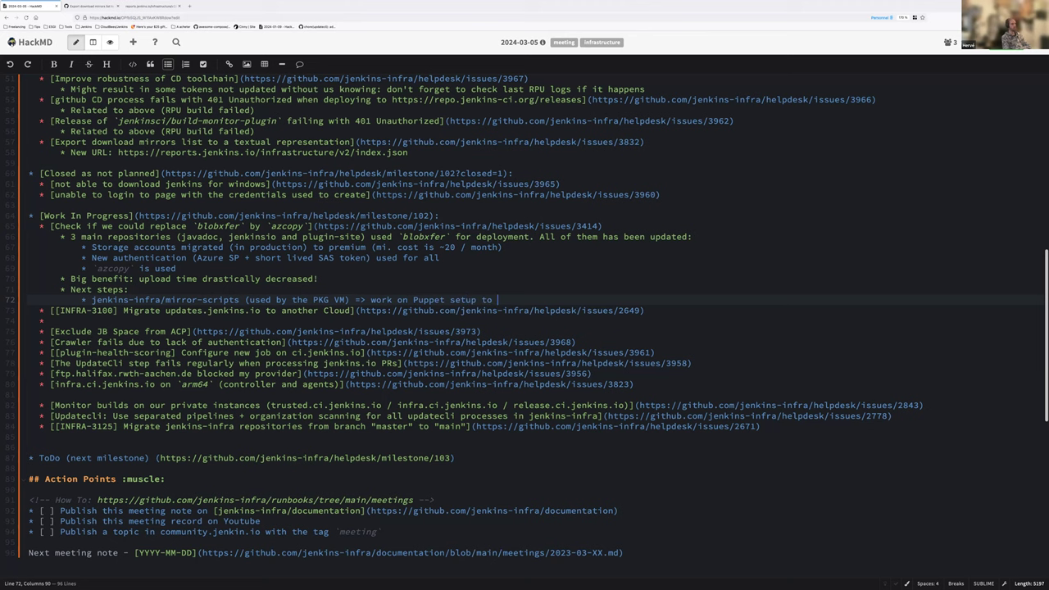
key("BackSpace")
key("BackSpace")
key("BackSpace")
key("BackSpace")
key("Return")
key("Tab")
key("BackSpace")
key("BackSpace")
key("BackSpace")
key("BackSpace")
key("BackSpace")
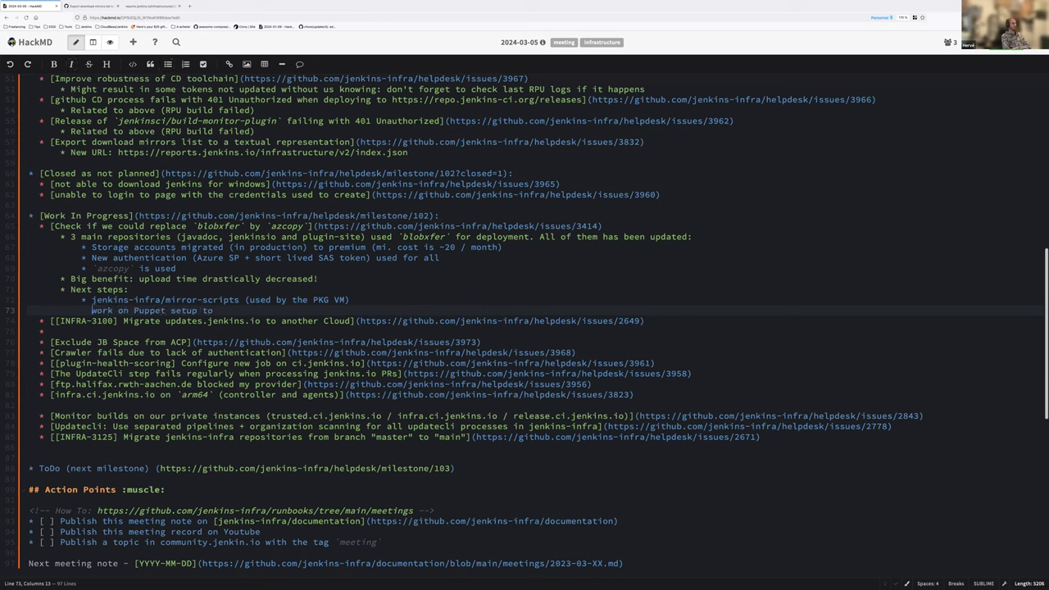
Turn the Puppet line into a nested bullet reading "WiP work on Puppet setup to add azcopy and az CLI"
type("* ")
type("W<IP")
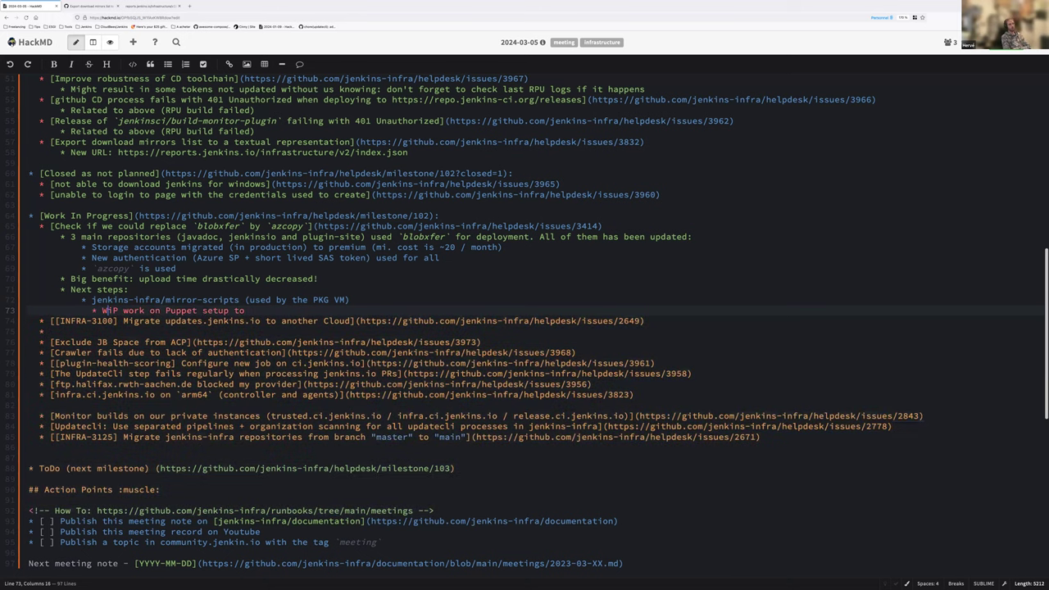
key("BackSpace")
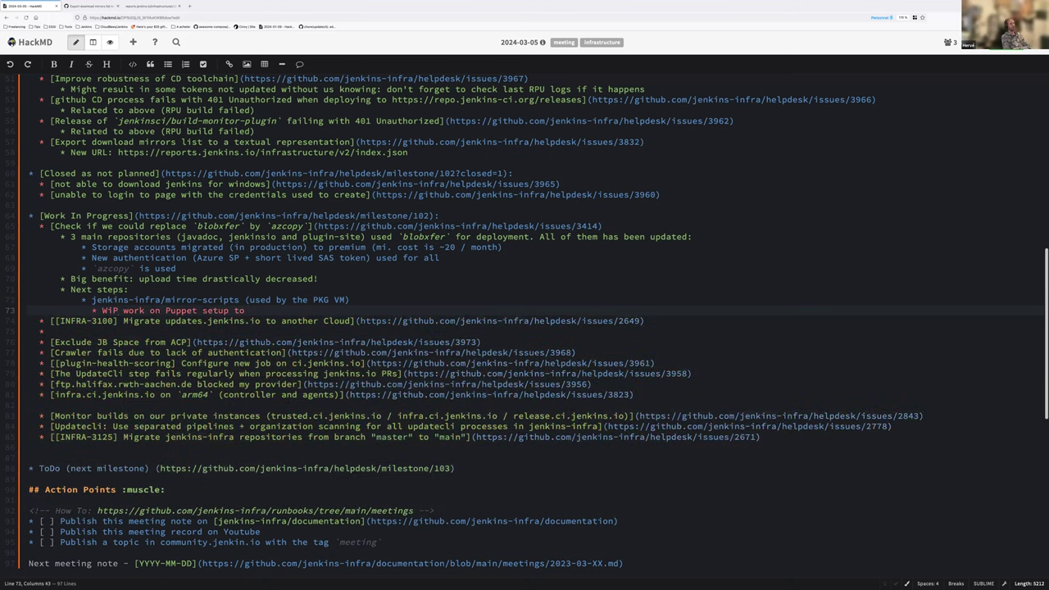
type("add azcopy and az CLI")
Add the sibling bullet "Team decision to stay on the access key auth. system (as Azure SP would add too much overhead in this context)"
key("Return")
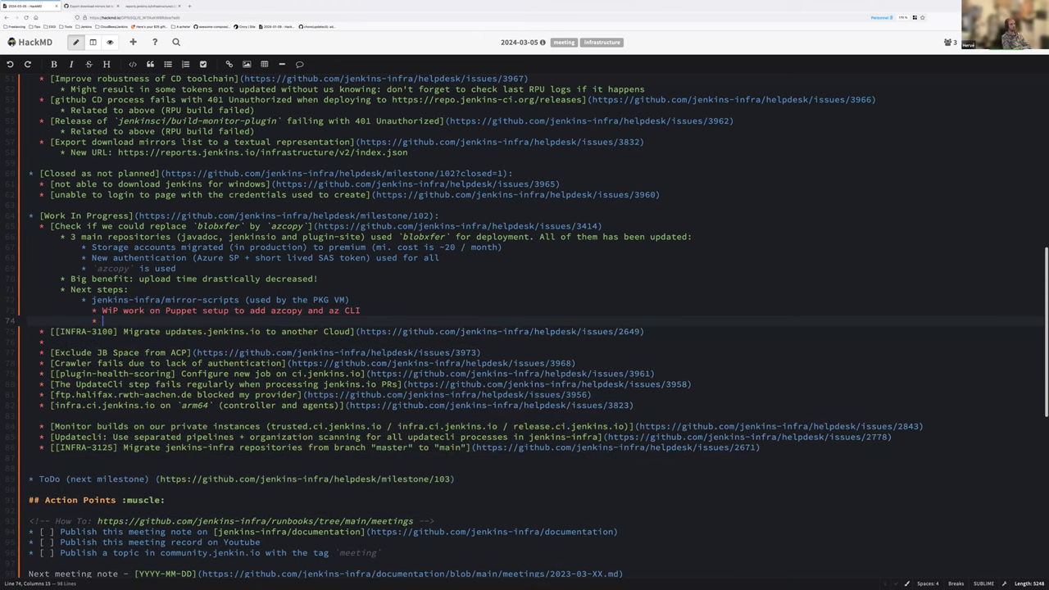
type("Decision")
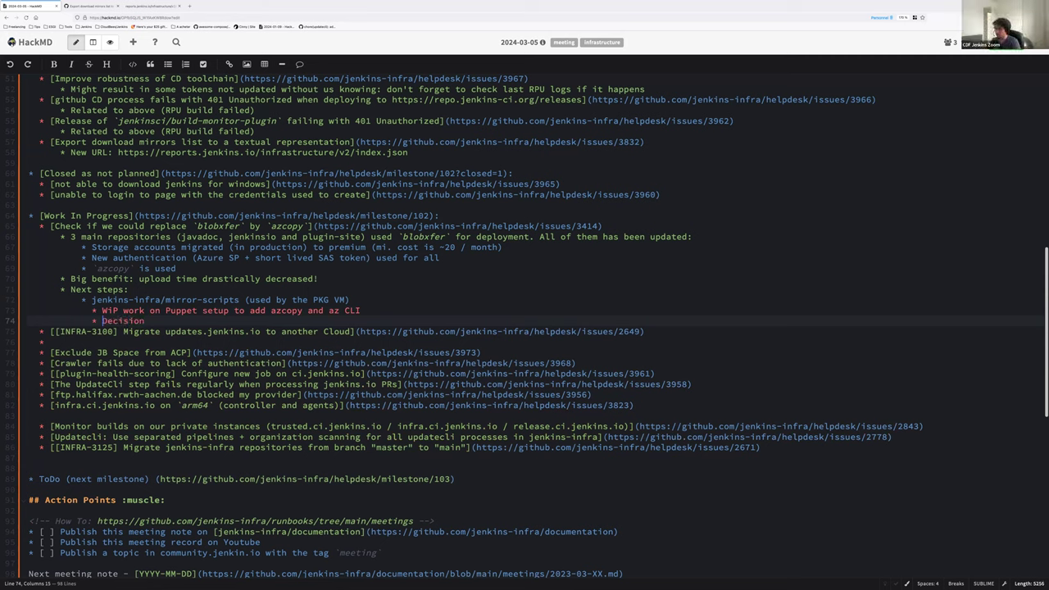
type("Team")
key("Delete")
type("d")
key("End")
type("to stay on the a")
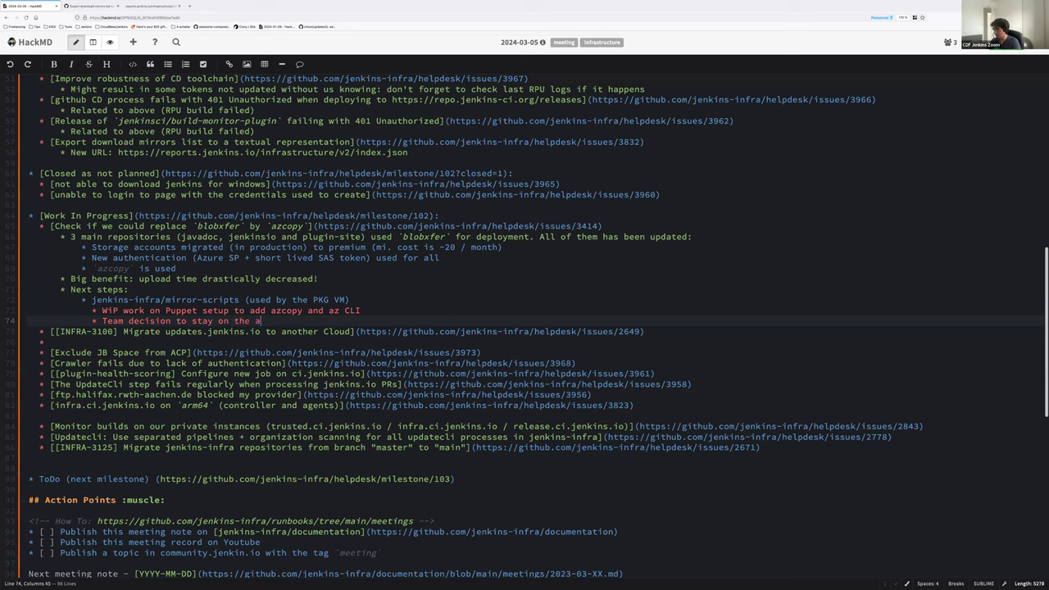
type("ccess key auth. system ")
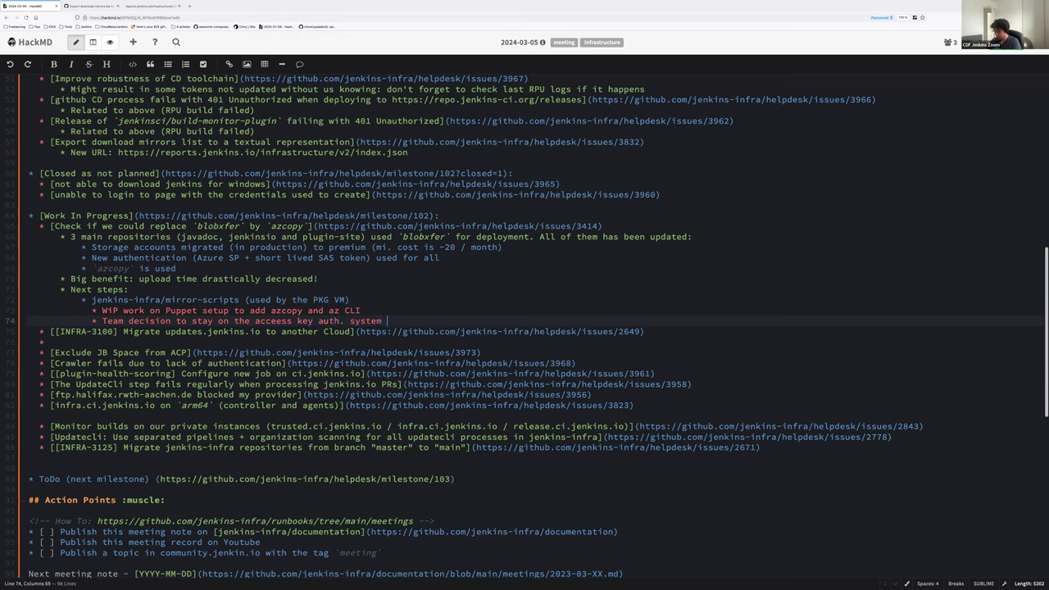
type("(as Azure SP would add too m")
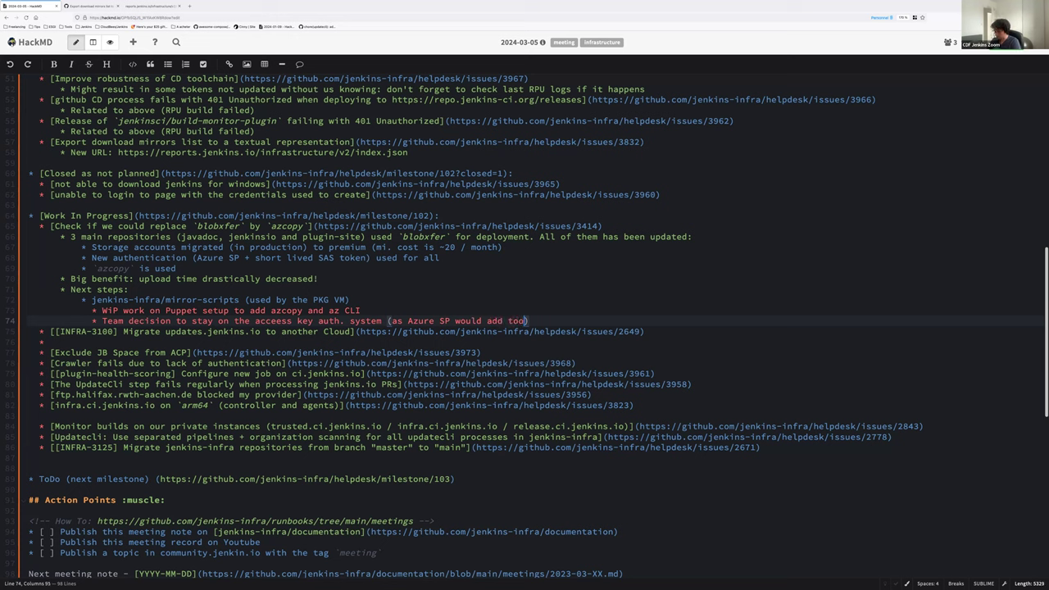
type("uch overhead in this context")
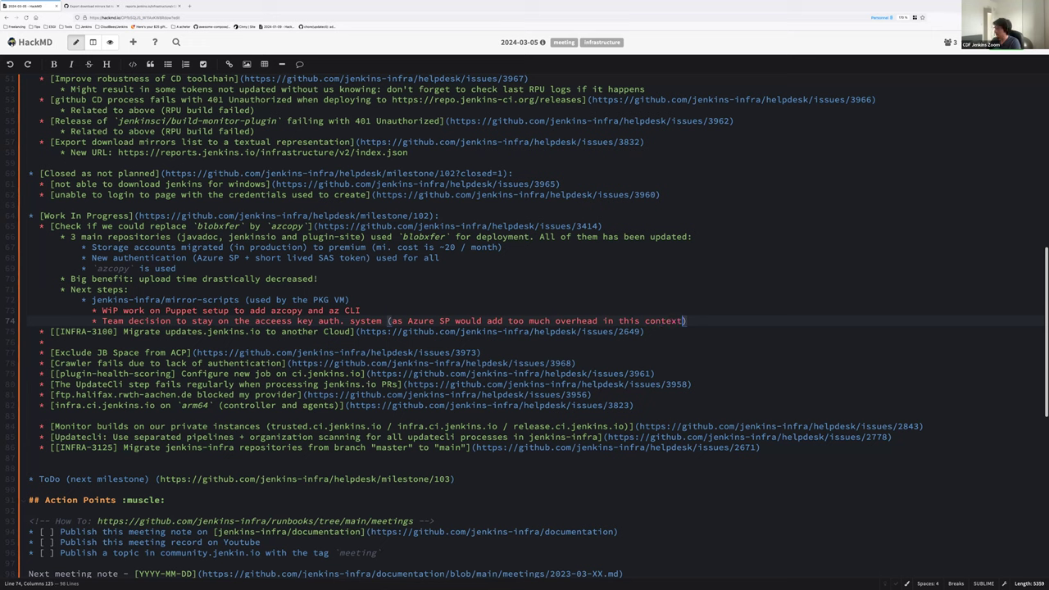
type(")")
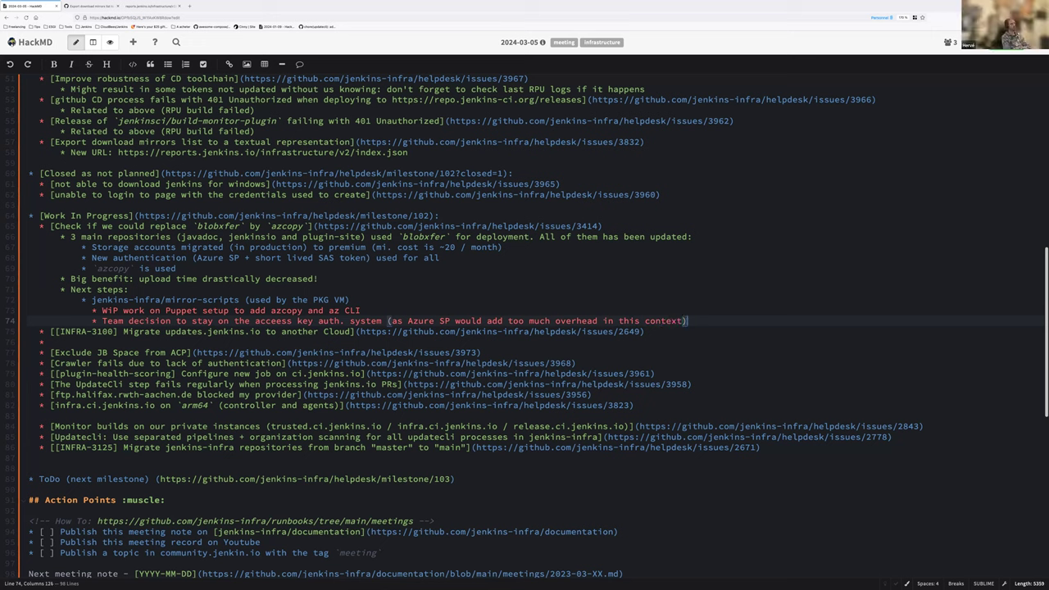
Delete the empty bullet line below issue 2649
key("Down")
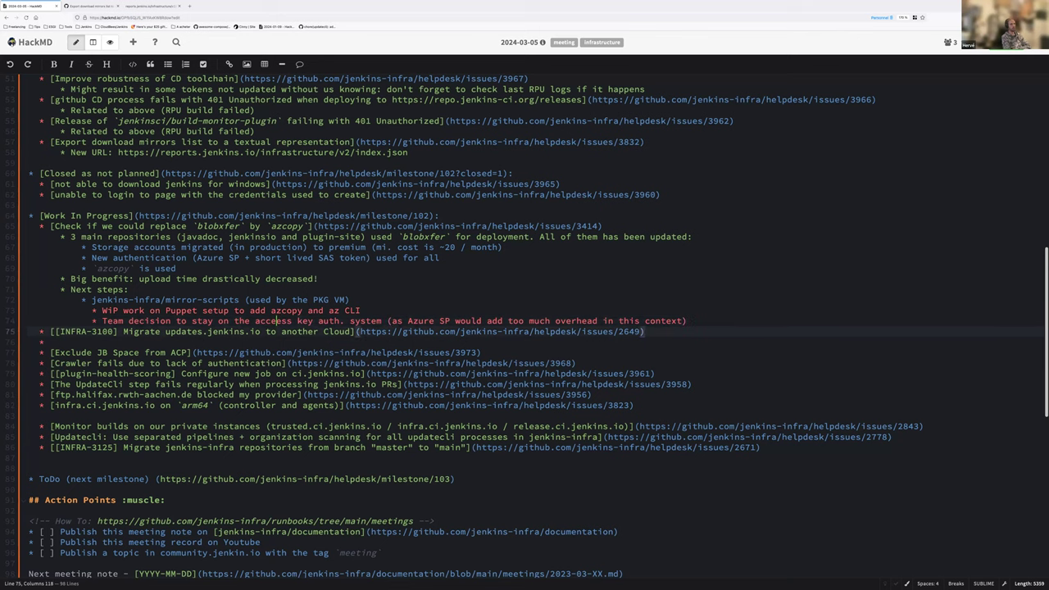
key("Down")
key("shift+Home")
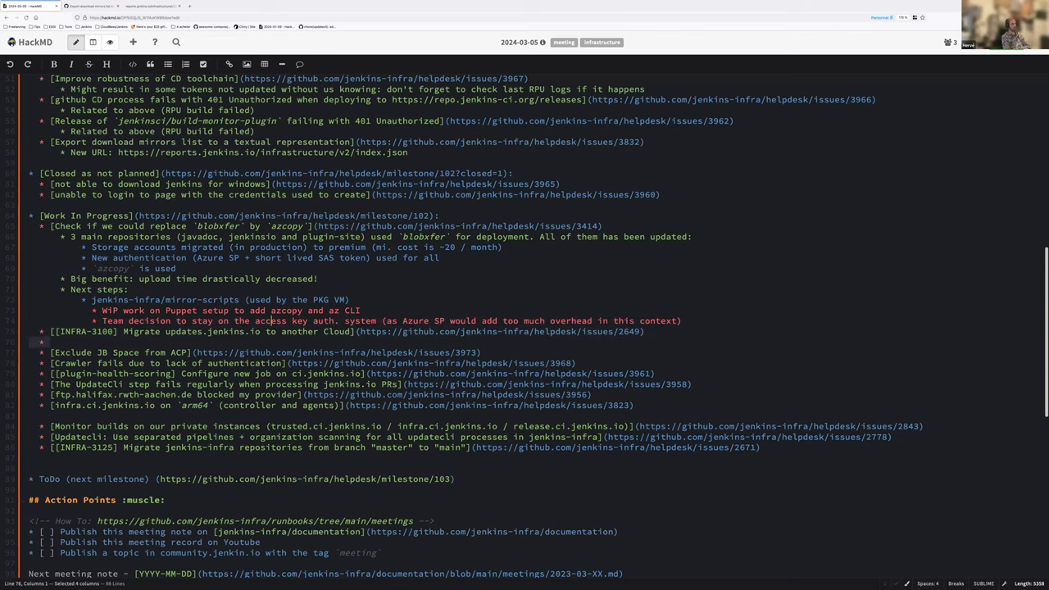
key("BackSpace")
key("BackSpace")
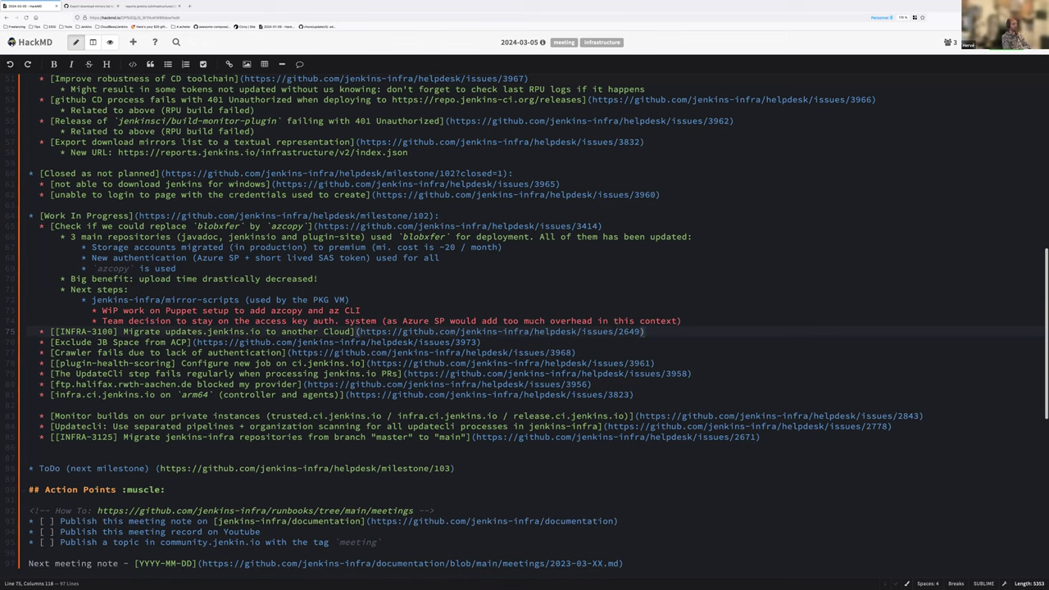
Start a new bullet after the Team decision item, outdented to sit directly under Next steps
key("Home")
key("Up")
key("End")
key("Return")
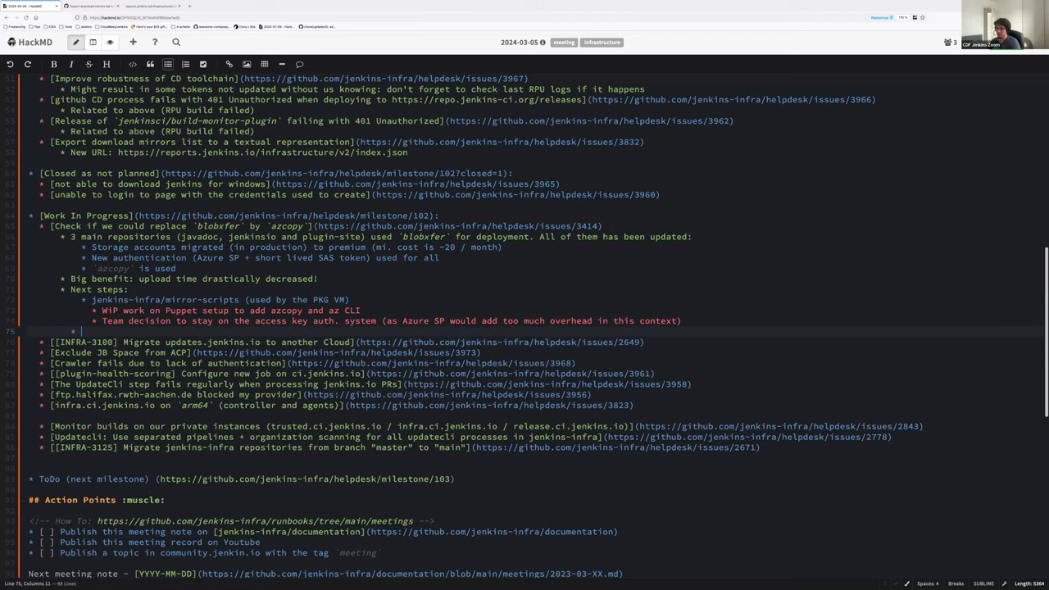
Reduce the indentation of the mirror-scripts item and its two nested bullets to align with the Next steps list
left_click(82, 300)
key("BackSpace")
key("BackSpace")
key("BackSpace")
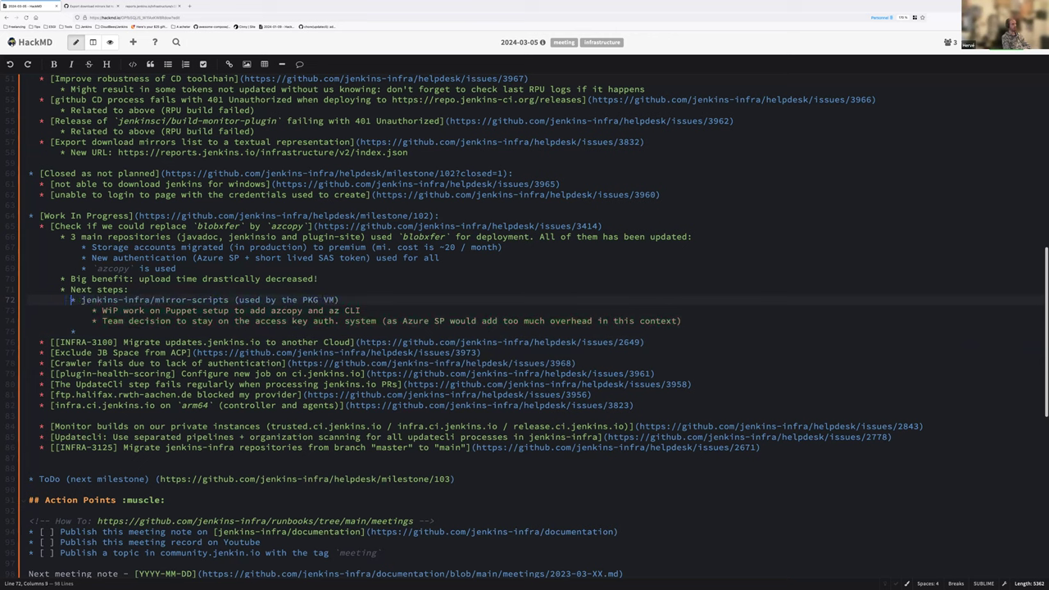
key("Down")
key("BackSpace")
key("BackSpace")
key("BackSpace")
key("BackSpace")
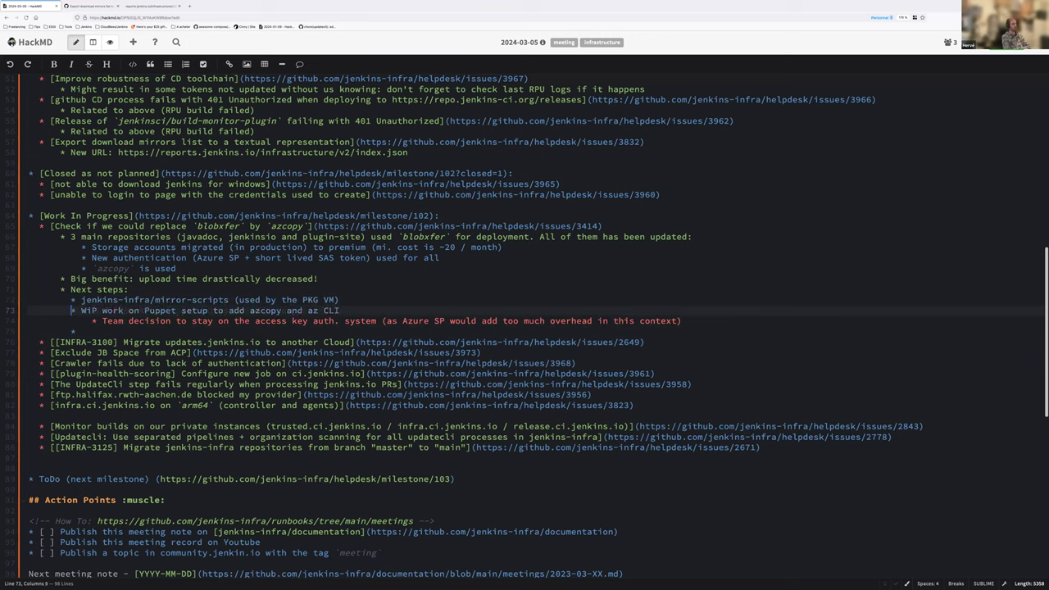
key("Down")
key("BackSpace")
key("BackSpace")
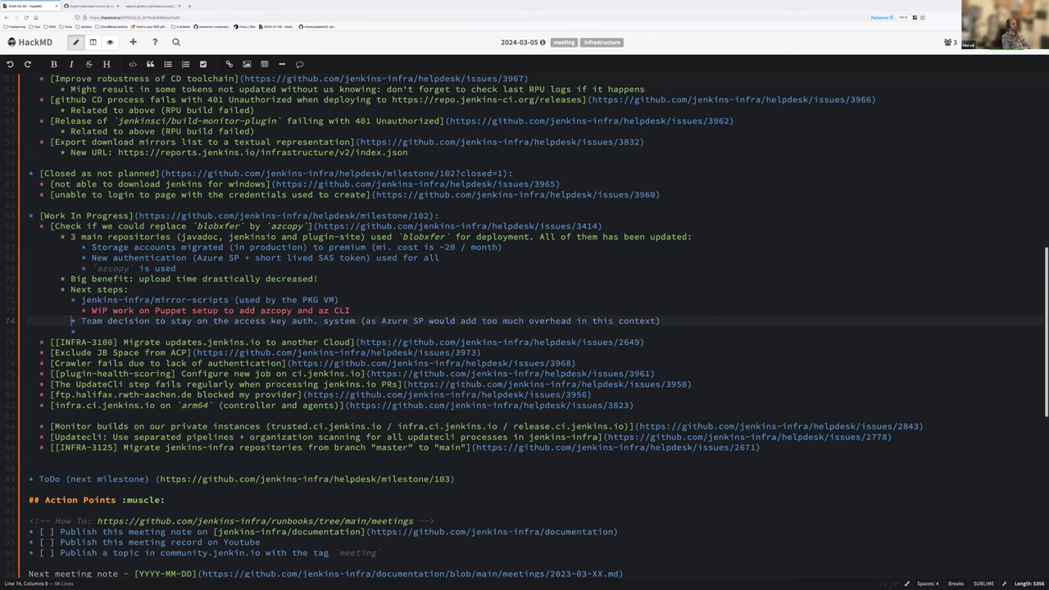
Fill the empty Next steps bullet with "Cleanups (older storage acocunt to remove manually, etc.)"
key("Down")
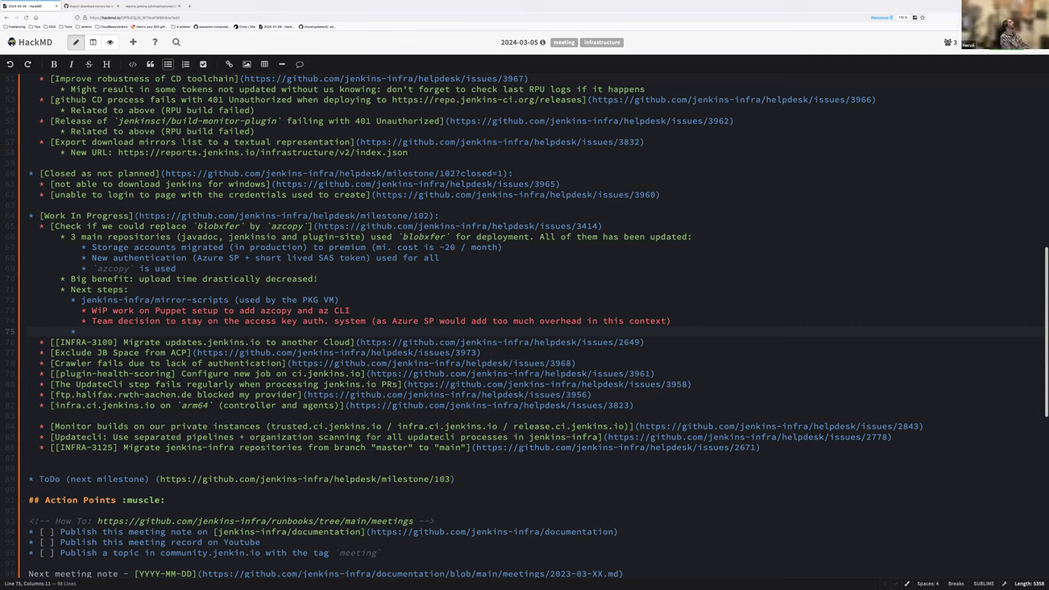
type("Cle")
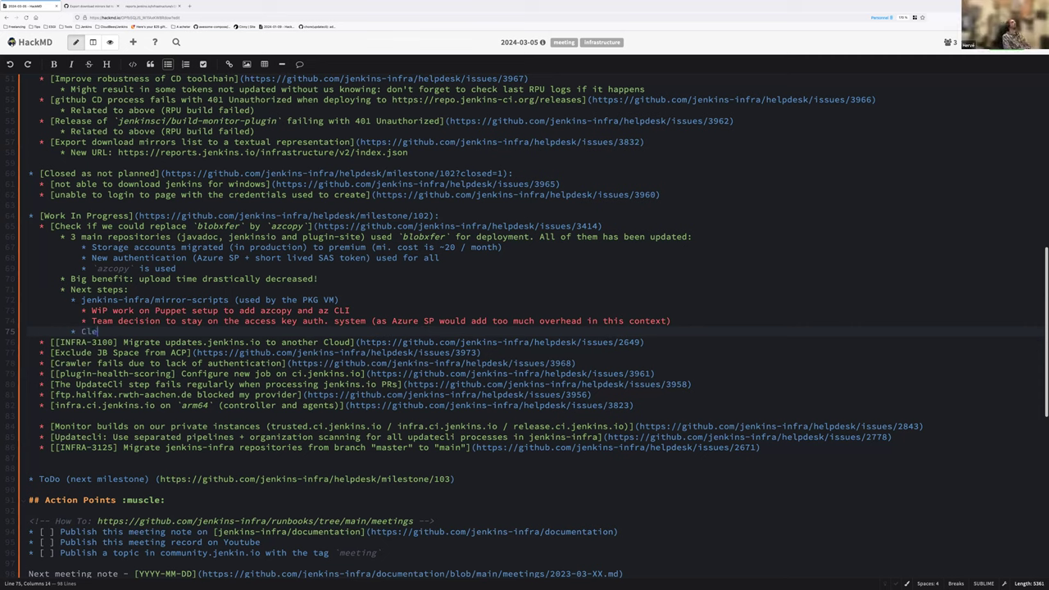
type("anups (older storage ")
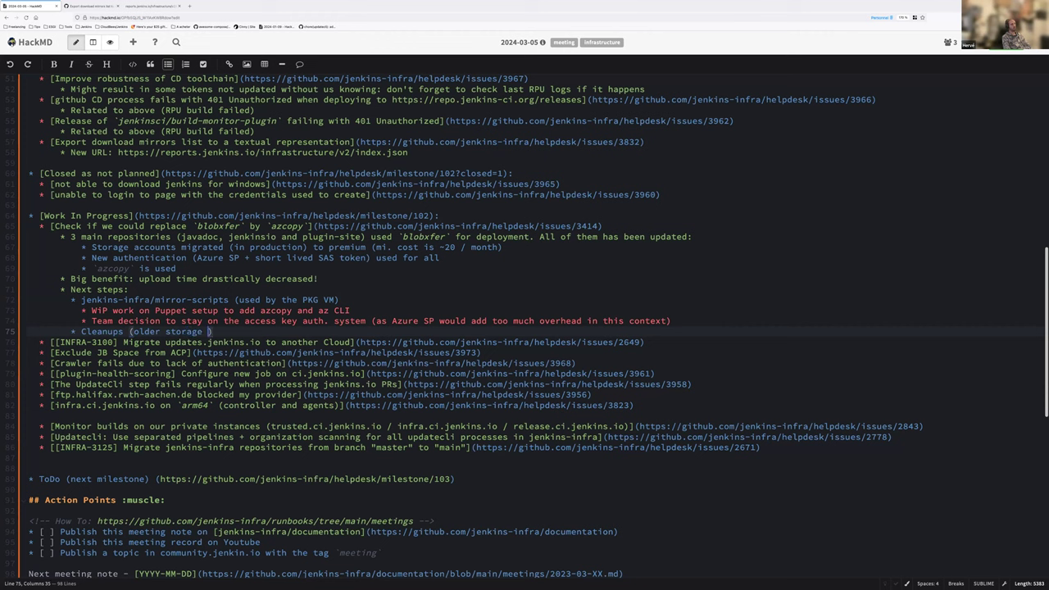
type("acocunt to ")
type("remove manuall")
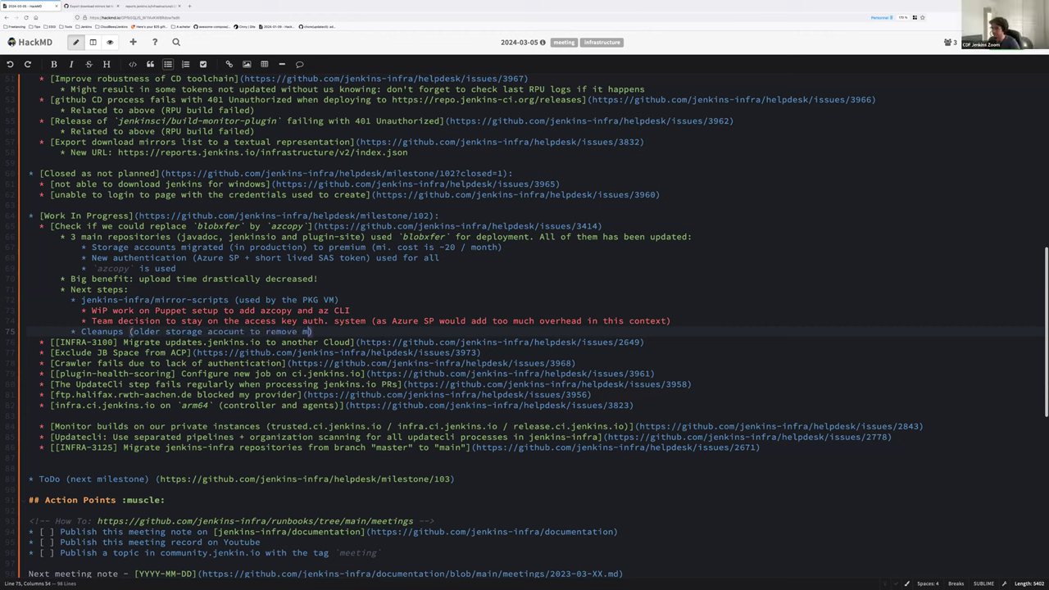
type("y, et")
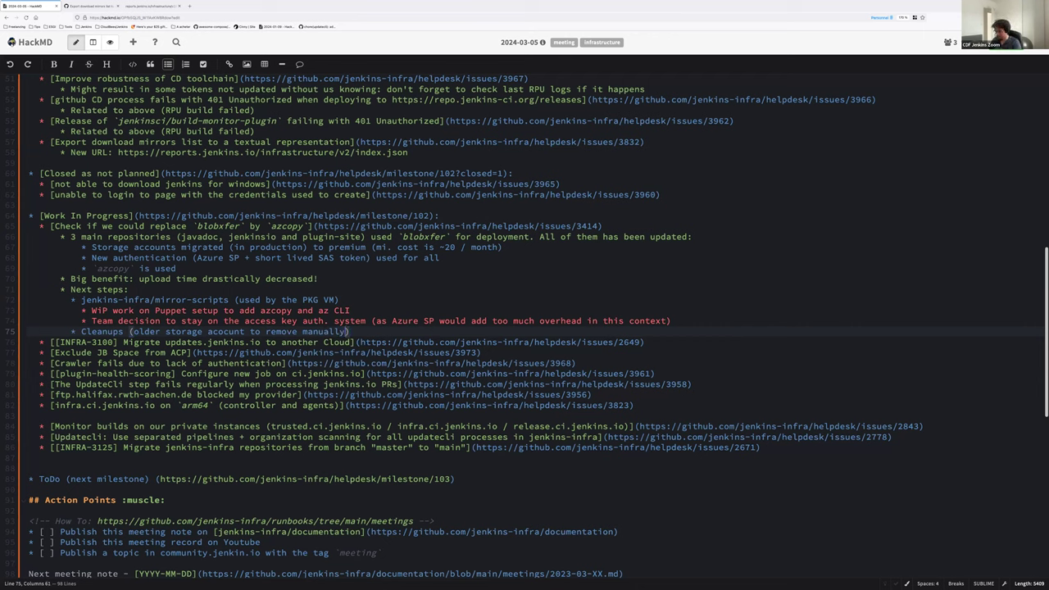
type("c.")
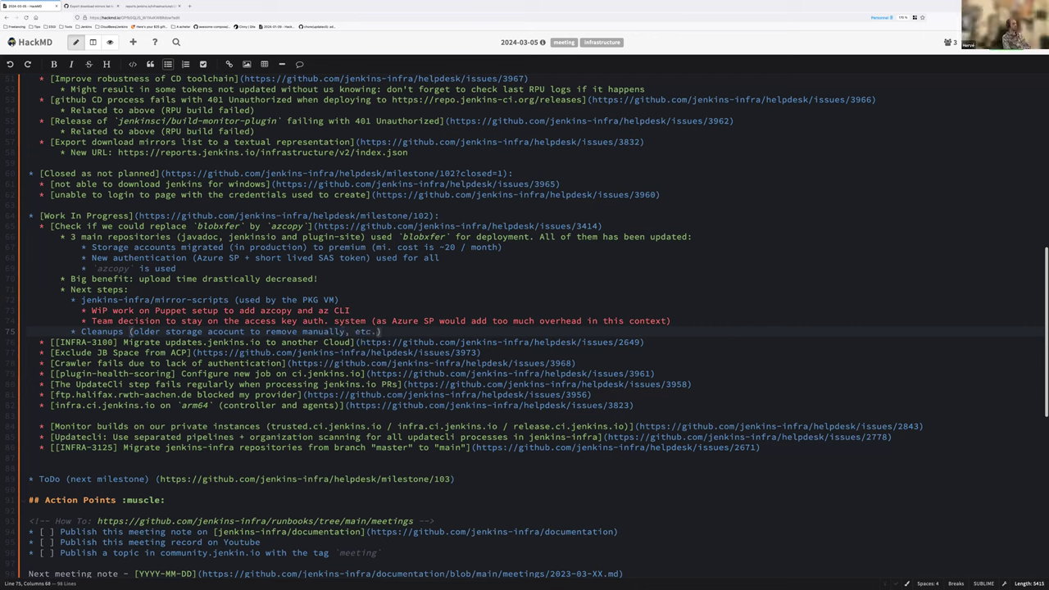
Correct "acocunt" to "accounts" in the Cleanups bullet
key("Down")
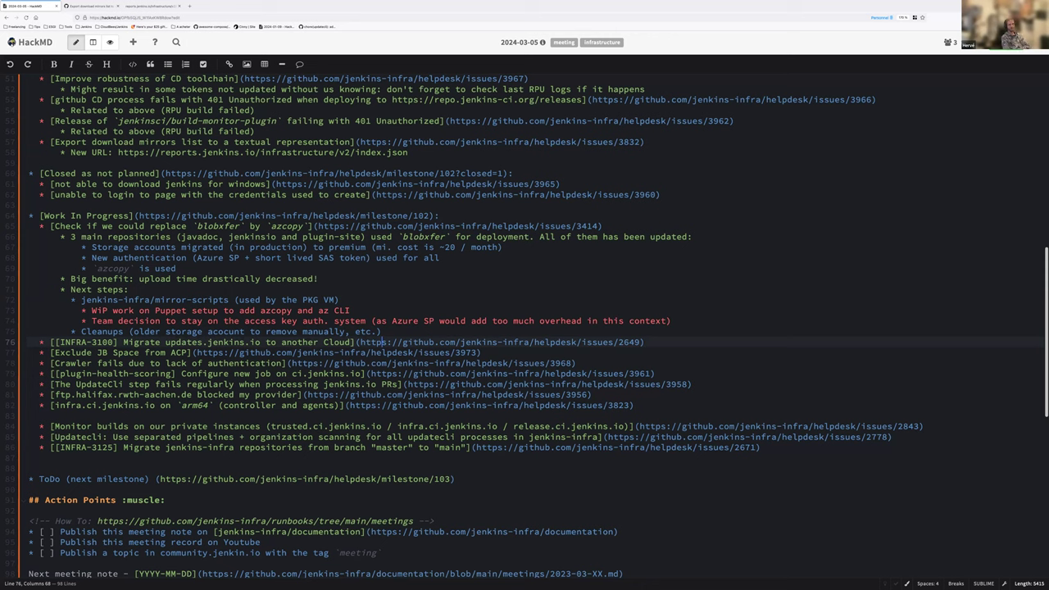
left_click(223, 330)
key("Delete")
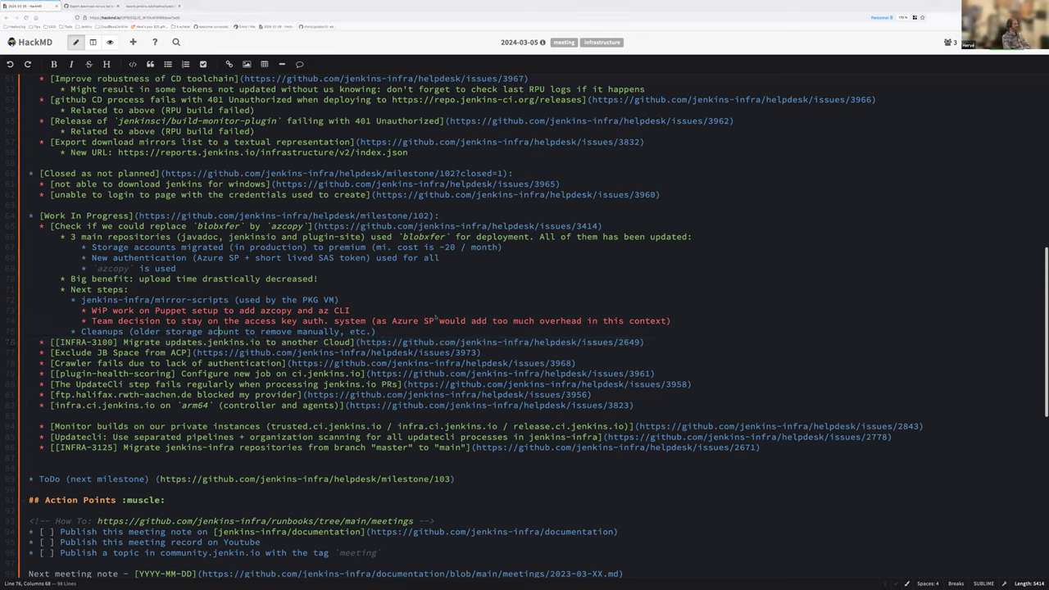
type("count")
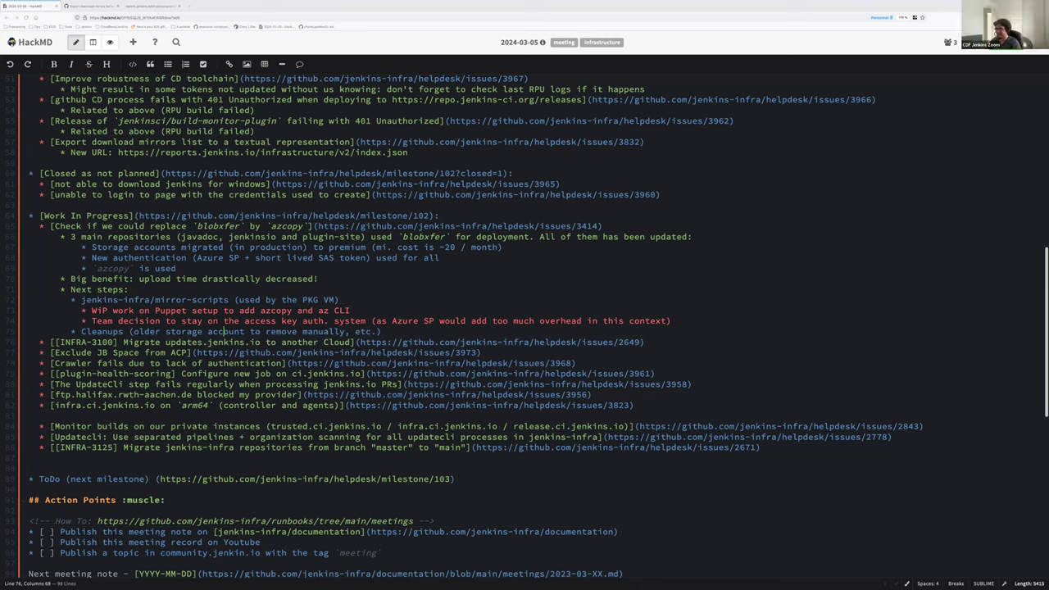
type("s")
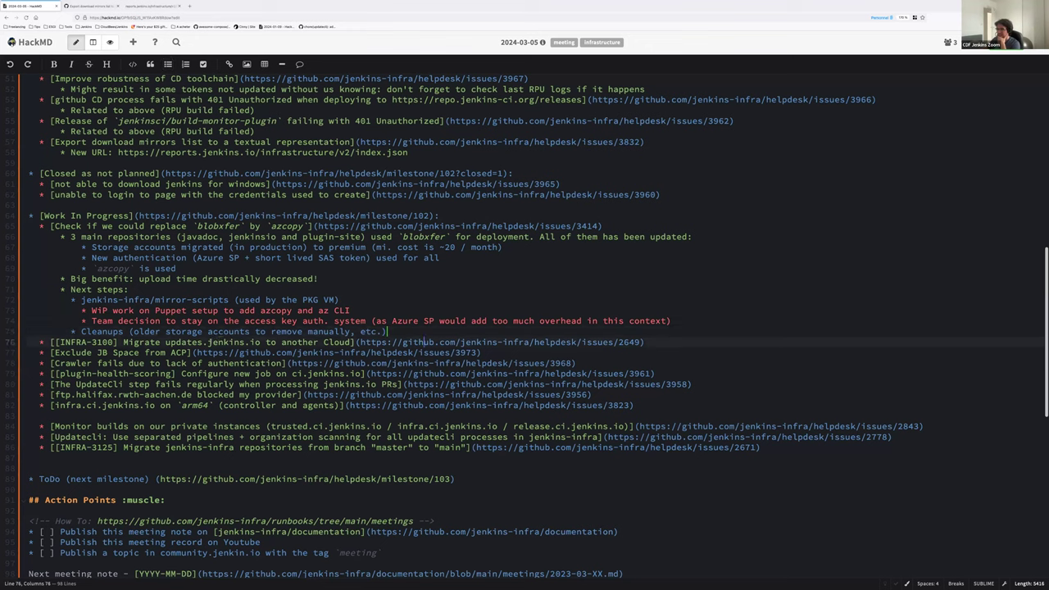
Add the nested bullet "Same "next steps" as above:" under issue 2649
left_click(211, 342)
left_click(668, 342)
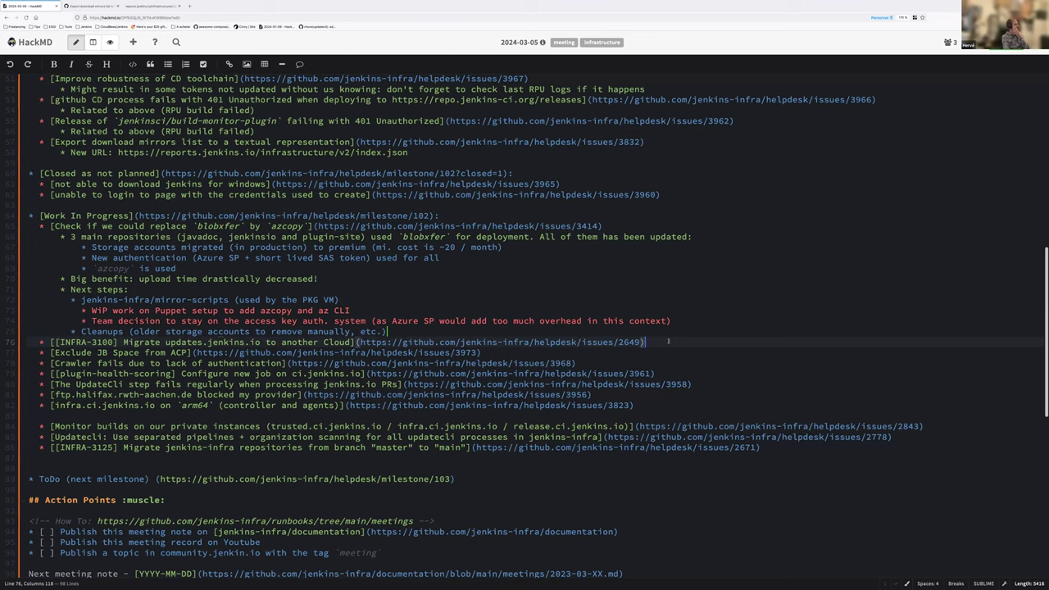
key("Return")
key("Tab")
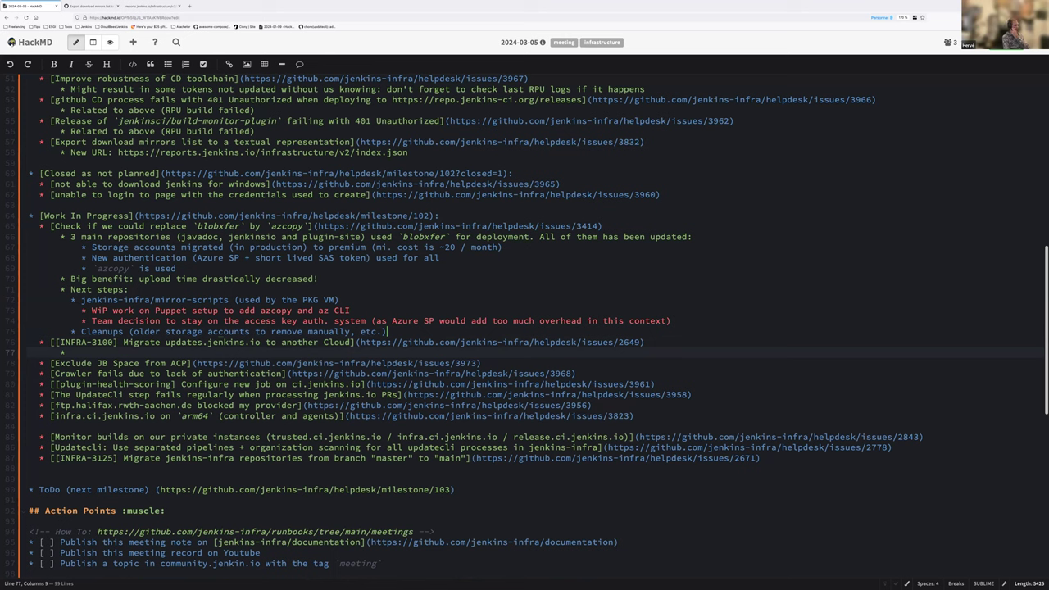
type("Same \"next steps\" as above")
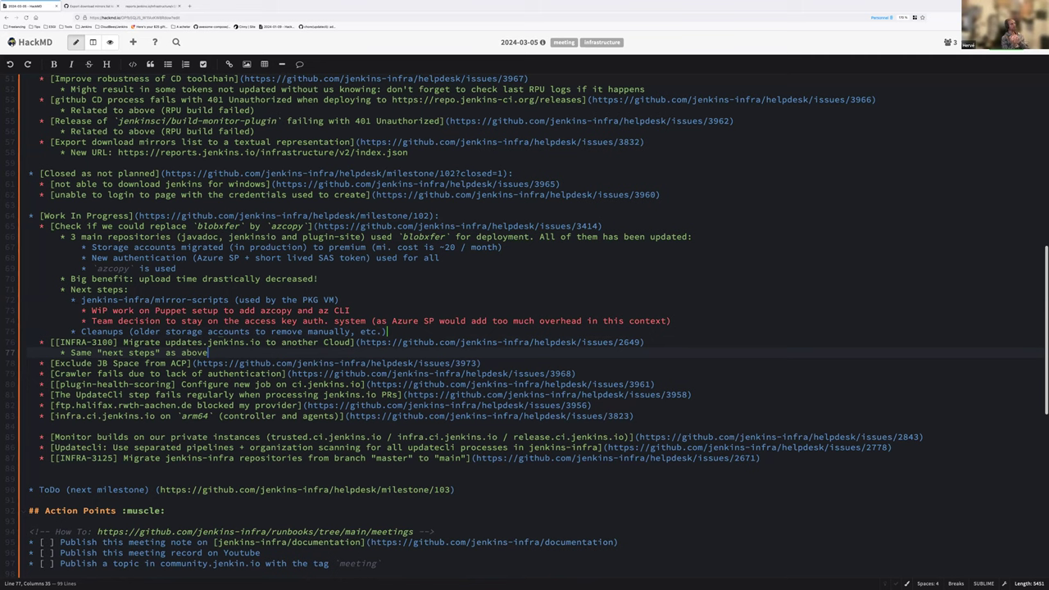
type(":")
Add the nested bullet "`azcopy` and `az` available on trusted agents and SAS token used" directly under issue 2649
key("Home")
key("Return")
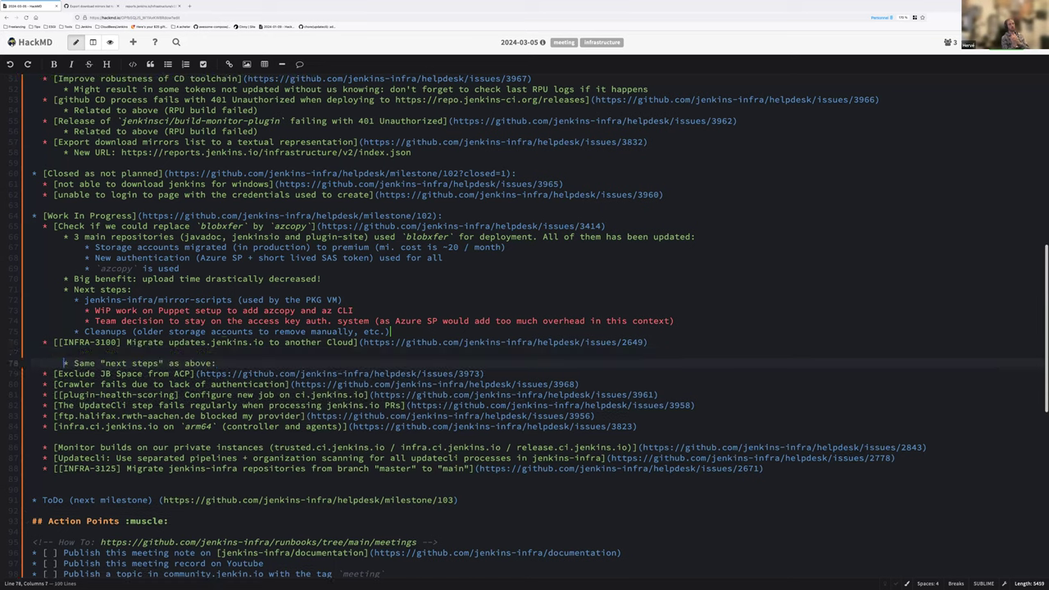
key("Up")
type("* [")
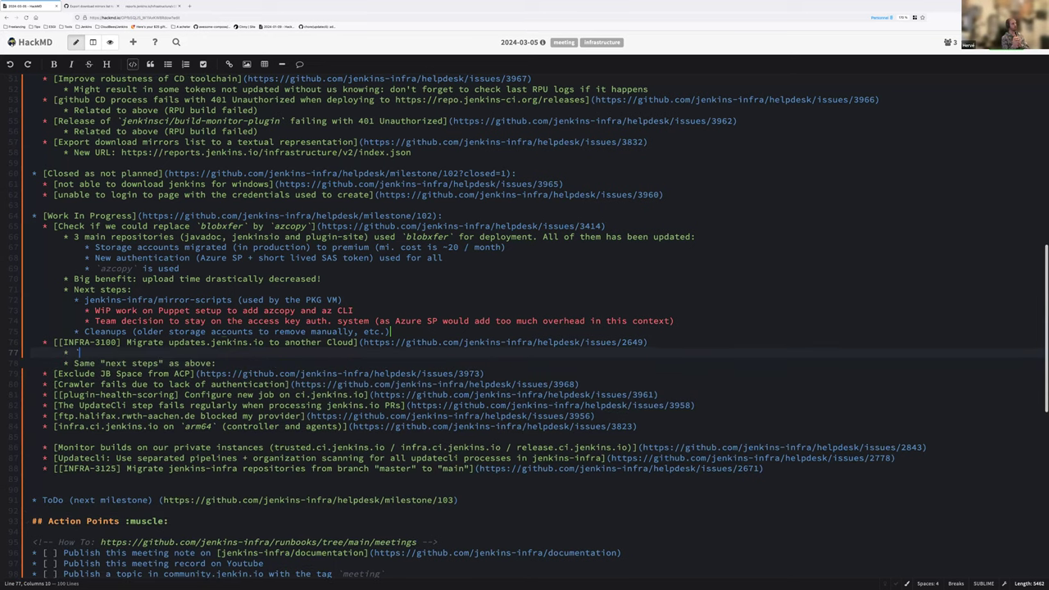
type("azcopy` and `az` available on ")
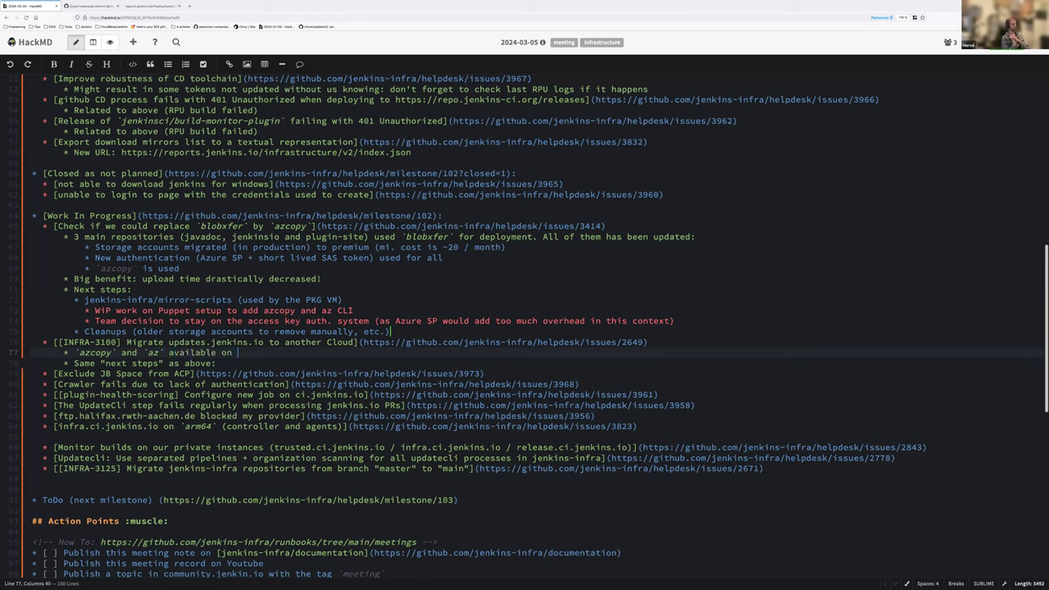
type("trusted agents ")
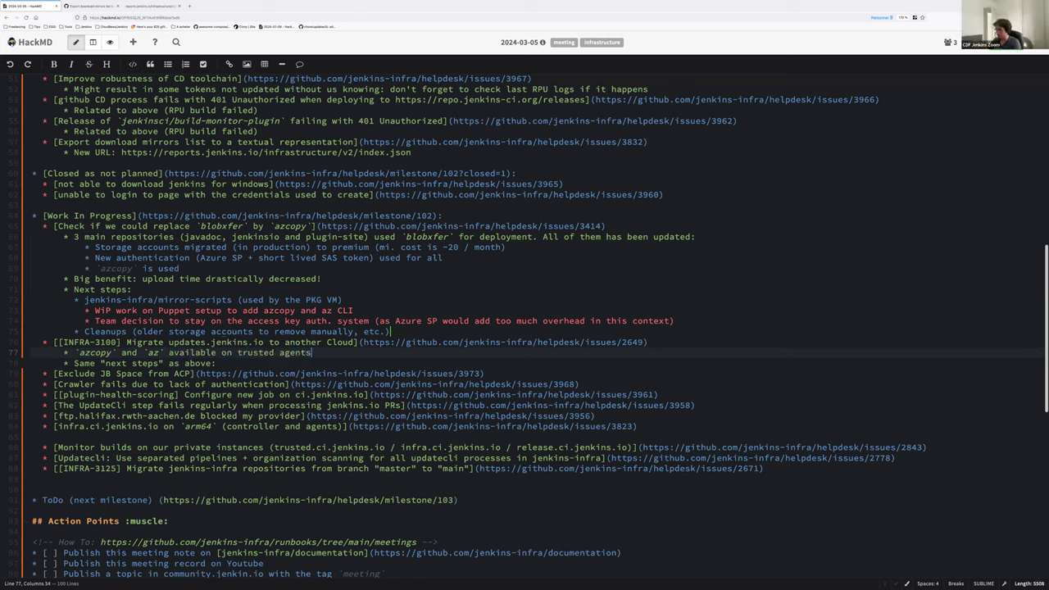
type("and SAS tokenused")
Prefix the "Same "next steps" as above:" bullet with "But, on update."
left_click(74, 363)
type("But, on updat")
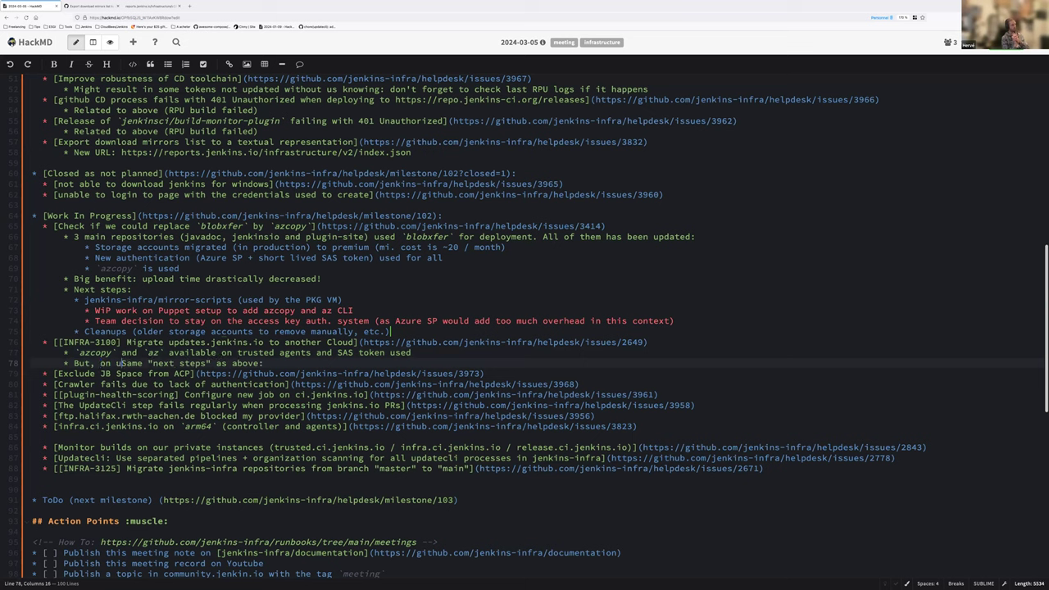
type("e.")
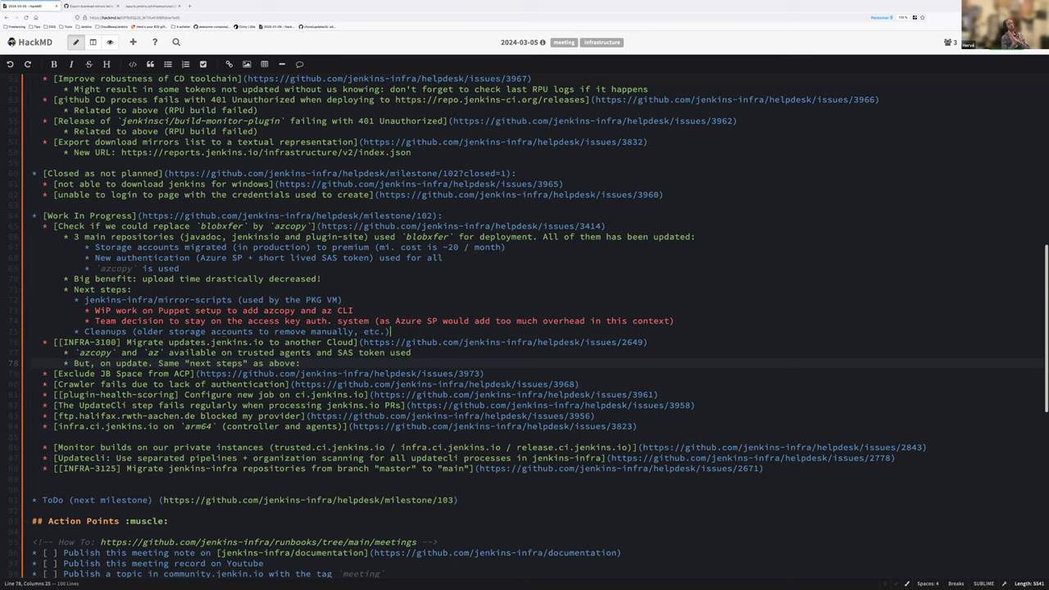
In the `azcopy` bullet under issue 2649, replace "and" before `az` with "present, but"
left_click(148, 352)
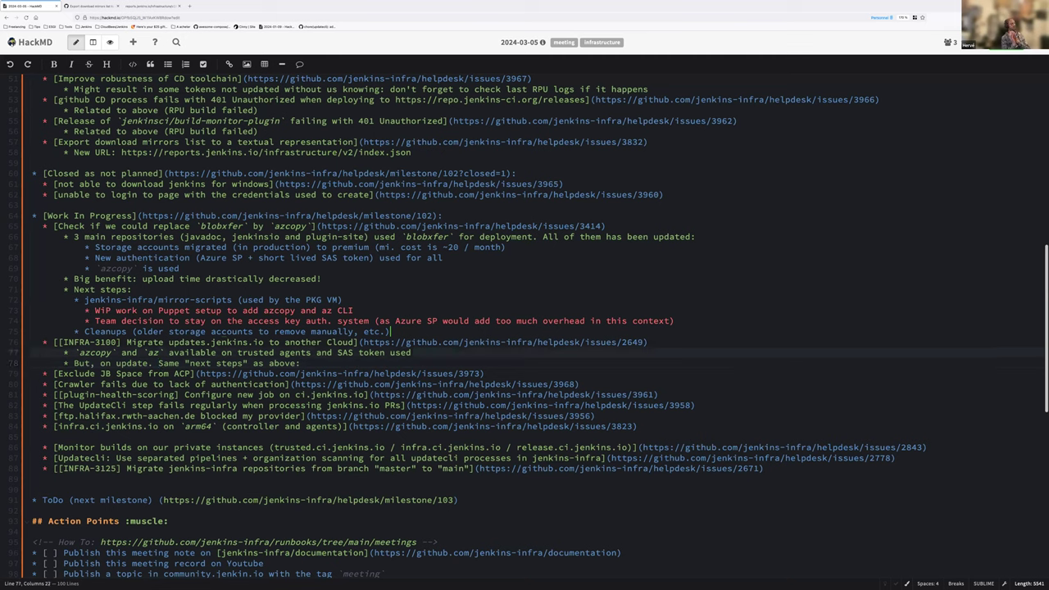
key("BackSpace")
key("BackSpace")
key("BackSpace")
key("BackSpace")
type("present, but")
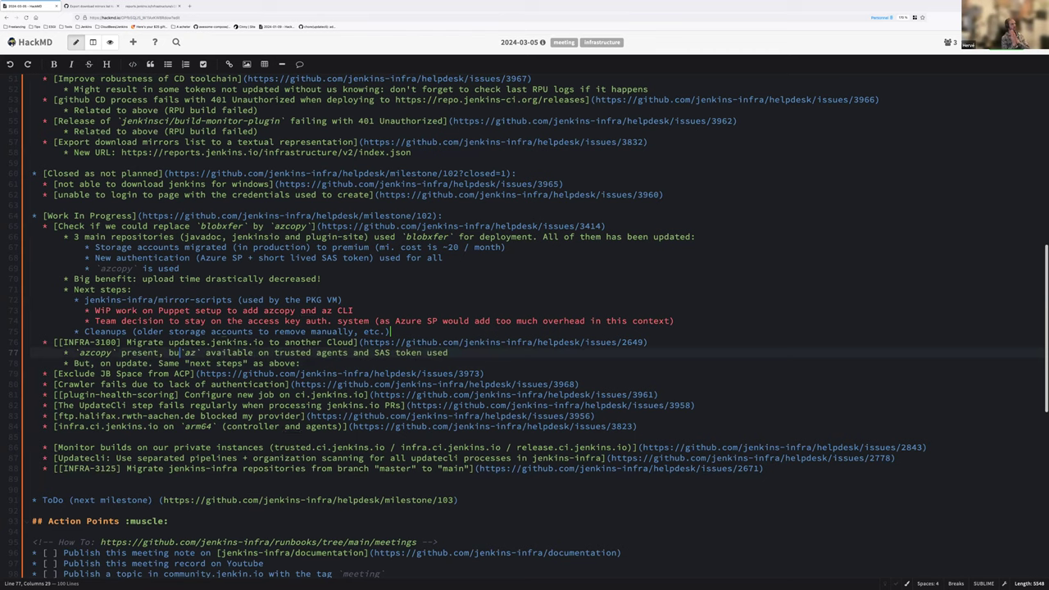
Replace the text after `az`, including the following bullet, with "need to be installed on both agent.trusted and pkg VMs (see "next steps" above)"
key("shift+Down")
key("shift+End")
key("Delete")
type("nbeed to be")
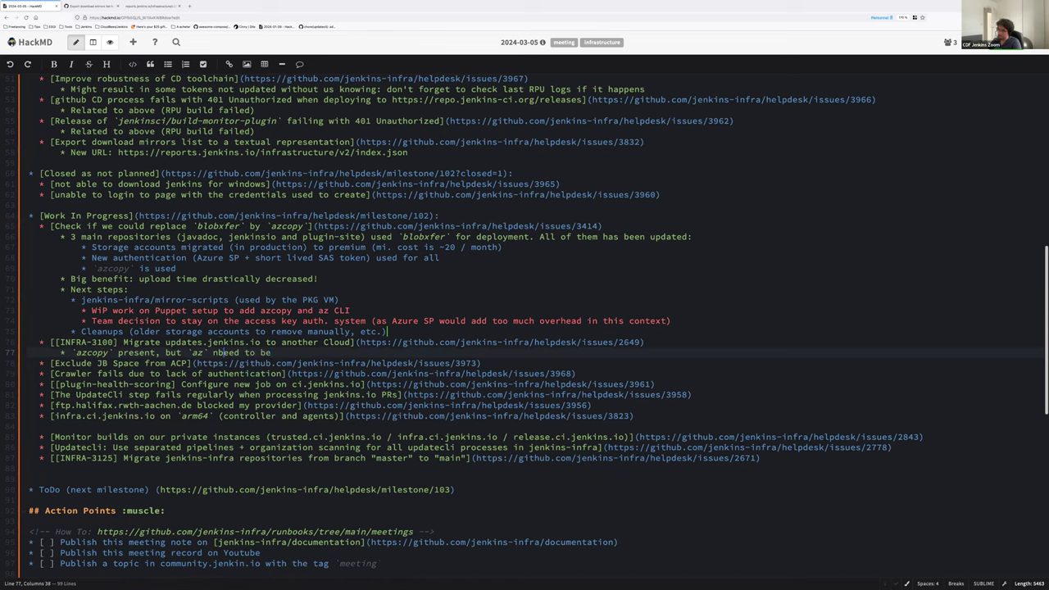
key("BackSpace")
key("End")
type("installed o")
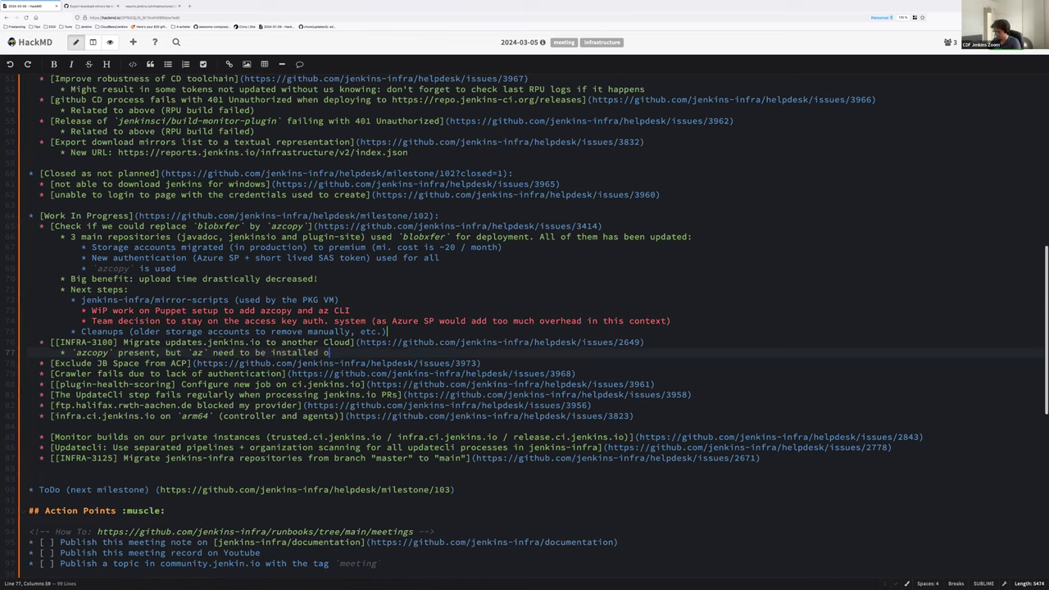
type("n both agent.trusted and pkg")
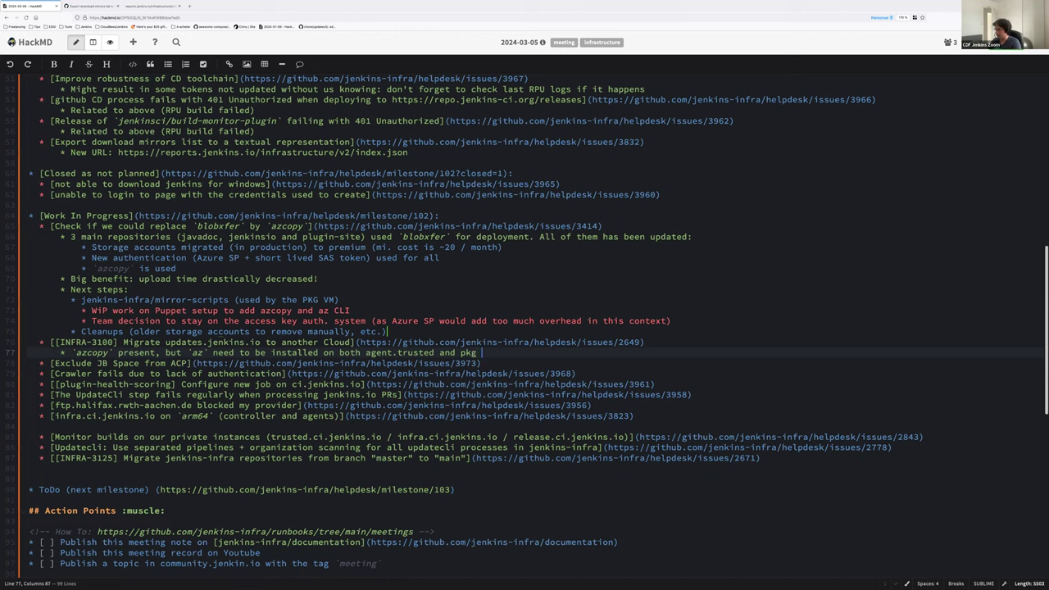
type(".VMs (see \"next steps\" above)")
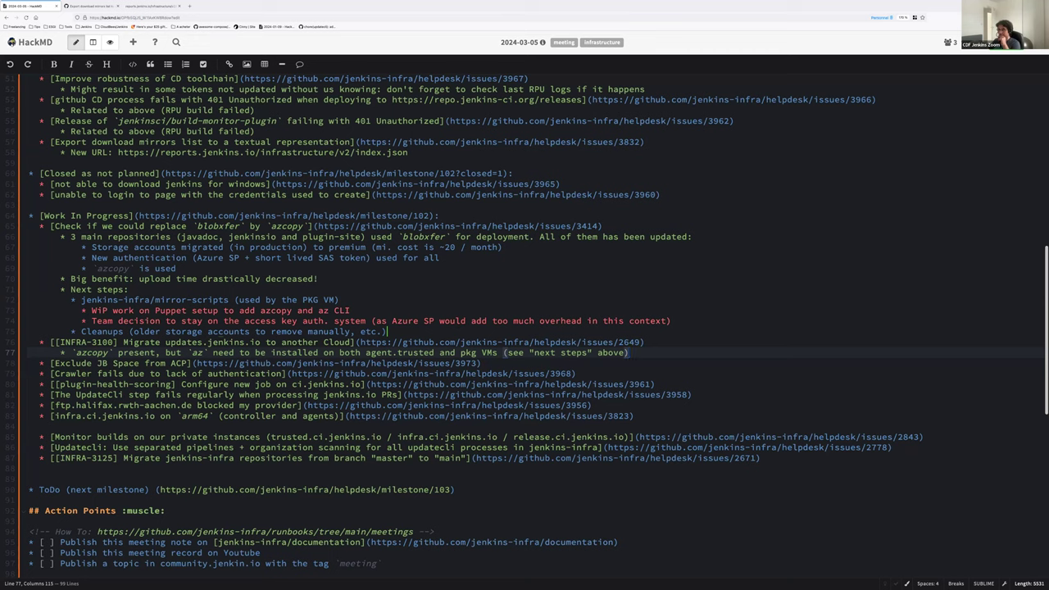
Insert an empty line above the "Exclude JB Space from ACP" item
left_click(482, 363)
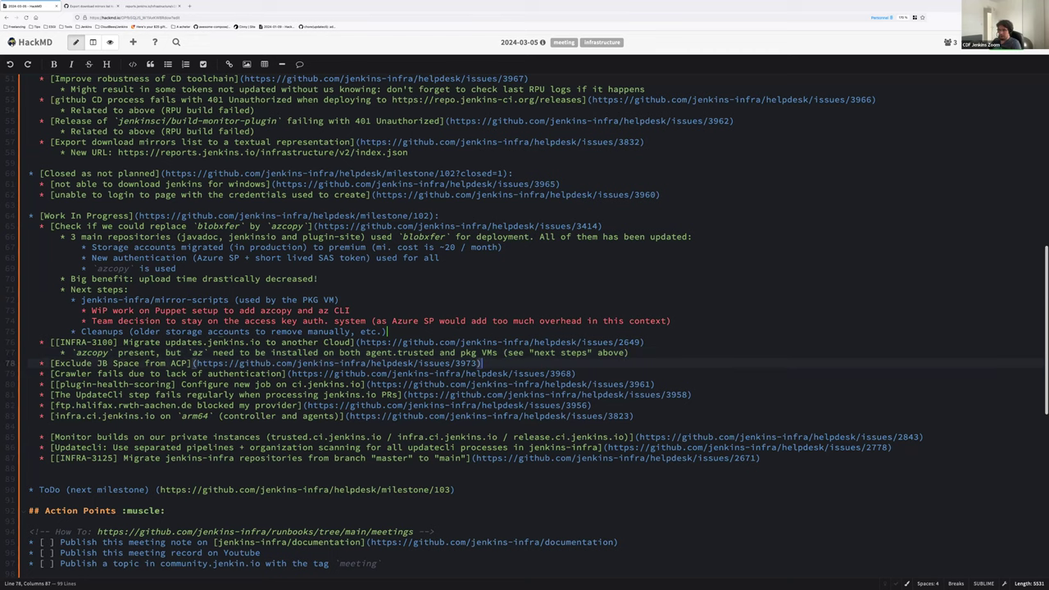
key("ctrl+shift+Return")
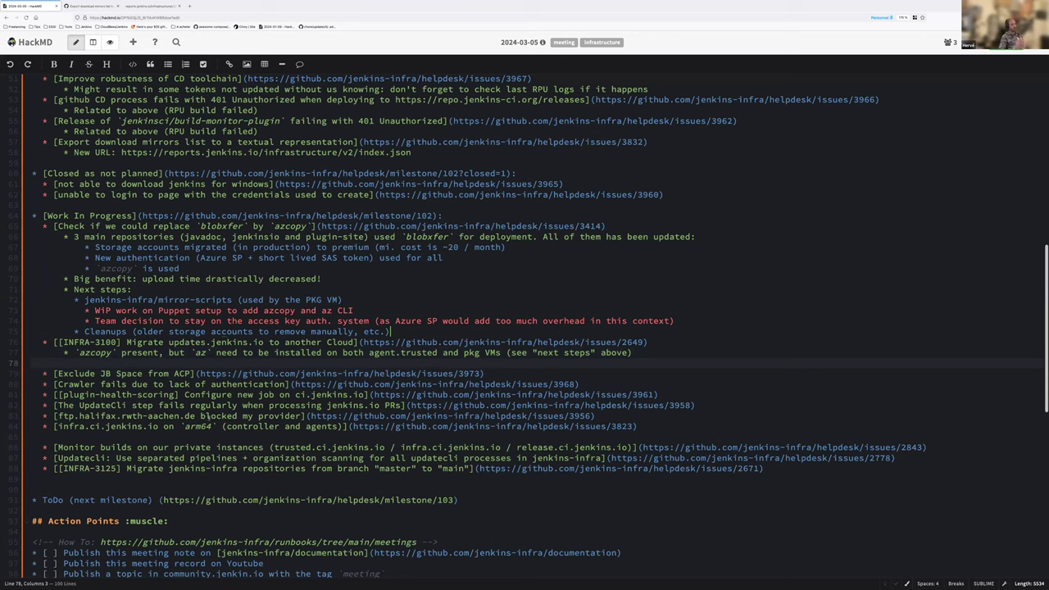
Open the crawler authentication issue 3968 from its link in a new browser tab and read its comments through to the latest activity
left_click_drag(295, 383, 578, 384)
key("ctrl+c")
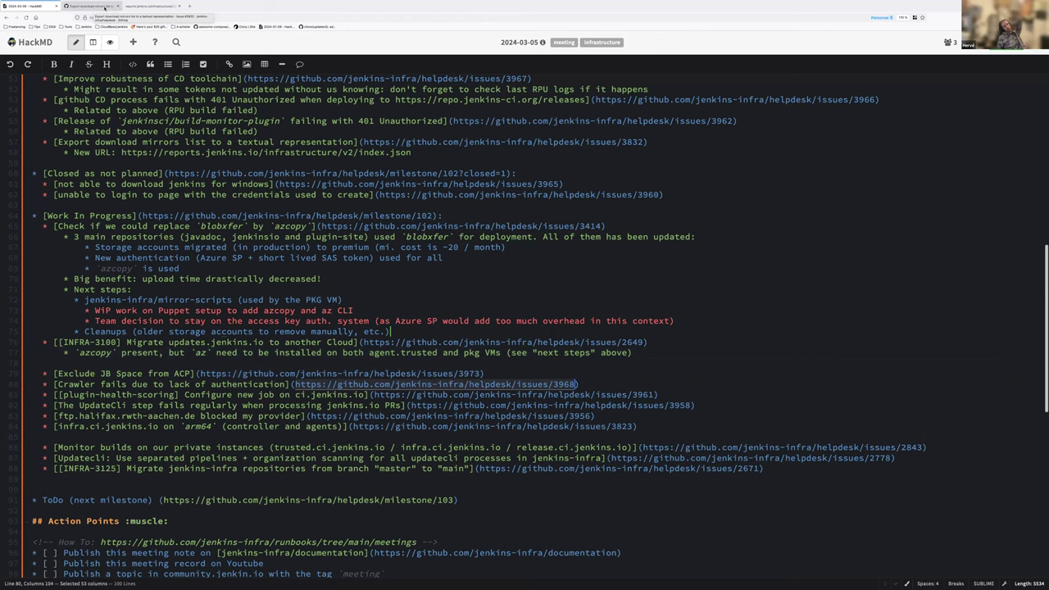
left_click(118, 7)
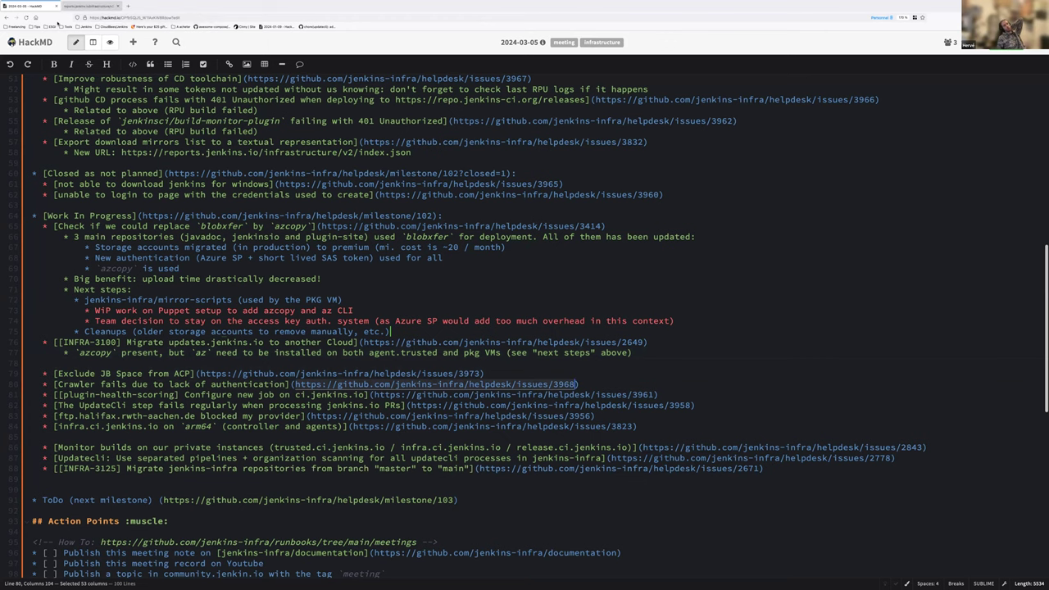
key("ctrl+t")
key("ctrl+v")
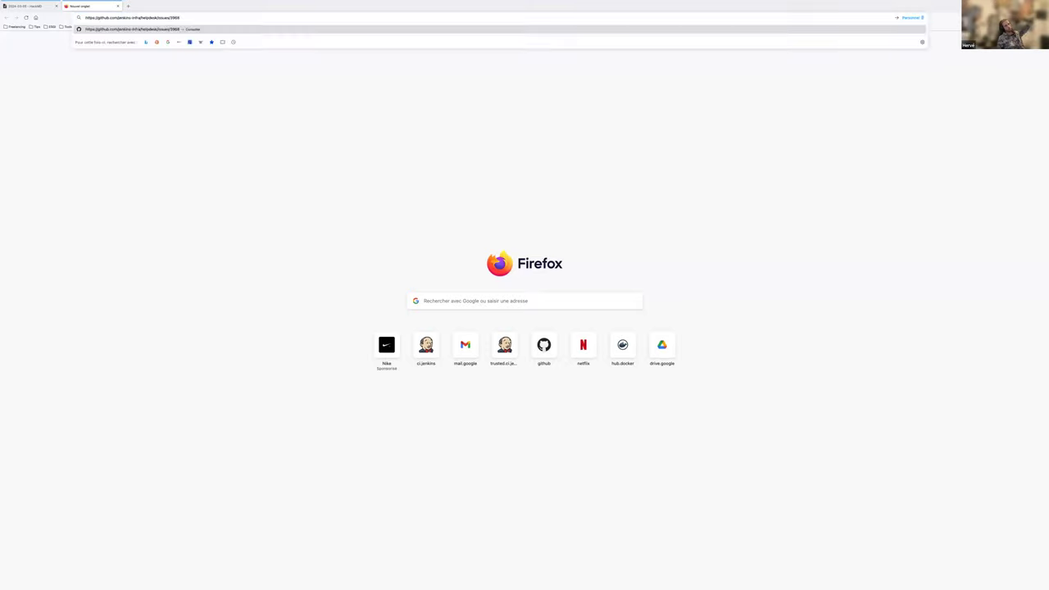
key("Return")
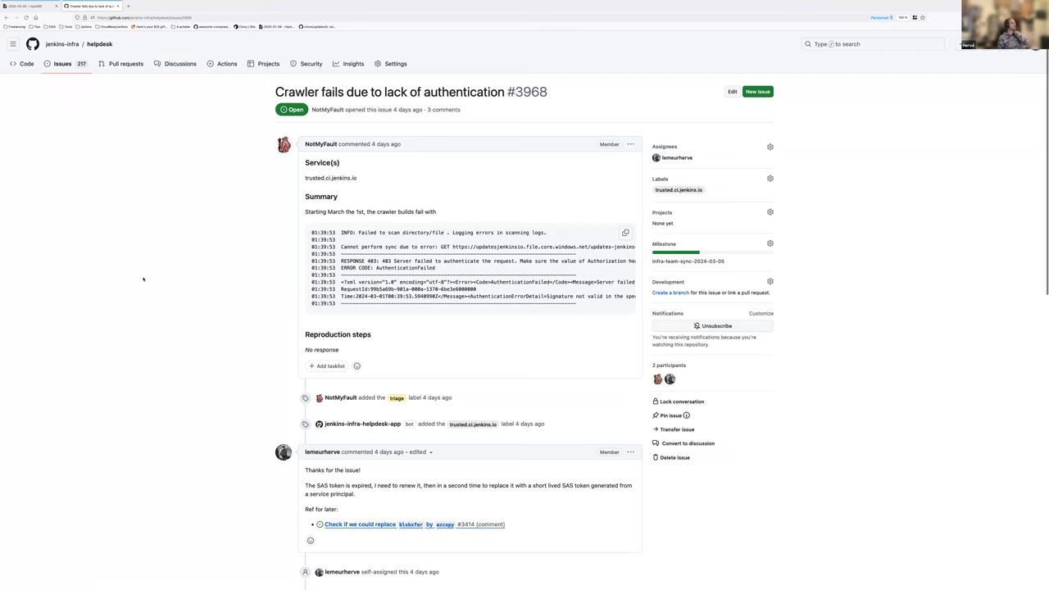
scroll(143, 279, "down", 1)
scroll(142, 279, "down", 2)
scroll(142, 279, "up", 3)
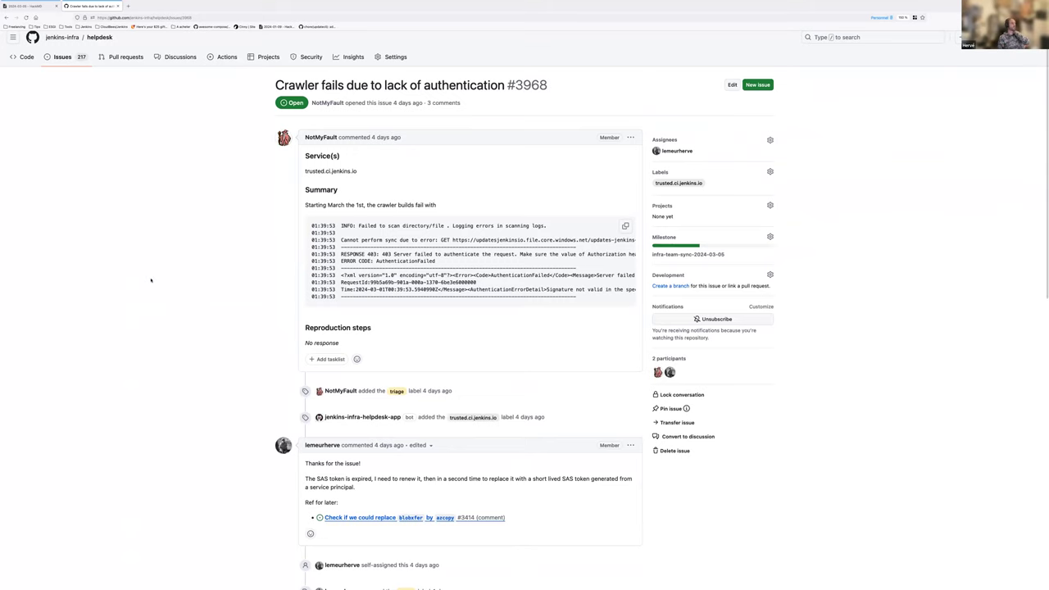
scroll(151, 280, "down", 3)
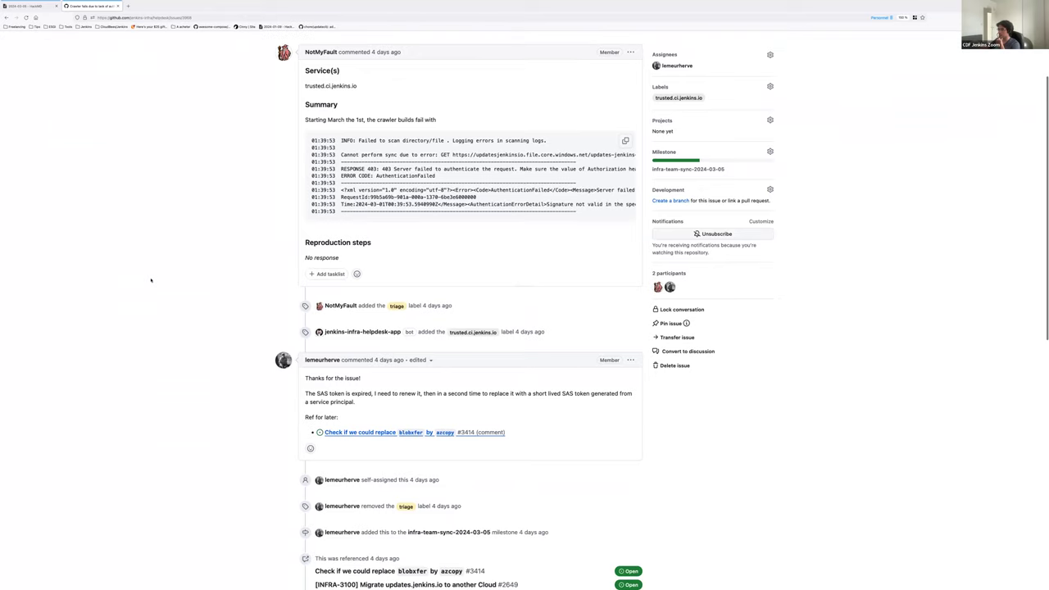
scroll(151, 280, "down", 10)
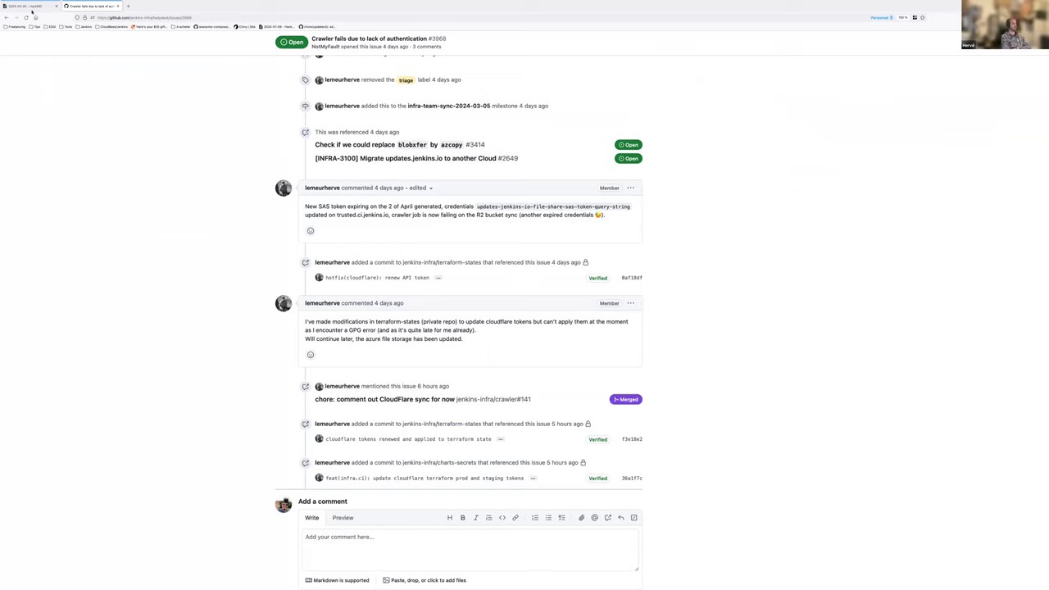
Back in the meeting notes, move the "Crawler fails due to lack of authentication" item directly below issue 2649's note, followed by blank lines
key("ctrl+shift+Tab")
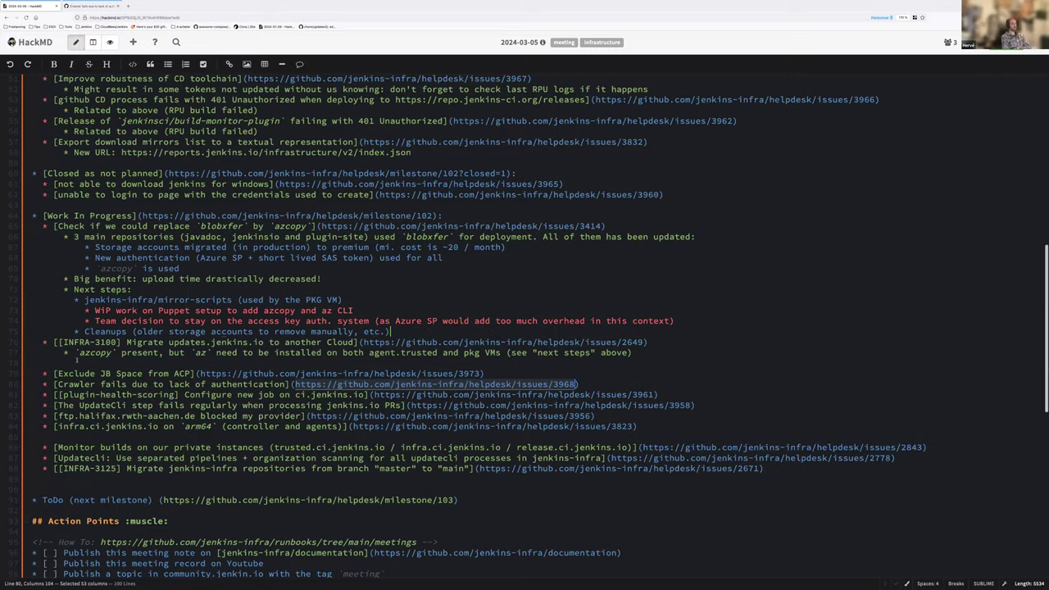
key("Home")
key("ctrl+shift+k")
type("* [Crawler fails due to lack of authentication](https://github.com/jenkins-infra/helpdesk/issues/3968)")
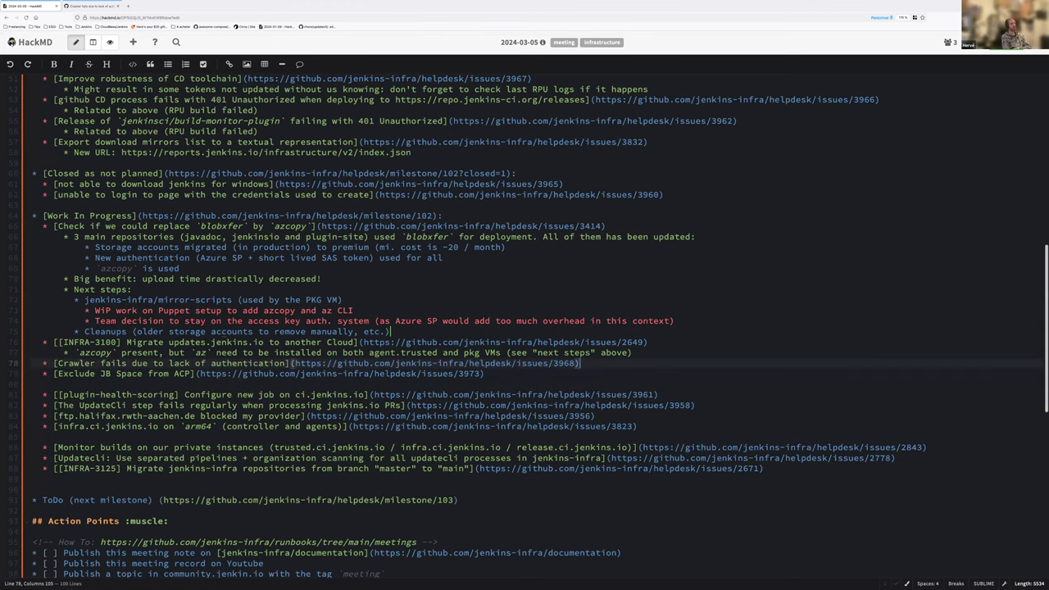
key("Return")
key("Return")
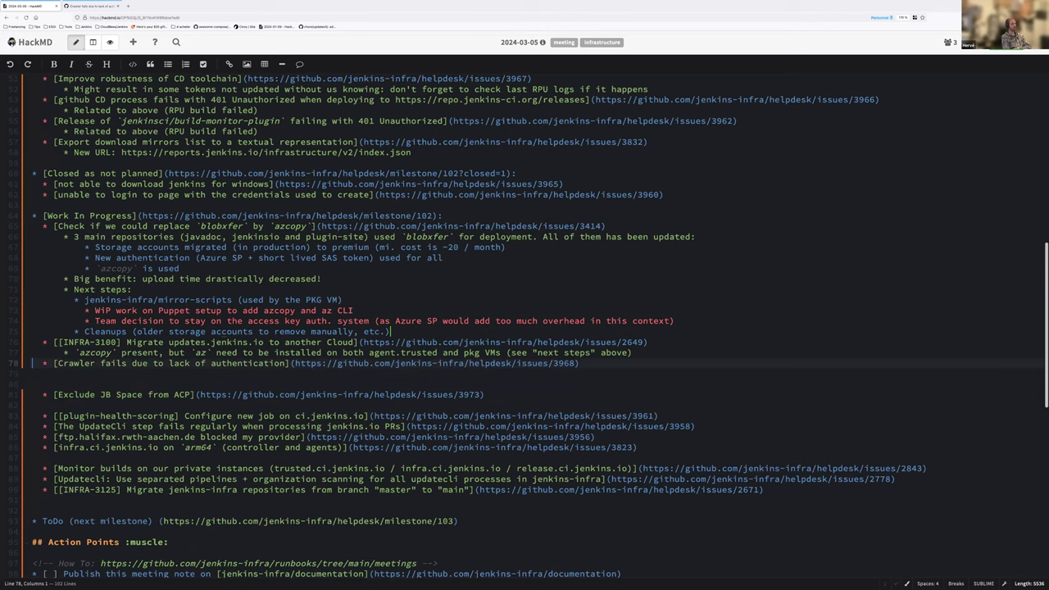
Add the nested bullet "SAS renewal done" under the crawler authentication issue 3968
key("End")
key("Return")
key("Tab")
type("SAS renewa")
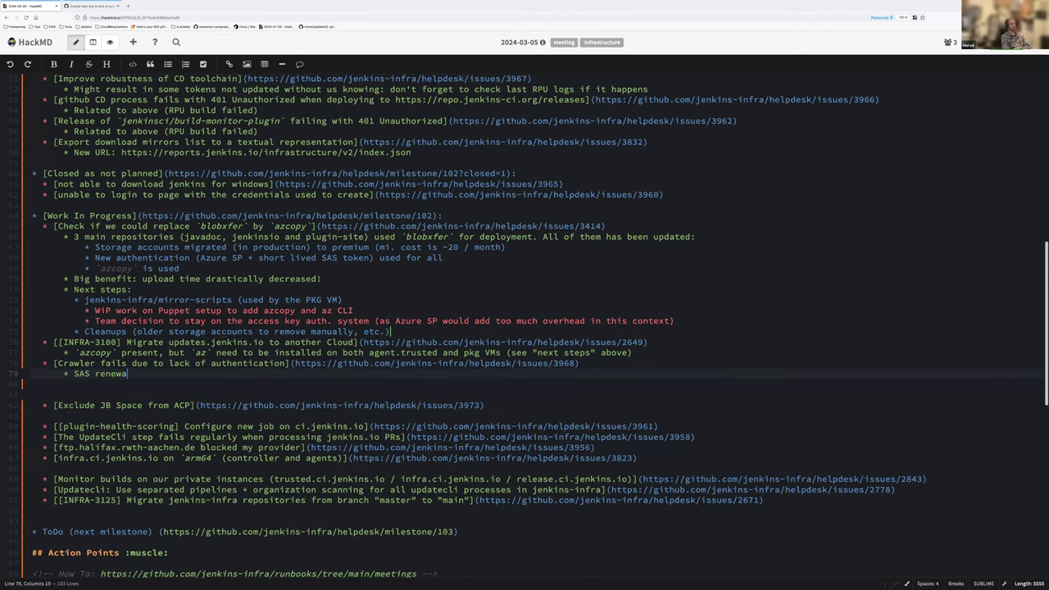
type("l don")
type("e")
Add a second nested bullet under issue 3968: "Need to check the Cloudflare/S3 we renewed earlier this morning"
key("Return")
type("Need to check the ")
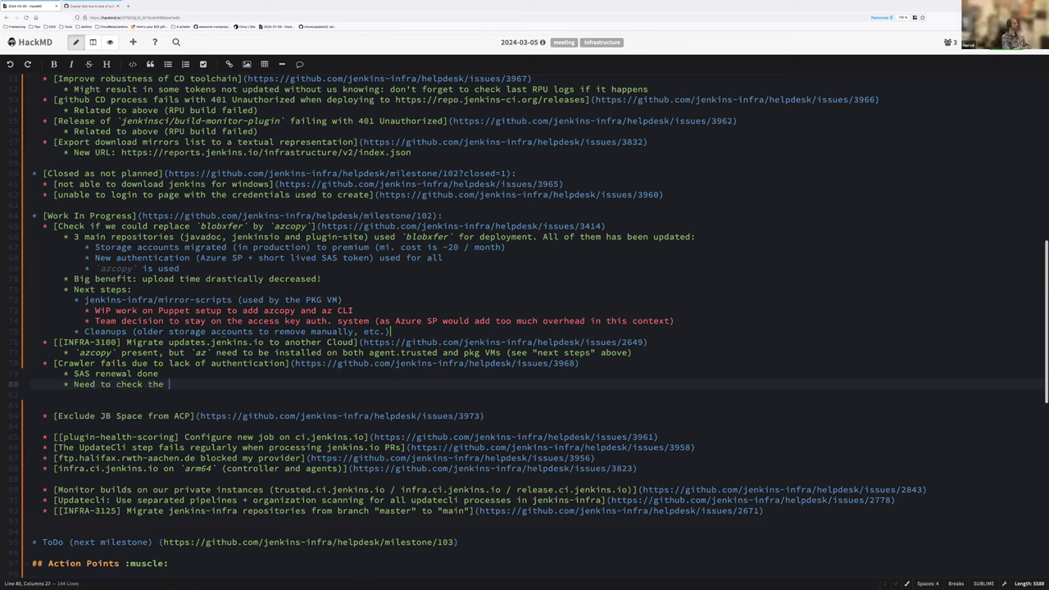
type("Cloudflare/S")
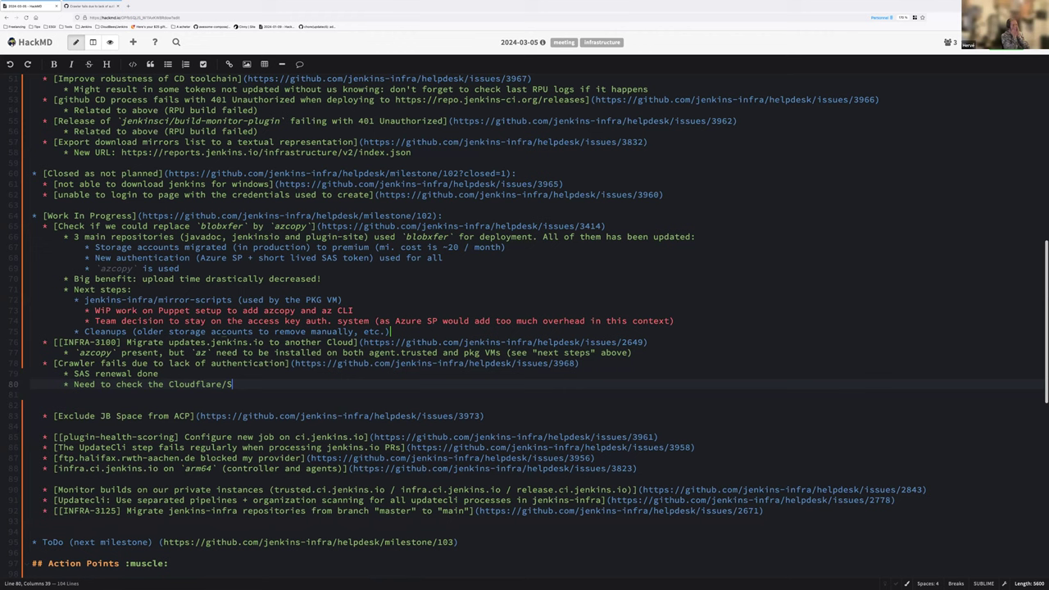
type("3 we renewed earlier t")
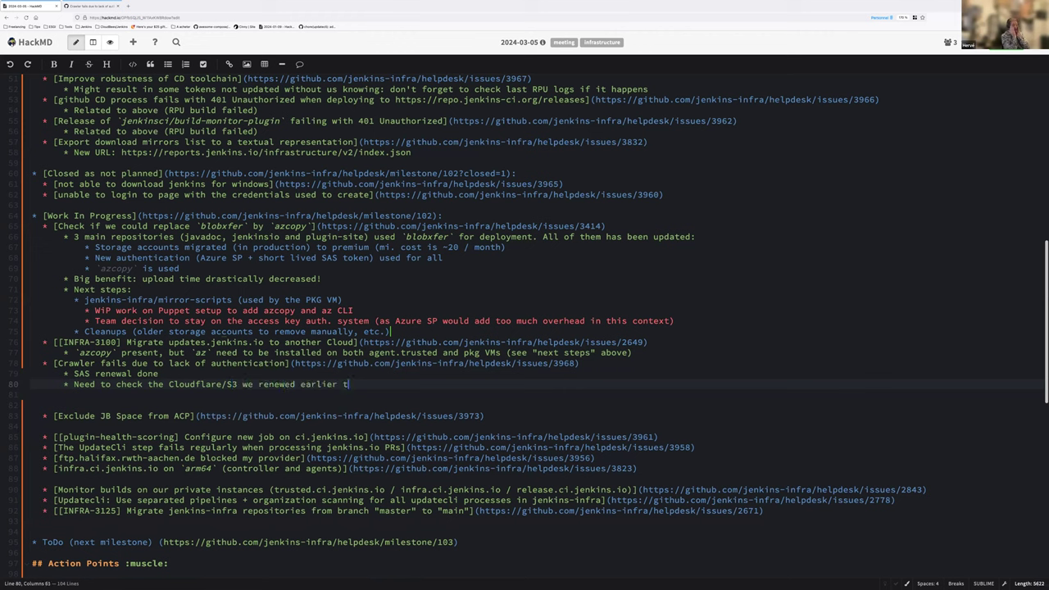
type("his morning")
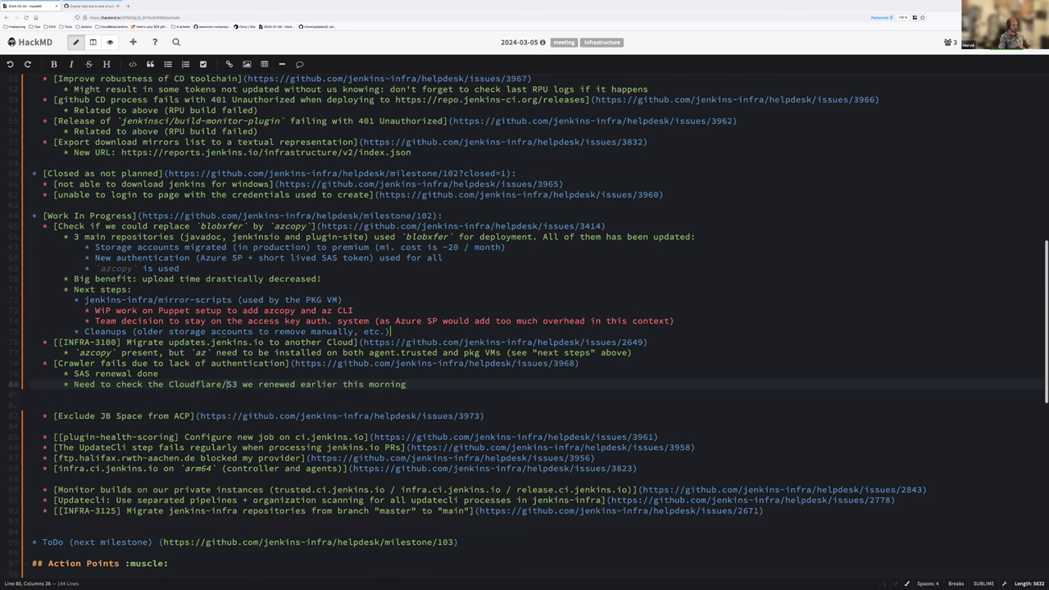
Change "Cloudflare/S3" to "Cloudflare (S3)" in the second bullet under issue 3968
key("BackSpace")
type("(")
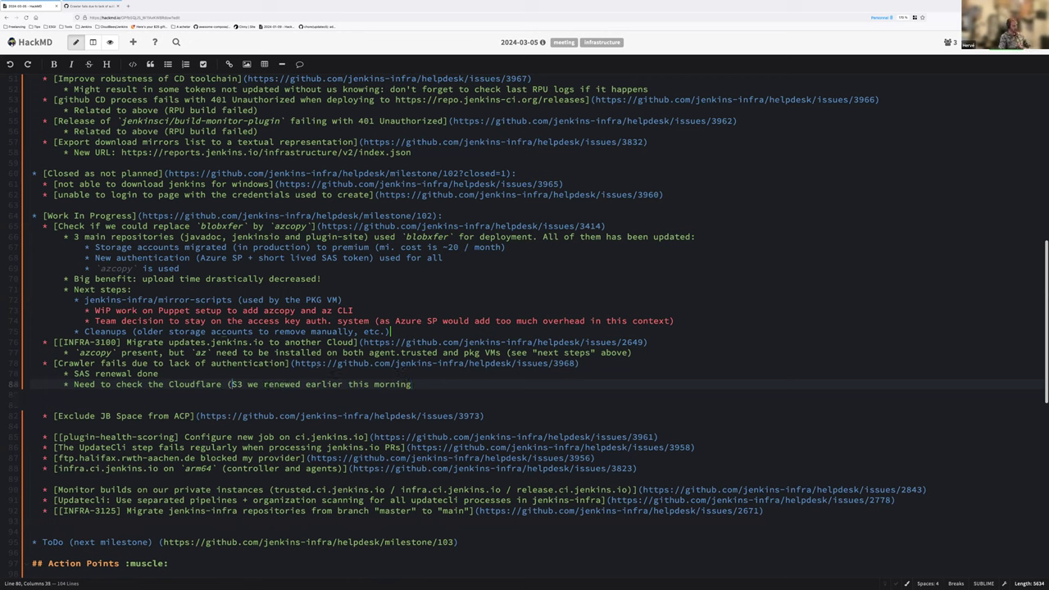
key("BackSpace")
key("BackSpace")
type("S3)")
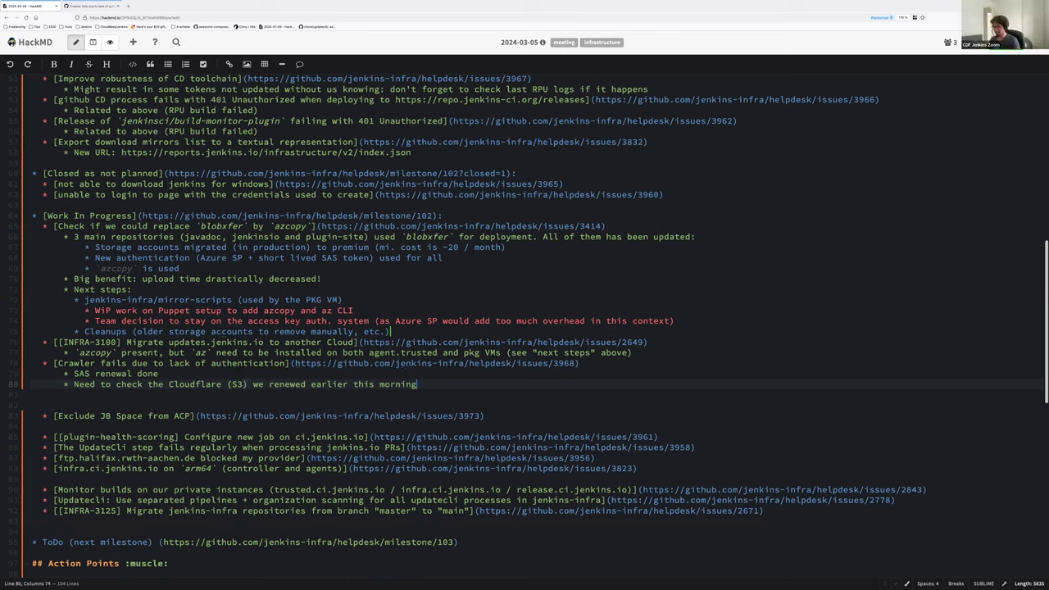
Delete the blank line between the "Exclude JB Space from ACP" and plugin-health-scoring items
key("Down")
key("Down")
key("Down")
key("Down")
key("BackSpace")
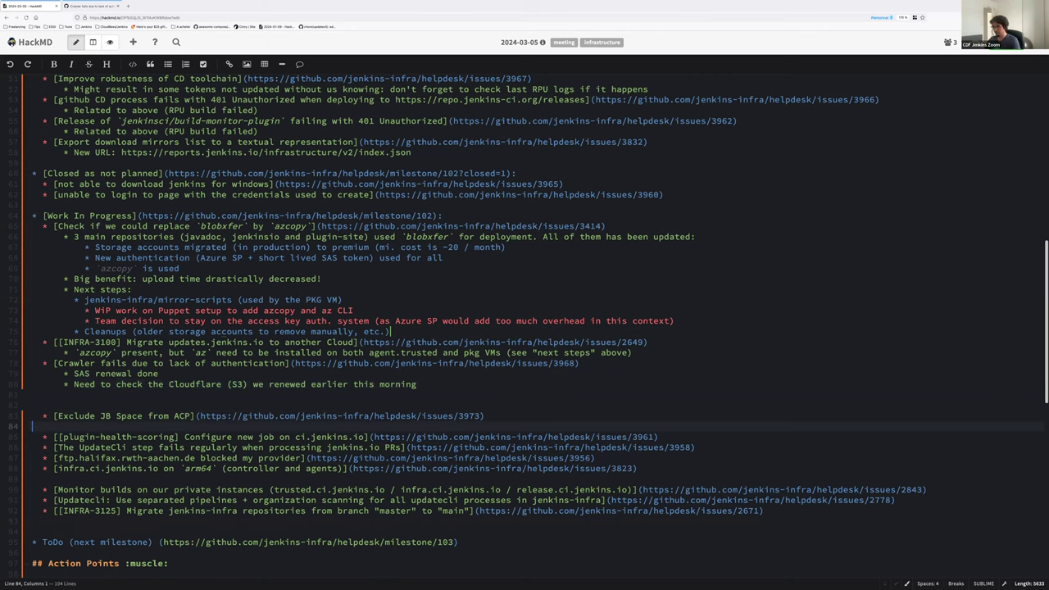
key("BackSpace")
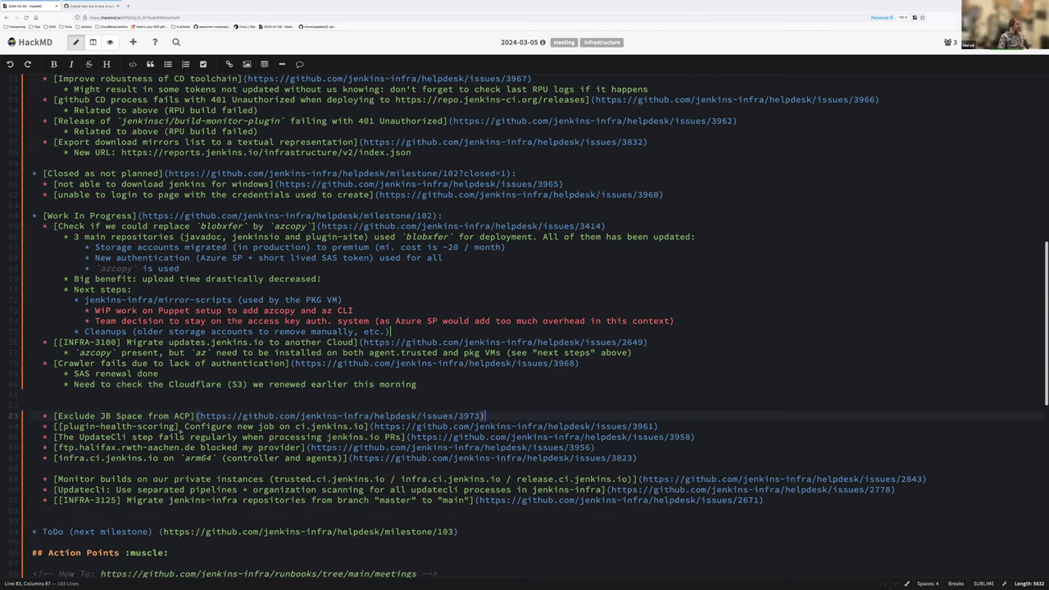
left_click(144, 427)
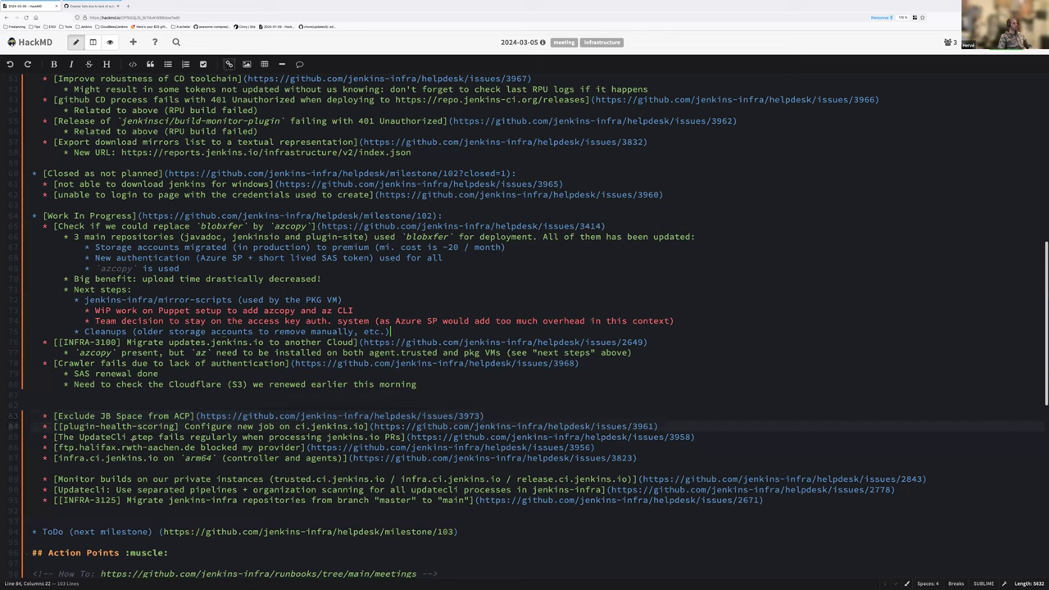
left_click(111, 397)
left_click(92, 384)
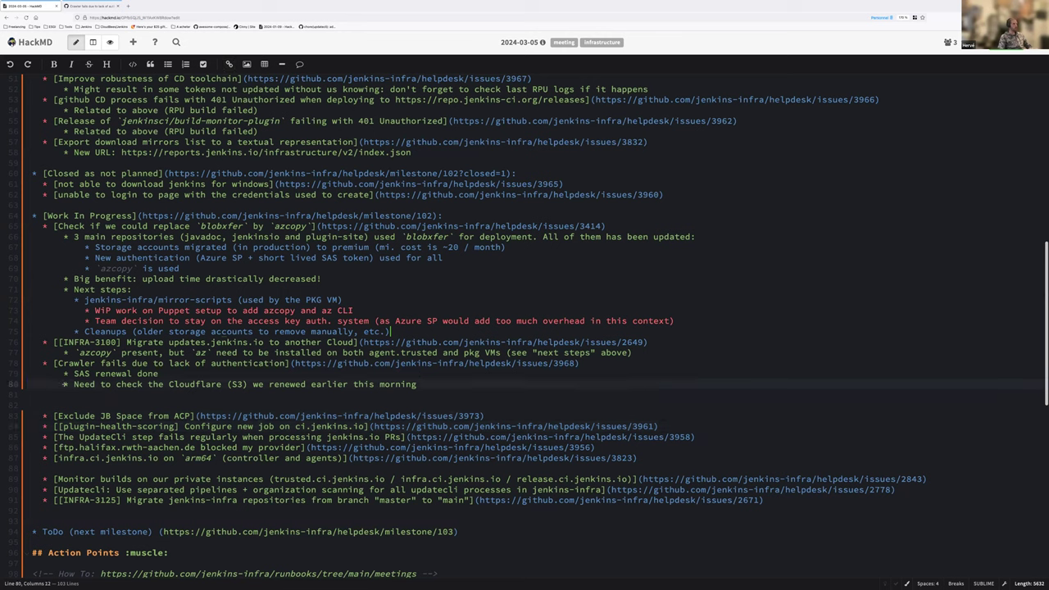
Copy the infra.ci.jenkins.io on `arm64` item (issue 3823), close the crawler issue page and return to the meeting notes
left_click(64, 384)
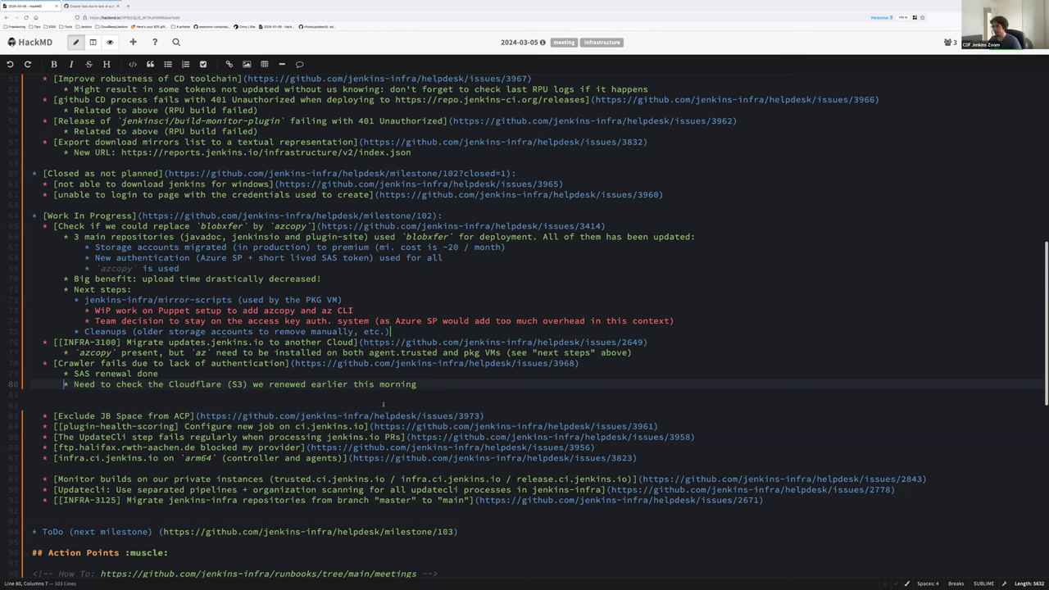
left_click(231, 447)
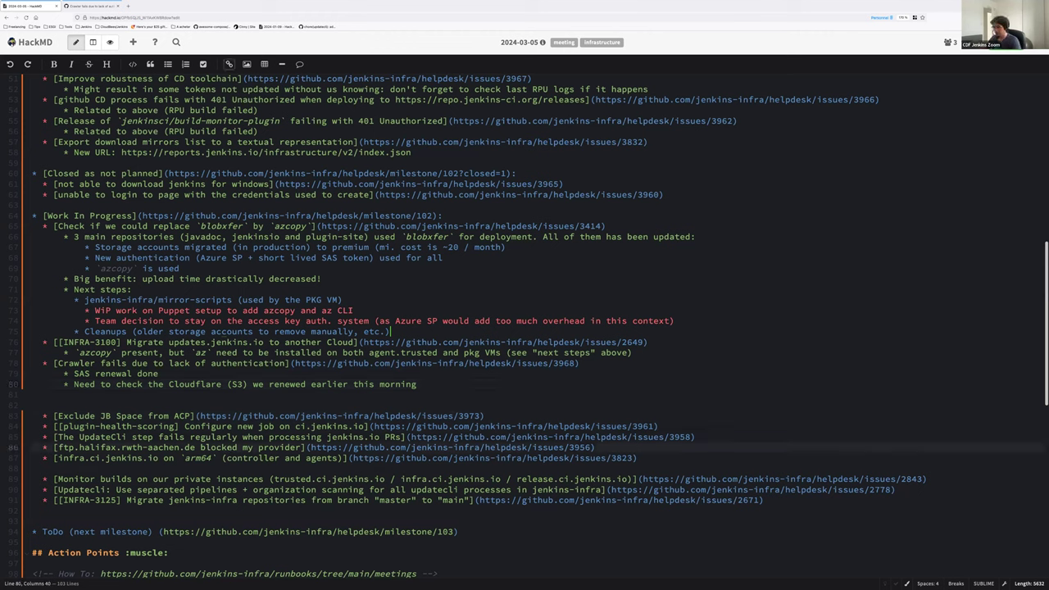
key("Down")
key("Home")
key("shift+End")
key("ctrl+c")
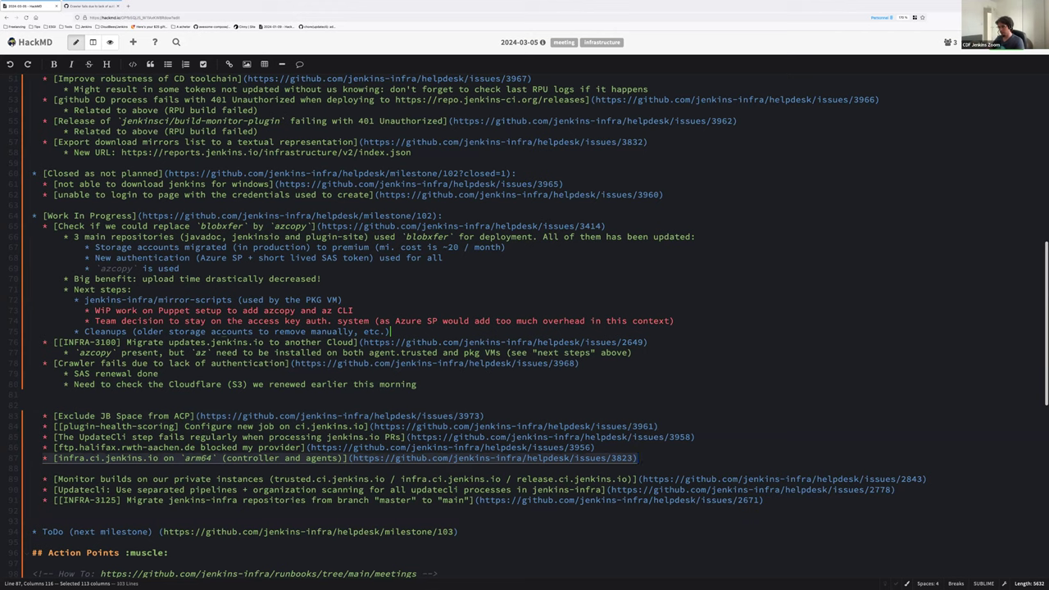
key("ctrl+Tab")
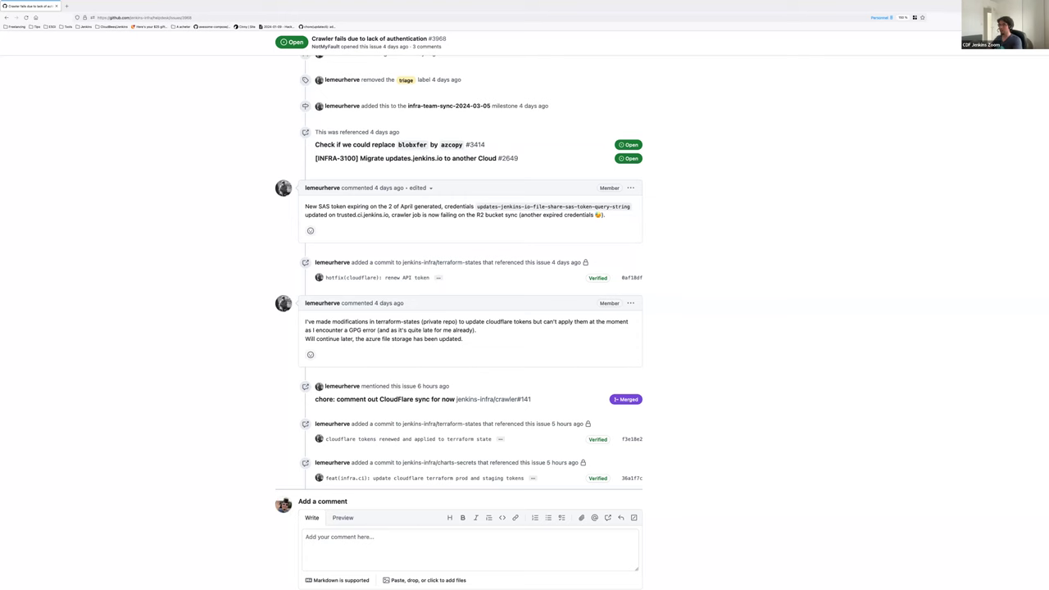
key("ctrl+shift+Tab")
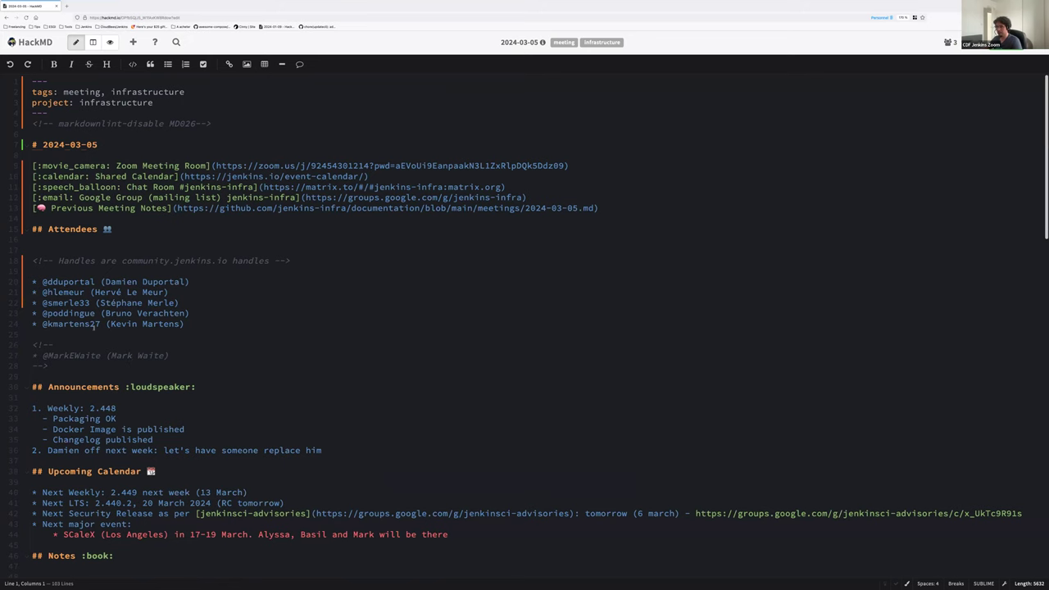
Move the infra.ci.jenkins.io on `arm64` item (issue 3823) directly below the crawler issue 3968 notes
scroll(93, 326, "down", 6)
scroll(93, 326, "down", 4)
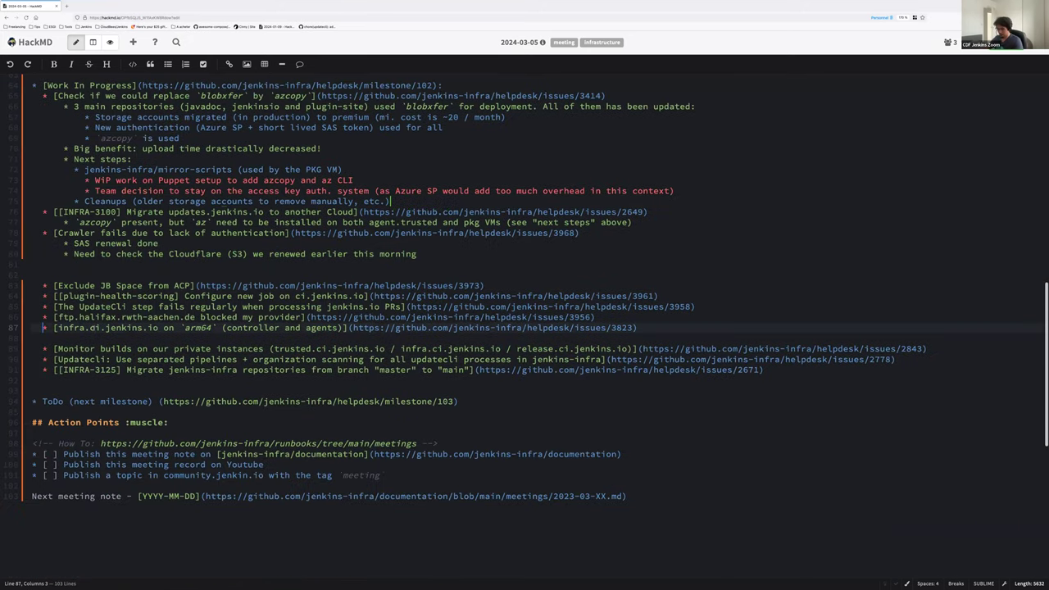
left_click(92, 326)
key("shift+End")
key("Delete")
left_click(67, 265)
key("Return")
key("ctrl+v")
key("Home")
key("BackSpace")
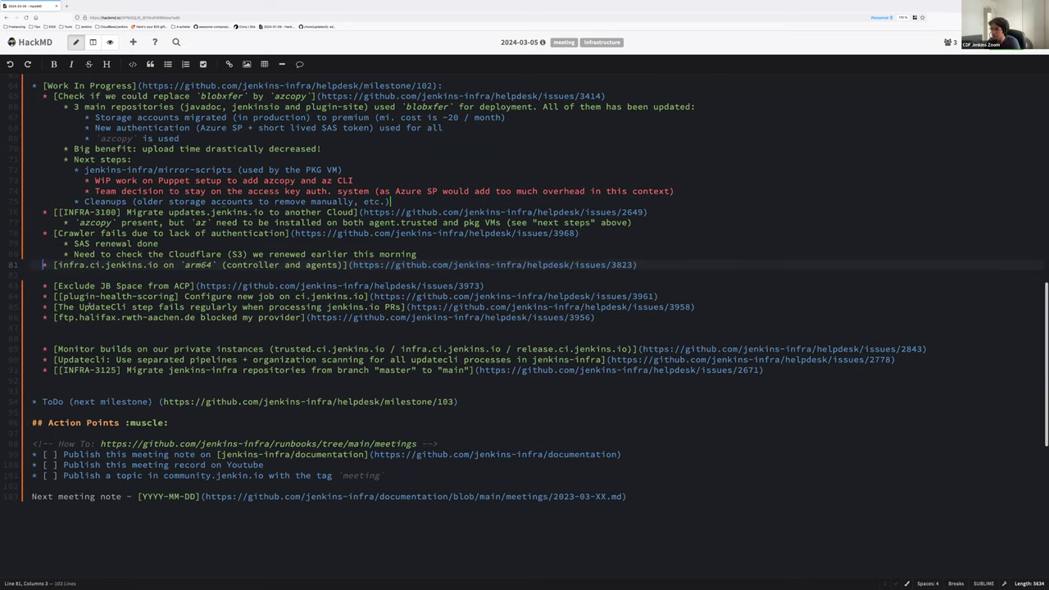
Delete the blank lines between the ftp.halifax.rwth-aachen.de item and the "Monitor builds on our private instances" item
left_click(176, 337)
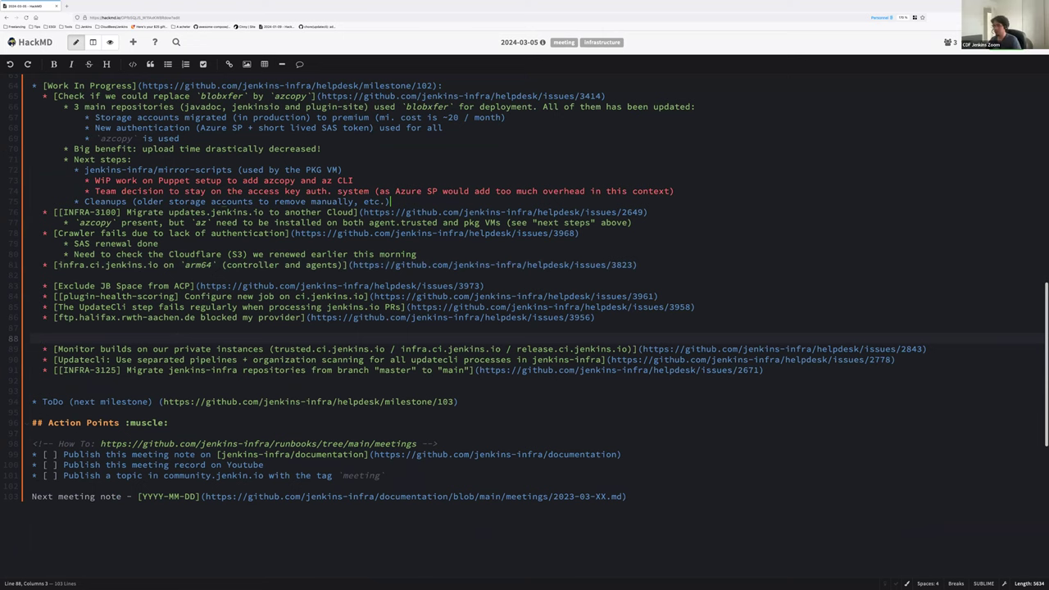
key("BackSpace")
key("BackSpace")
key("BackSpace")
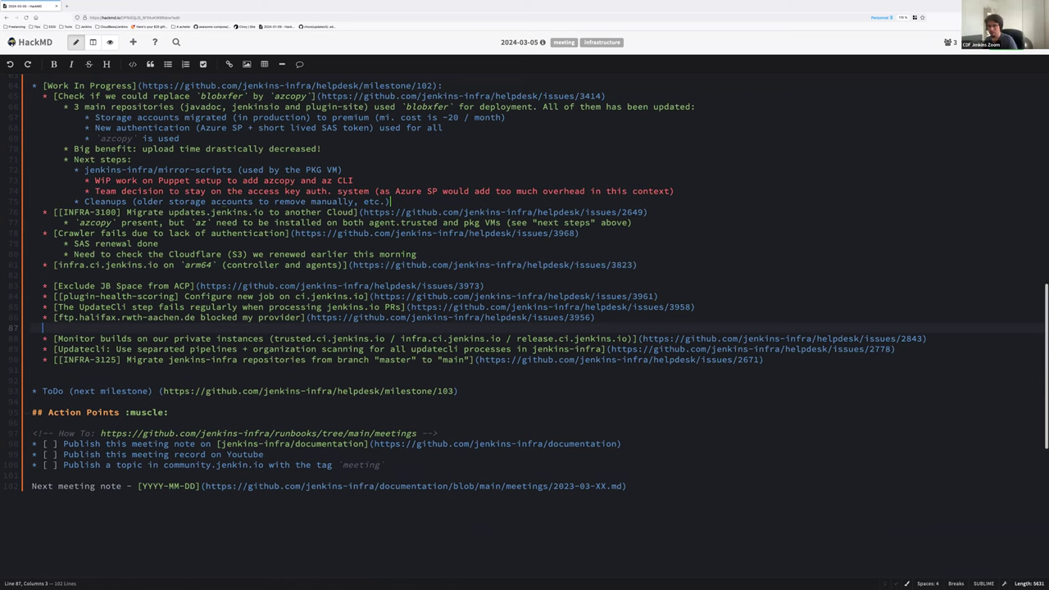
key("BackSpace")
key("BackSpace")
key("BackSpace")
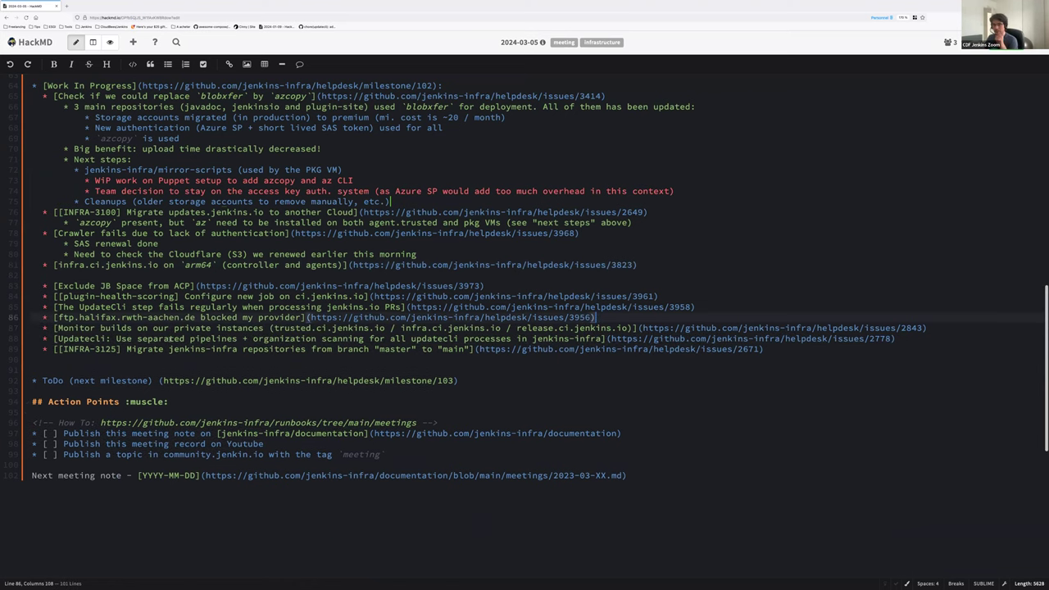
Add an empty nested bullet under the infra.ci.jenkins.io on `arm64` issue 3823
key("Up")
key("Up")
key("Up")
key("Up")
key("Up")
key("End")
key("Return")
key("Tab")
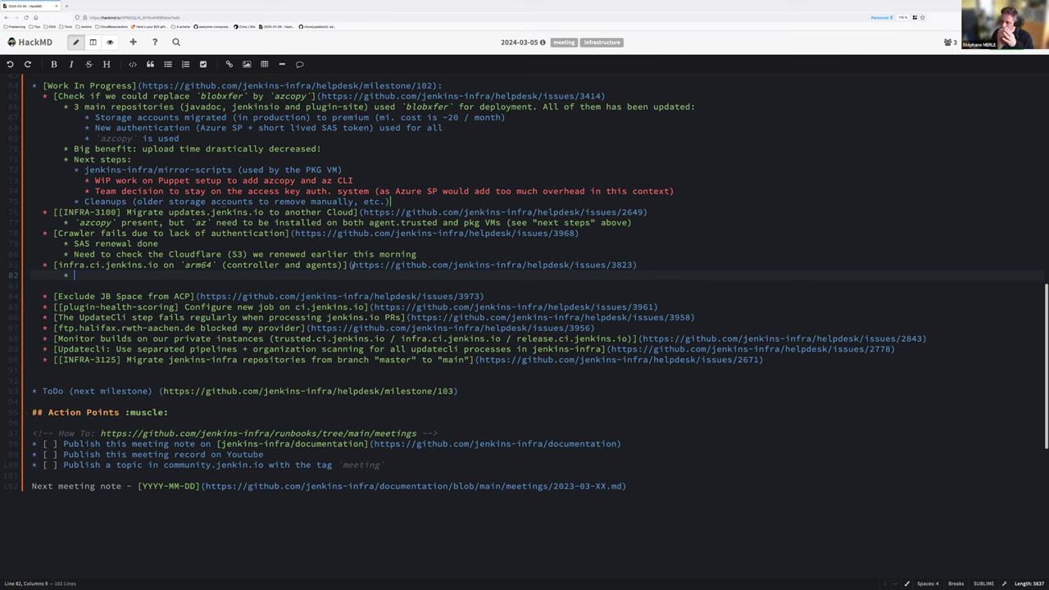
Open helpdesk issue 3823 in a new personal-container browser tab and examine its most recent comments
left_click(354, 265)
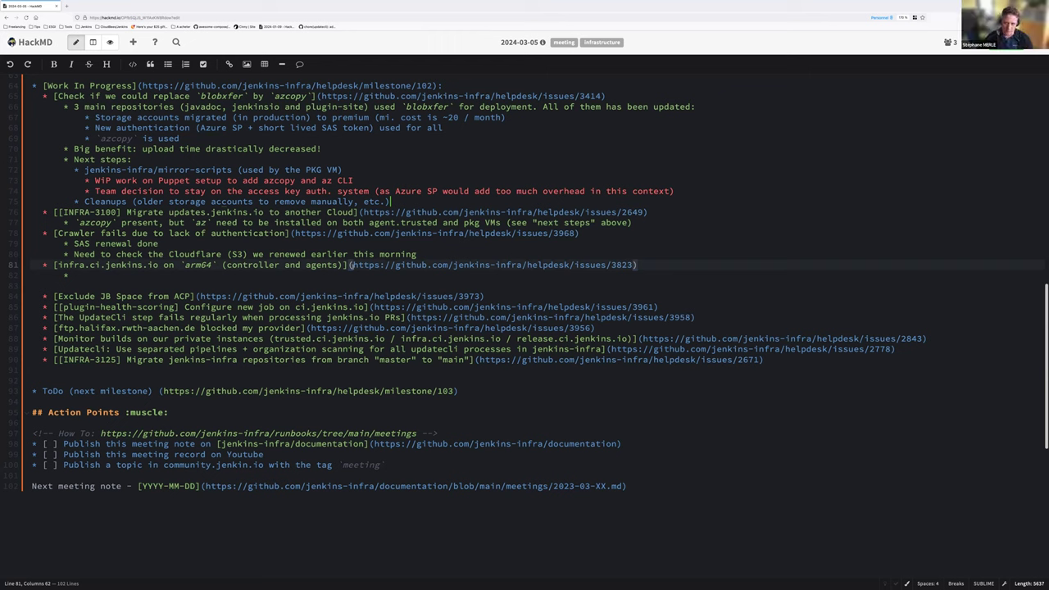
left_click(634, 264, "shift")
key("ctrl+c")
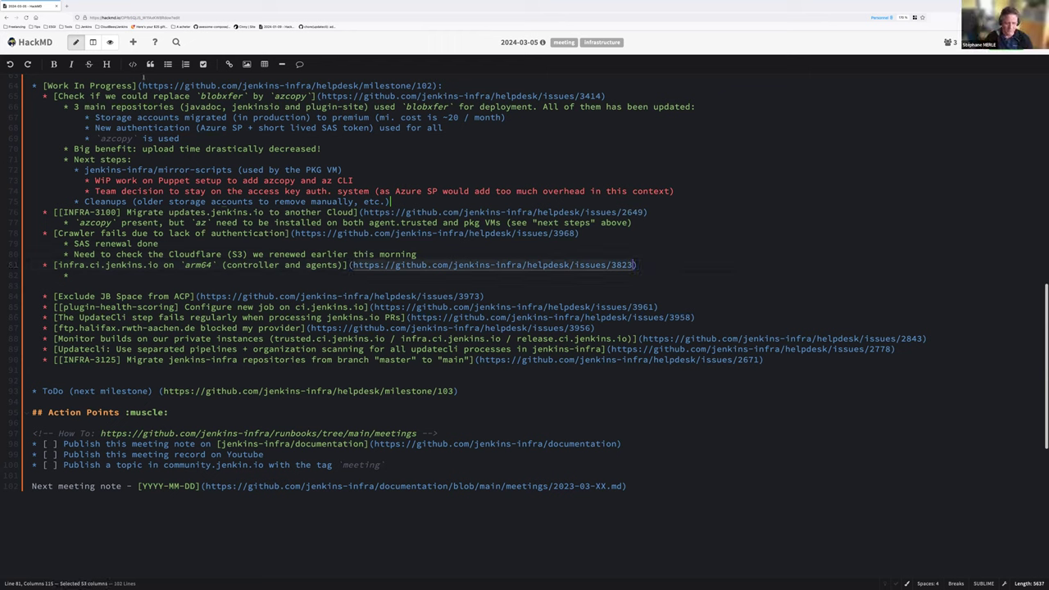
left_click(67, 7)
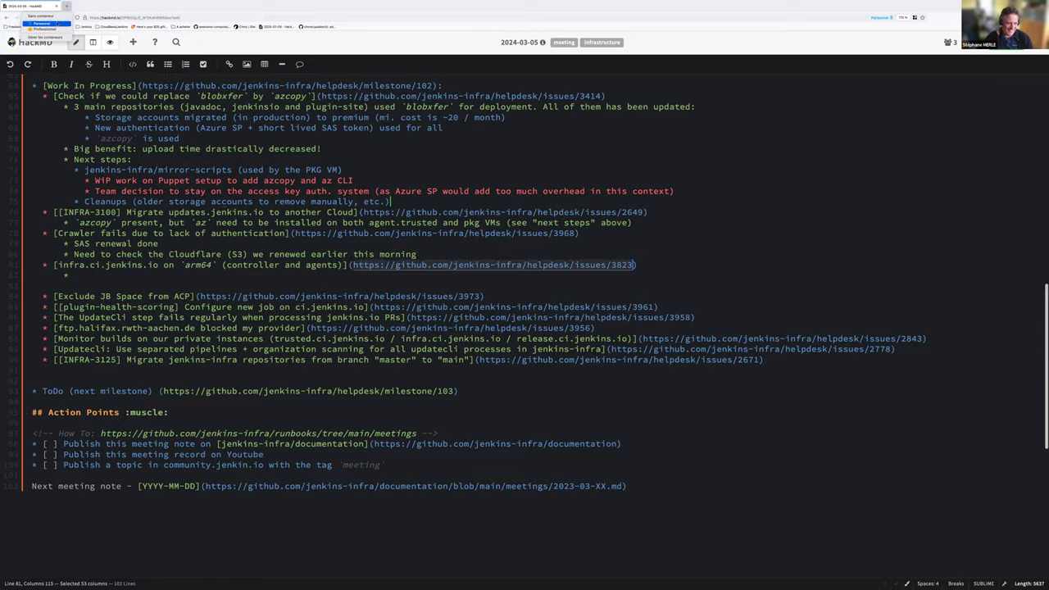
left_click(43, 23)
key("ctrl+v")
key("Return")
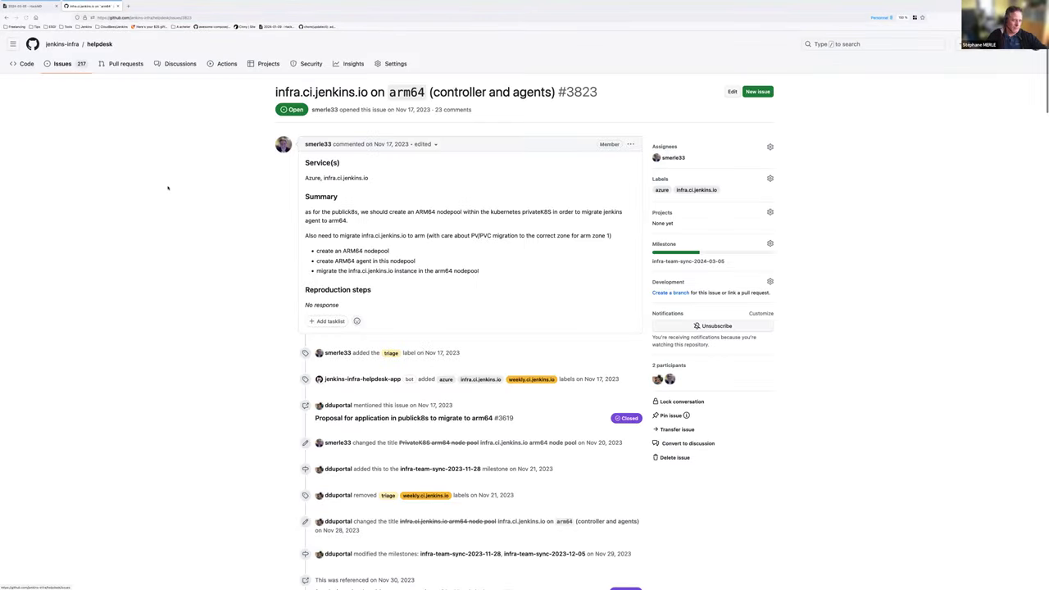
scroll(167, 197, "down", 15)
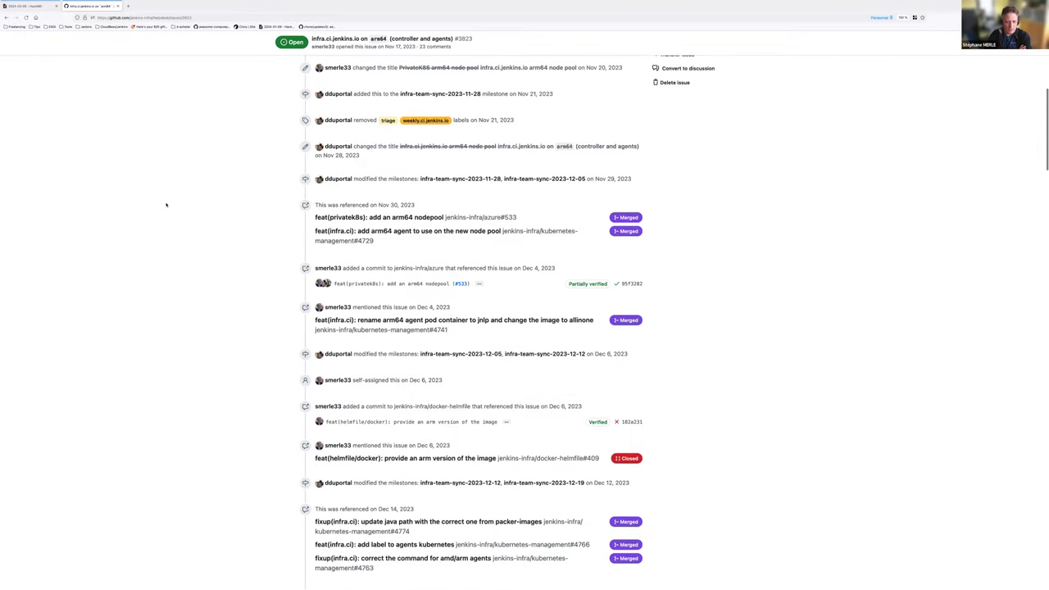
scroll(165, 205, "down", 15)
scroll(165, 205, "down", 15)
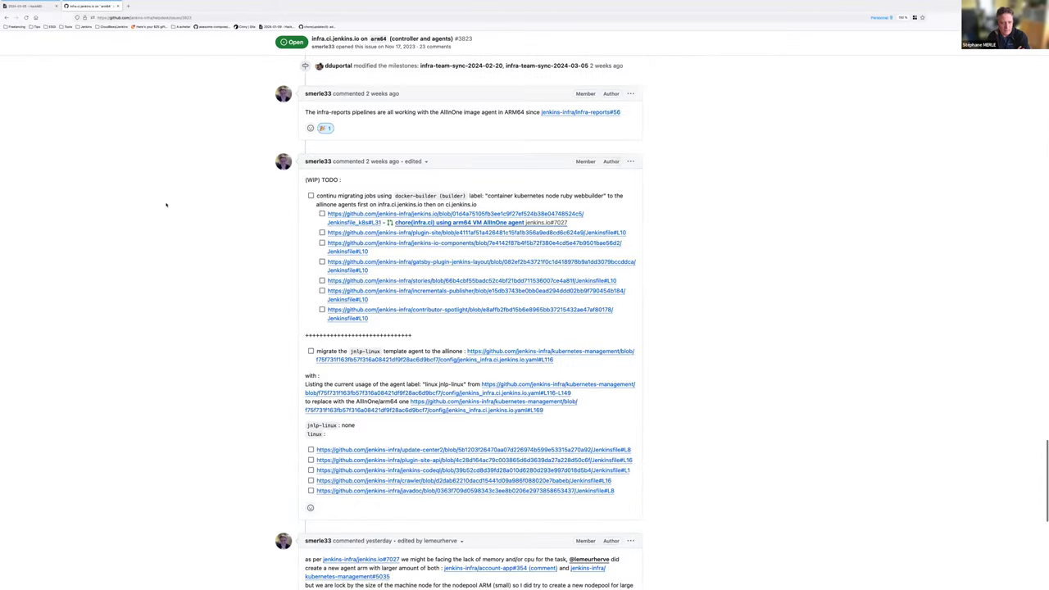
scroll(165, 205, "up", 2)
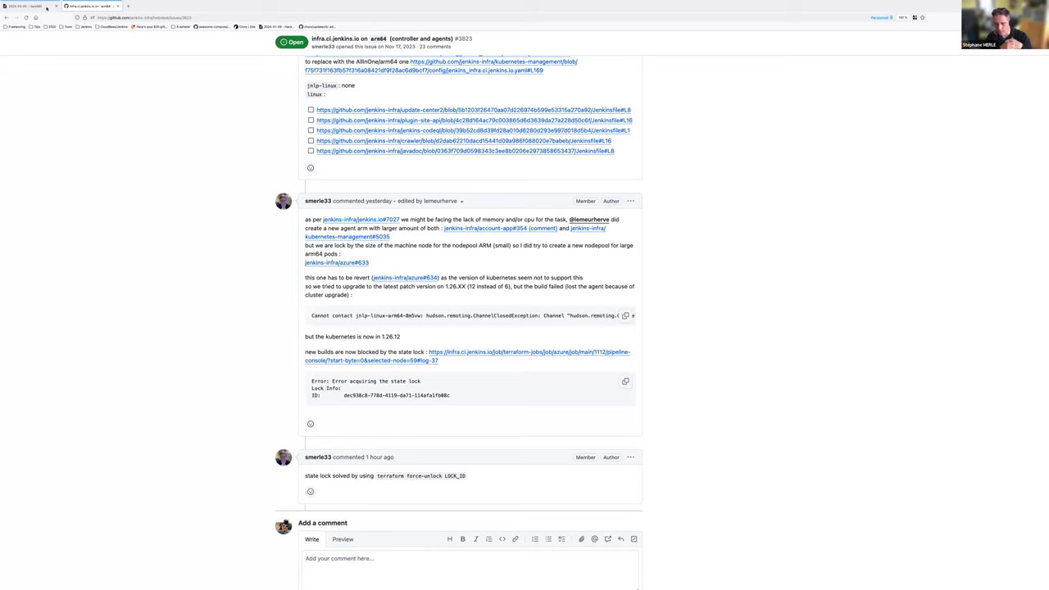
Back in the meeting notes, fill the bullet under issue 3823 with "Issue with some builds where `arm64` agent sizing was too small"
key("ctrl+shift+Tab")
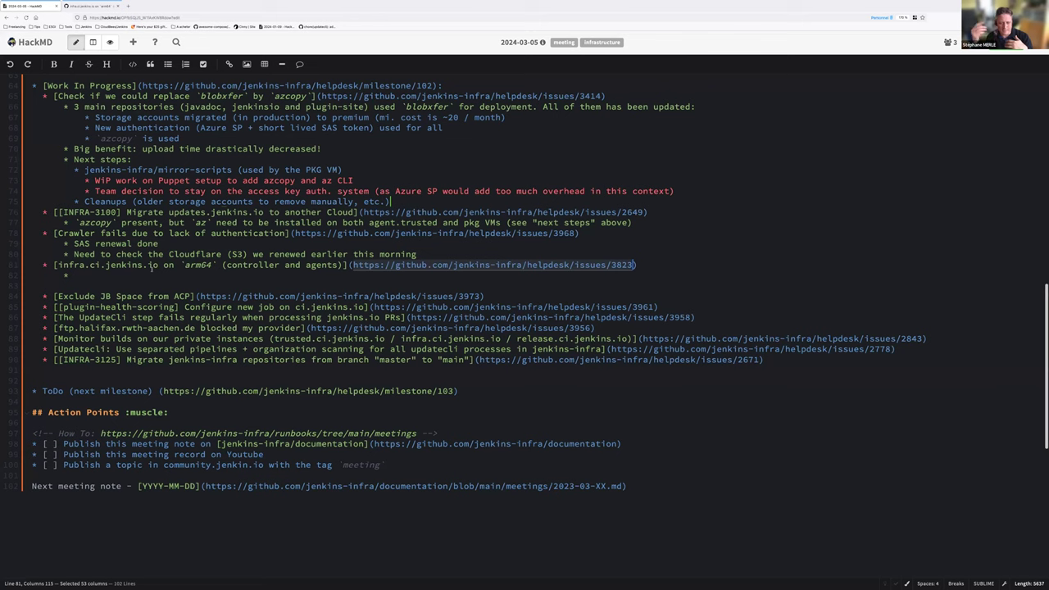
left_click(146, 273)
type("Issue ")
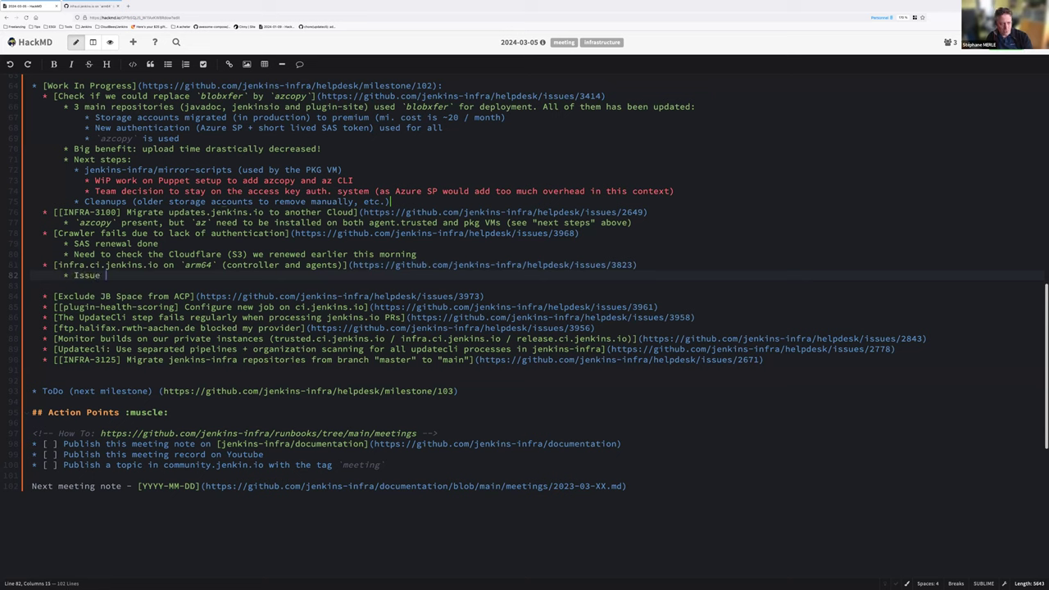
type("with some builds:")
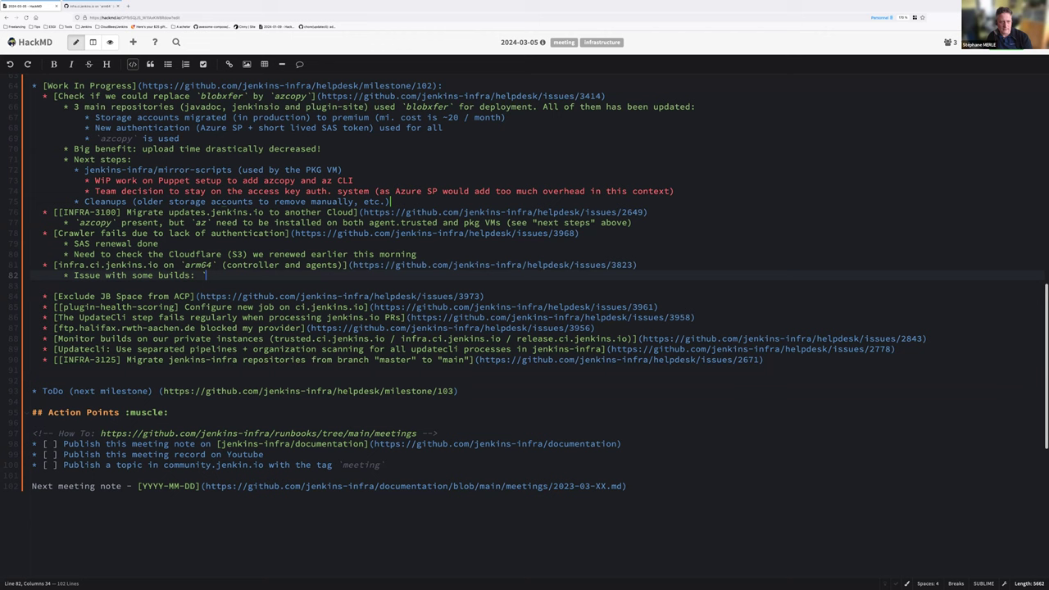
key("BackSpace")
key("BackSpace")
type("where")
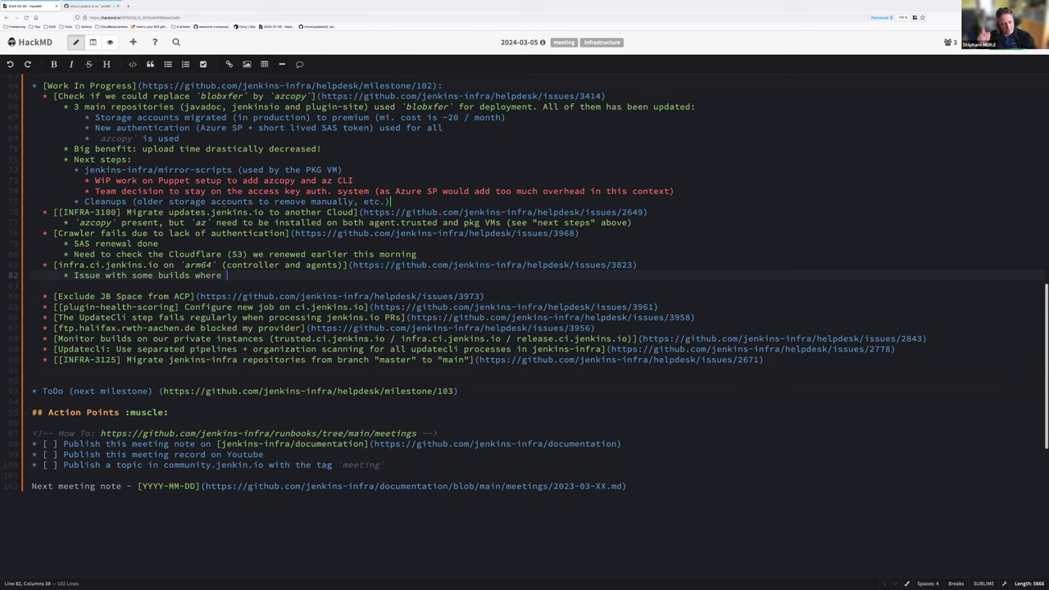
type(" `arm64` agent sizing was too small due")
key("BackSpace")
key("BackSpace")
key("BackSpace")
key("BackSpace")
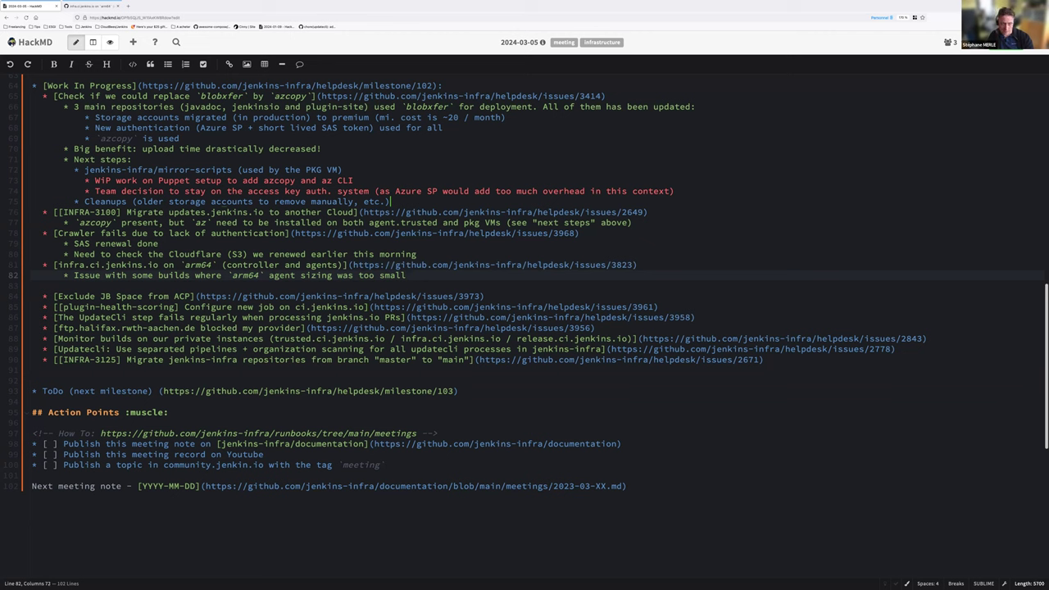
Append "(OOM killed agents)." to the bullet under issue 3823 and prefix it with "WiP:"
type("(OOM killed agents)")
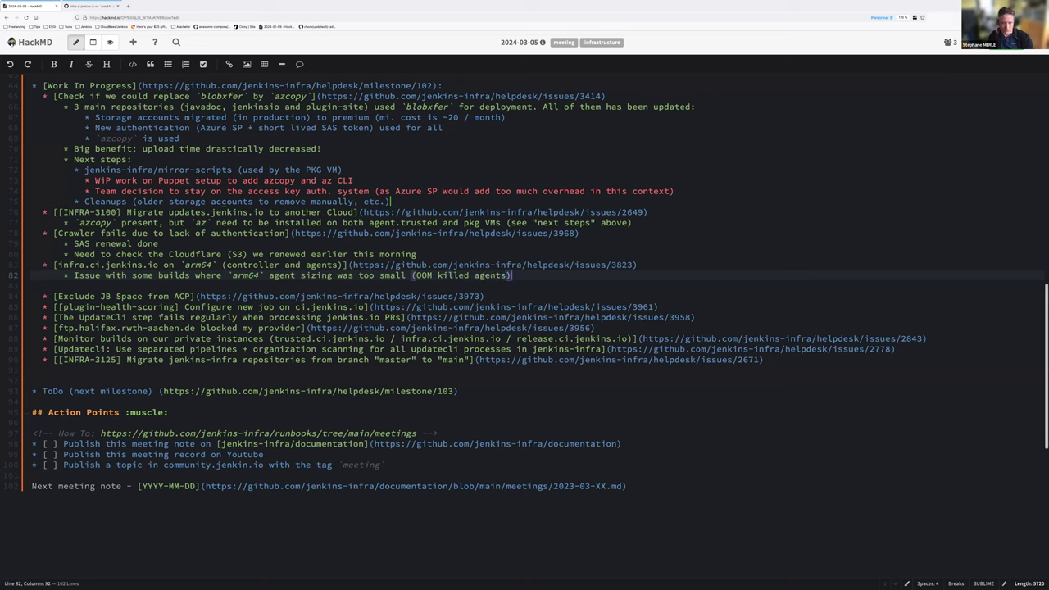
type(".")
left_click(74, 275)
type("WiP:")
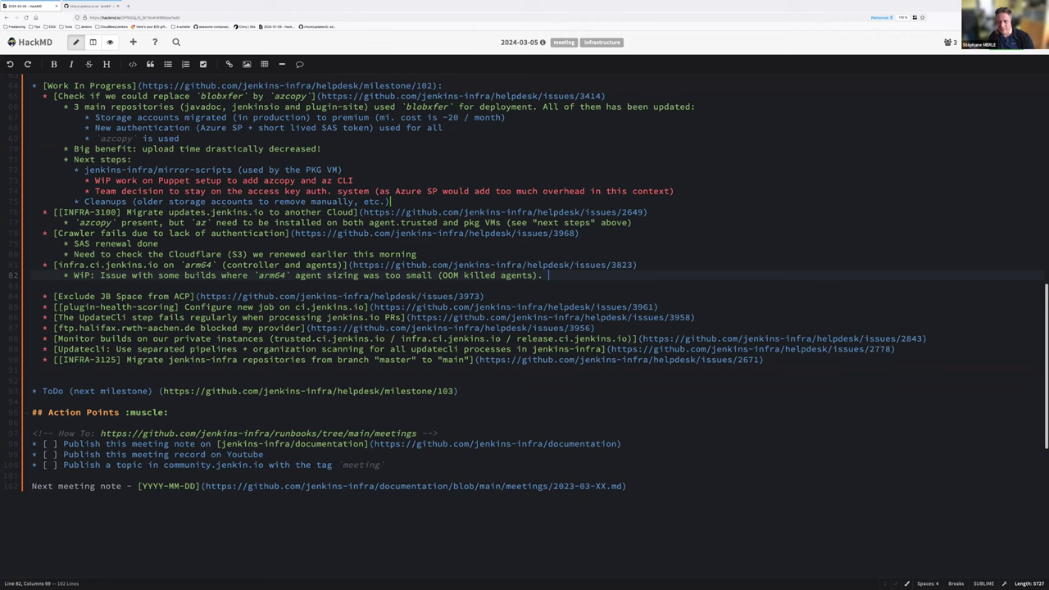
Add a sub-bullet under the WiP line: "Rabbit hole: bigger pod means bigger node pools which required a Kubernetes patch upgrade"
key("Return")
key("Tab")
type("Rabb")
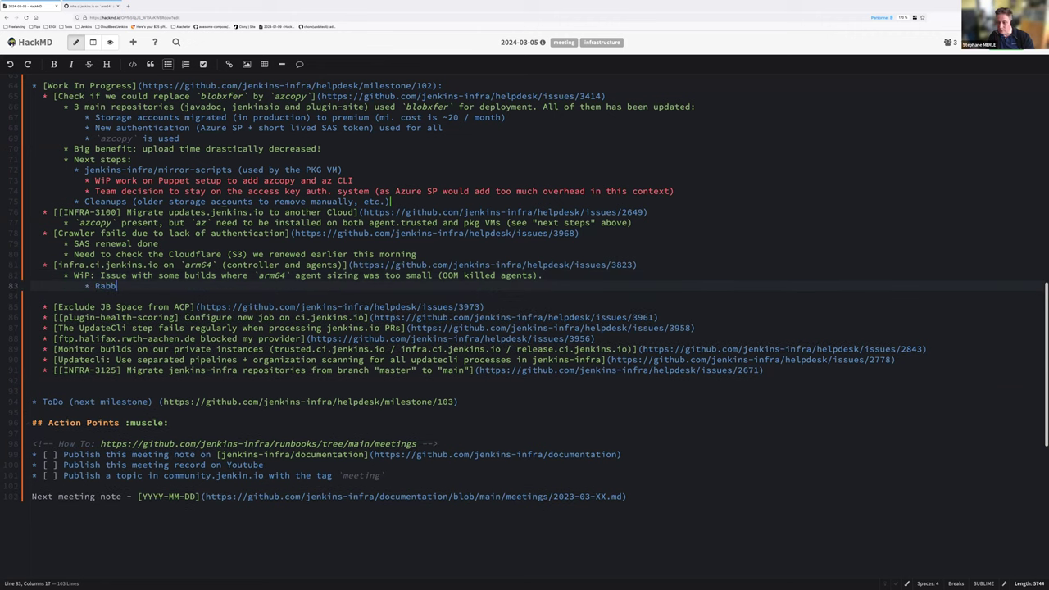
type("it hole: ")
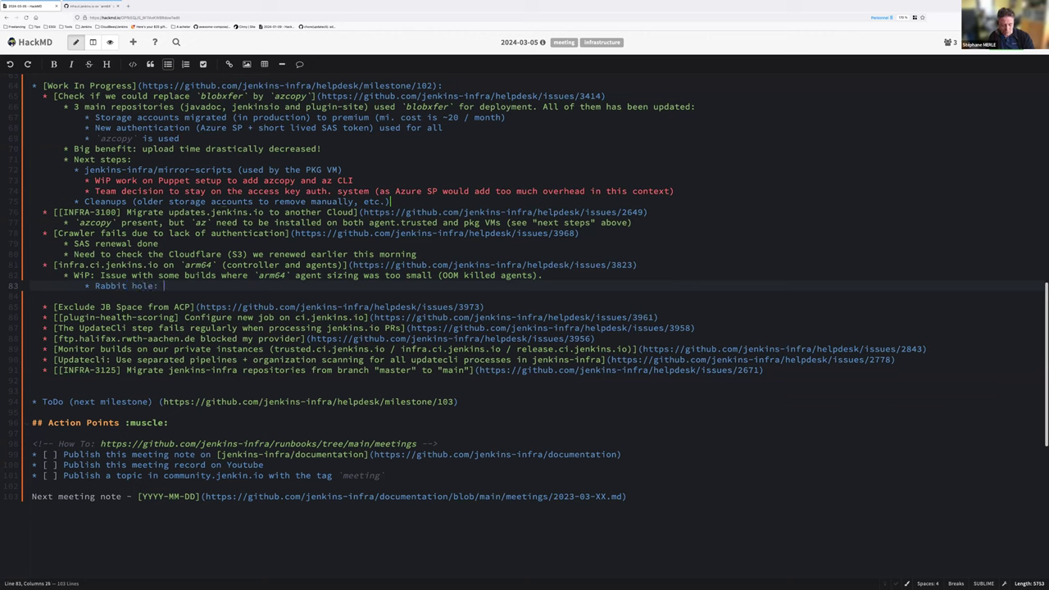
type("bigger n")
key("BackSpace")
type("pod means ")
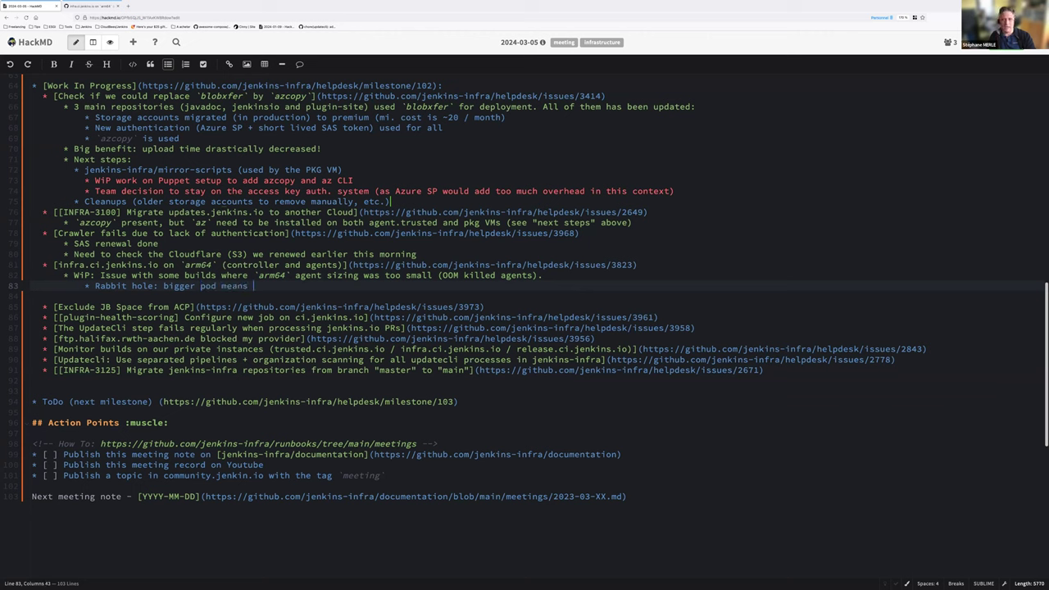
type("bigger node pools which required")
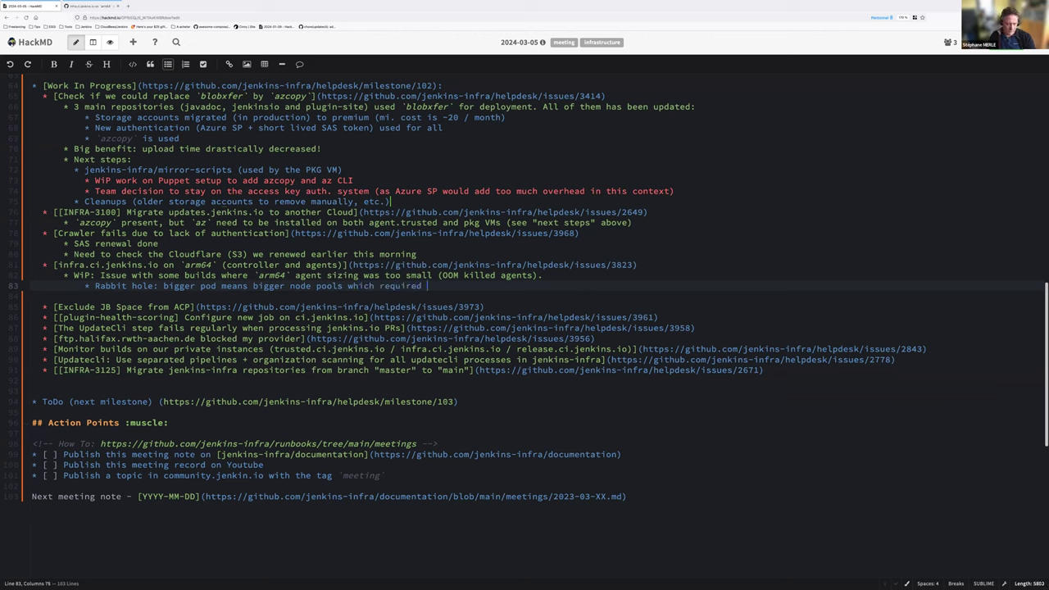
type(" a Kuberne")
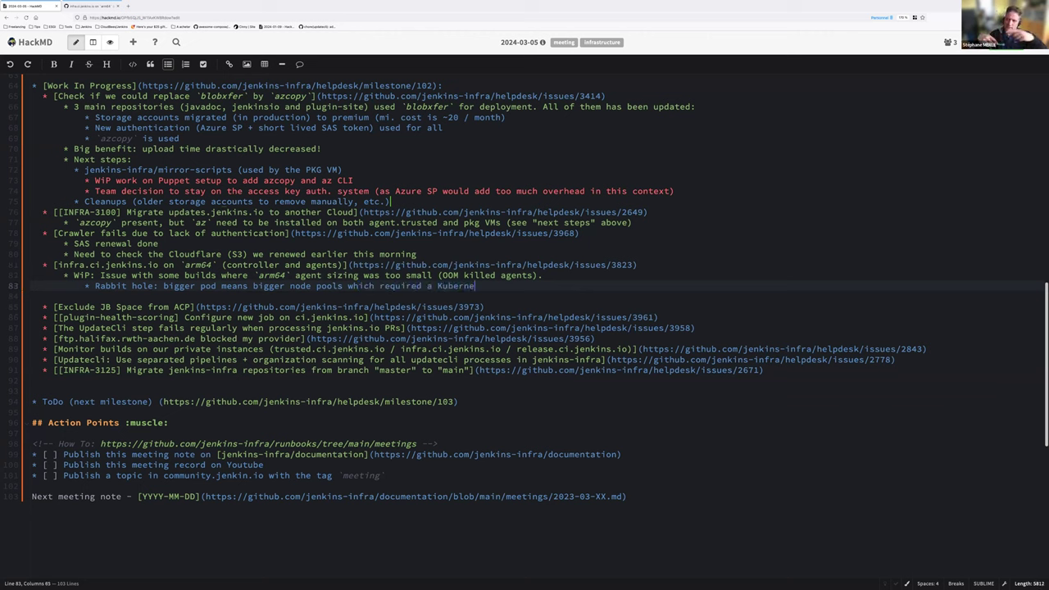
type("tes pa")
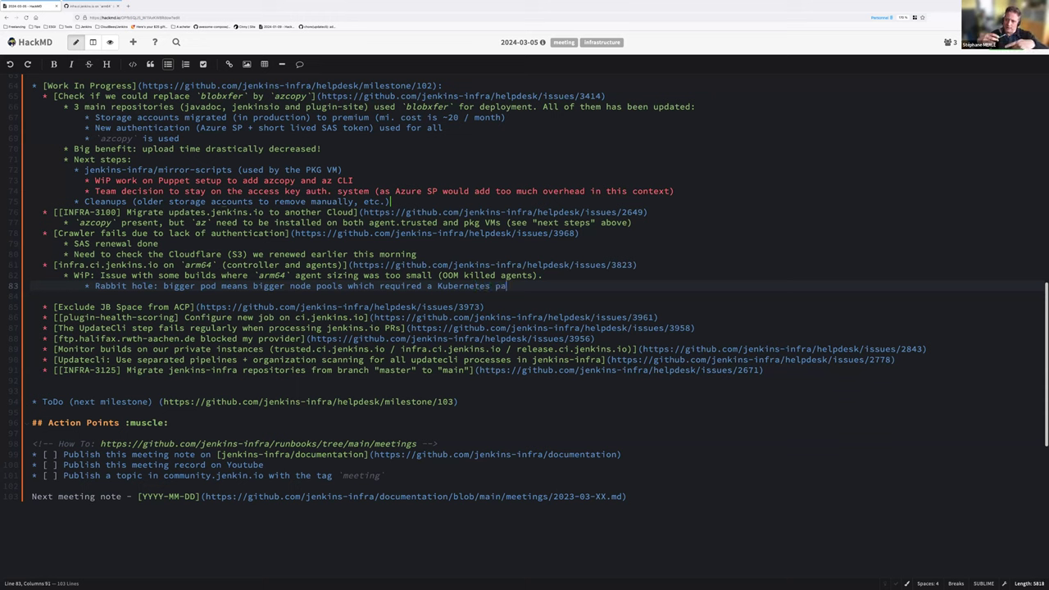
type("tch upgrade")
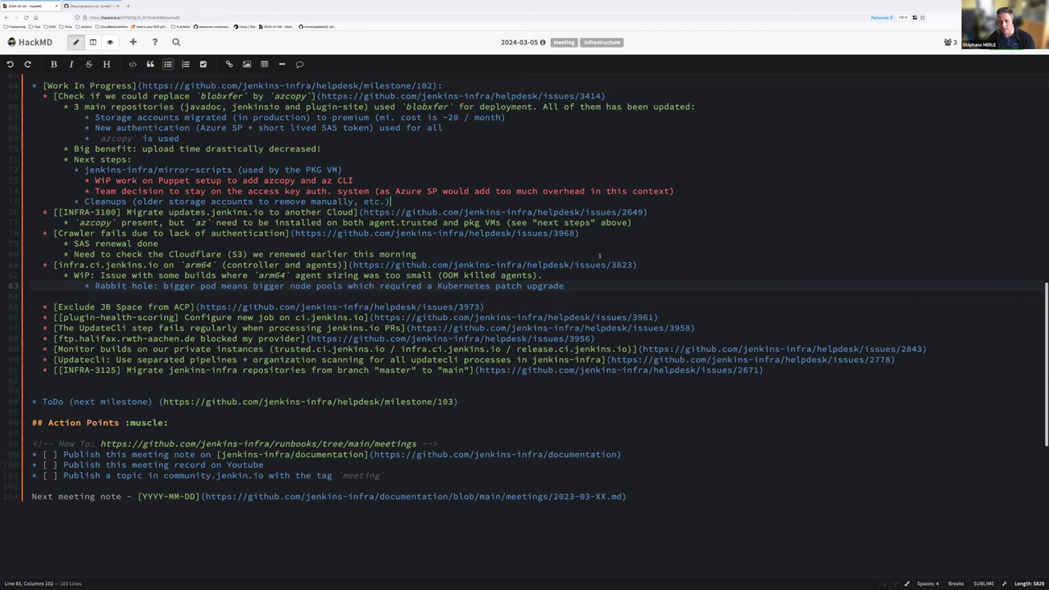
Add a sub-bullet below the rabbit hole line: "for jenkins.io, let's use an ARM64 VM to fit with ci.jenkins.io (risk: unavailable images)"
key("Return")
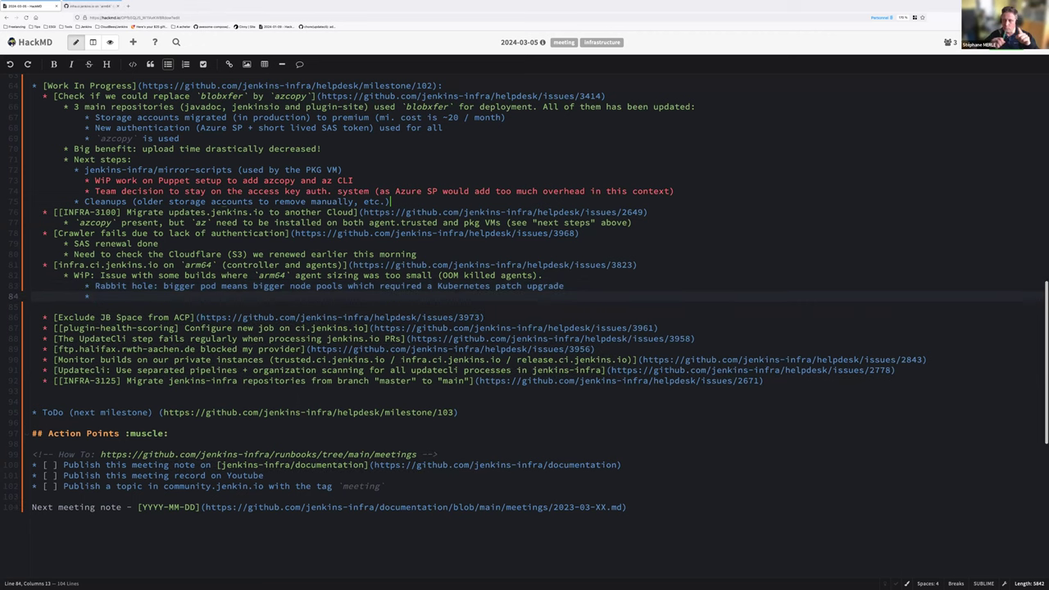
type("for")
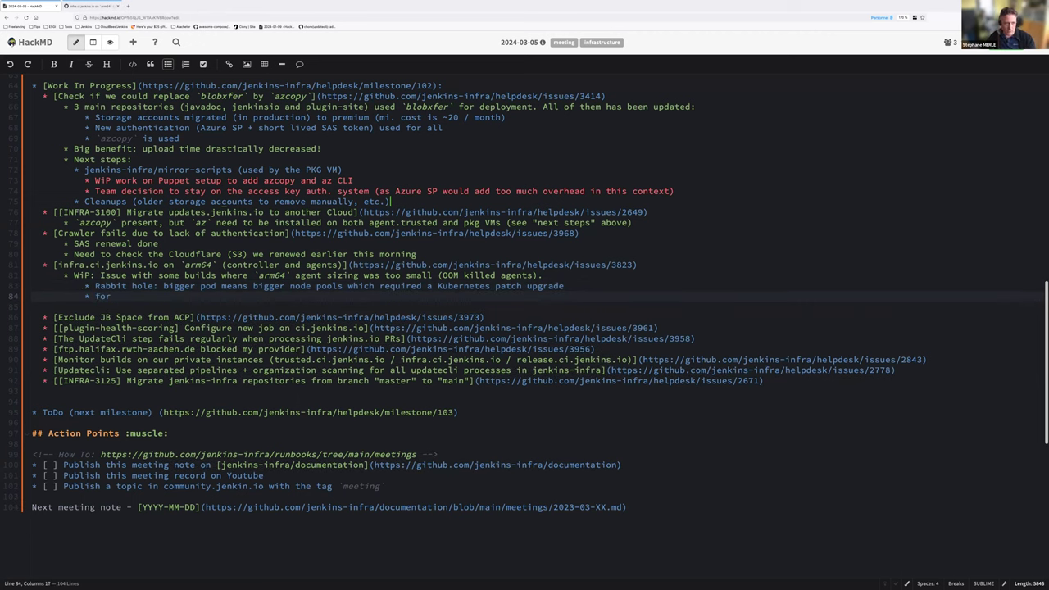
type(" jenkins")
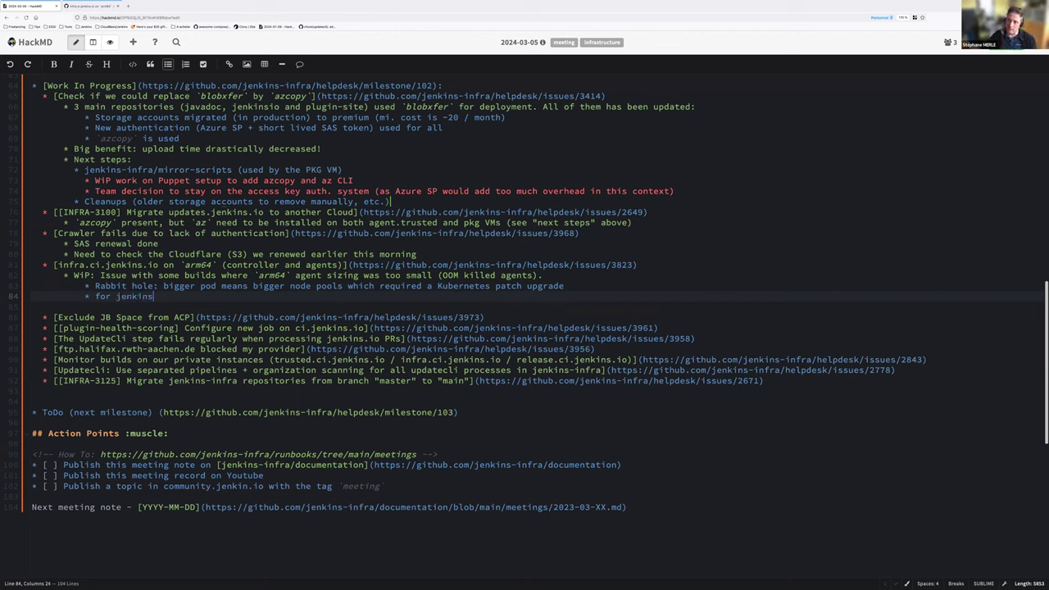
type(".io, let's use an ARM64")
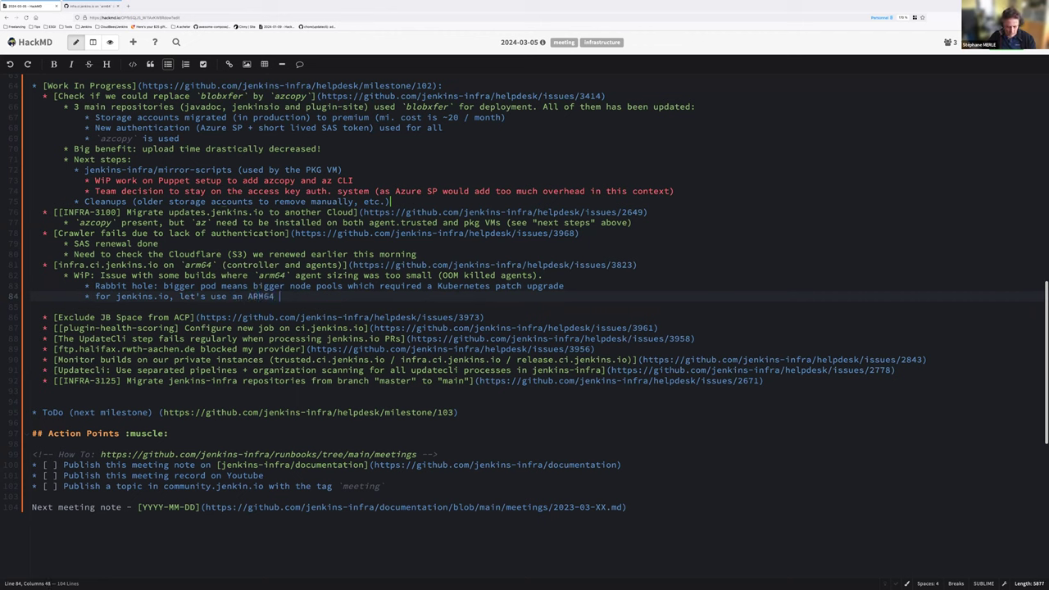
type(" VM to fit with ci.je")
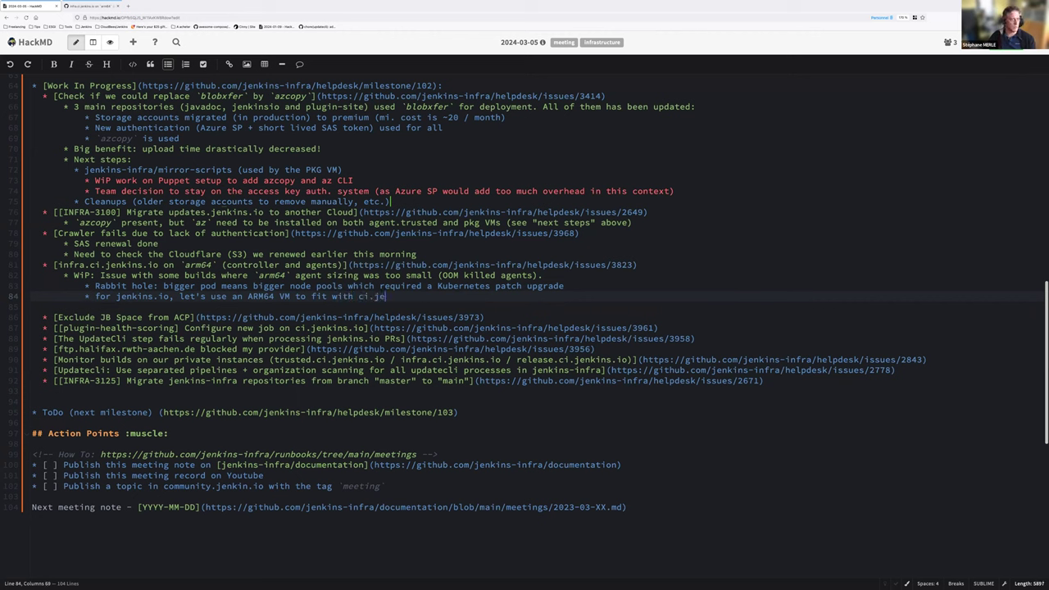
type("nkins.io")
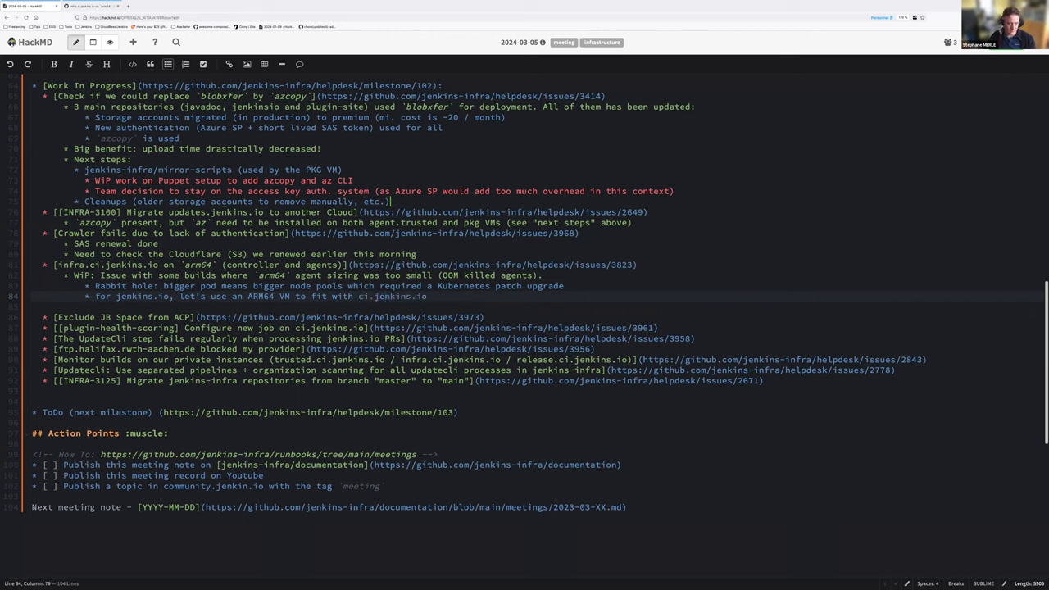
type(" (risk: unavailable images")
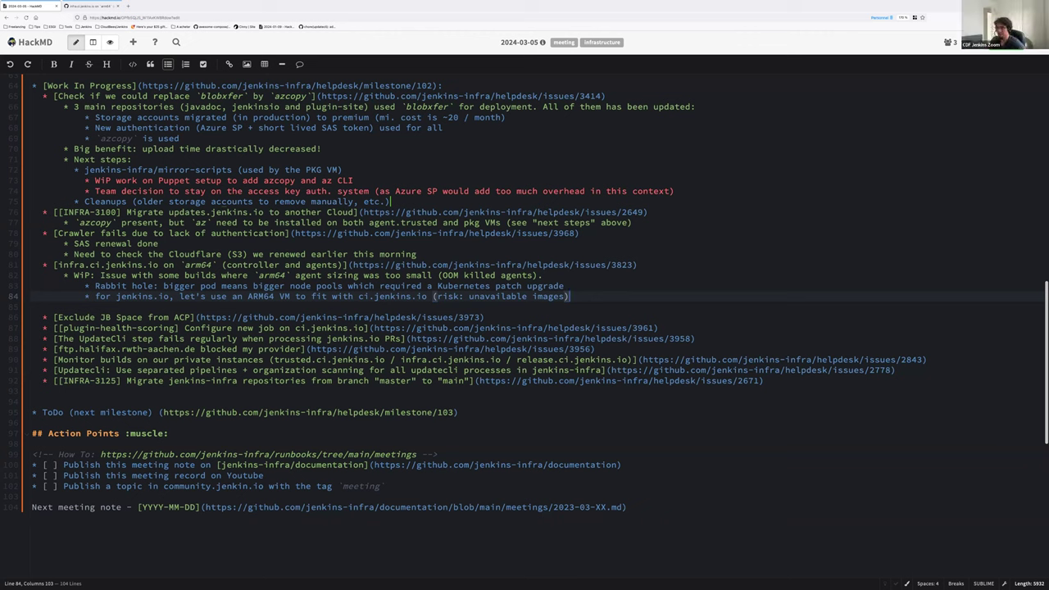
Add another sub-bullet under the WiP line of issue 3823: "for account-app, better to check if not the same"
key("Return")
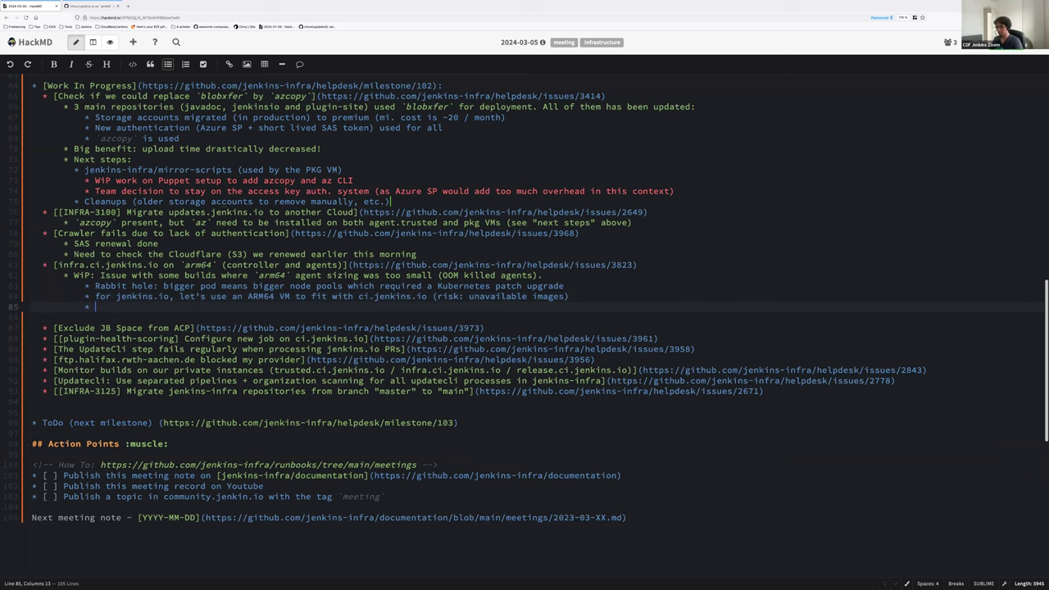
type("for account-app")
key("BackSpace")
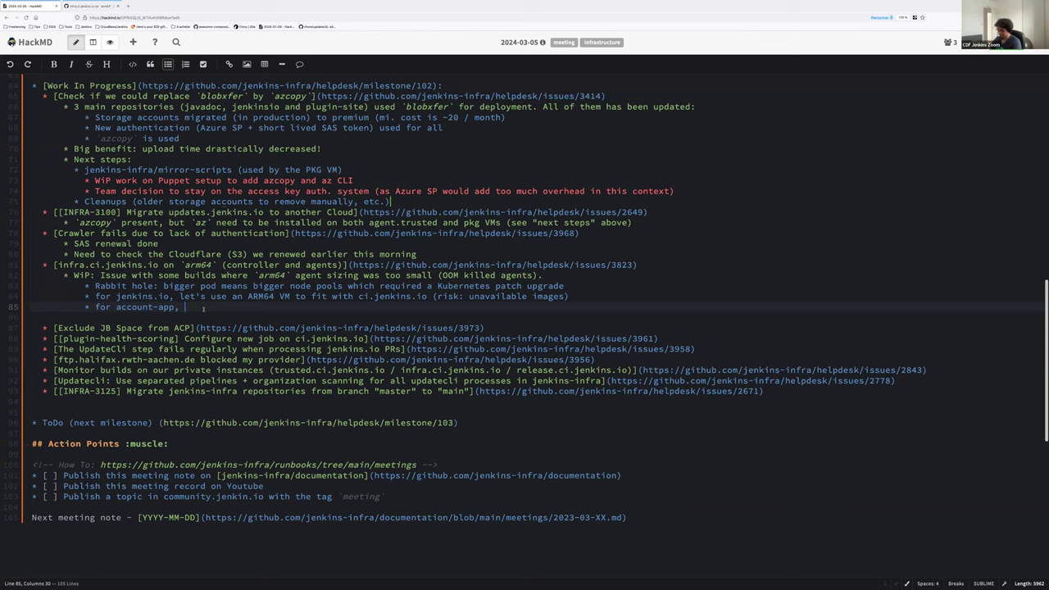
type("better to check if not the same")
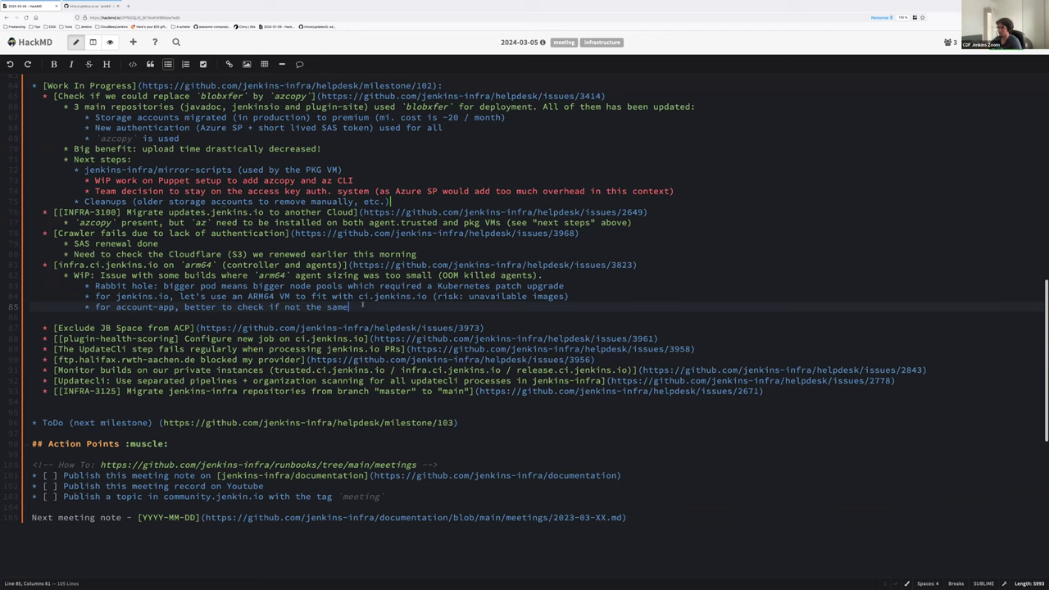
Return to the helpdesk issue 3823 page and examine the recent comments about the arm64 agents and account-app
left_click(92, 6)
scroll(124, 237, "up", 4)
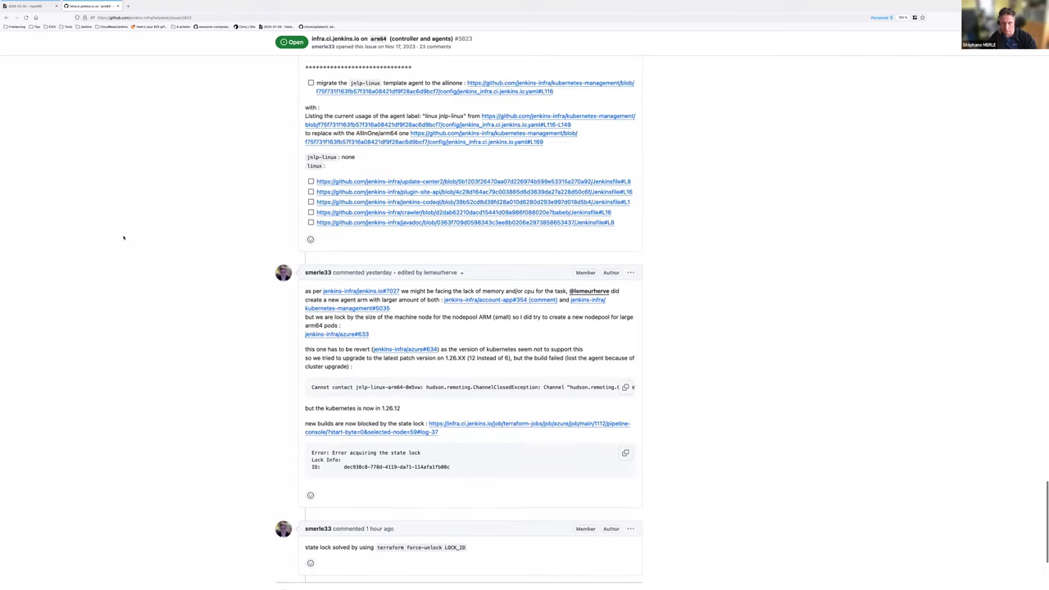
Go back to the HackMD meeting notes and move the "ftp.halifax.rwth-aachen.de blocked my provider" item above "Exclude JB Space from ACP"
scroll(124, 237, "up", 2)
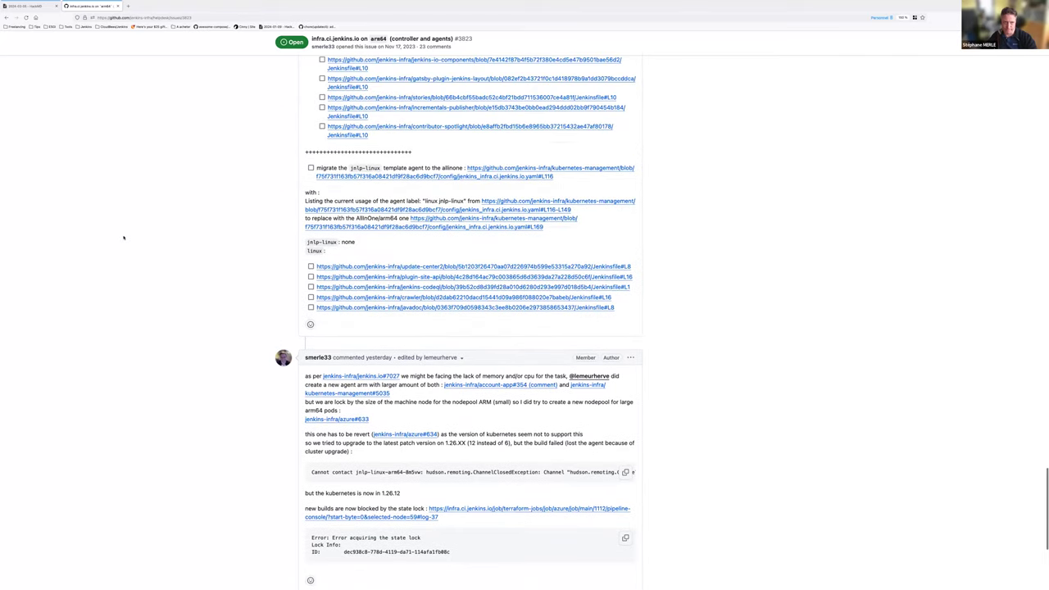
scroll(124, 238, "up", 2)
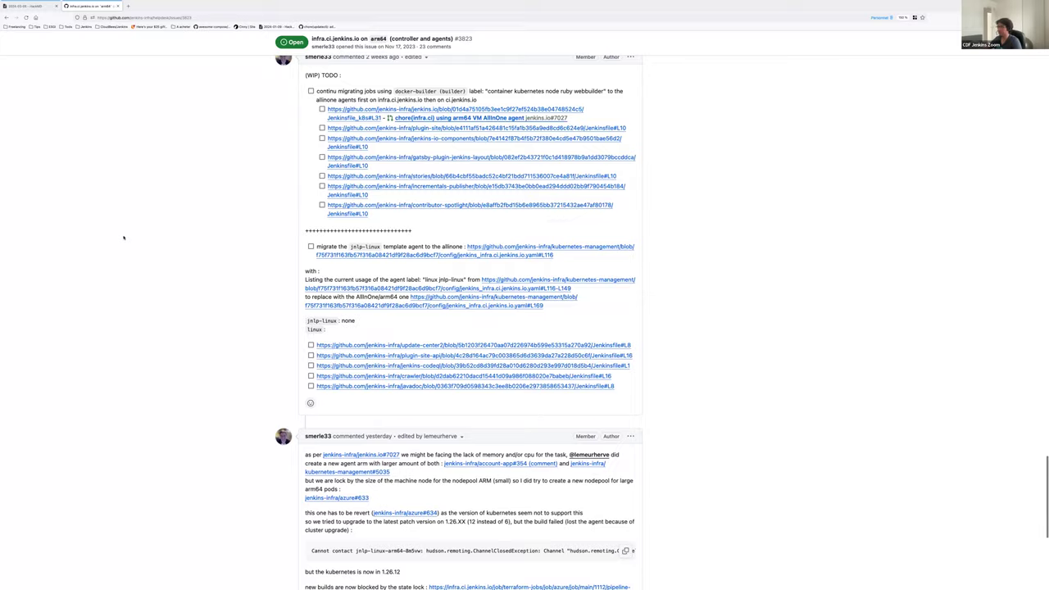
key("ctrl+shift+Tab")
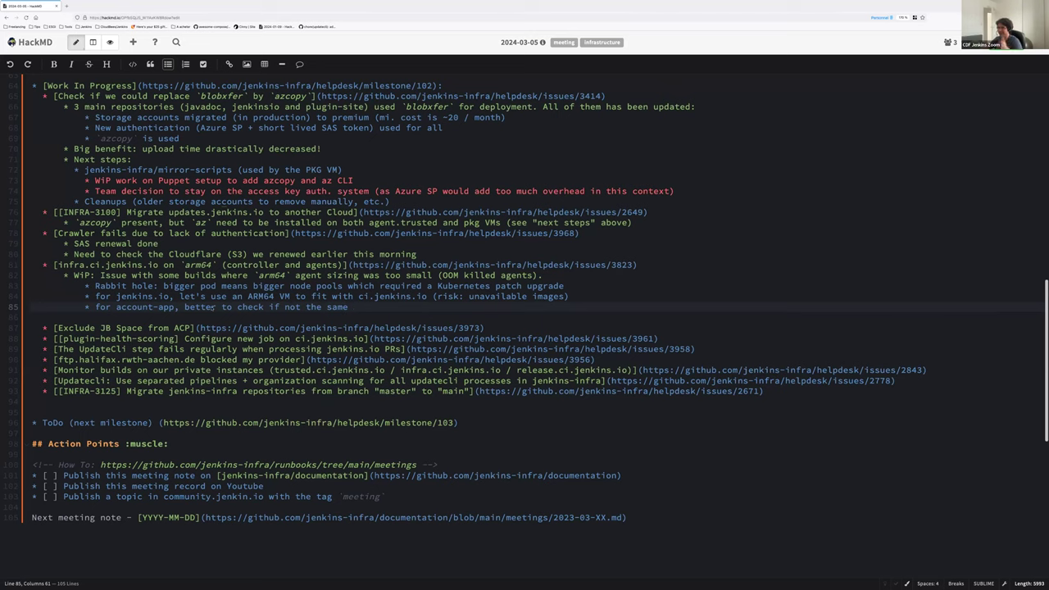
left_click(147, 327)
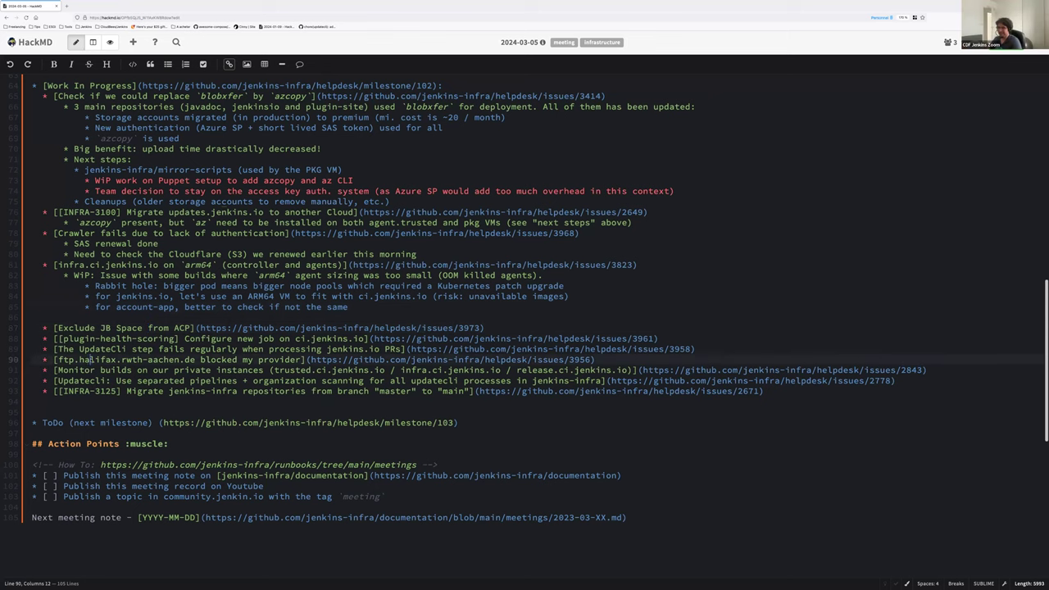
left_click_drag(43, 359, 595, 359)
key("ctrl+x")
left_click(42, 327)
key("ctrl+v")
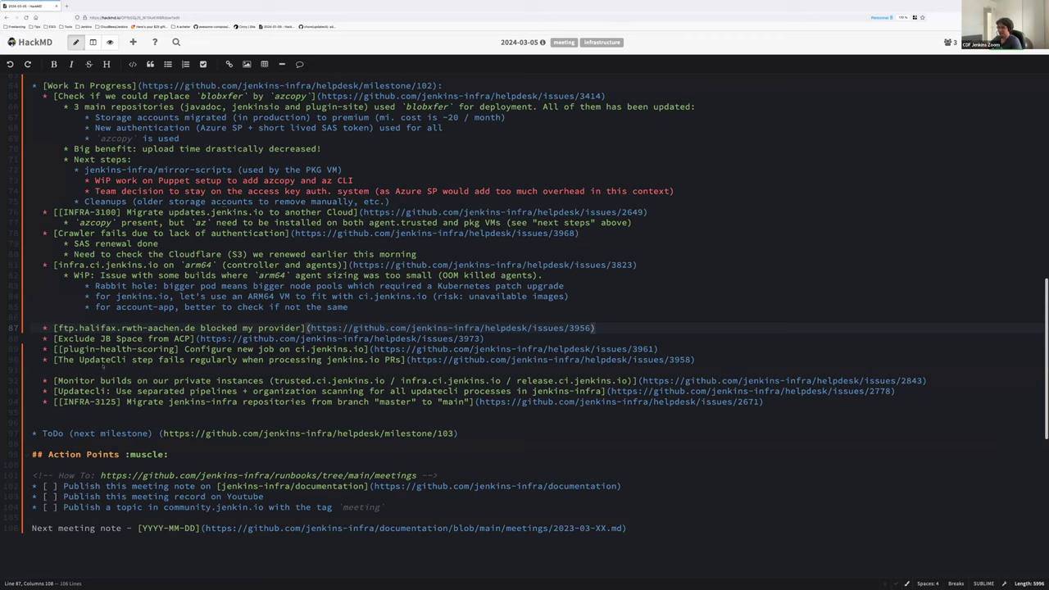
Open the linked helpdesk issue 3956 and read its most recent comments on the unblocking and the new mirror offer
left_click_drag(310, 327, 591, 328)
left_click(590, 328, "ctrl")
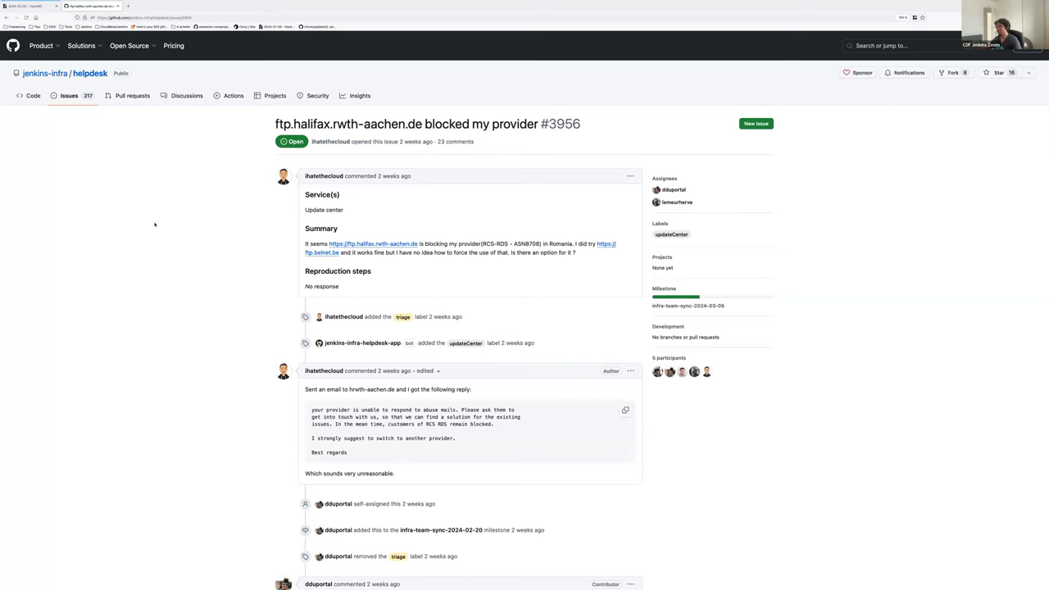
scroll(156, 241, "down", 1)
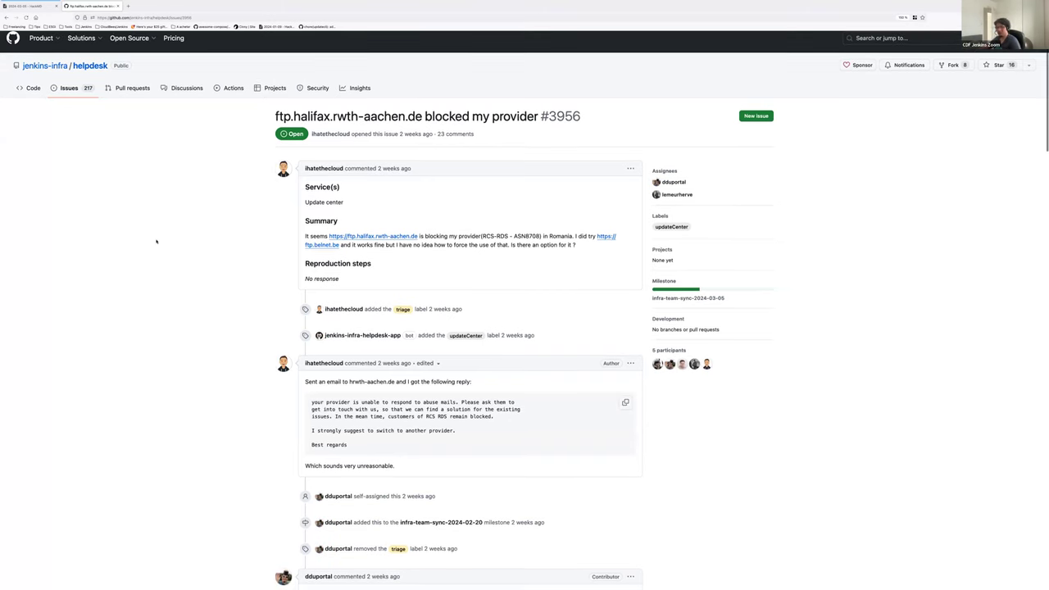
scroll(156, 240, "down", 20)
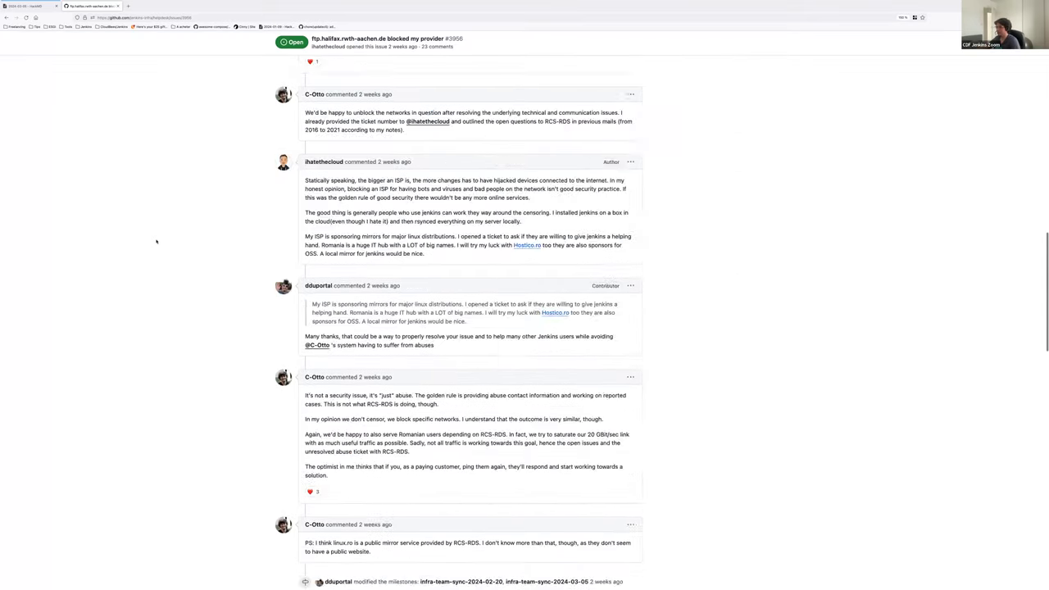
scroll(157, 241, "down", 2)
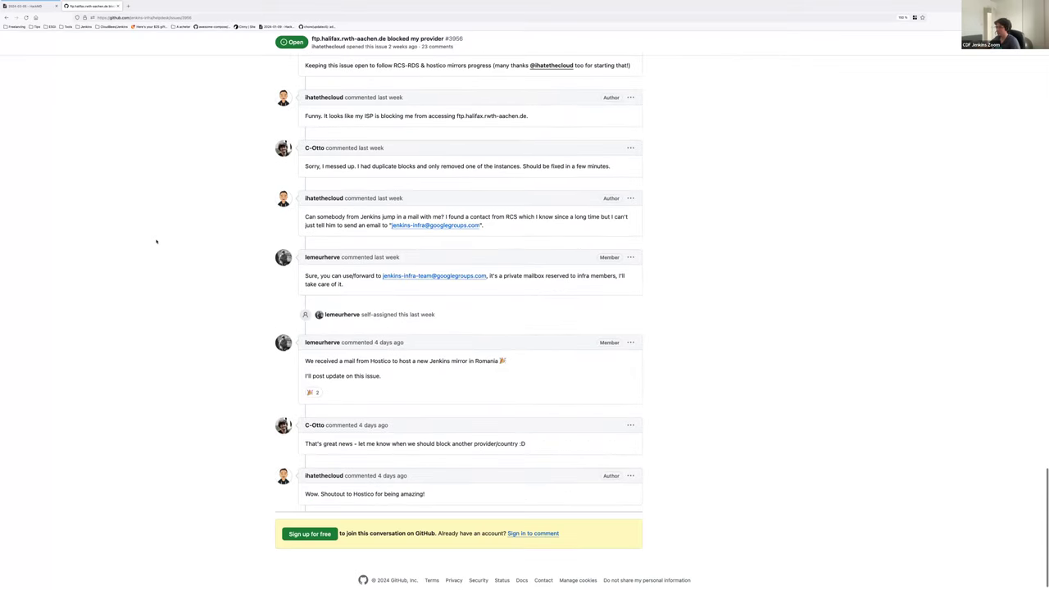
scroll(156, 240, "up", 1)
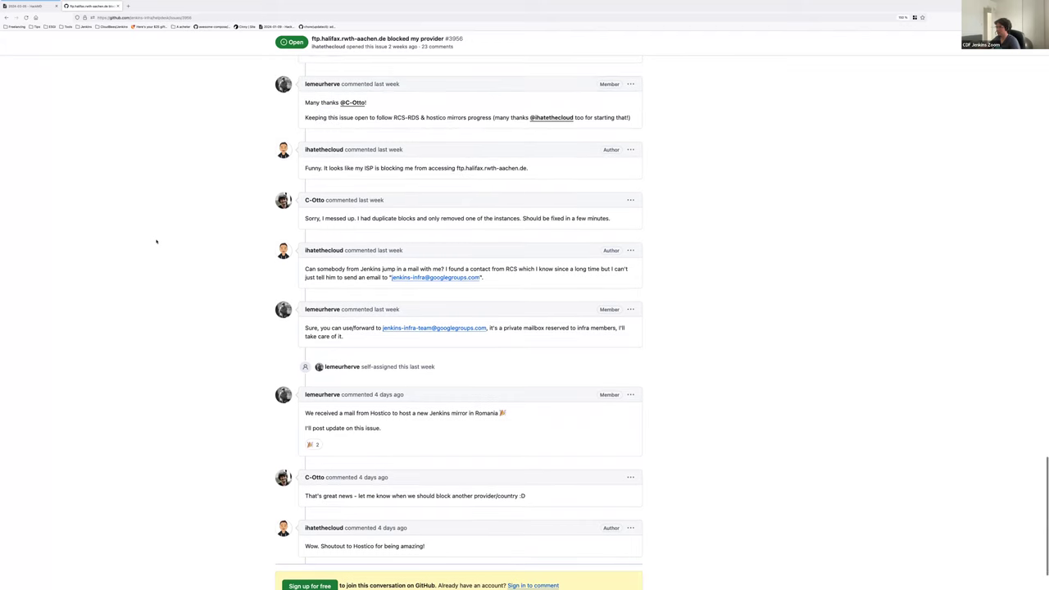
scroll(157, 241, "up", 1)
scroll(156, 241, "up", 1)
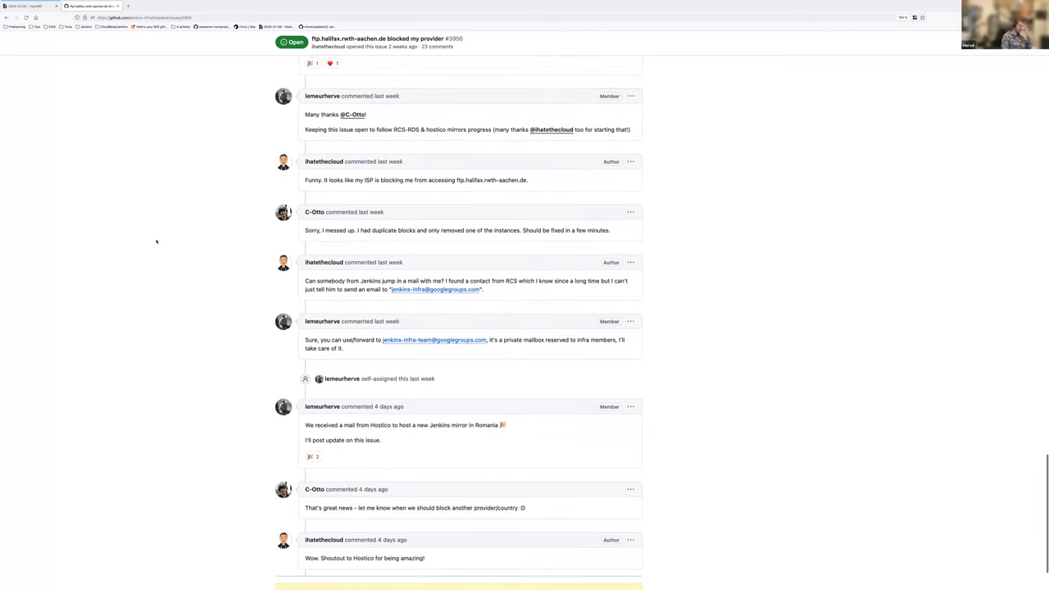
scroll(156, 241, "up", 1)
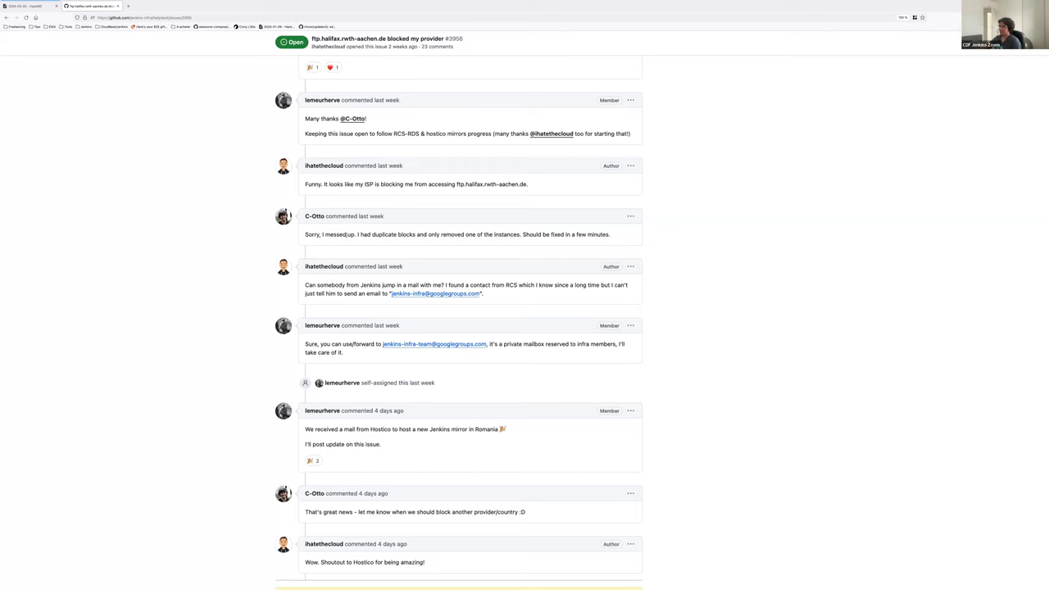
triple_click(347, 234)
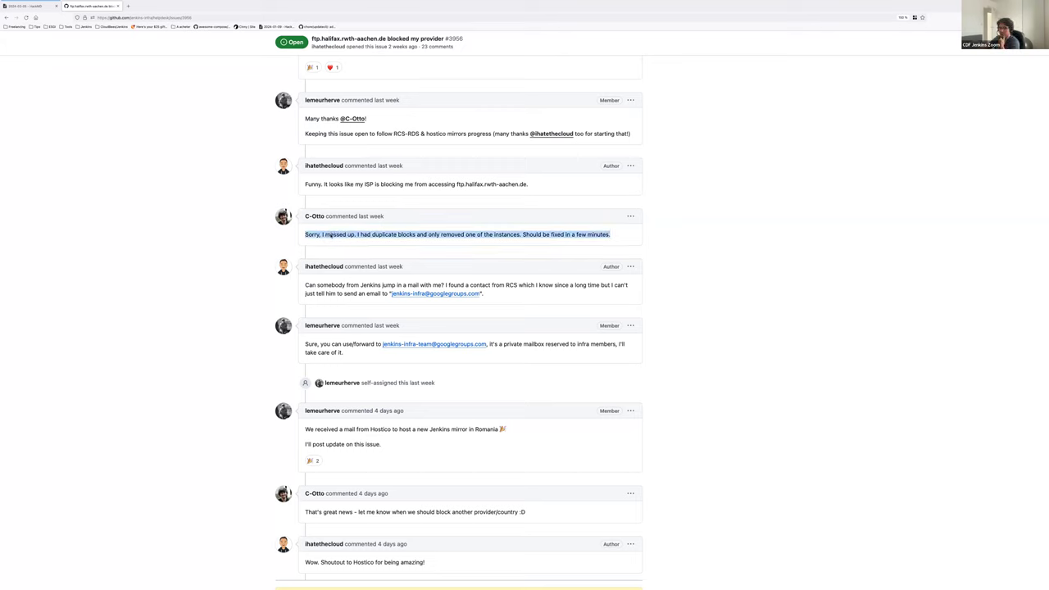
left_click(143, 304)
scroll(143, 305, "down", 1)
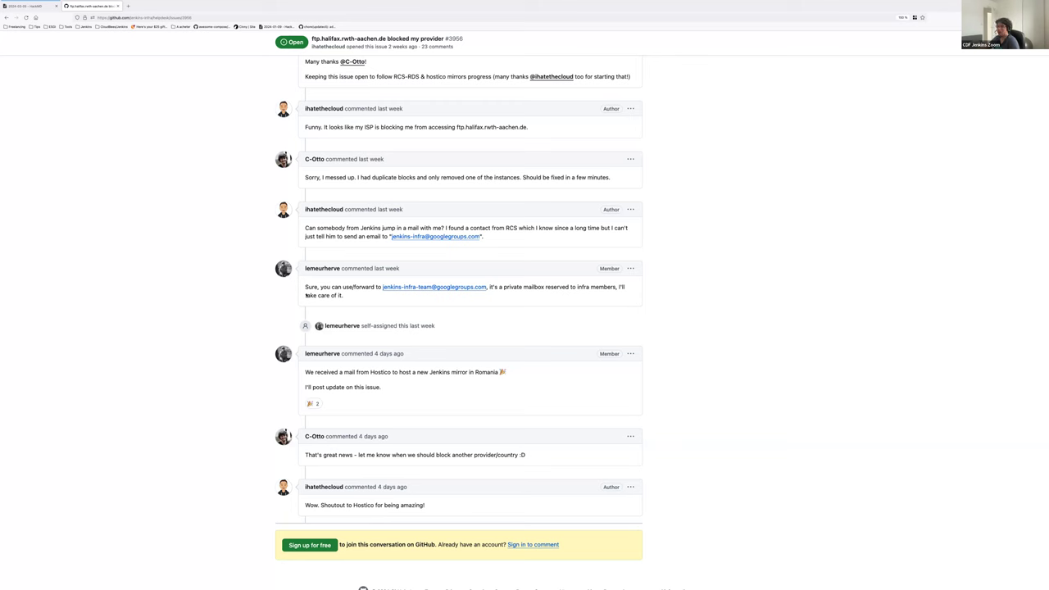
In the notes, add the sub-bullet "Should be closeable: let's confirm the user is now unblocked" under the ftp.halifax item
key("ctrl+shift+Tab")
left_click(157, 327)
key("End")
key("Return")
key("Tab")
type("Should be close")
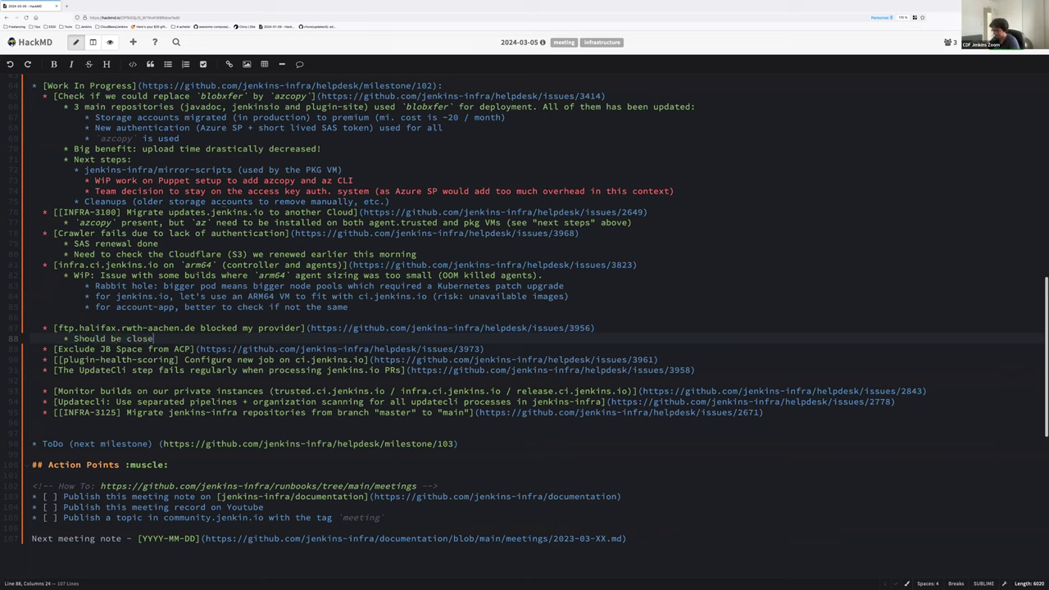
type("able: let's confirm the user is no")
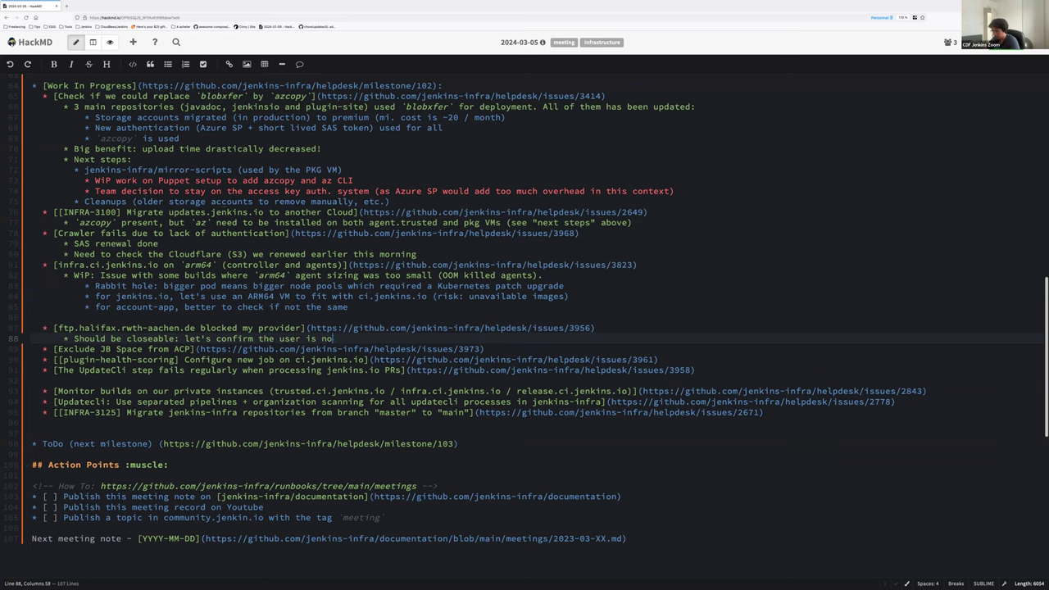
type("w unblocked")
Add the sub-bullet "Let's open a distinct issue about the new mirror provider" and insert an empty line beneath it
key("Return")
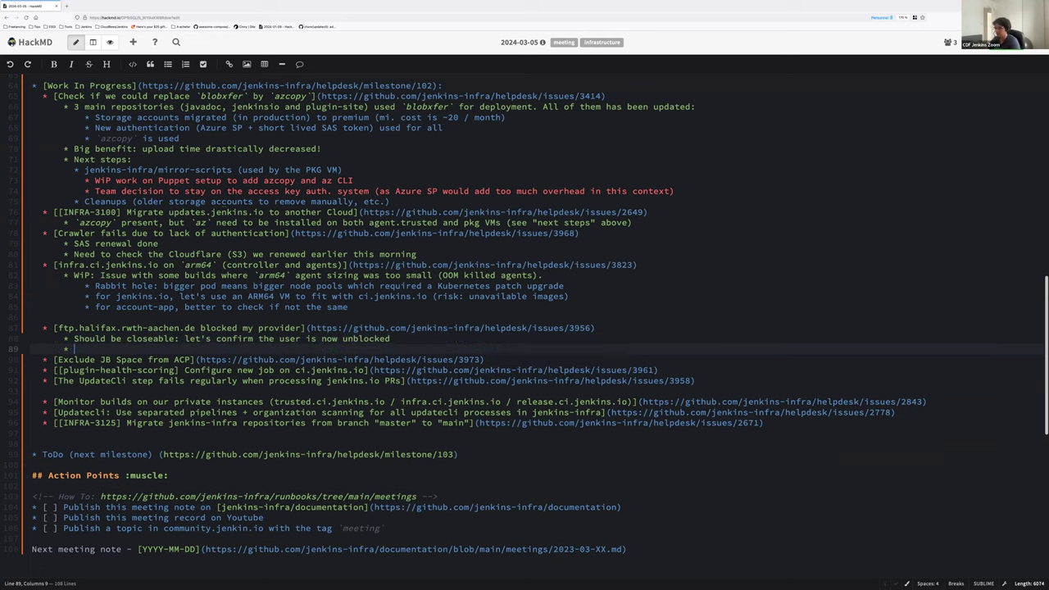
type("Let's open a distinct issue ")
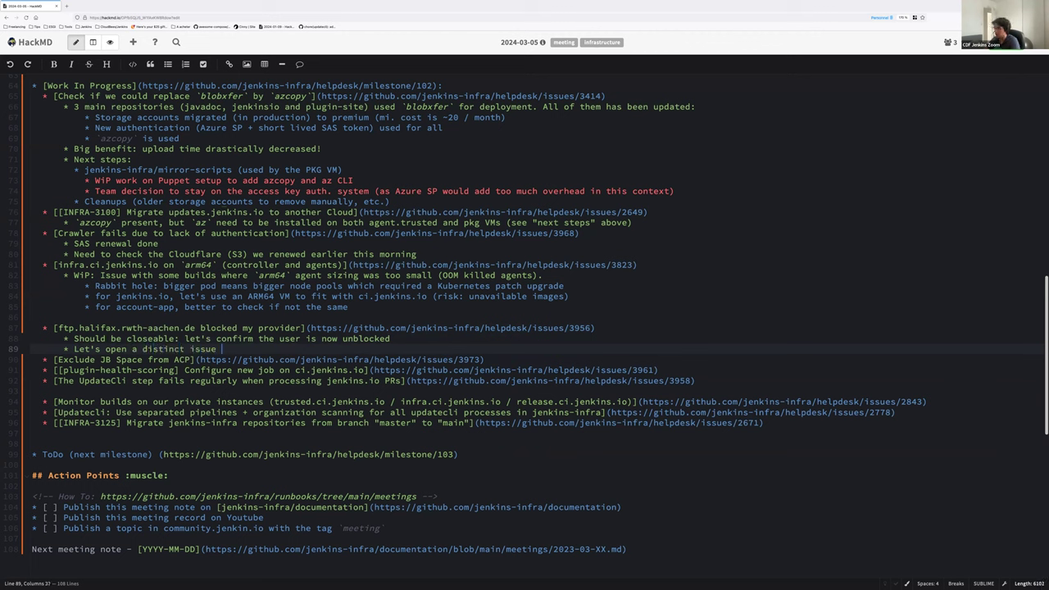
type("about the new m")
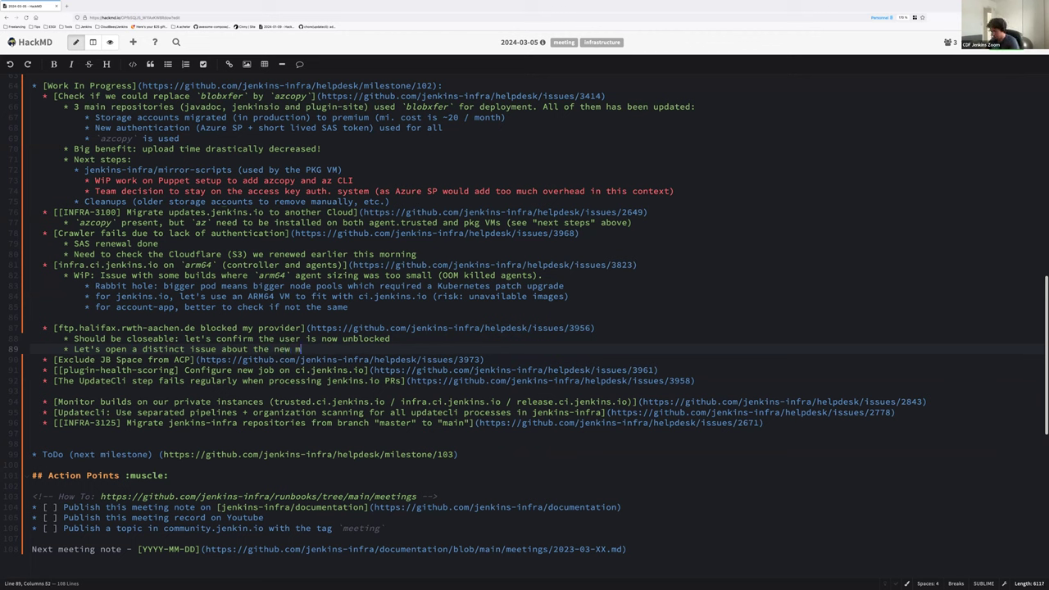
type("irror provider")
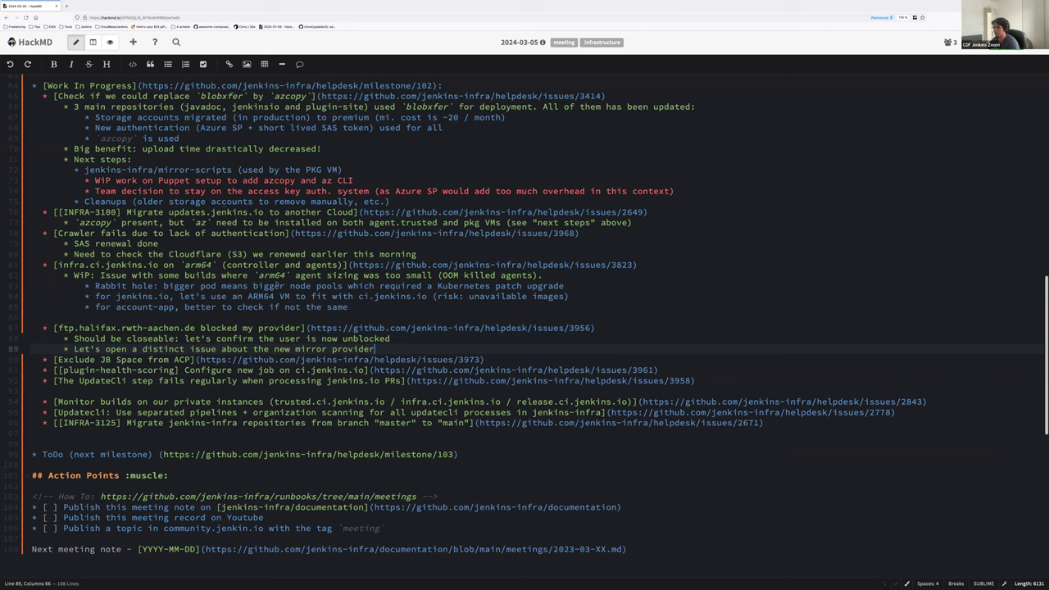
key("Return")
key("shift+Home")
key("BackSpace")
key("Up")
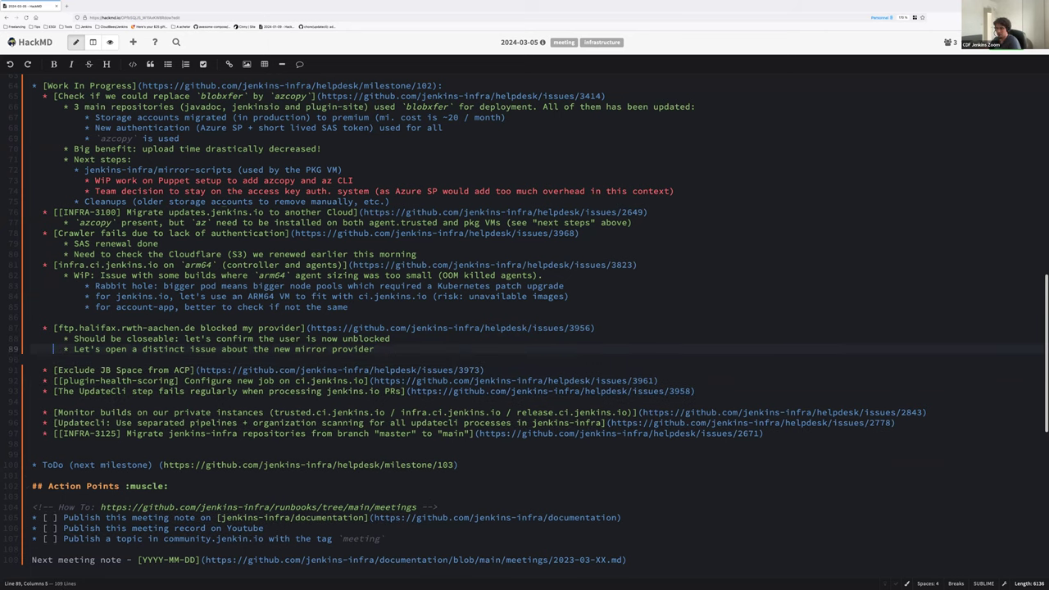
Append "Hostico" in quotes and (:party:) to the new mirror provider note, and start a nested bullet under it
key("End")
type("\"H")
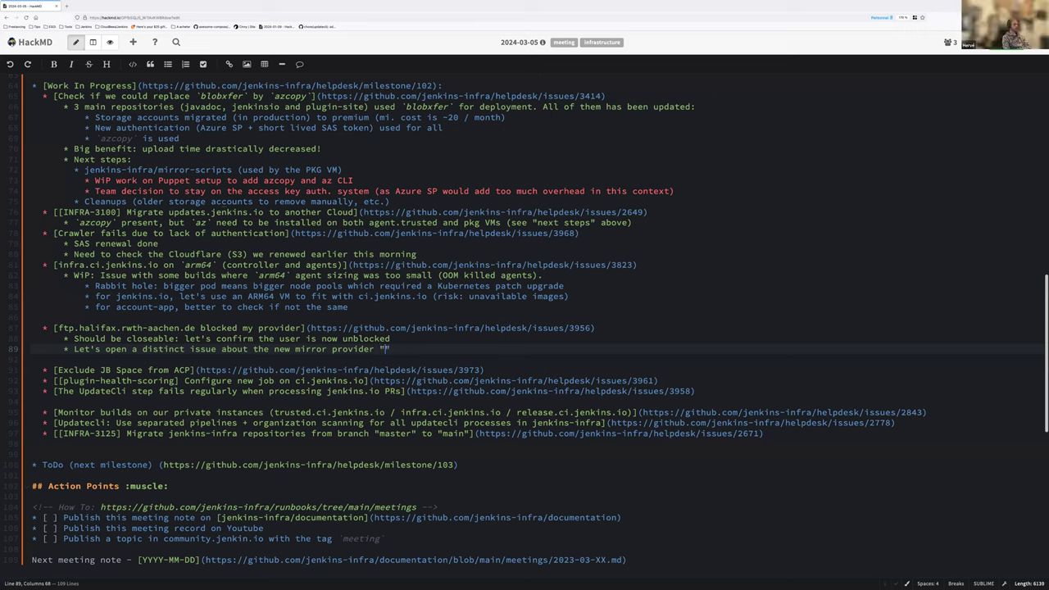
type("ostico\" (:party:")
key("End")
key("Return")
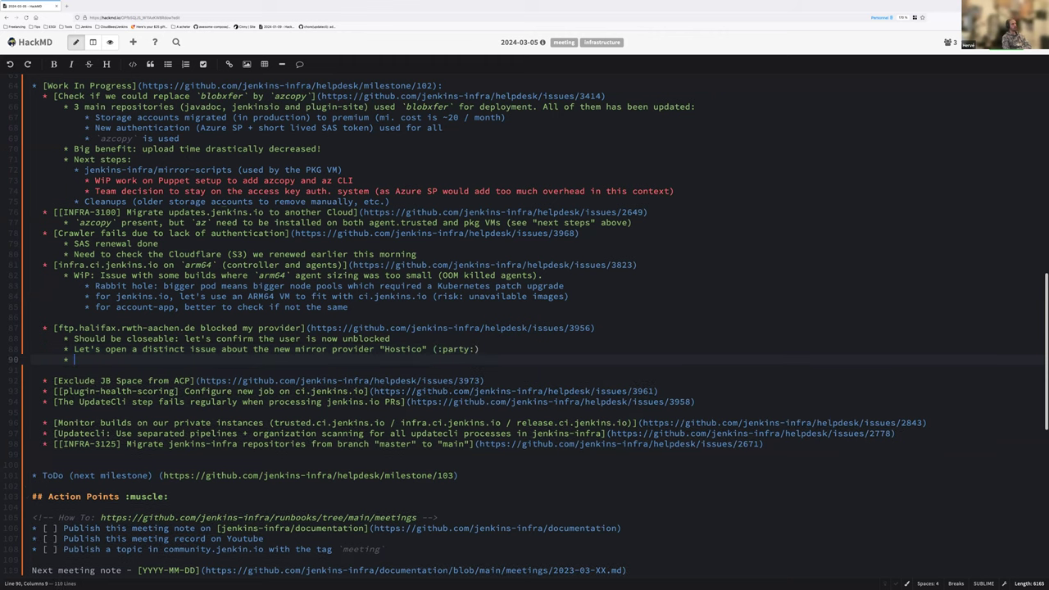
key("Tab")
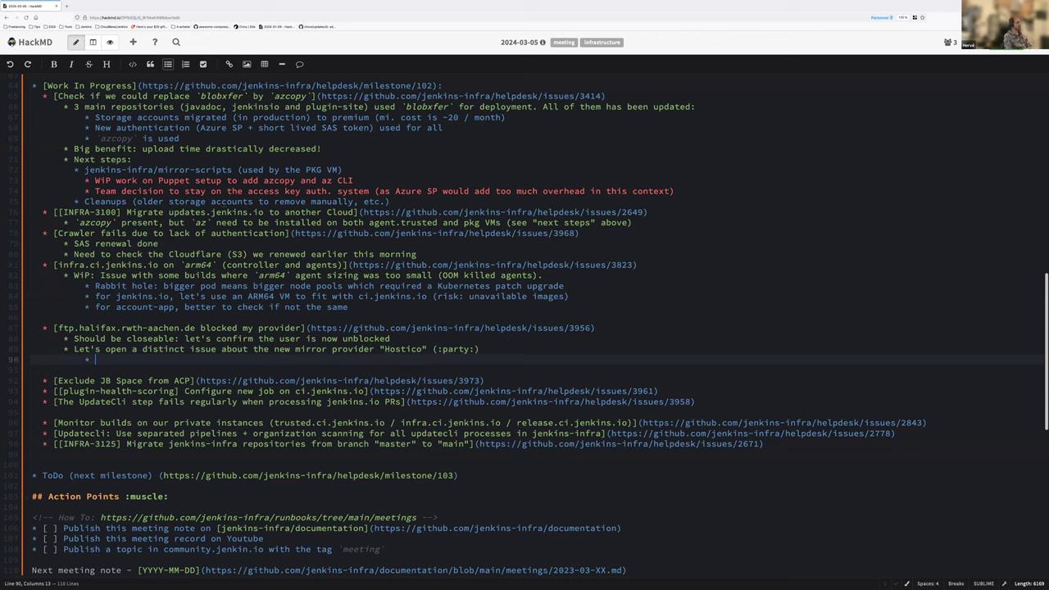
Remove the empty line above the "Monitor builds on our private instances" item and change the next meeting note link's year to 2024
left_click(185, 414)
key("BackSpace")
key("BackSpace")
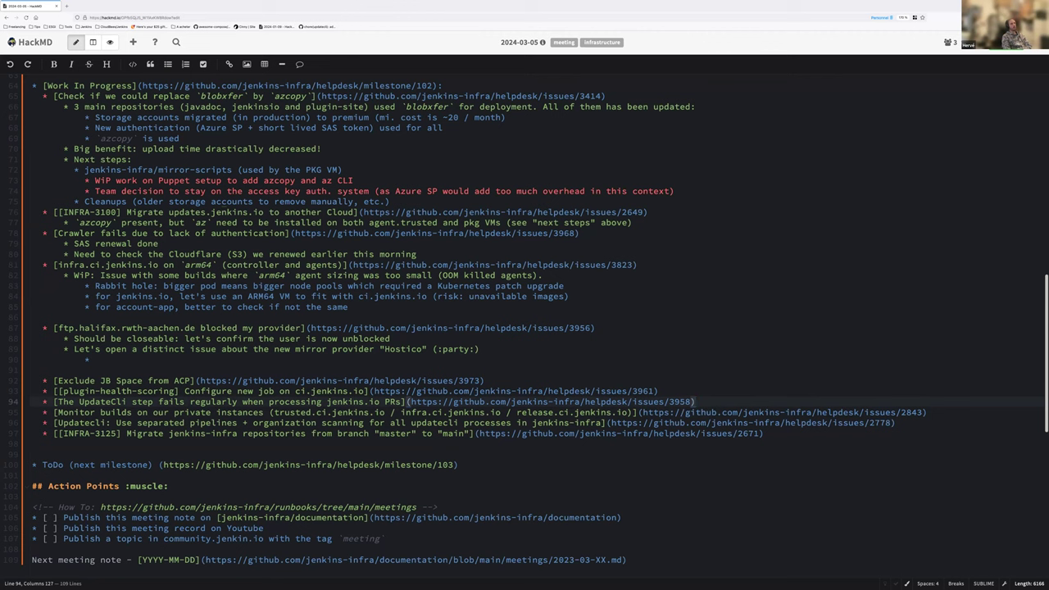
left_click(576, 559)
key("BackSpace")
type("4")
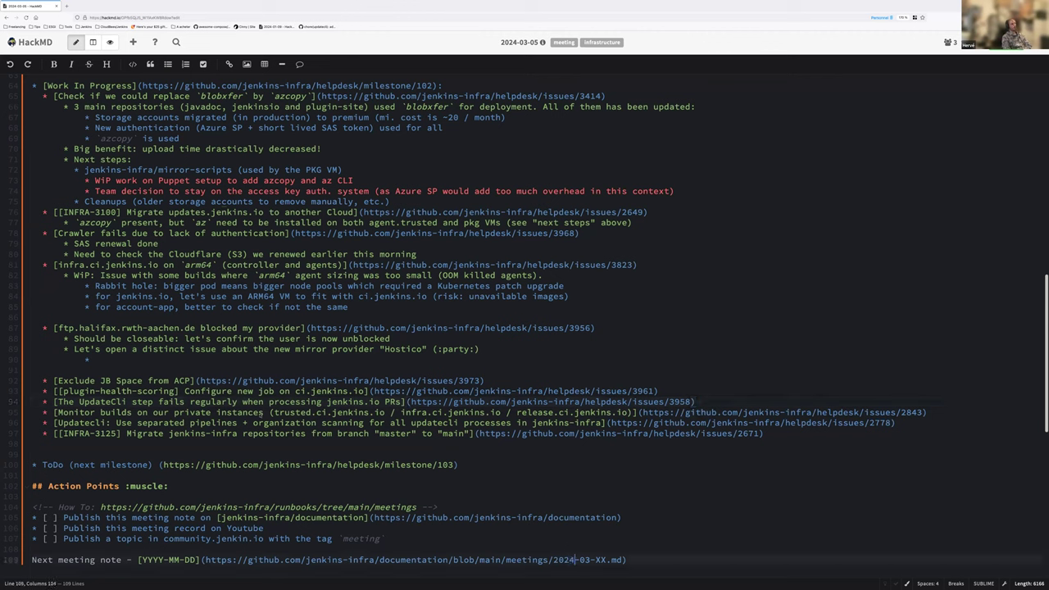
Fill the nested bullet under Hostico with "HTTP and sync ok, missing rsync or FTP for us to check in mirrorbits: almost there"
left_click(107, 358)
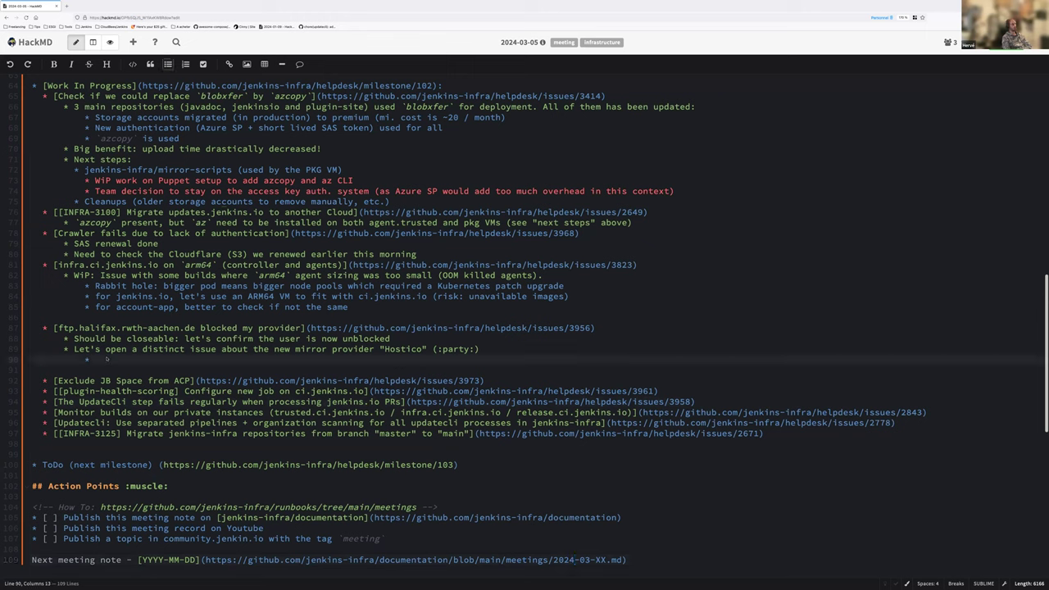
type("HTTP and sync ok, missing rsync ")
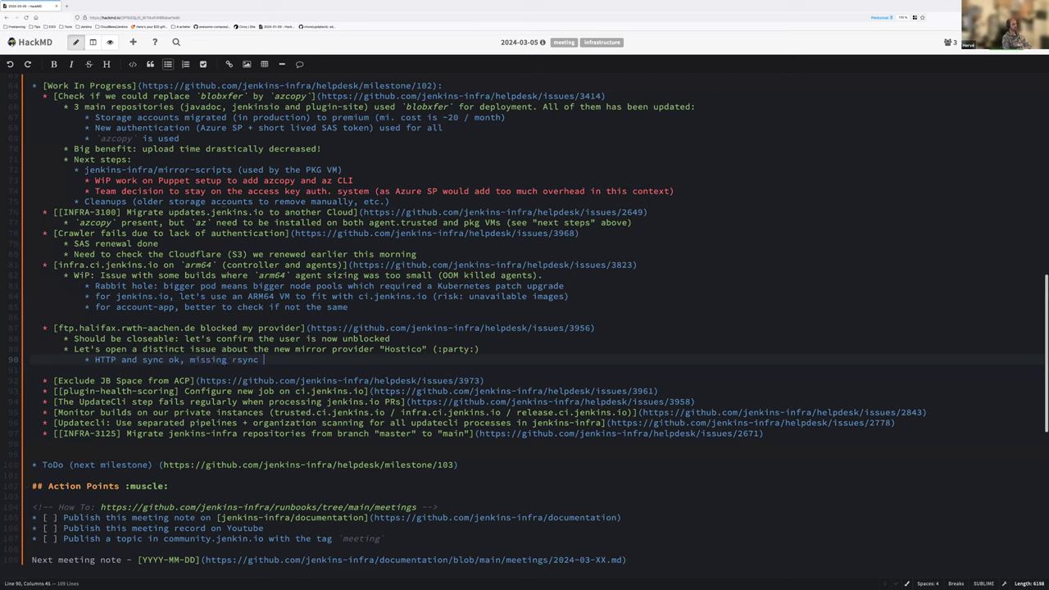
type("of FTP for us to ")
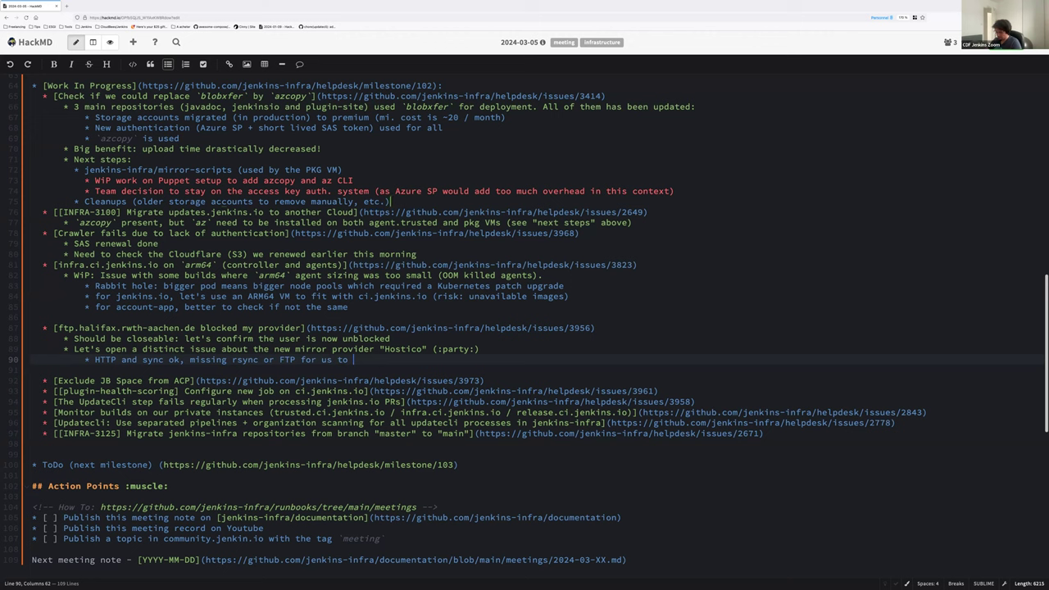
type("check in mirrorbits: almost there")
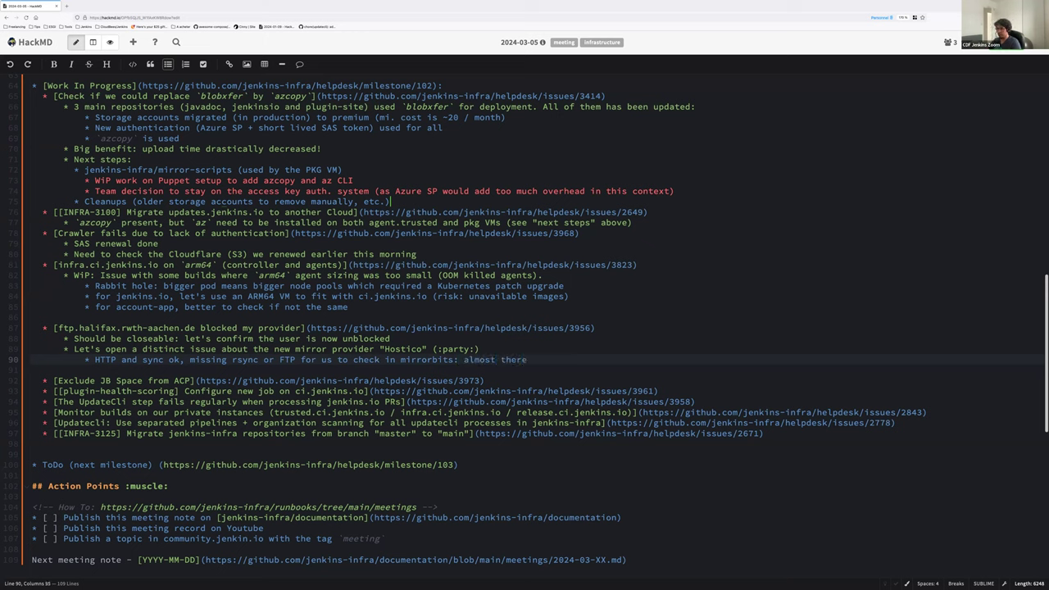
left_click(77, 373)
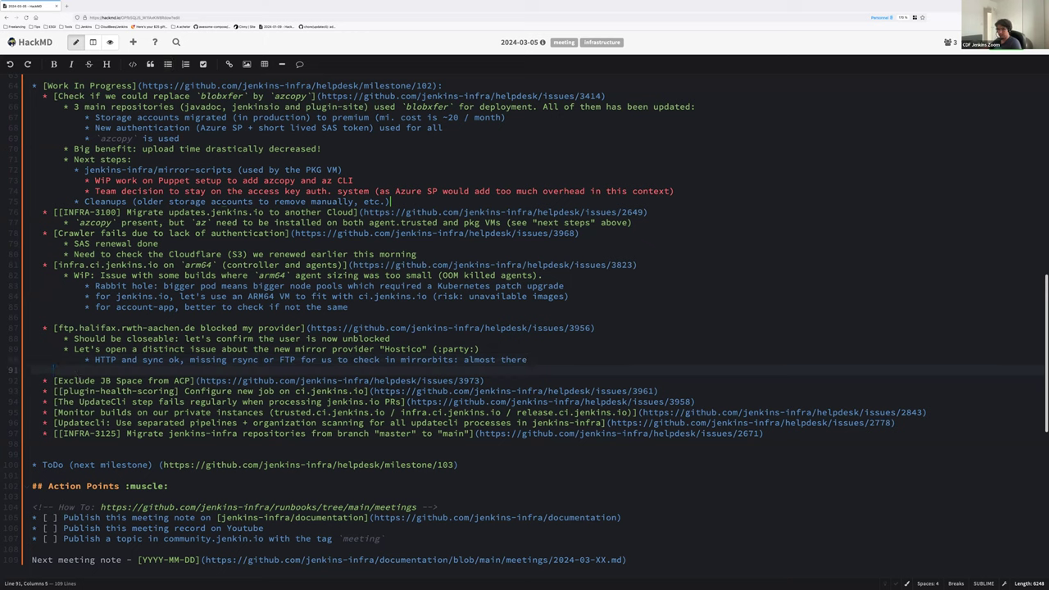
left_click(88, 380)
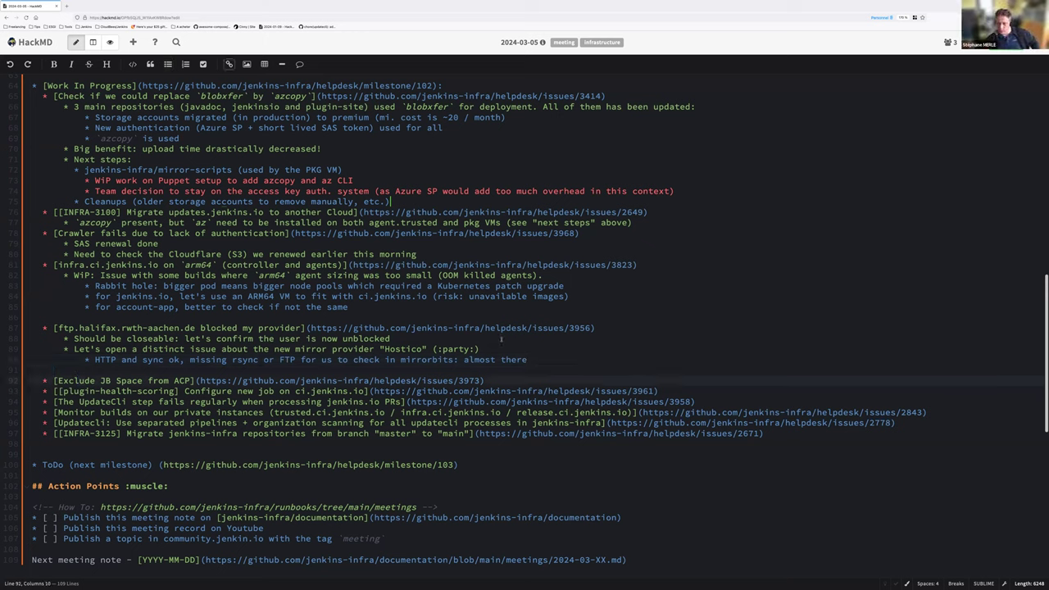
left_click(542, 359)
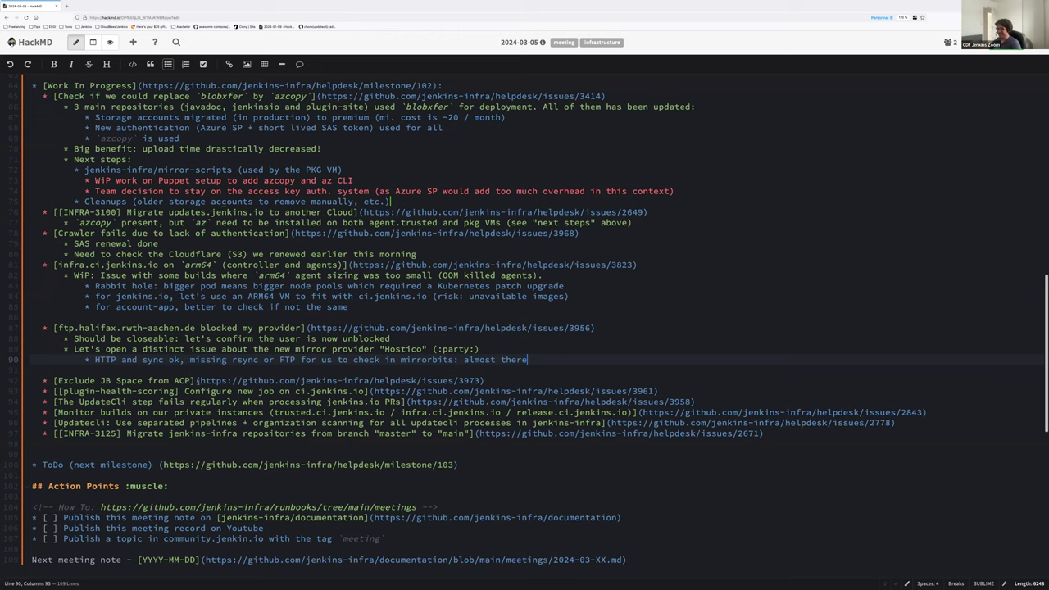
left_click(197, 380)
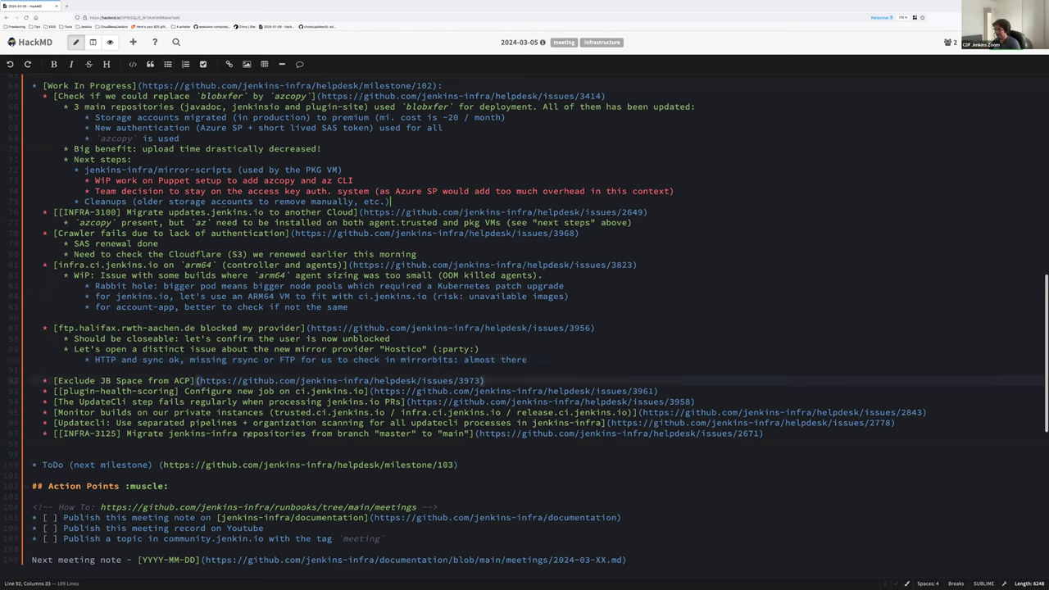
key("Down")
key("Home")
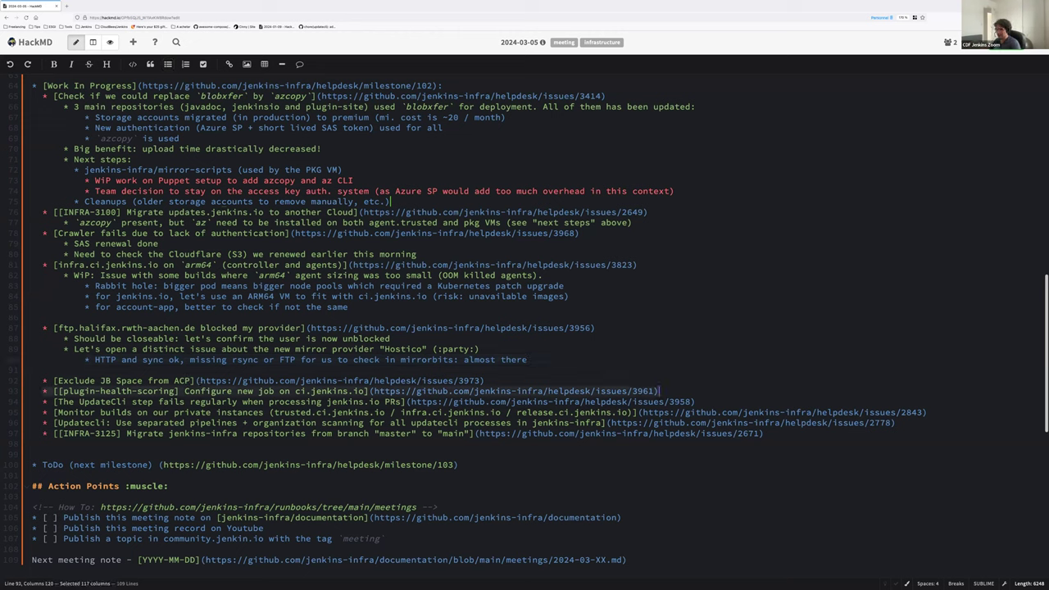
key("shift+End")
left_click(97, 380)
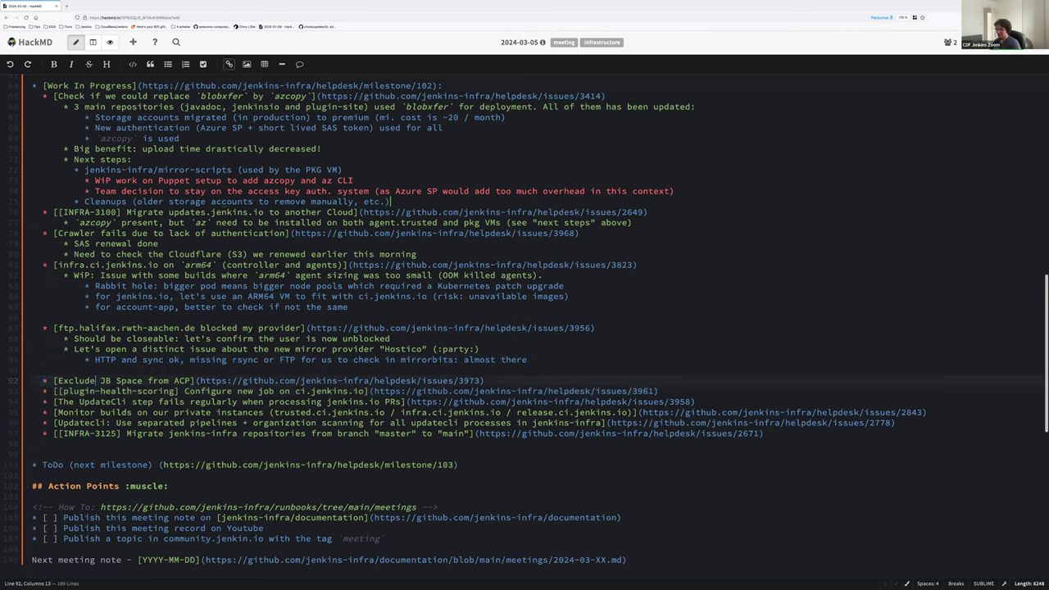
left_click(193, 380)
left_click(201, 380)
Move the "The UpdateCli step fails regularly when processing jenkins.io PRs" item directly below the Hostico notes and start a new bullet under it
left_click(42, 401)
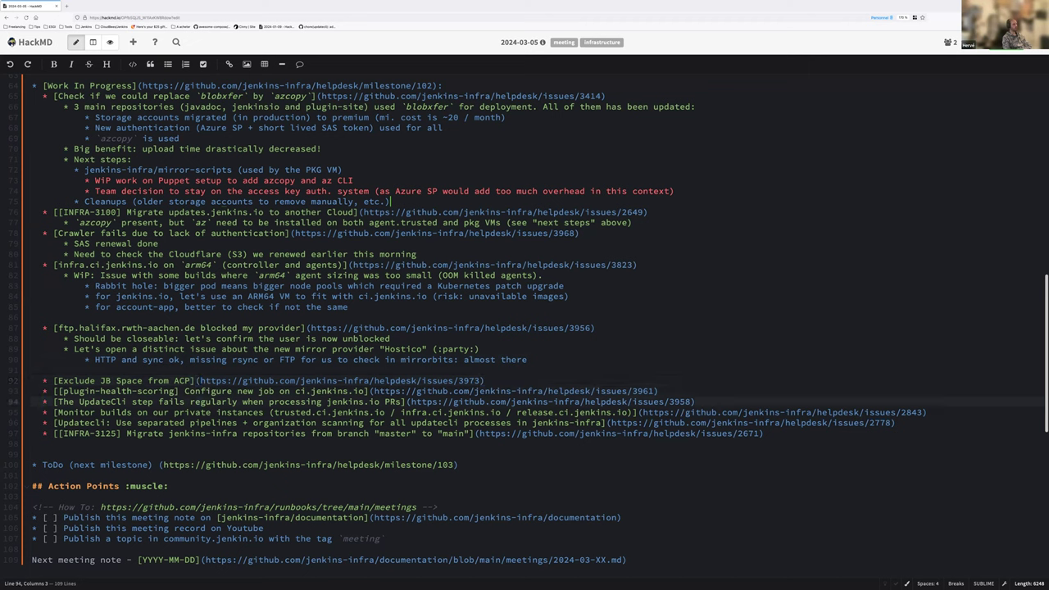
key("shift+End")
key("ctrl+x")
key("Up")
key("Up")
key("Up")
key("ctrl+v")
key("Return")
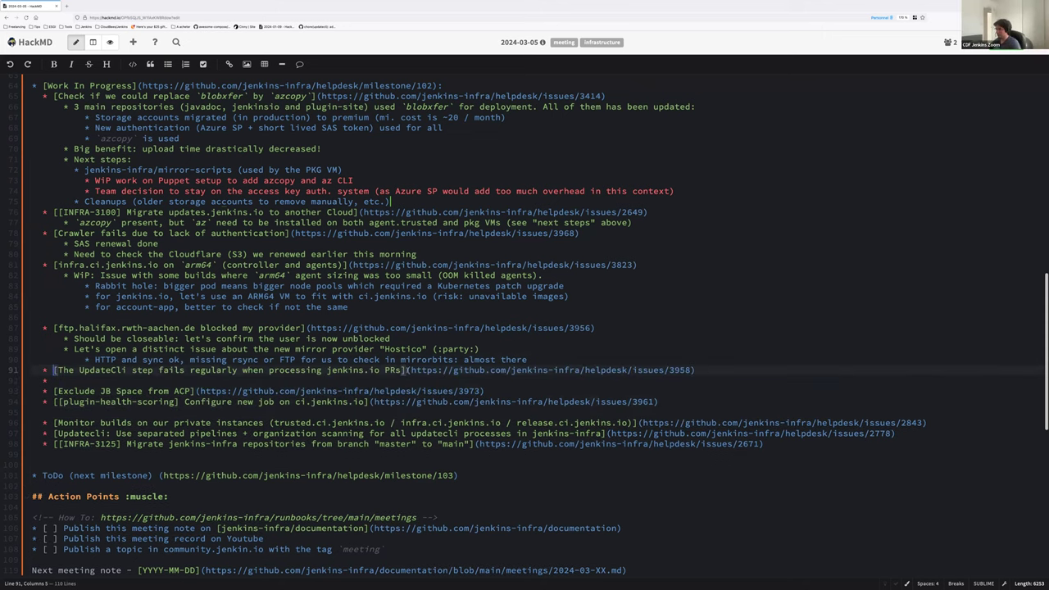
Open the linked UpdateCli helpdesk issue #3958 on GitHub and read its error summary and comments
key("End")
key("Left")
key("ctrl+shift+m")
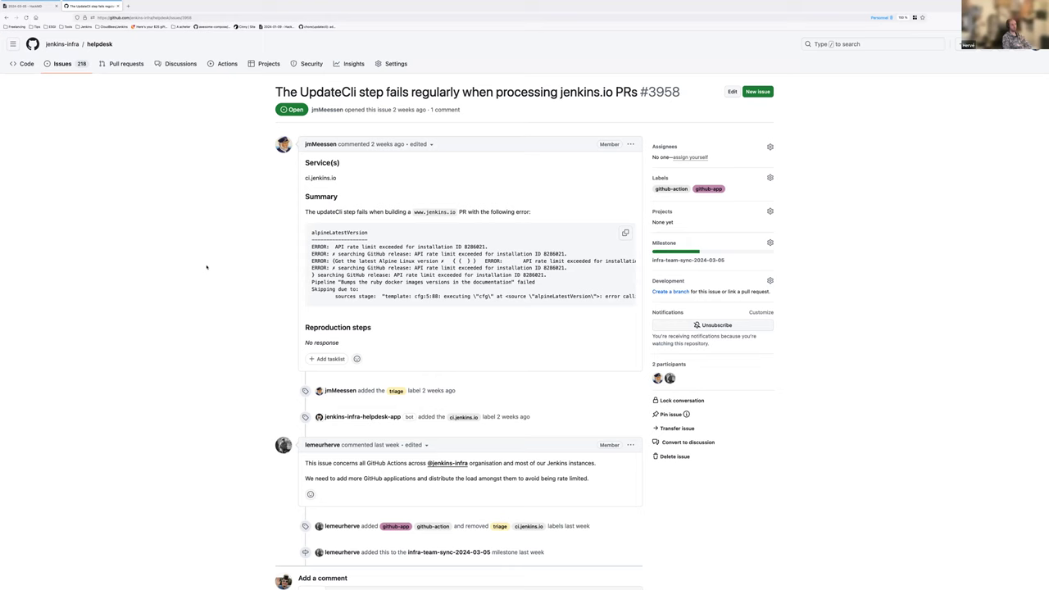
scroll(207, 266, "down", 1)
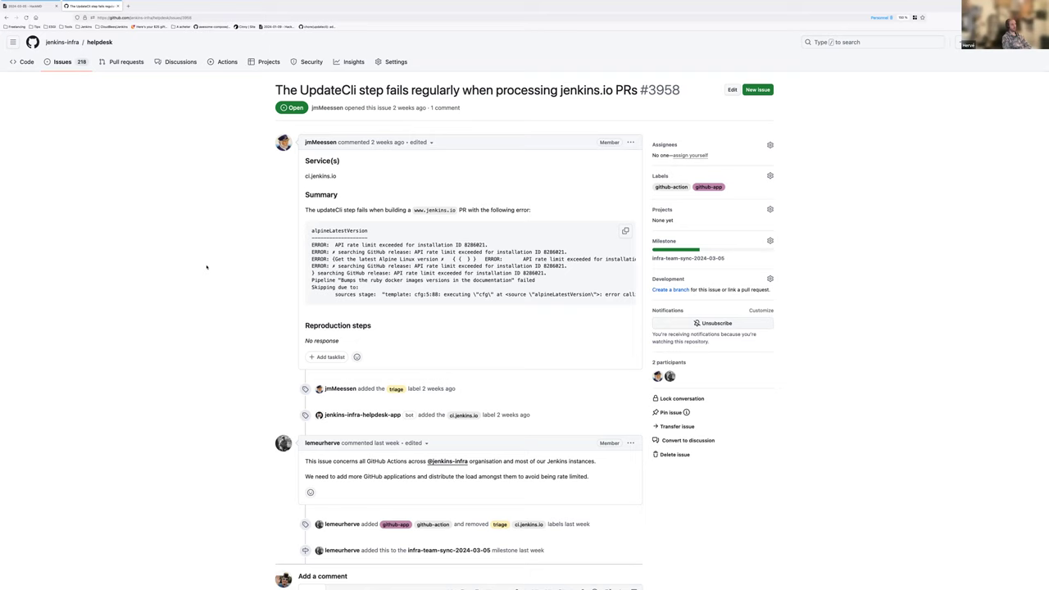
scroll(207, 266, "down", 3)
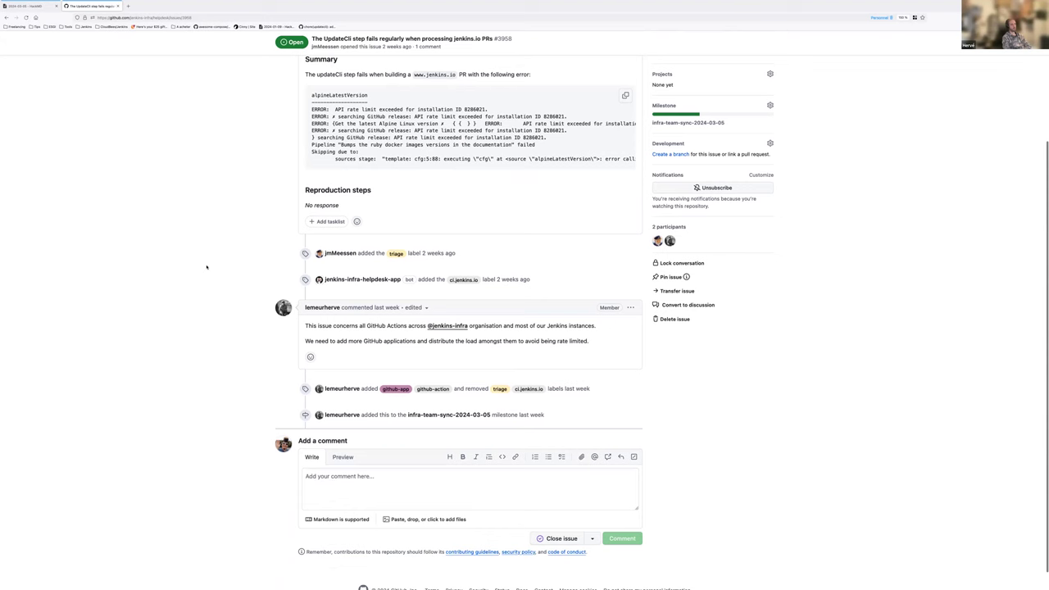
scroll(207, 266, "up", 4)
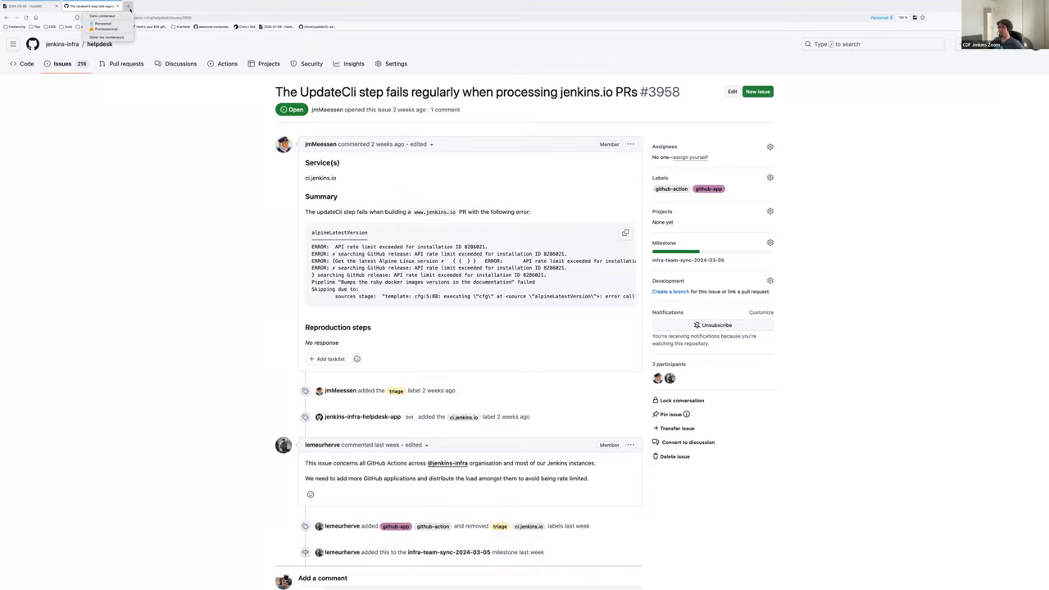
Open the jenkins-infra/jenkins.io repository on GitHub in a new tab and view the runs of its updatecli workflow
left_click(128, 7)
type("githu")
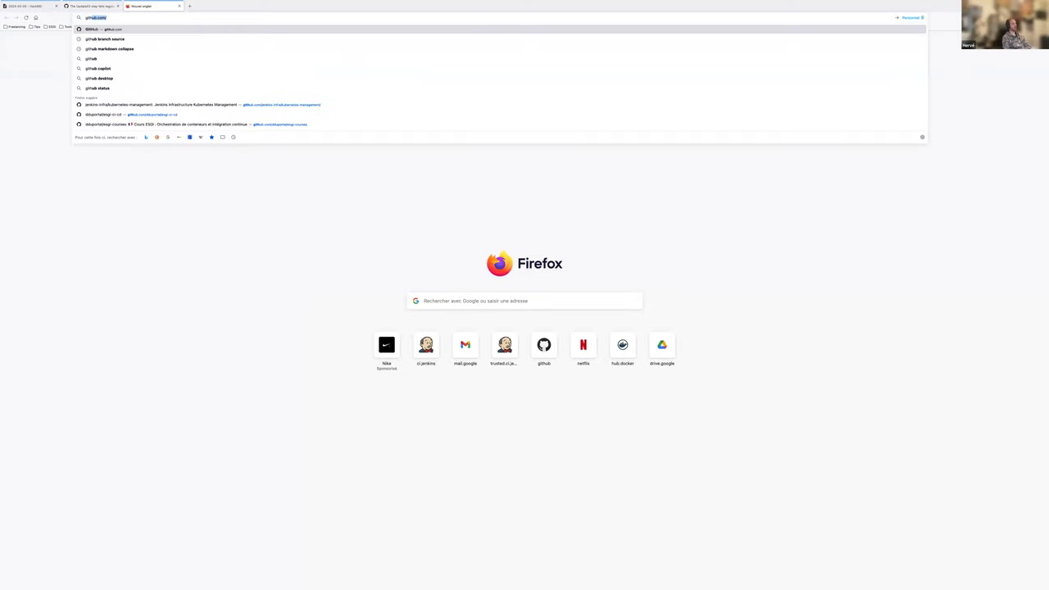
type("b.com/jenkins-infra/jenkins.io")
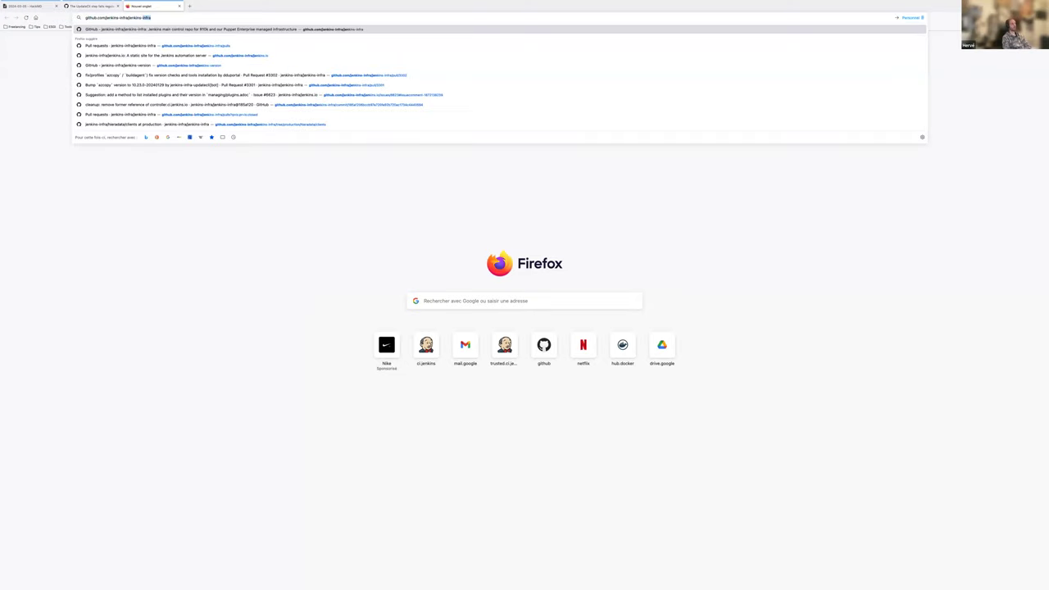
key("Return")
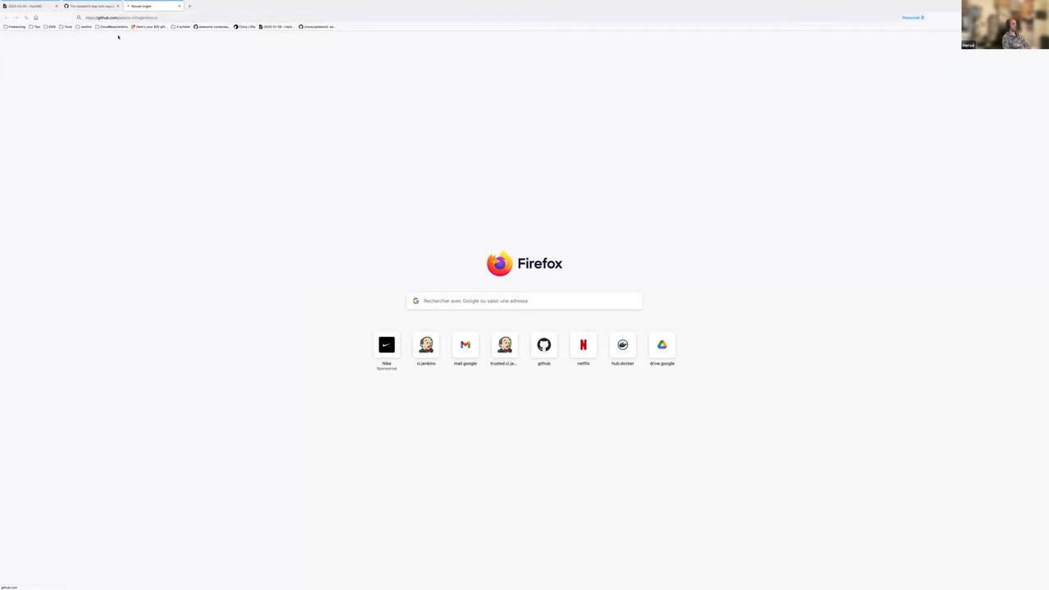
left_click(229, 64)
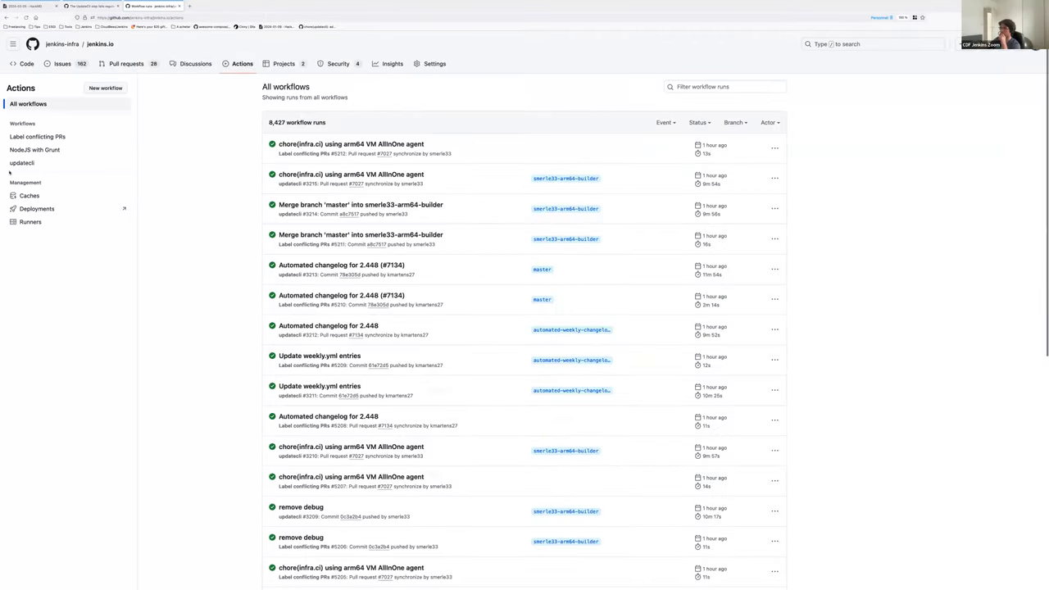
left_click(82, 162)
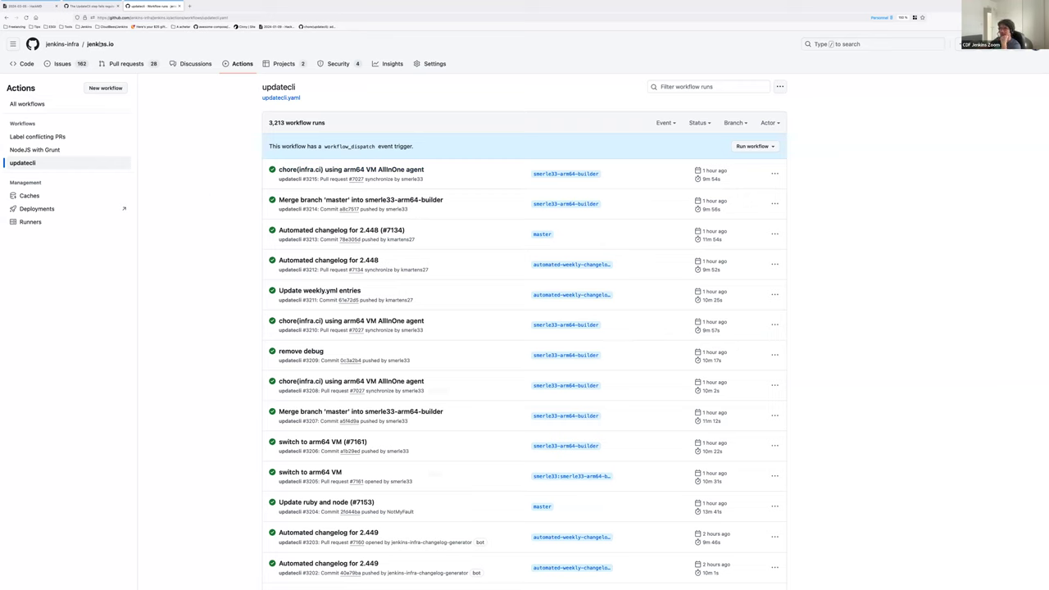
Open .github/workflows/updatecli.yaml in the jenkins.io repository and examine where UPDATECLI_GITHUB_TOKEN is set
left_click(99, 44)
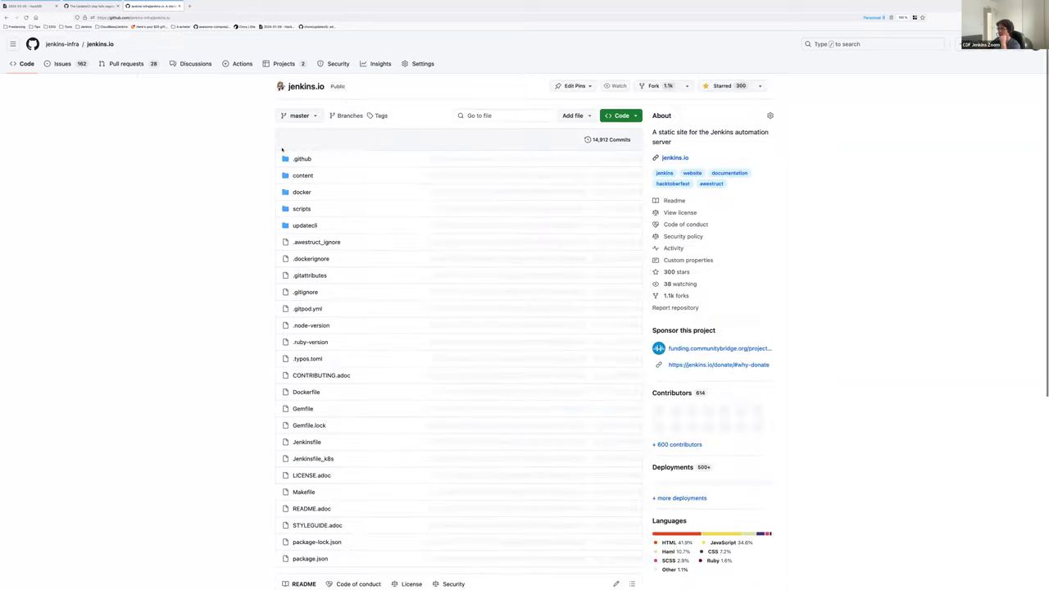
left_click(302, 158)
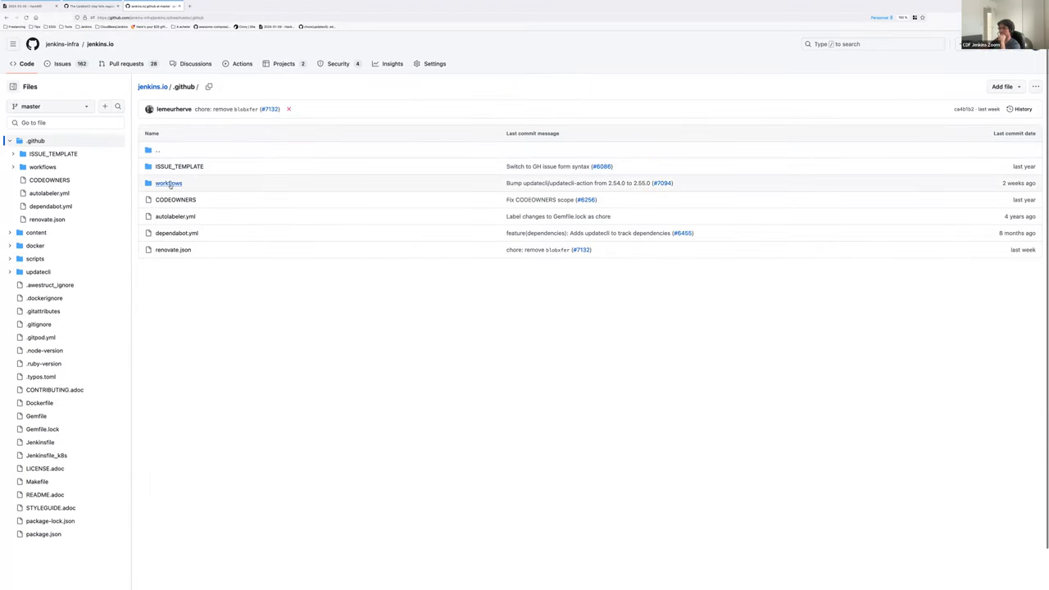
left_click(170, 185)
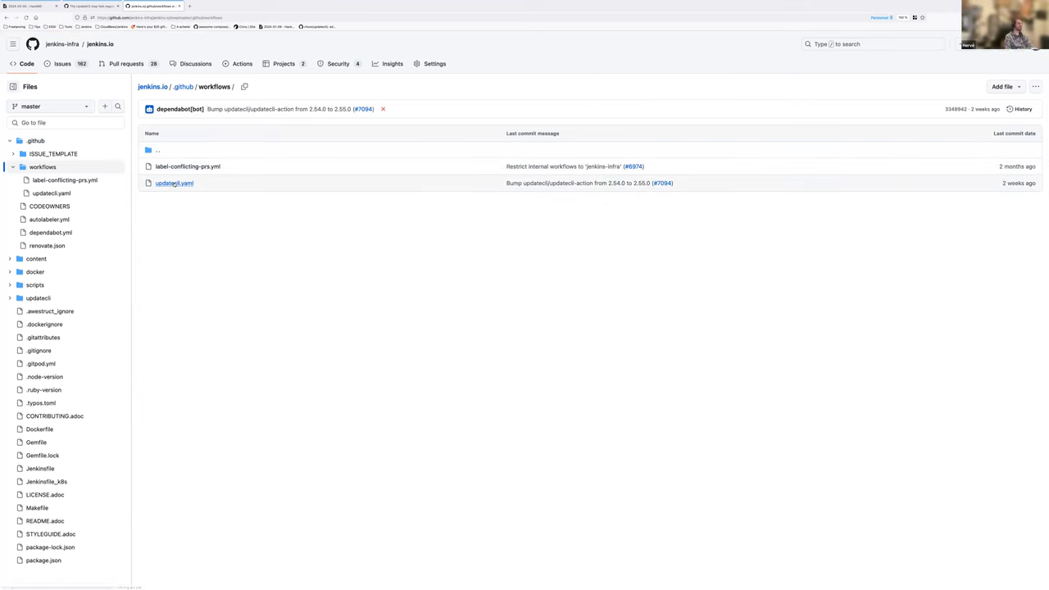
left_click(174, 184)
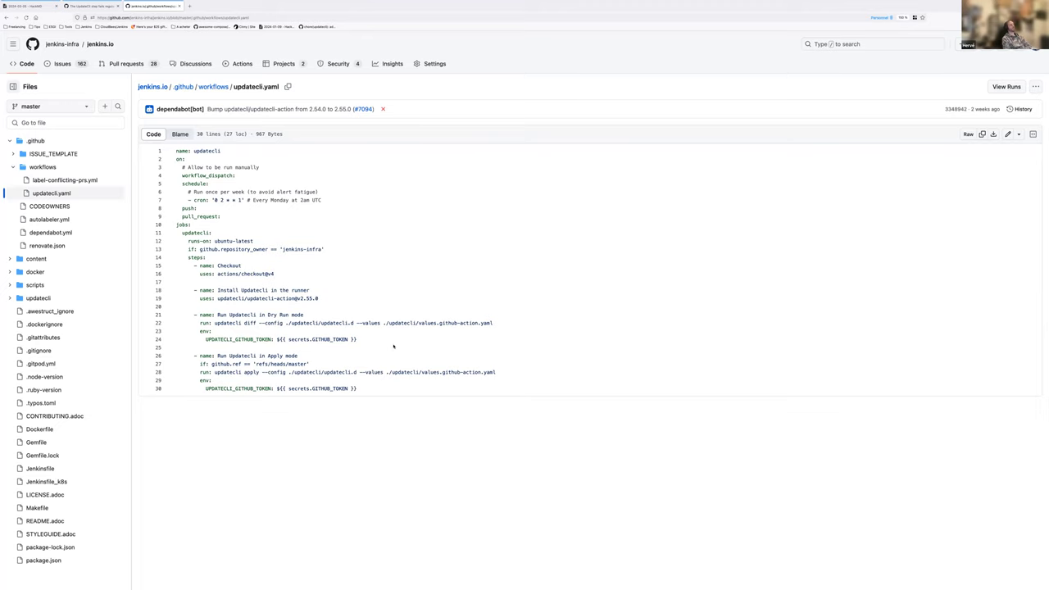
scroll(393, 347, "down", 1)
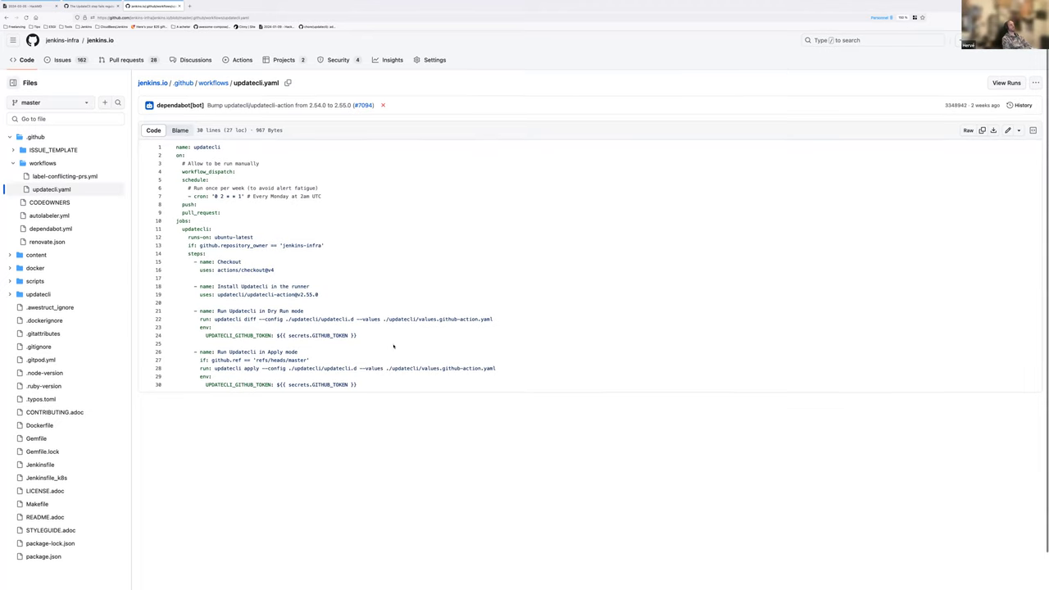
triple_click(314, 385)
left_click(251, 336)
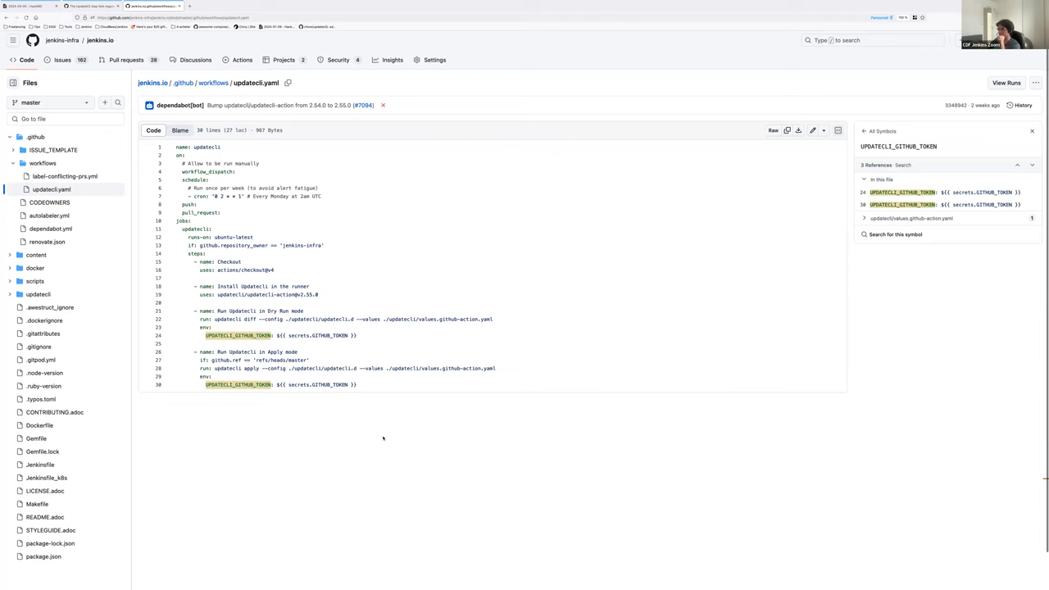
triple_click(298, 335)
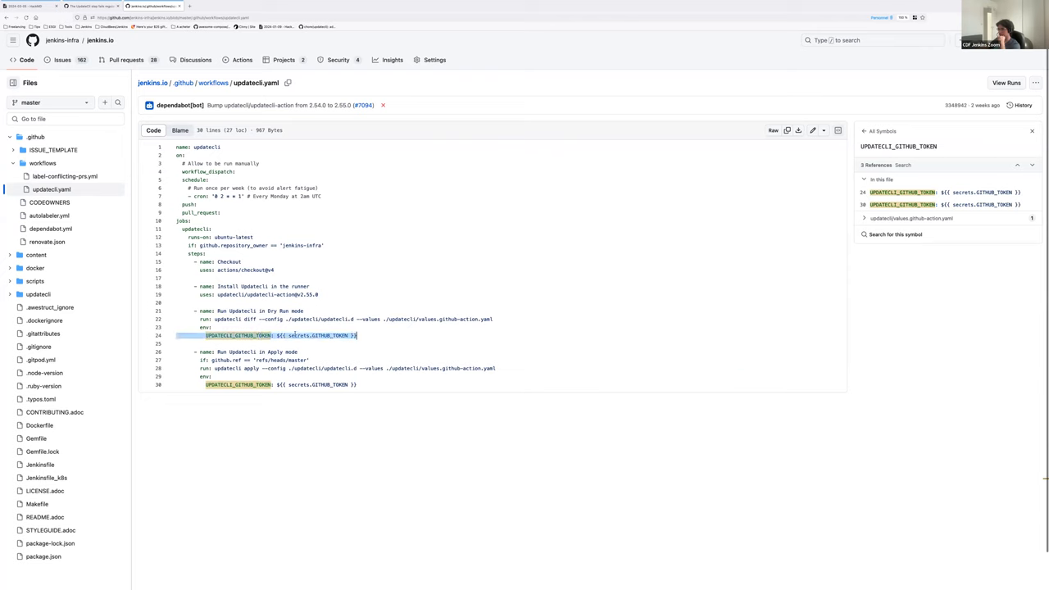
View the label-conflicting-prs.yml workflow file in the same folder
left_click(64, 176)
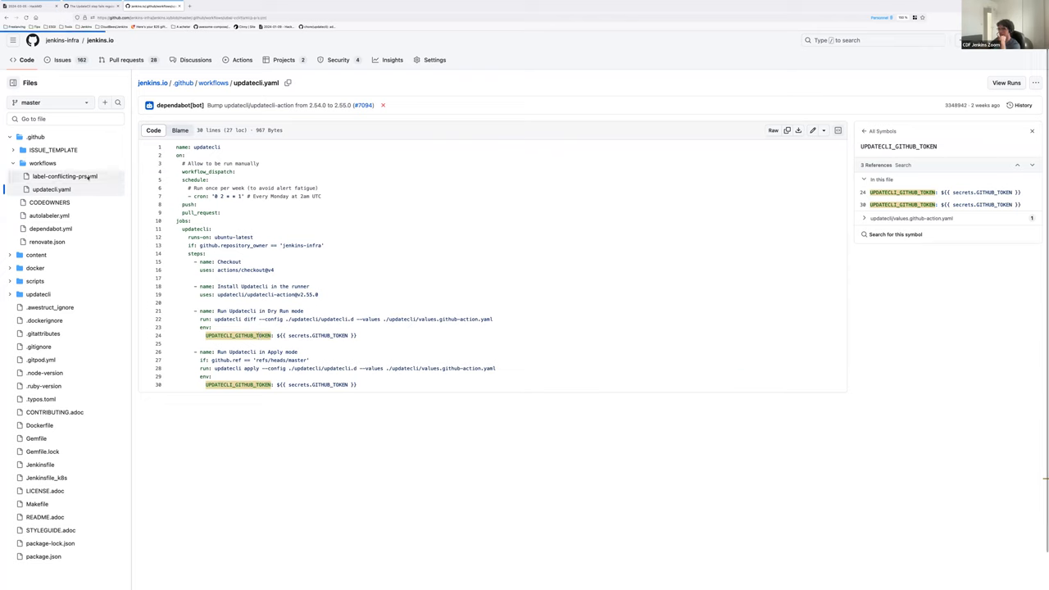
scroll(267, 202, "up", 1)
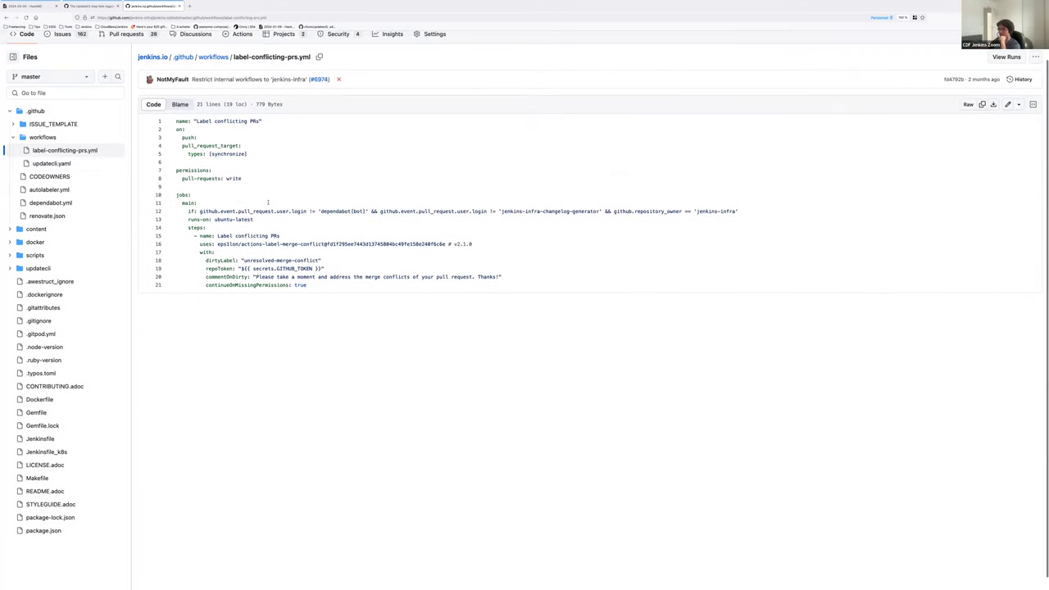
scroll(267, 202, "up", 2)
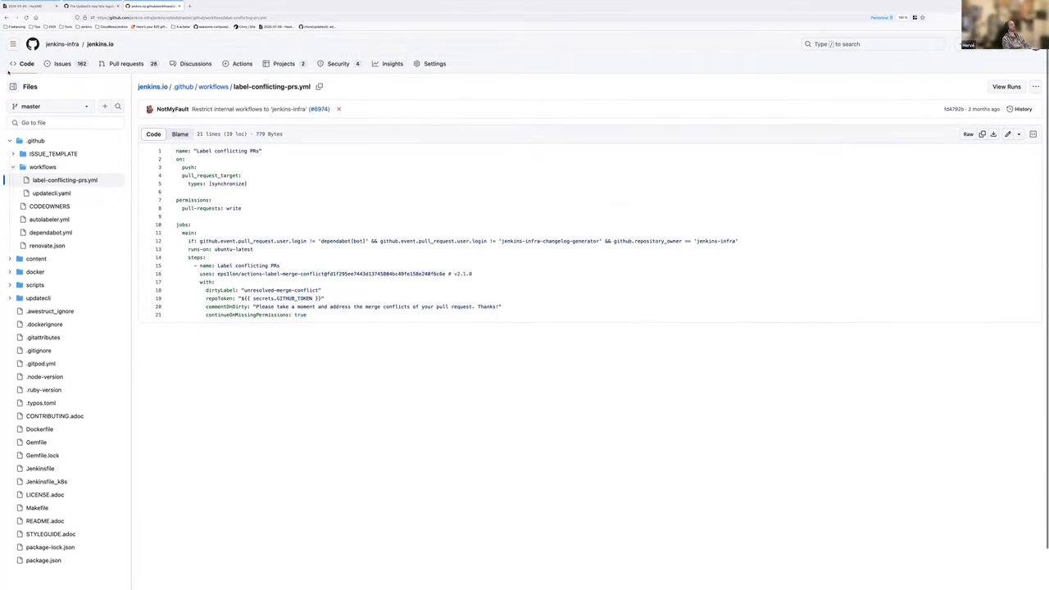
Return to updatecli.yaml and examine the "Run Updatecli in Apply mode" step and the GITHUB_TOKEN secret it uses
left_click(51, 193)
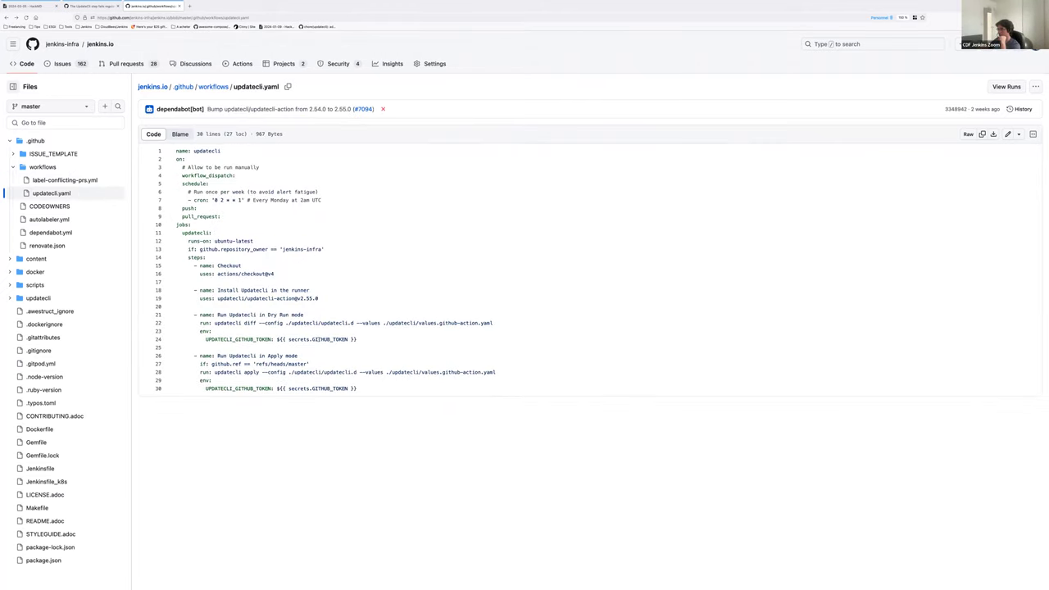
double_click(316, 339)
left_click_drag(194, 355, 365, 388)
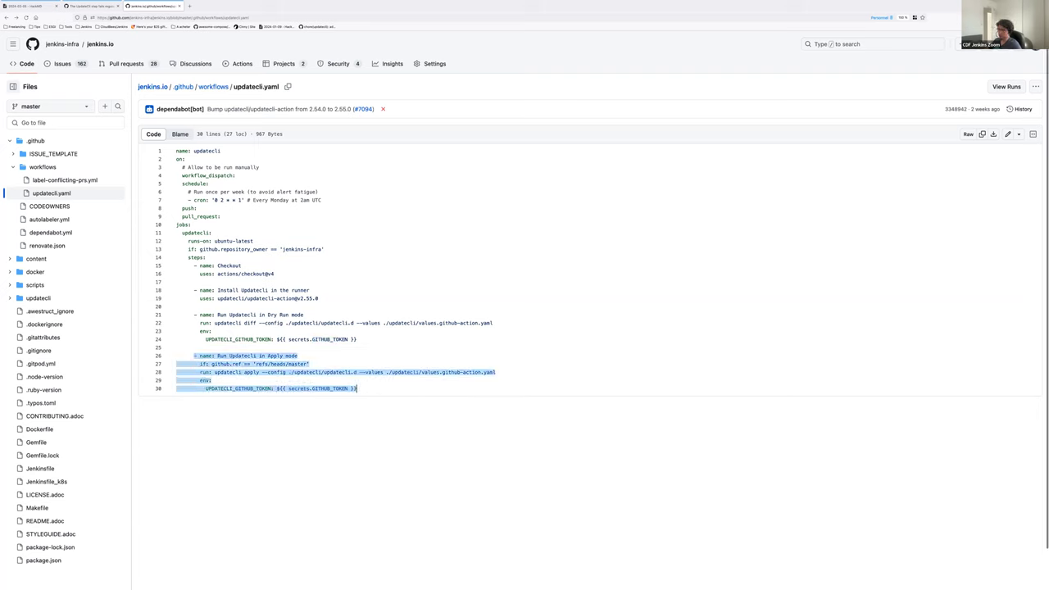
double_click(313, 387)
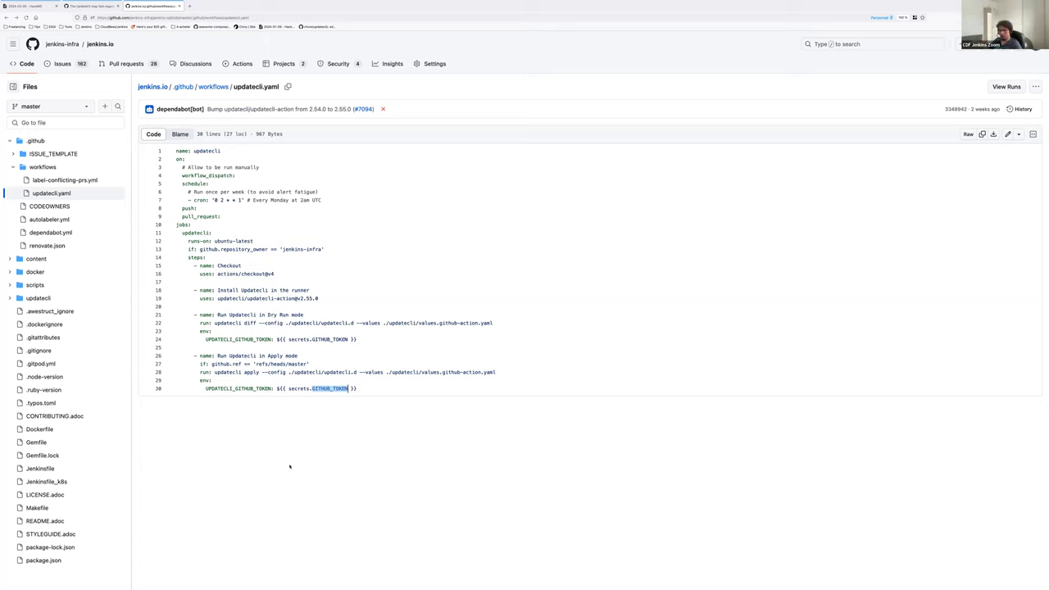
left_click(267, 411)
Close the jenkins.io repository tab and review helpdesk issue #3958 again
left_click(178, 6)
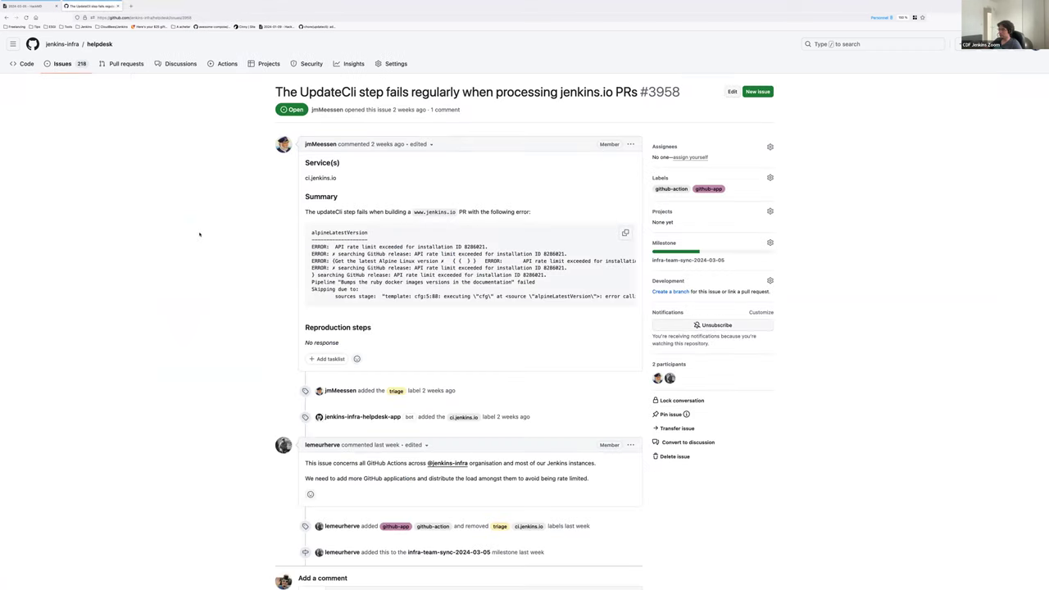
scroll(199, 234, "down", 2)
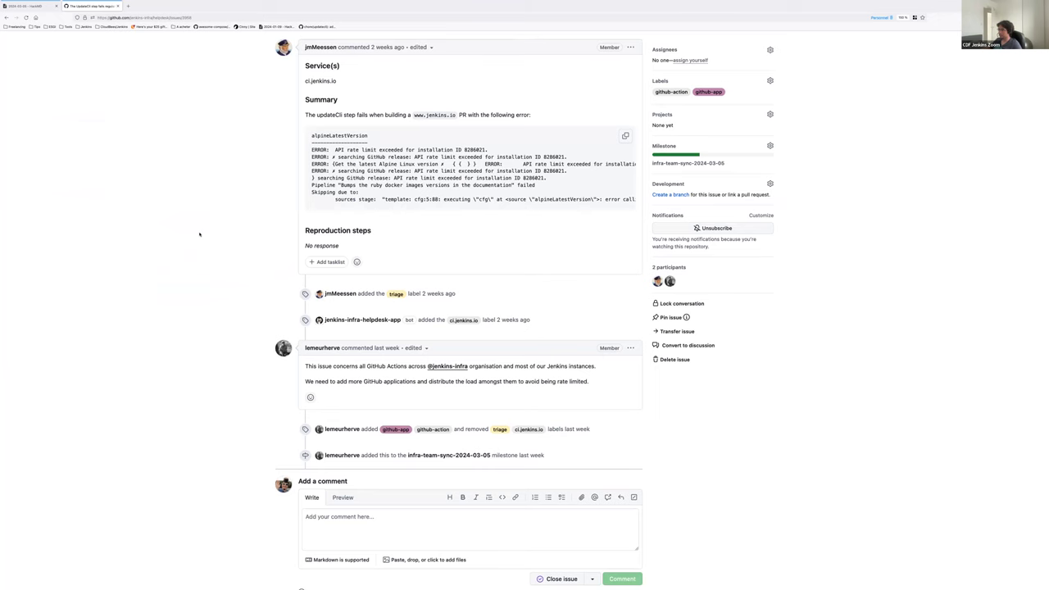
scroll(200, 234, "up", 3)
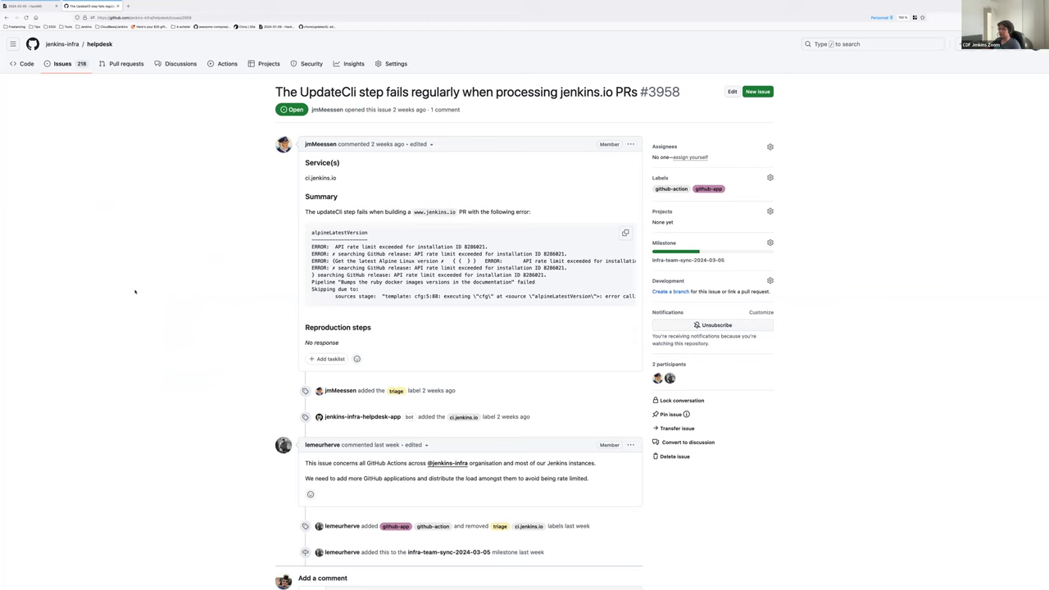
Return to the HackMD notes and add the nested bullet "To be addressed" under the UpdateCli issue
key("ctrl+shift+Tab")
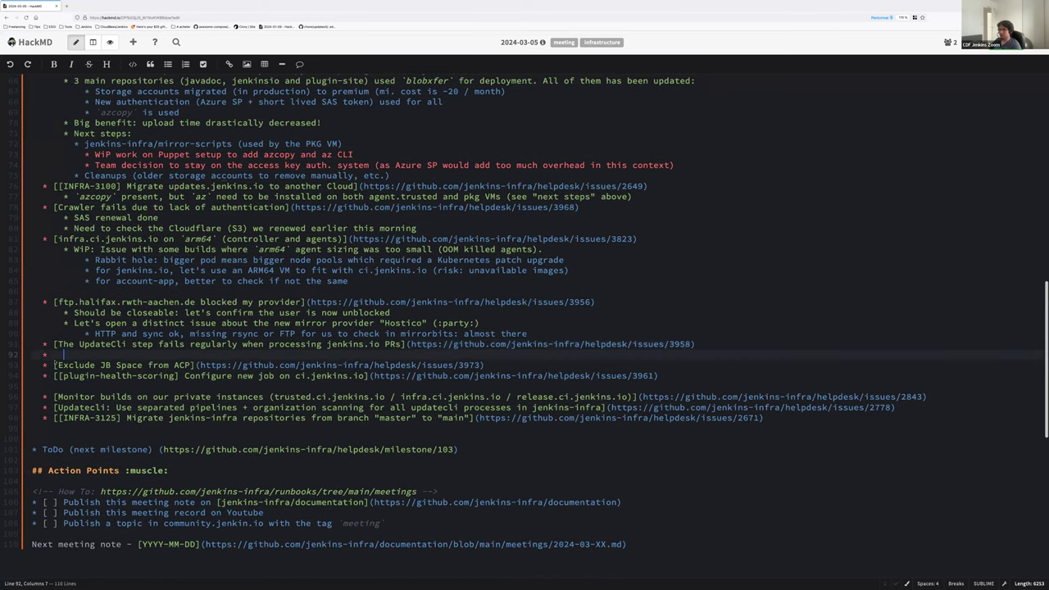
key("Tab")
type("To be addre")
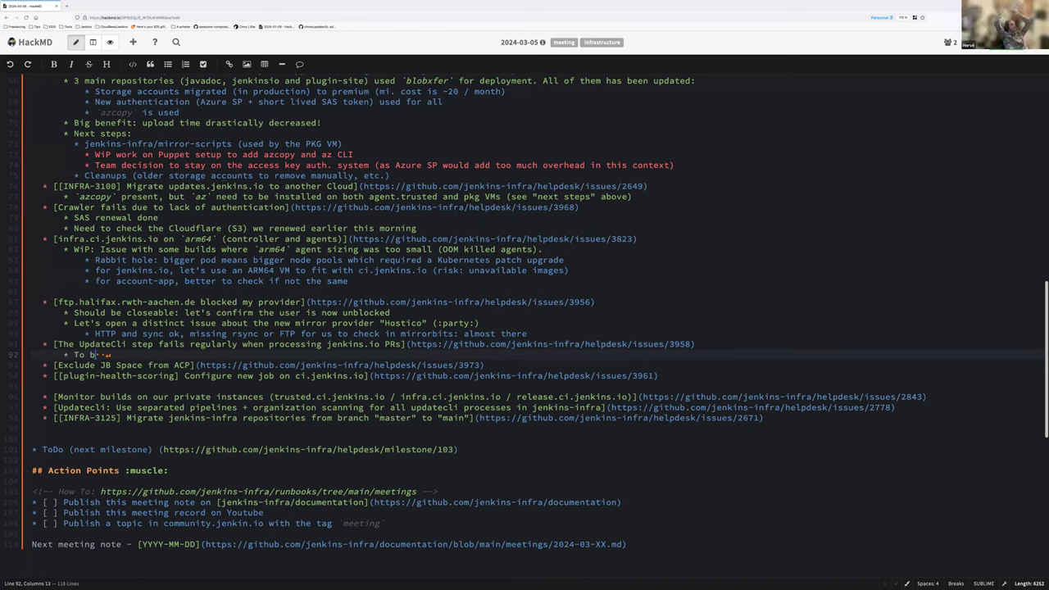
type("ssed")
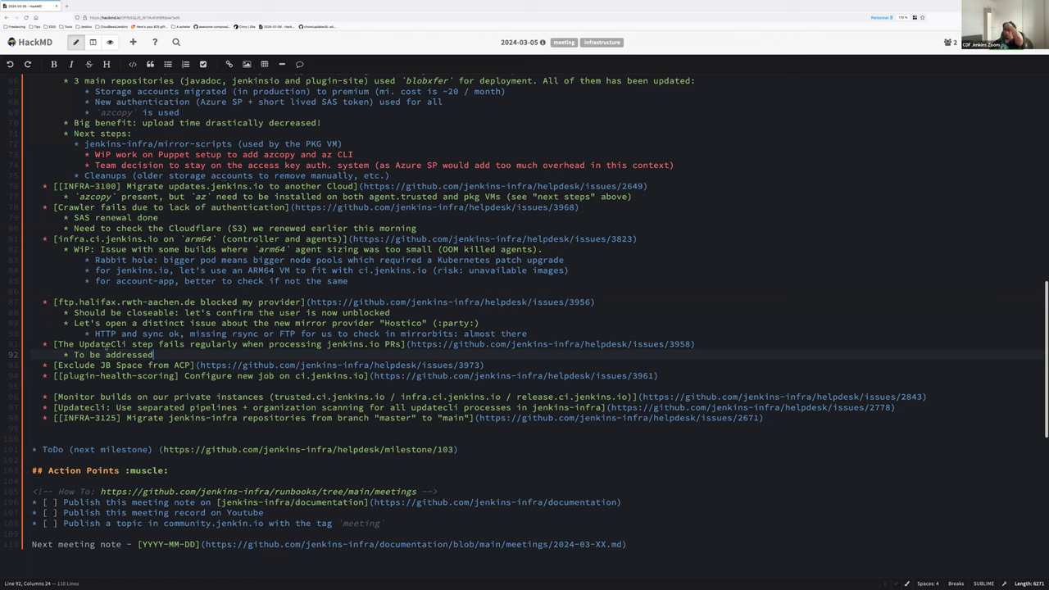
Open the jenkins-infra/docker-jenkins-lts repository on GitHub in a new tab and view its .github folder
triple_click(107, 344)
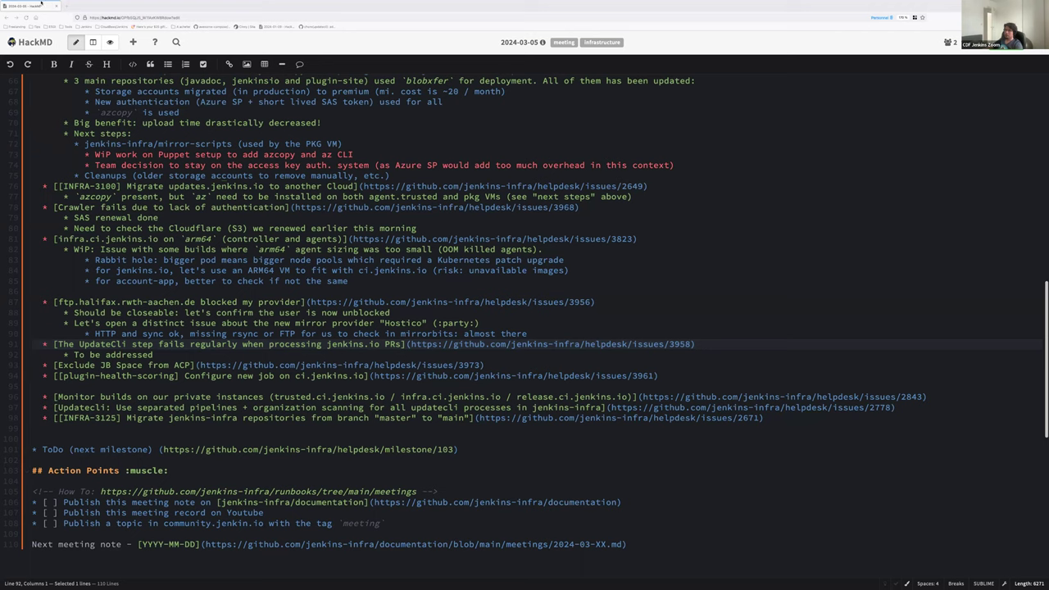
left_click(66, 6)
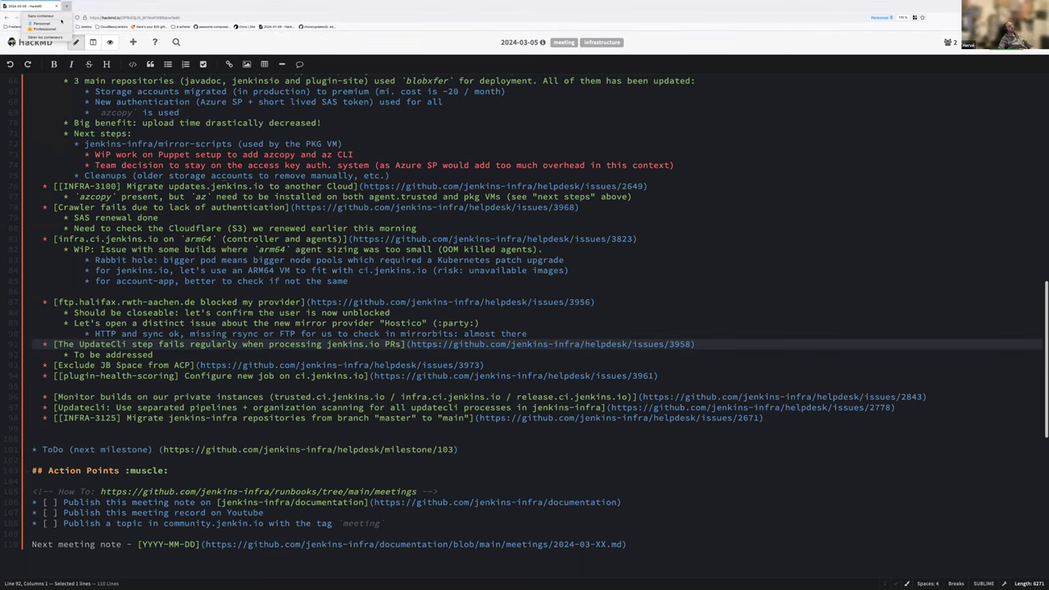
left_click(61, 21)
type("gith")
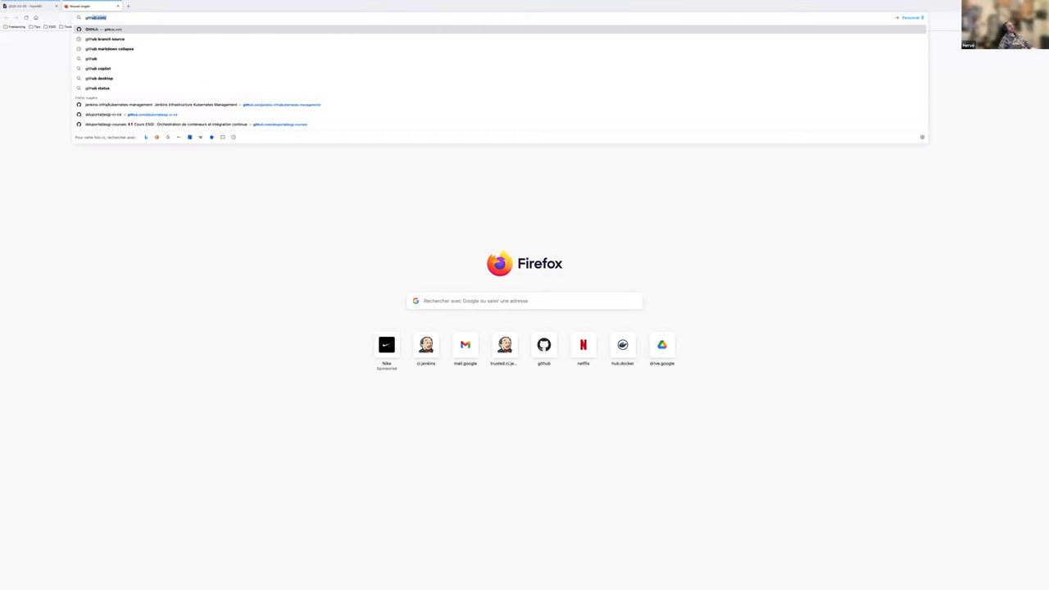
key("Right")
type("jenkins-infra/docker")
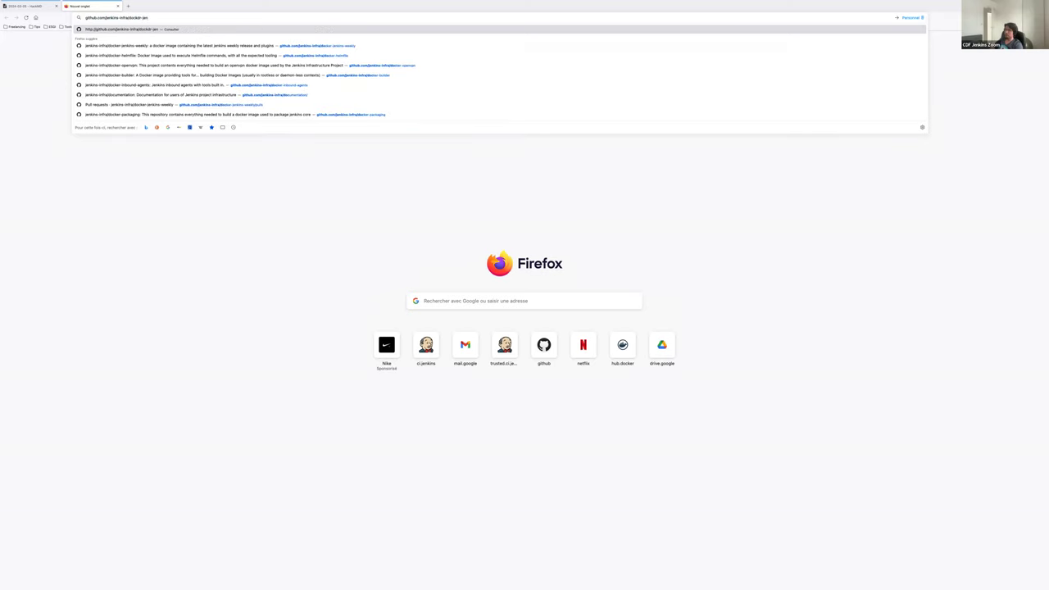
type("-jen")
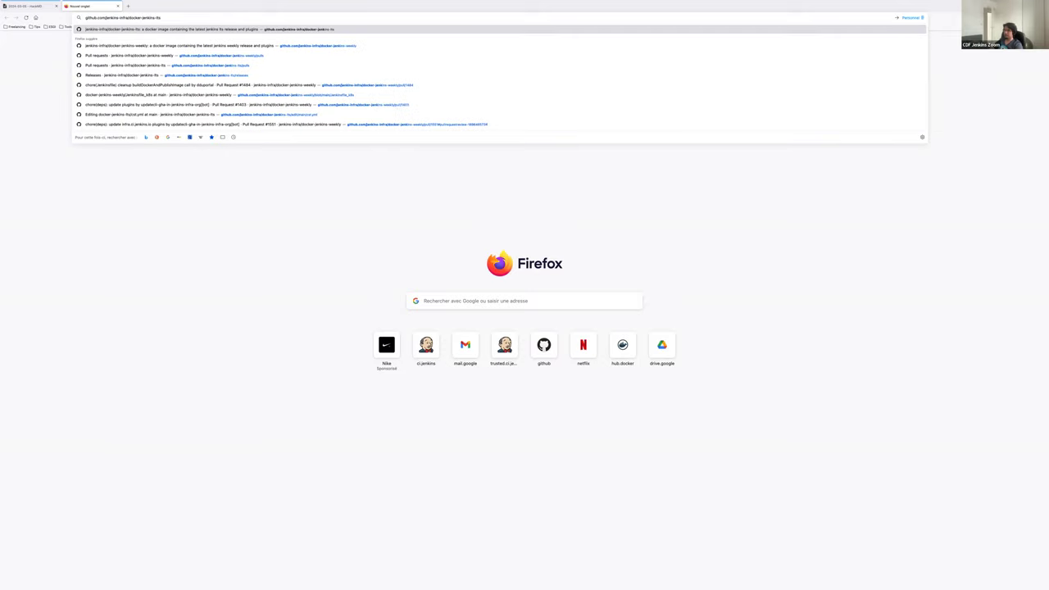
key("Return")
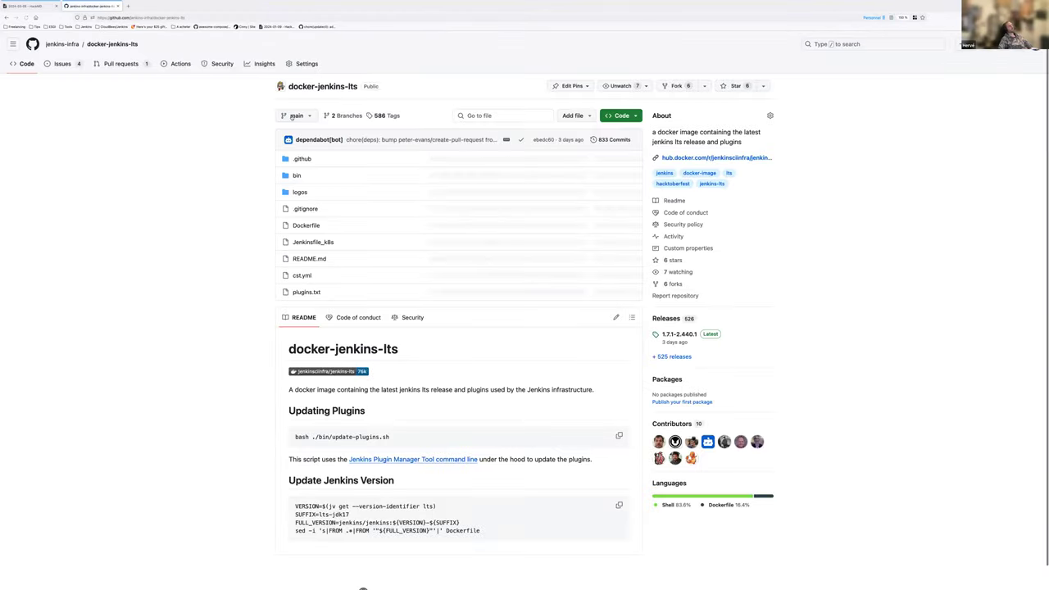
left_click(302, 159)
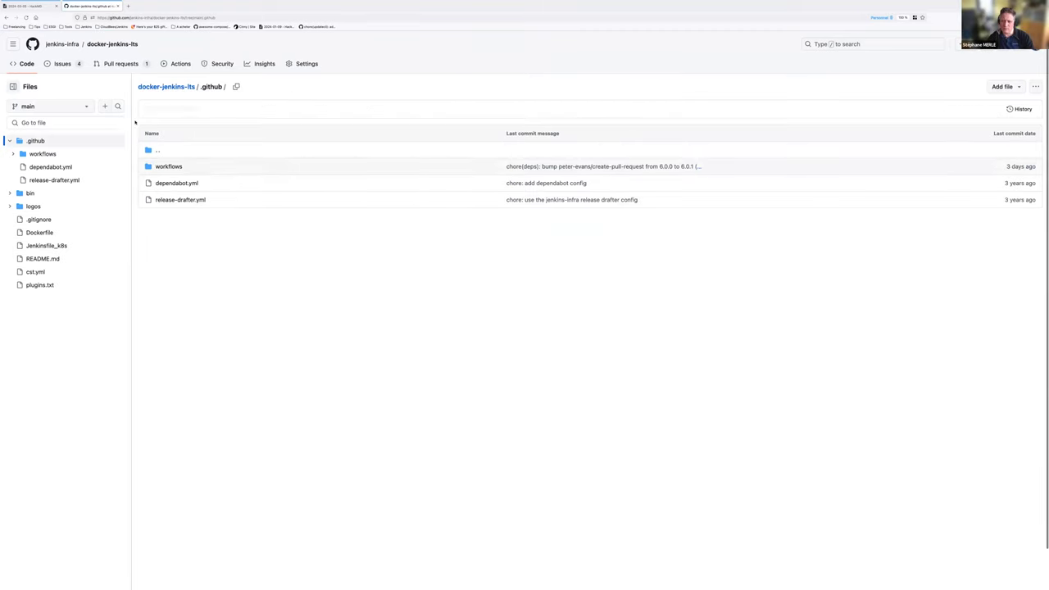
Return to the HackMD notes and extend the "To be addressed" bullet with ", not an easy one"
left_click(20, 7)
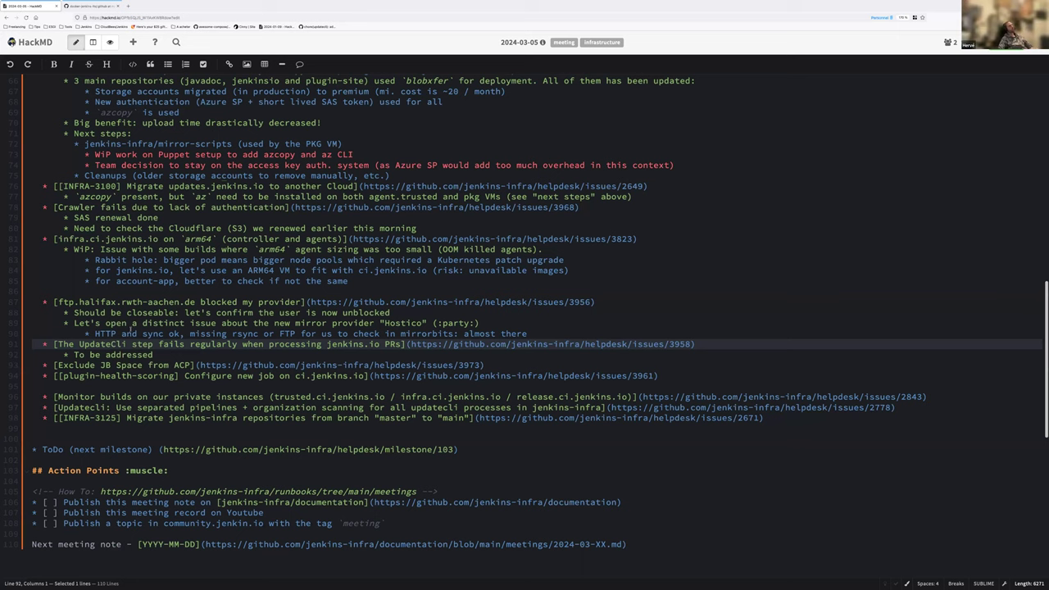
left_click(153, 355)
type(", not an easy one")
key("Down")
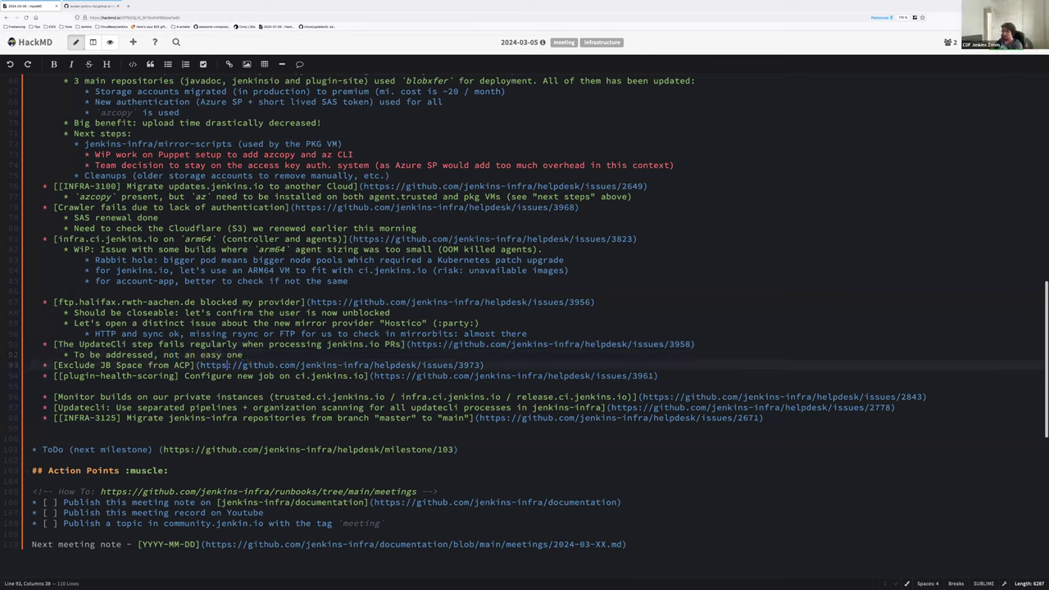
Open helpdesk issue #3973 from its link in the notes in a new tab and read its summary
left_click_drag(198, 364, 483, 364)
key("ctrl+c")
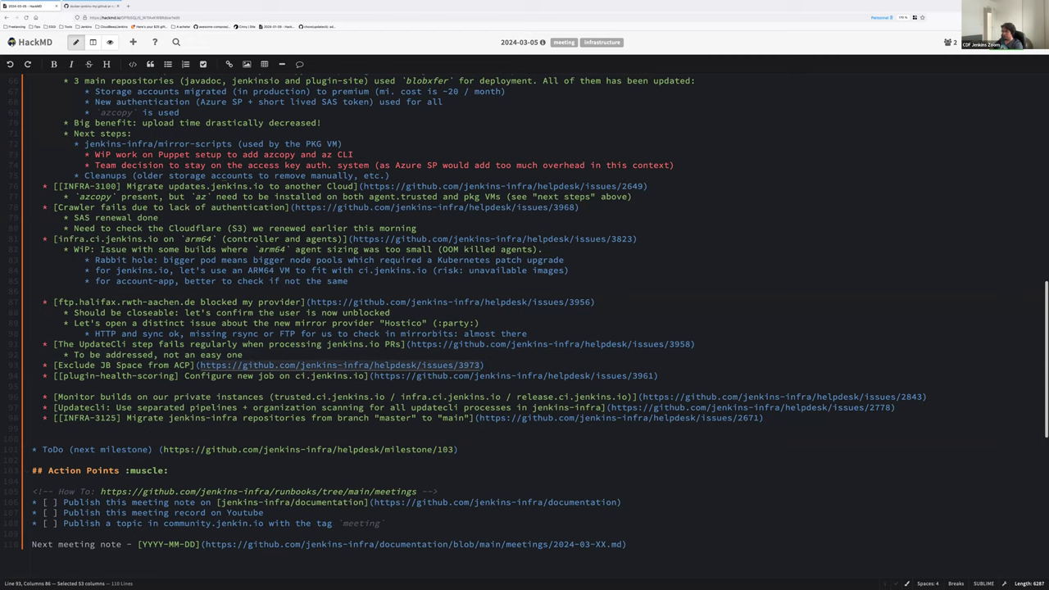
key("ctrl+t")
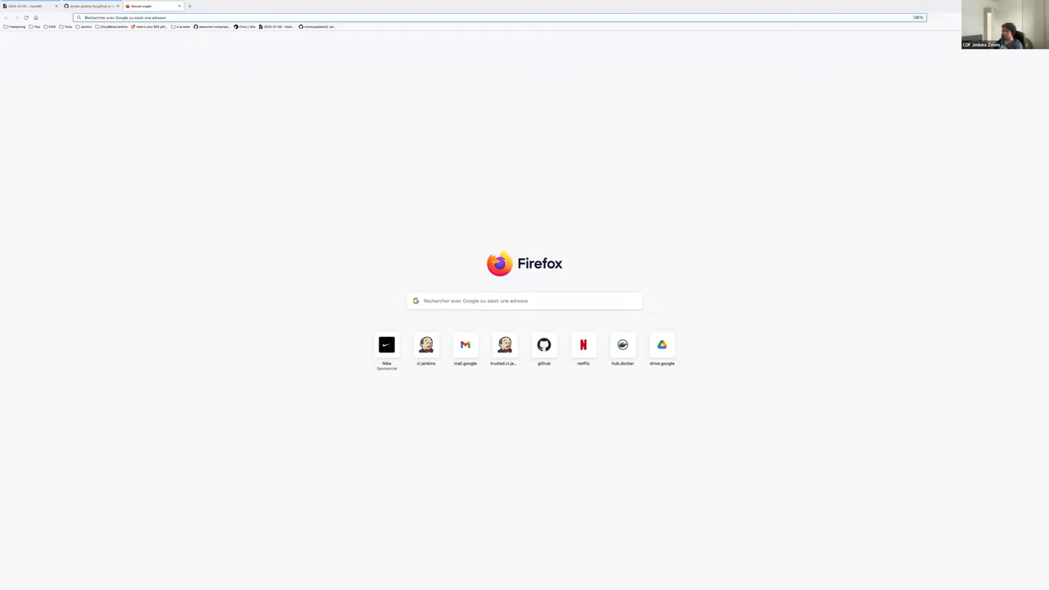
key("ctrl+v")
key("Return")
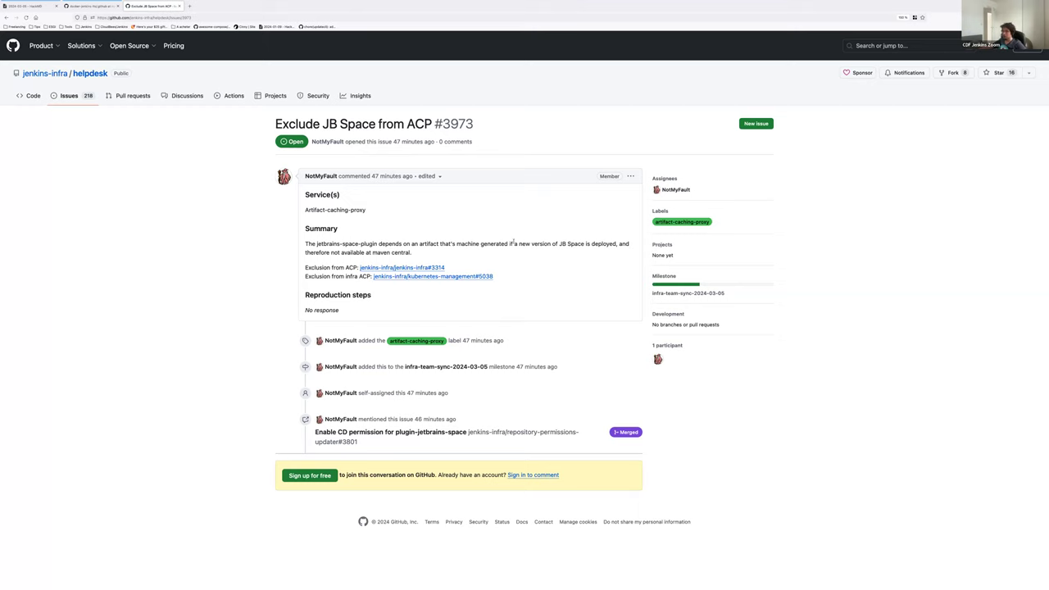
left_click_drag(511, 243, 529, 251)
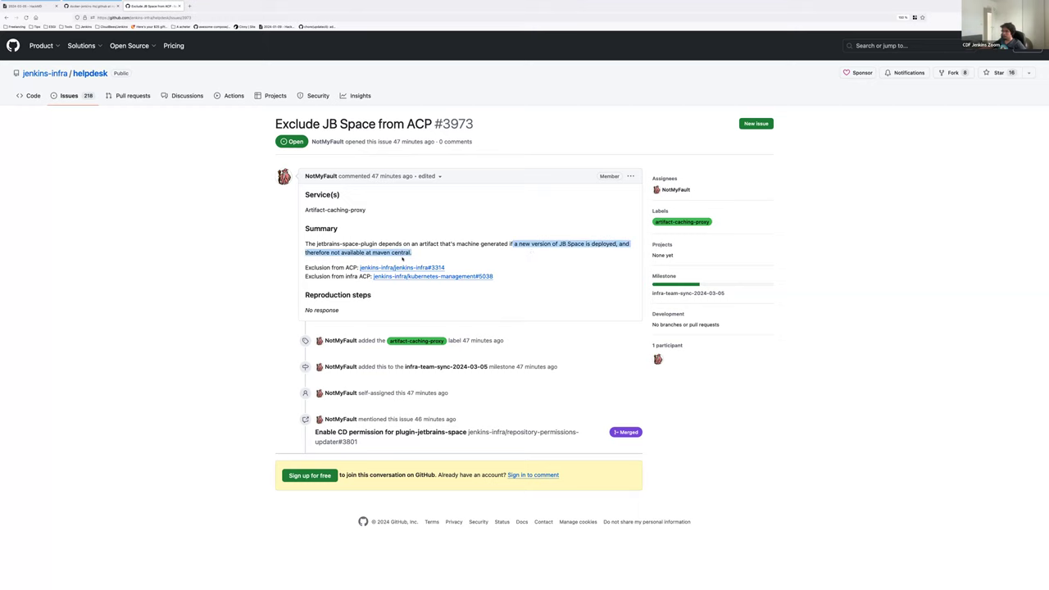
left_click_drag(404, 243, 453, 251)
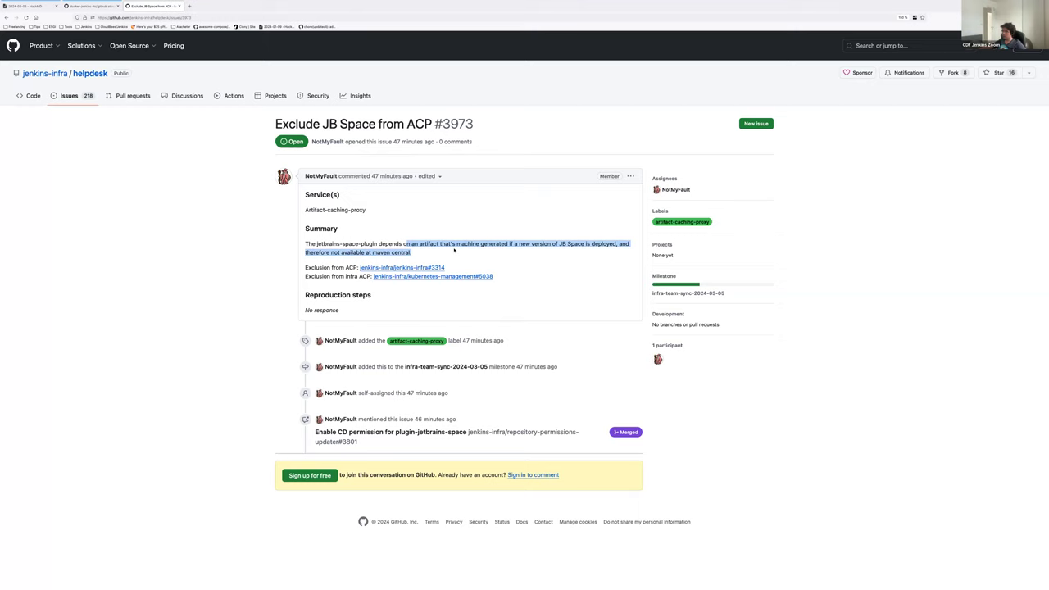
left_click(169, 284)
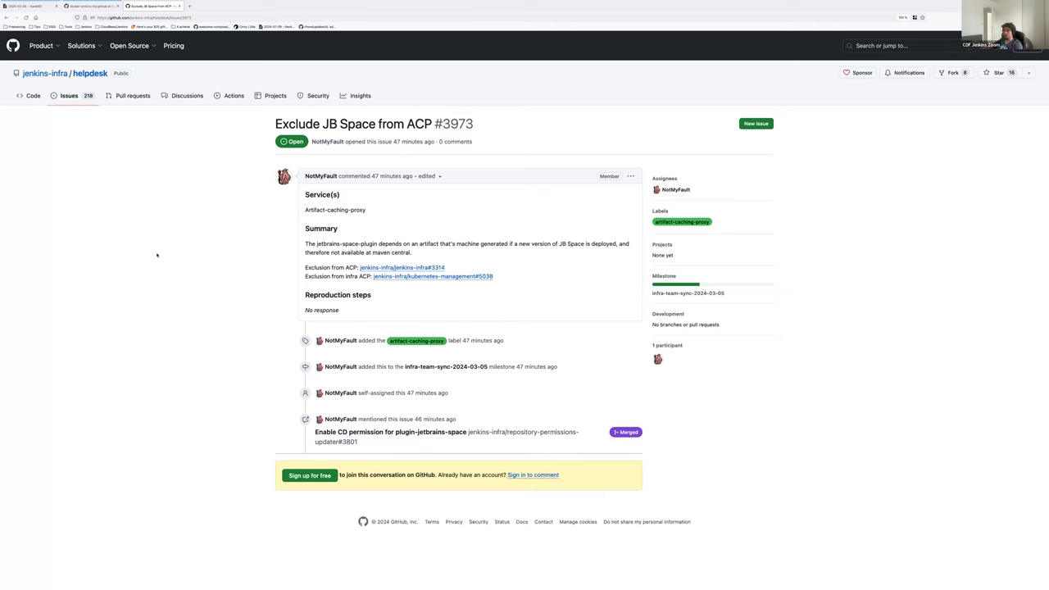
Back in the notes, add a nested bullet under issue #3973 with the contributor's name and "already opened the PRs: looks good", followed by a blank line
key("super+1")
key("End")
key("Return")
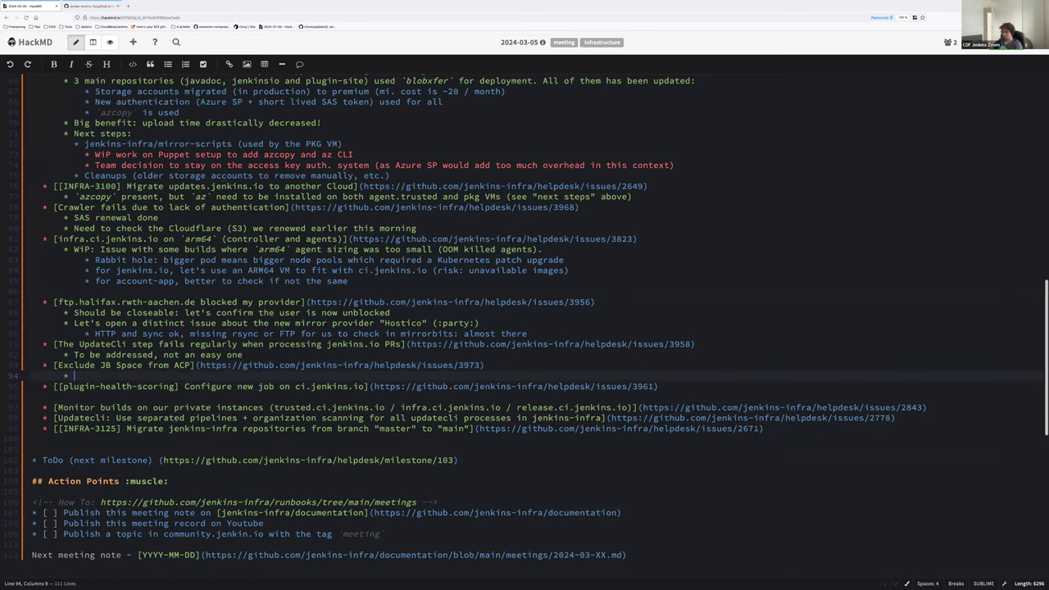
key("Tab")
type("Ale already")
left_click(91, 375)
type("x")
key("End")
type("opened the PRs: looks good")
left_click(278, 385)
key("Home")
key("Return")
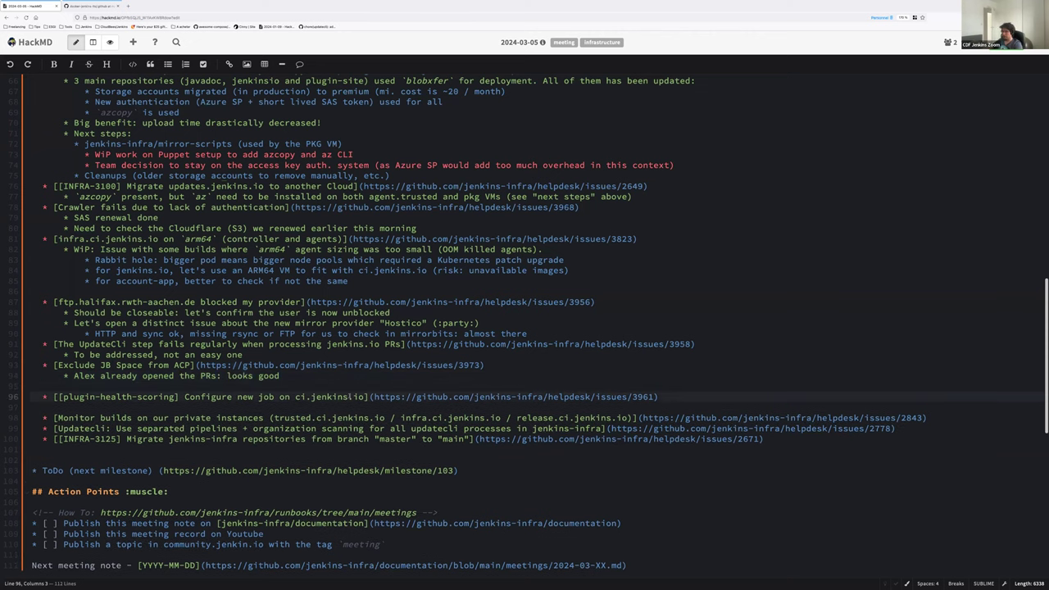
Open helpdesk issue #3961 from its link in the notes in the existing GitHub tab and review it
left_click(372, 397)
left_click(655, 397, "shift")
key("ctrl+c")
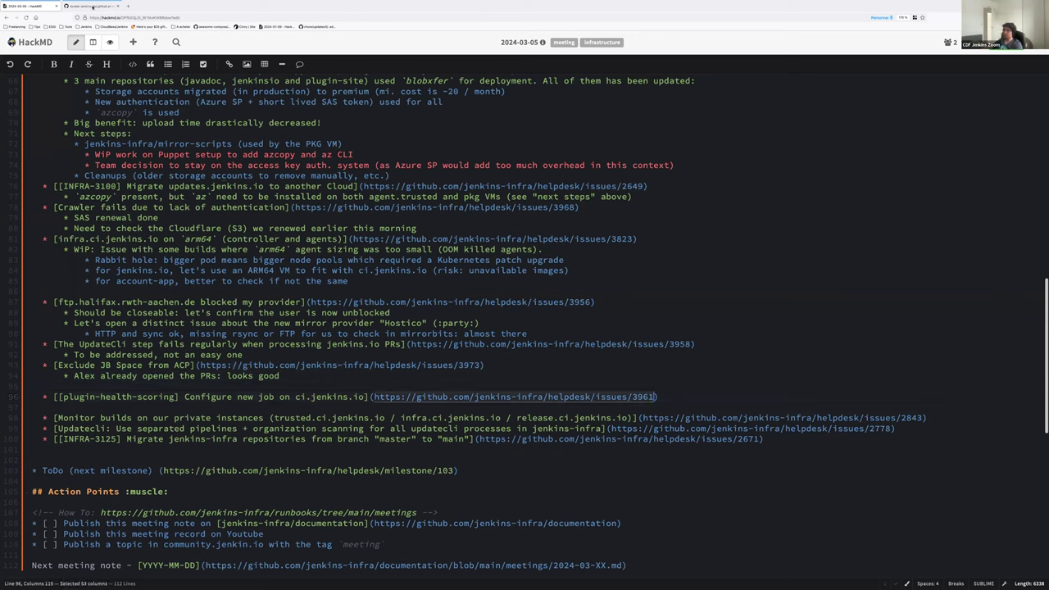
left_click(101, 9)
key("ctrl+l")
key("ctrl+v")
key("Return")
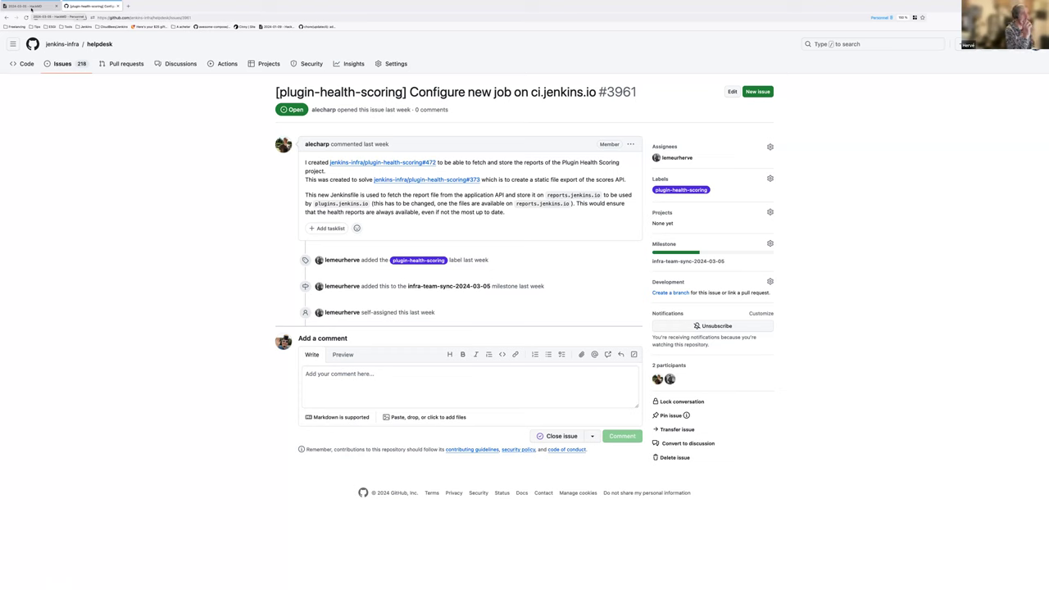
Under issue #3961, note "WiP, discussion in progress with" the contributor, "Goal is to decouple plugin site generation from plugin health (static files have better availability)"
left_click(30, 6)
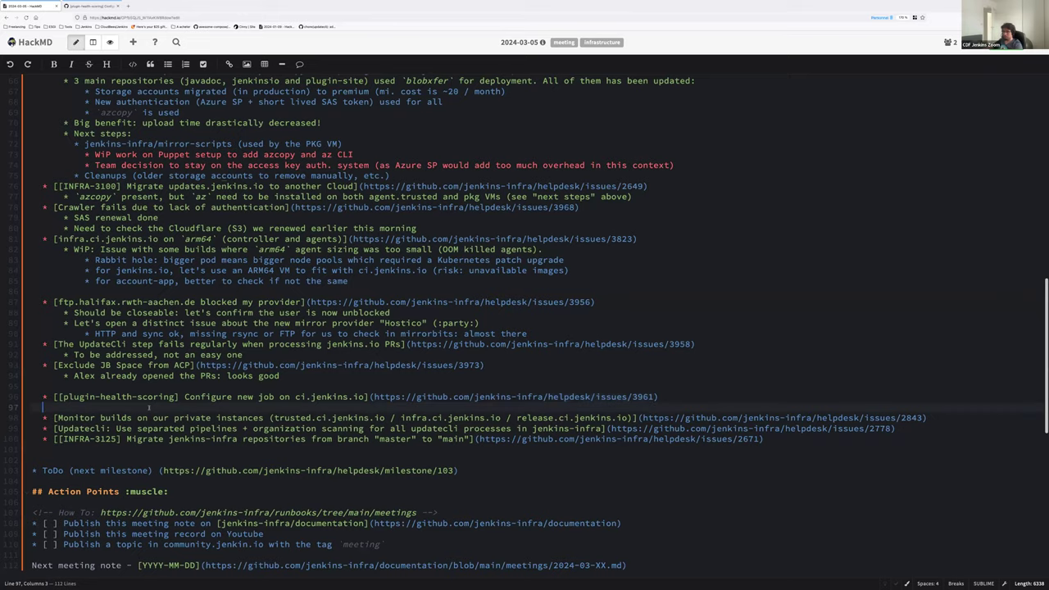
key("Tab")
type("Wi")
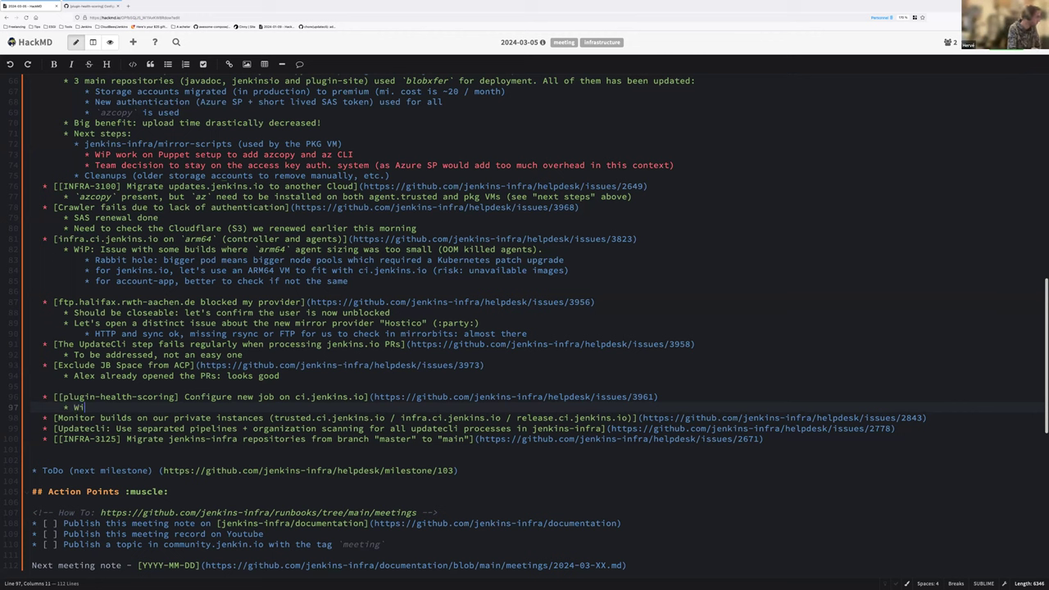
type("P, discu")
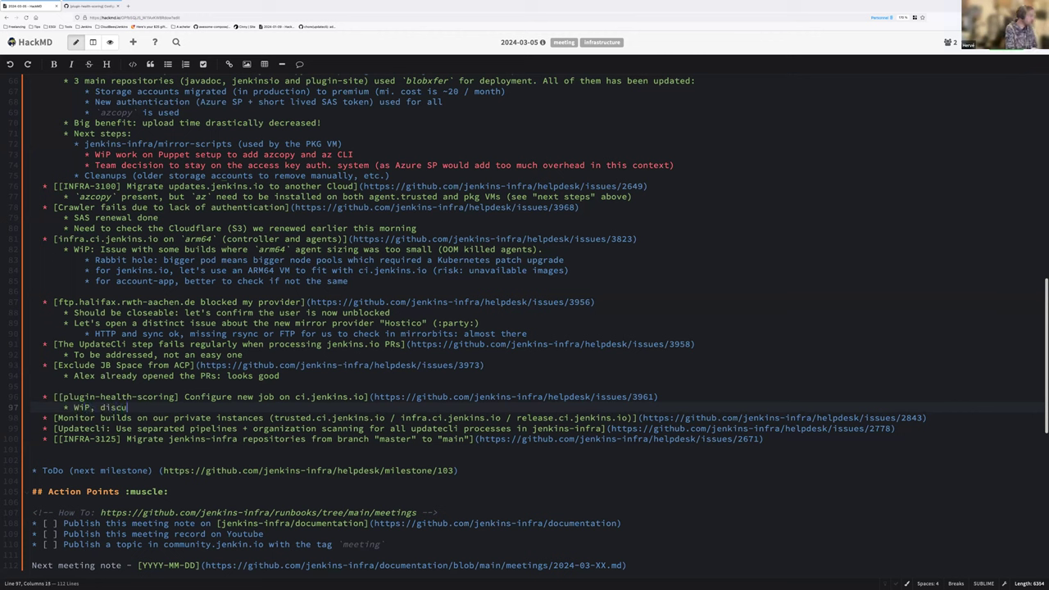
type("ssion in progre")
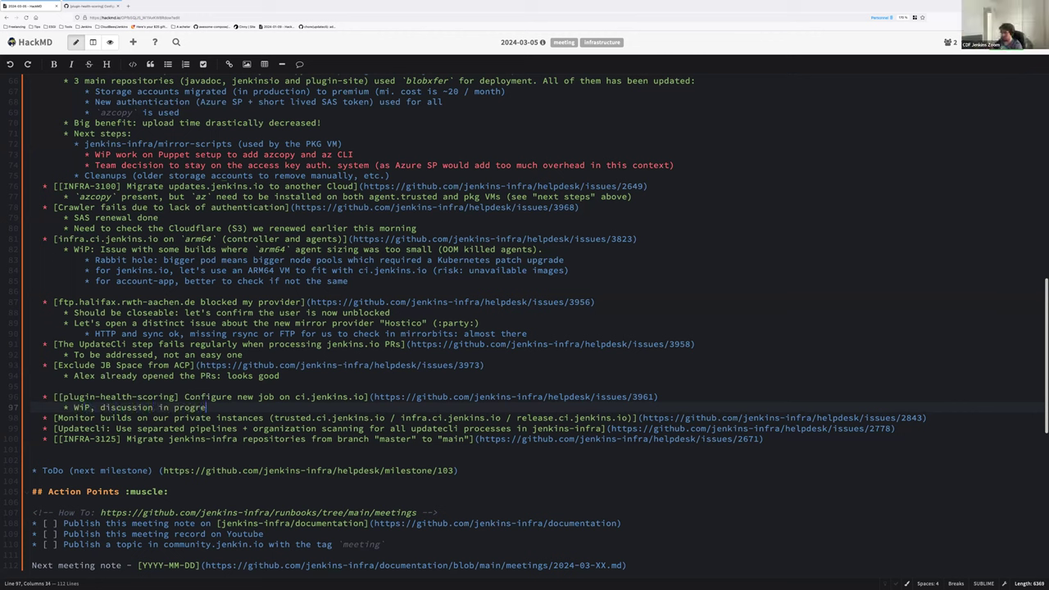
type("ss with Adrien. Goal is to ")
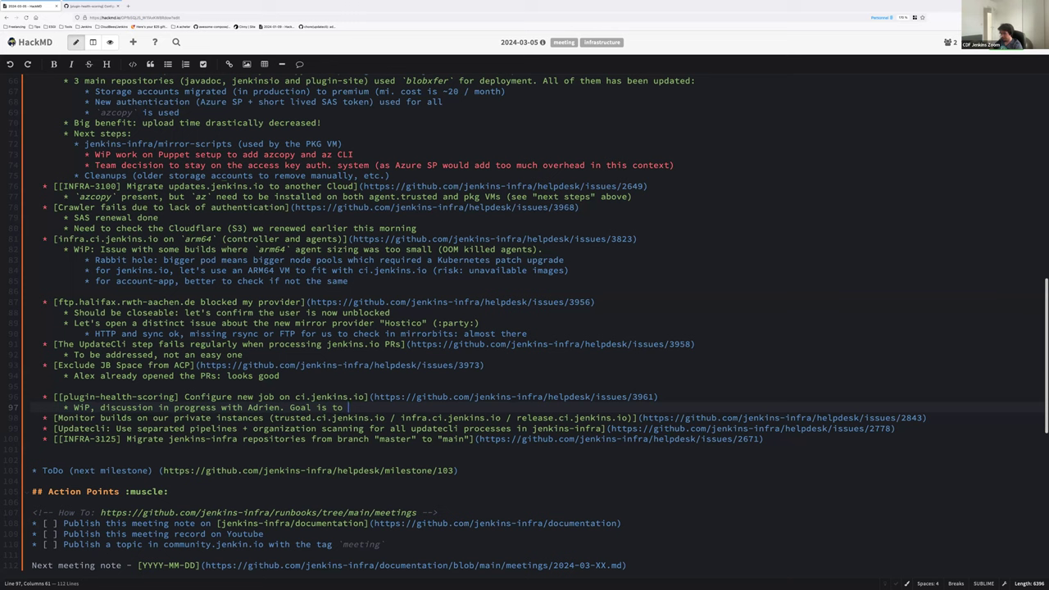
type("decouple plugin site generation from plugin health (static files have better availability")
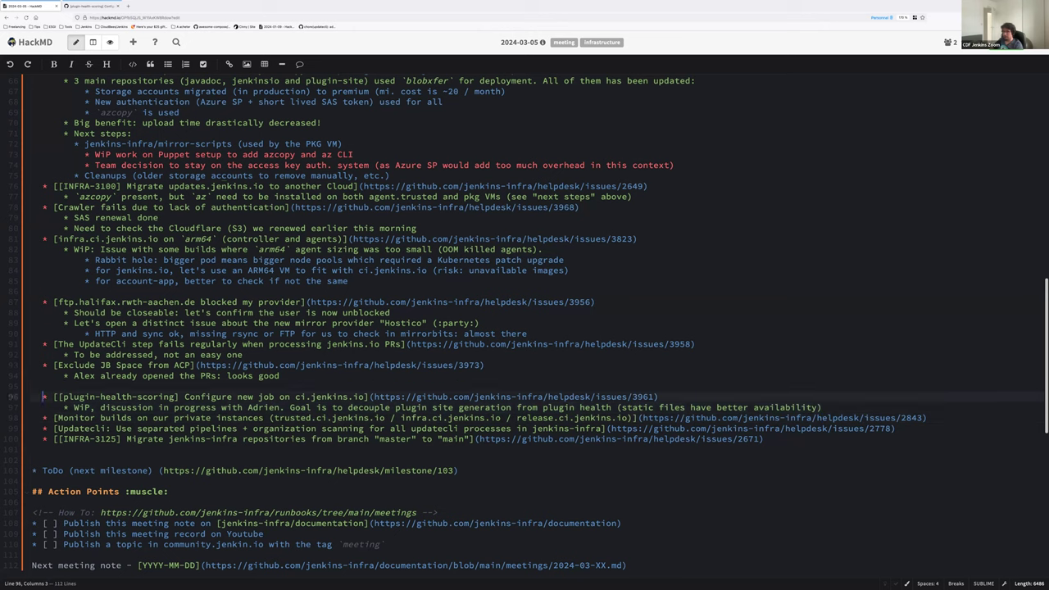
Remove the blank line above the plugin-health-scoring issue in the notes
left_click(42, 386)
key("BackSpace")
key("BackSpace")
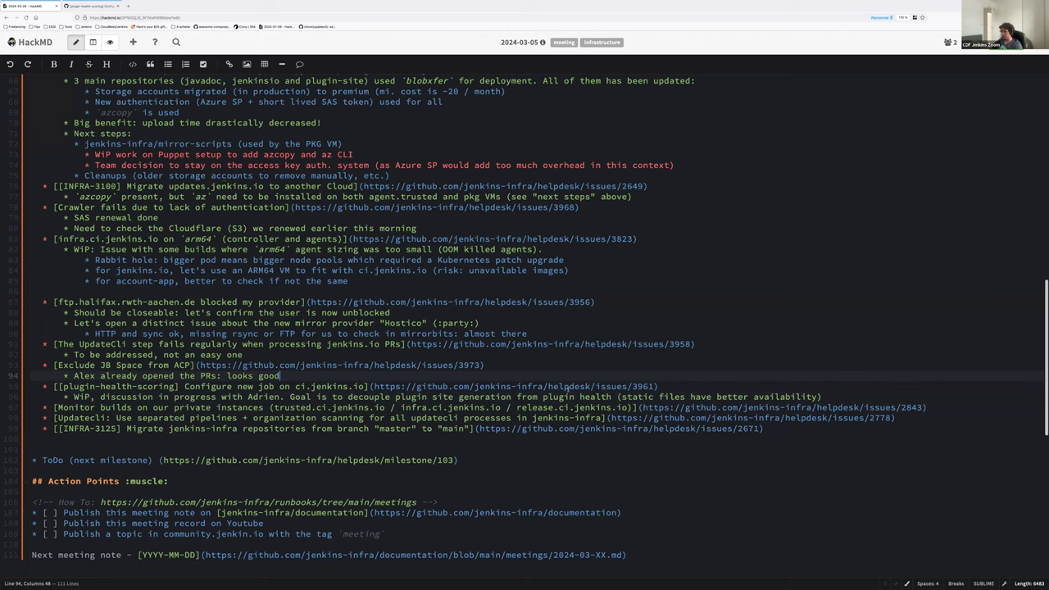
Open helpdesk issue #2843 from its link in the notes in the GitHub tab and review its most recent comments
left_click_drag(641, 407, 926, 407)
key("ctrl+c")
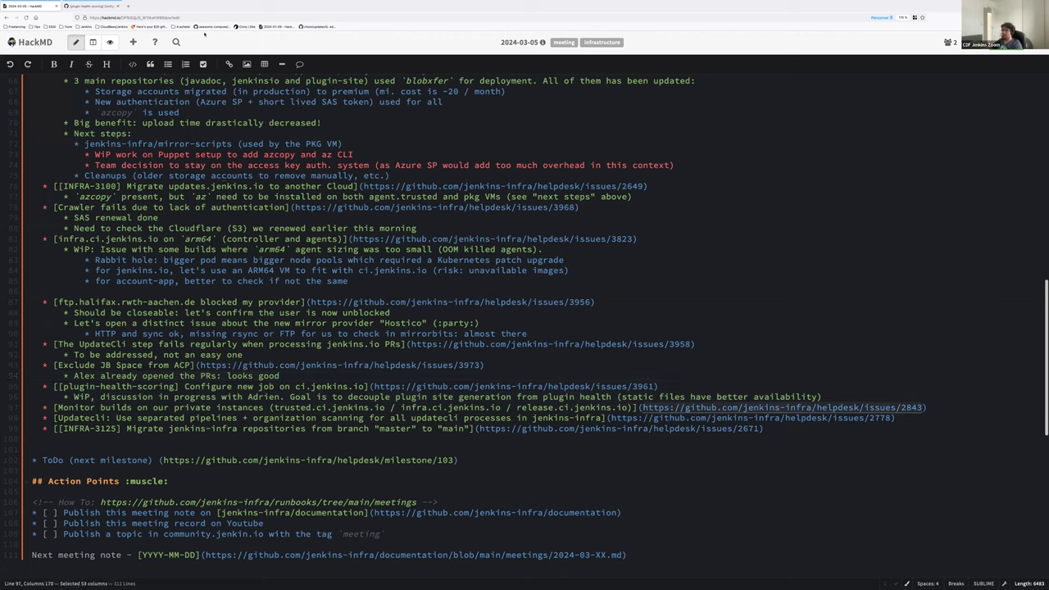
left_click(90, 6)
left_click(112, 17)
key("ctrl+v")
key("Return")
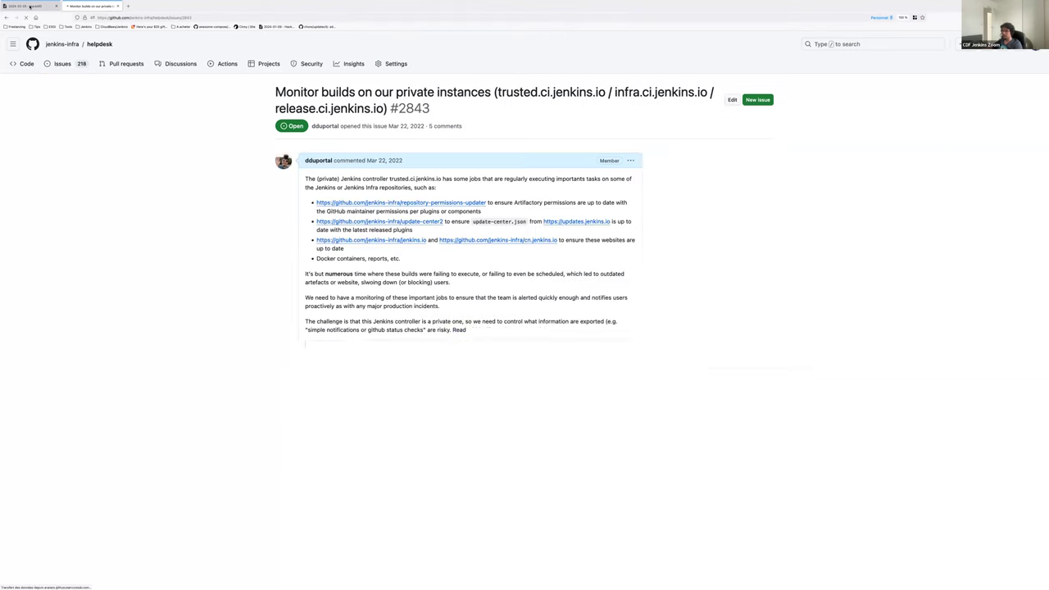
scroll(36, 63, "down", 3)
scroll(36, 63, "down", 3)
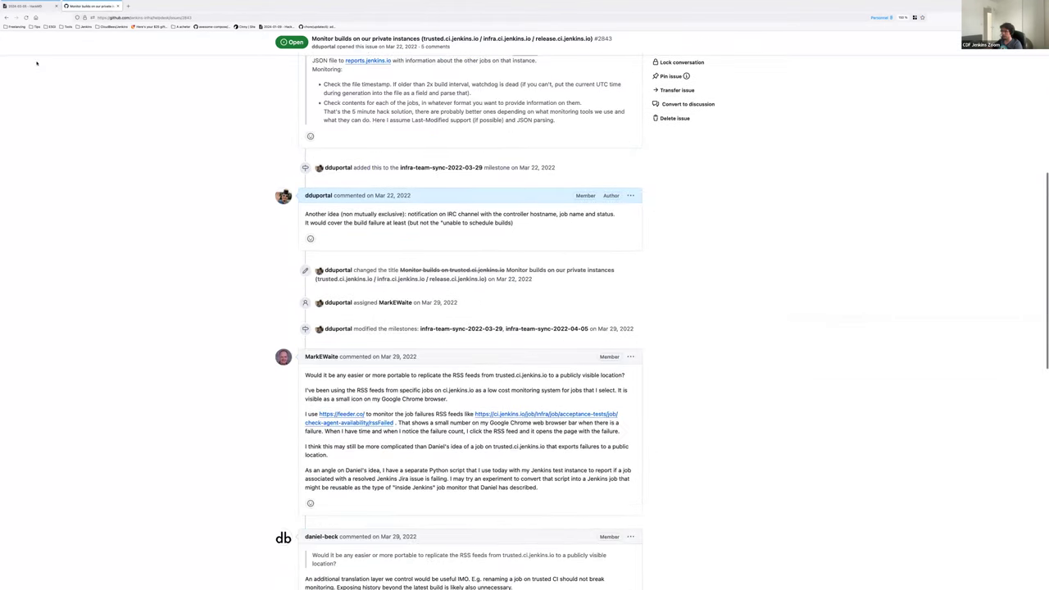
scroll(99, 193, "down", 10)
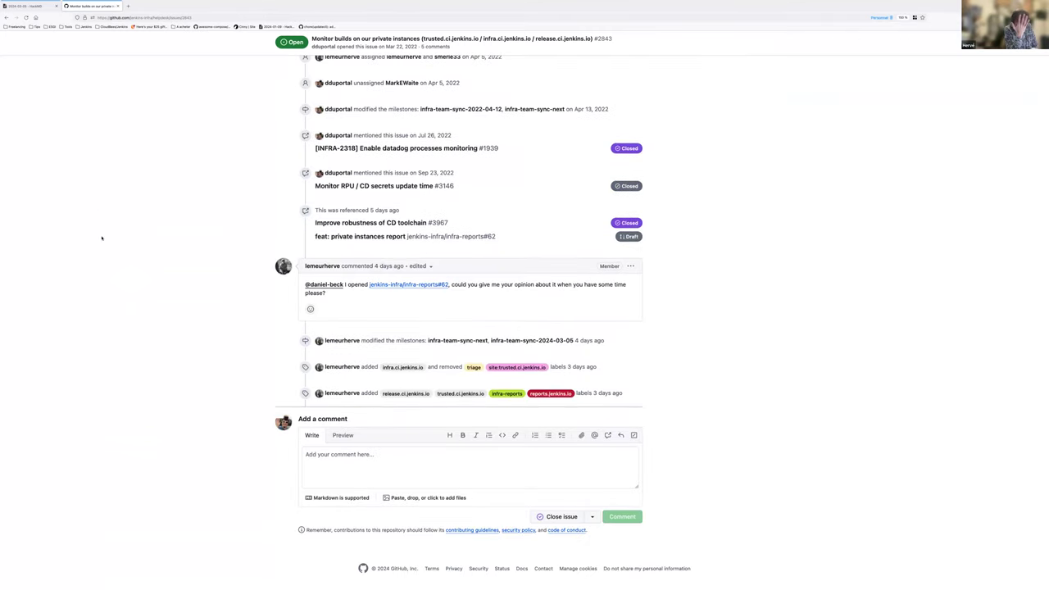
Open the linked pull request jenkins-infra/infra-reports#62 in a new tab and review its latest comment and checks
right_click(397, 285)
left_click(402, 288)
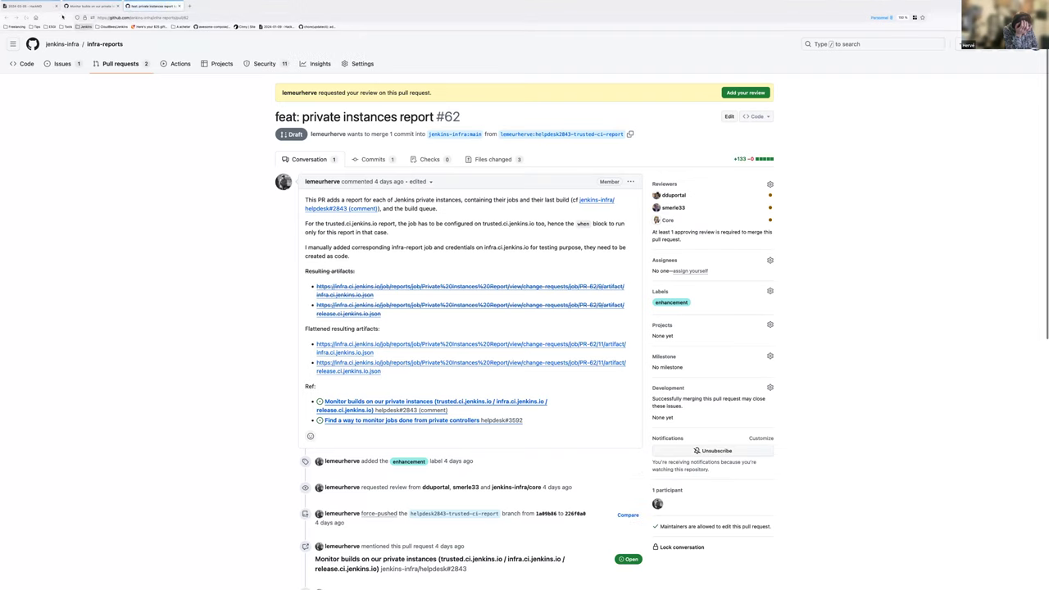
scroll(112, 279, "down", 20)
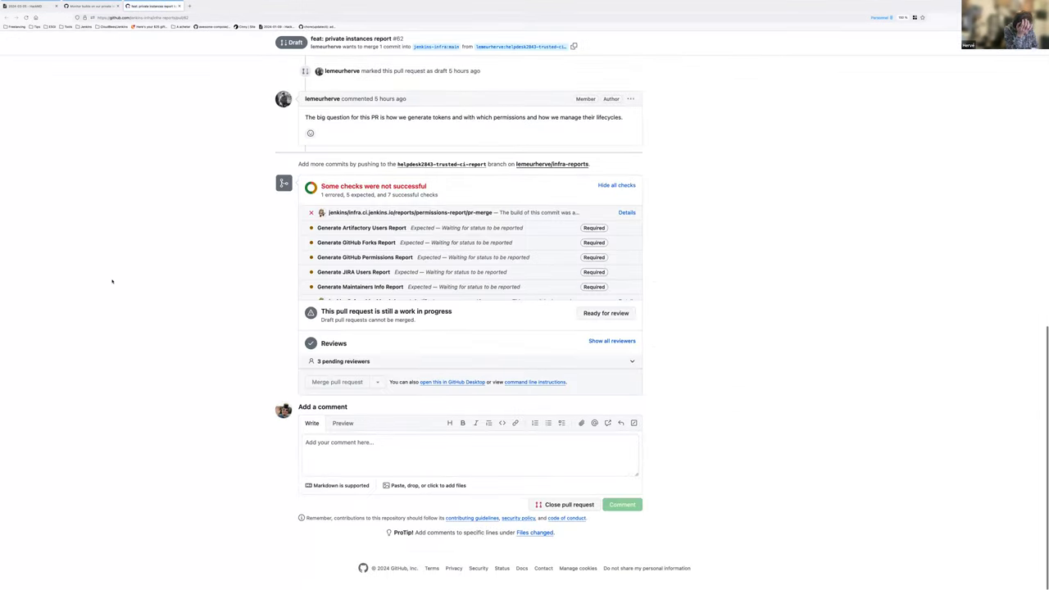
key("super+l")
key("ctrl+c")
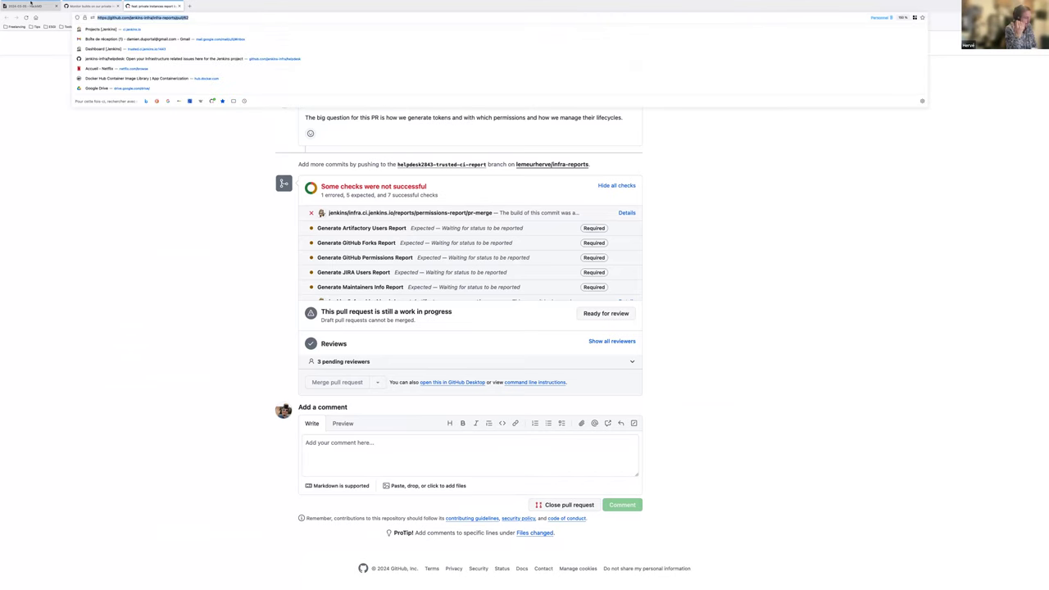
left_click(30, 5)
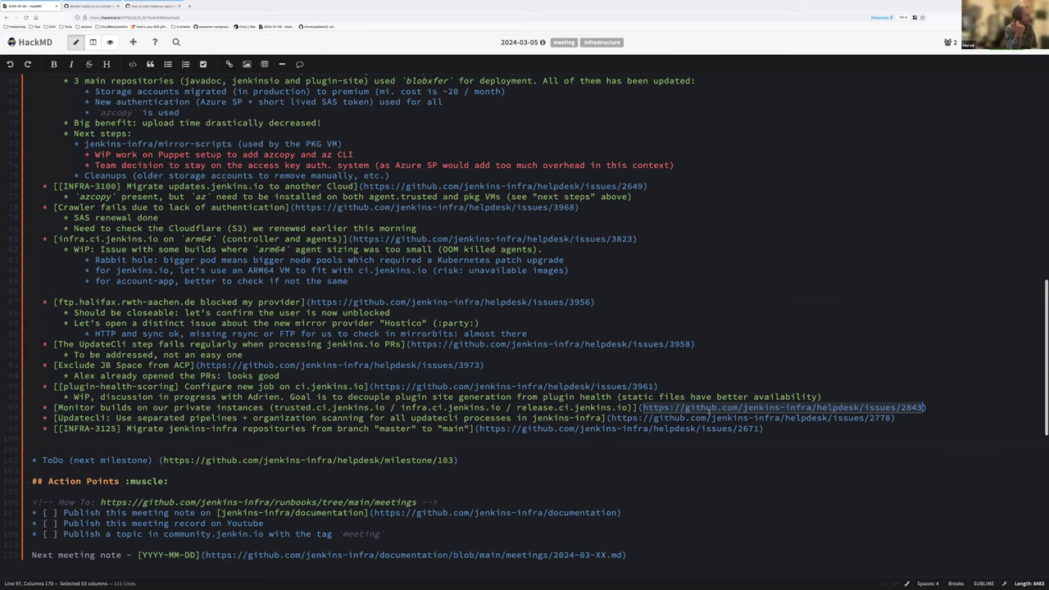
left_click(940, 407)
key("Return")
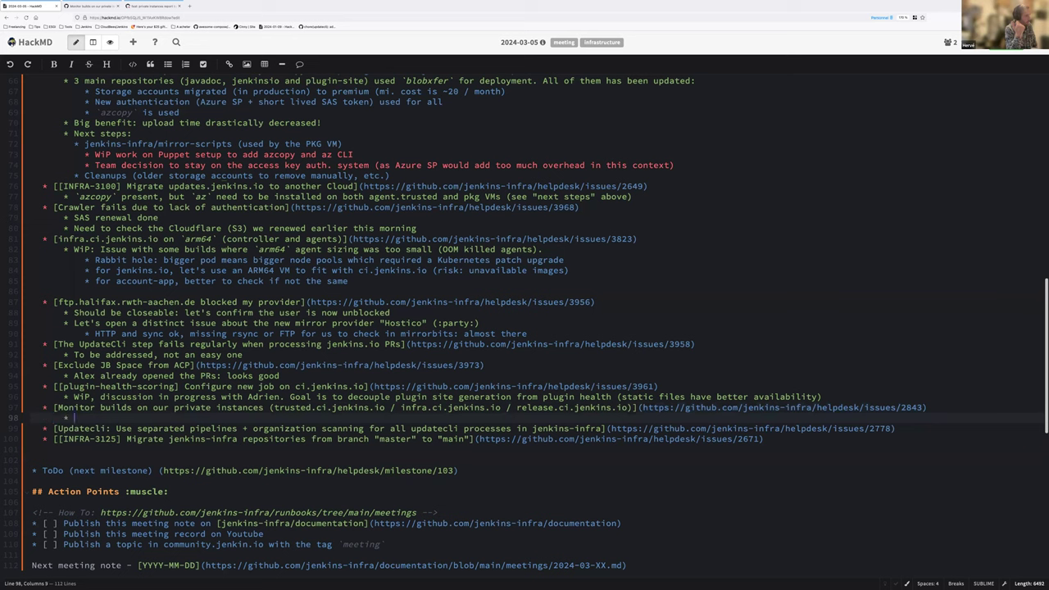
type("Proposal:done (draft) on")
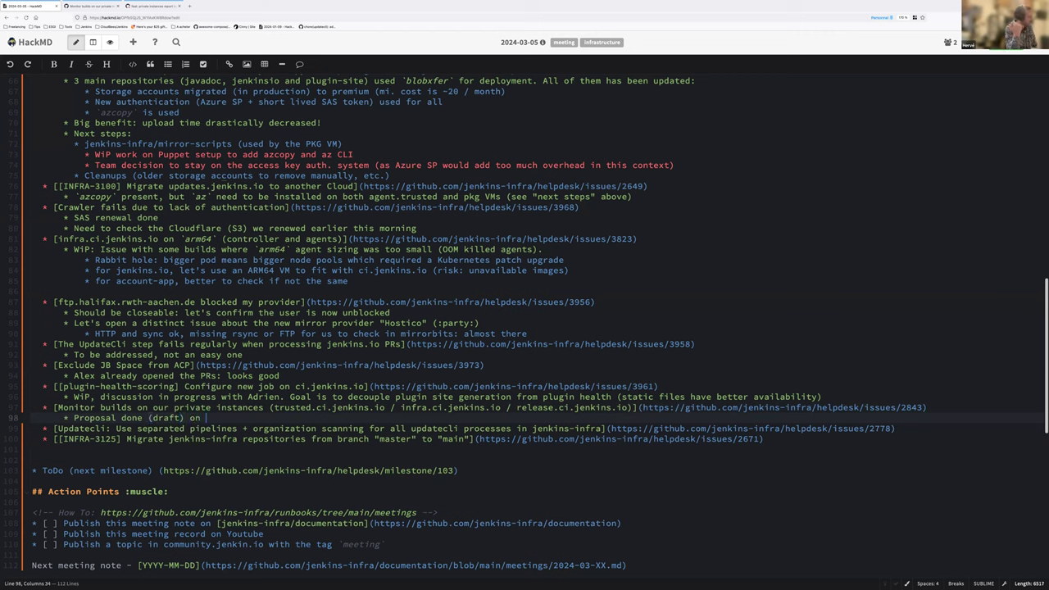
key("ctrl+v")
type("which g")
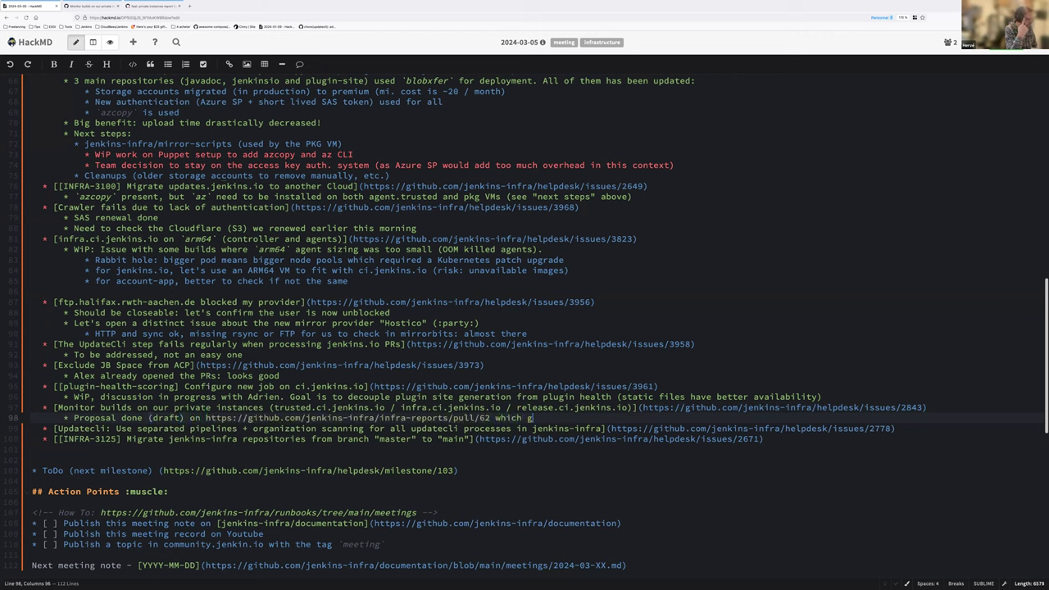
type("enerates a complete JSON export")
Under issue #2843, add "TO be discussed: the Jenkins user token used to pull information from each controller (lifecycle, permissions on each controller, etc.)"
key("Return")
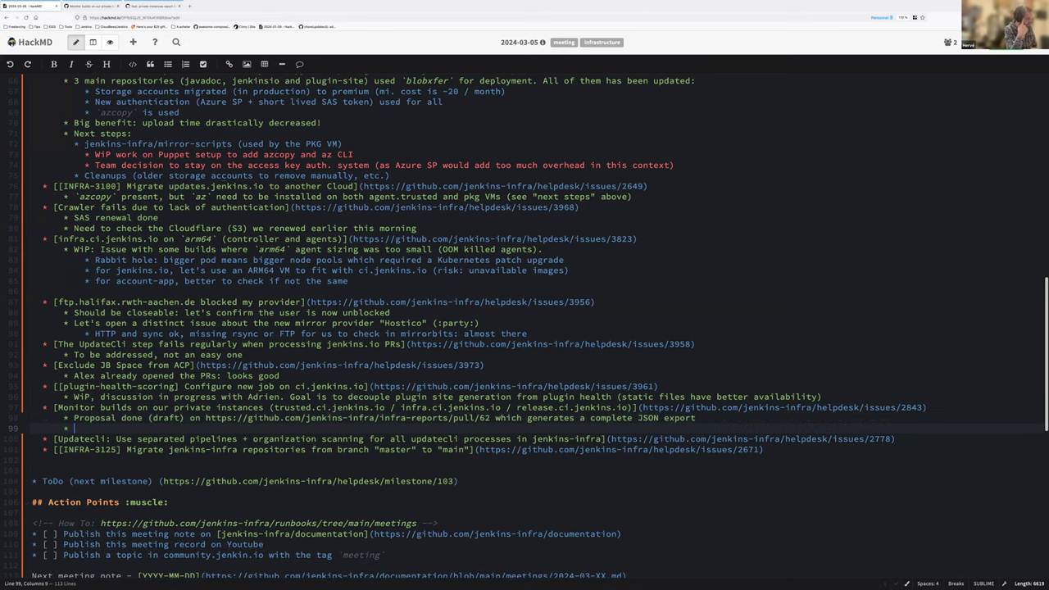
type("TO be discussed: the tokenJenkins user ")
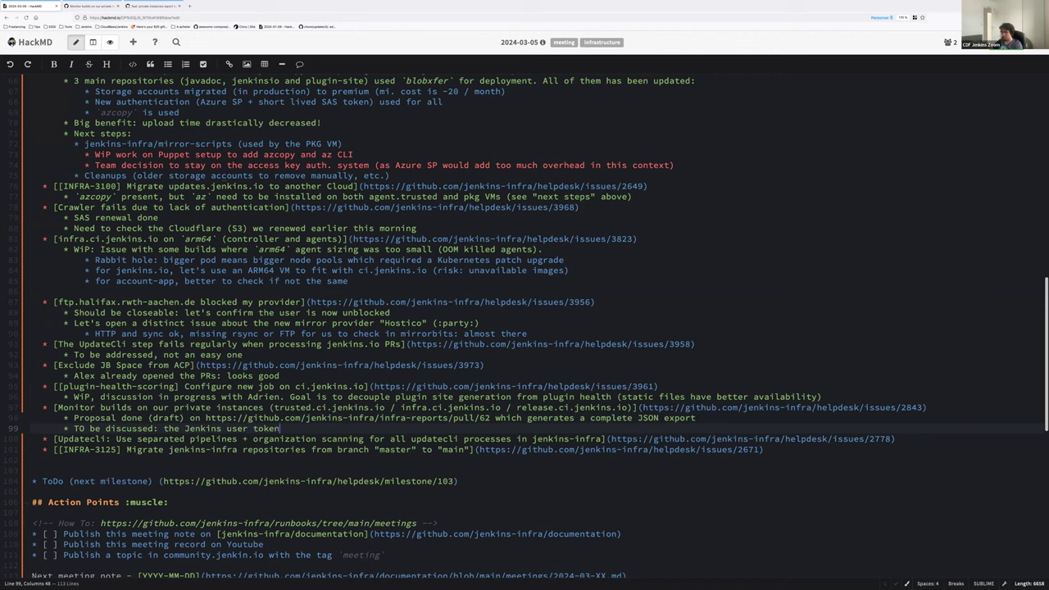
type(" used to pull information f")
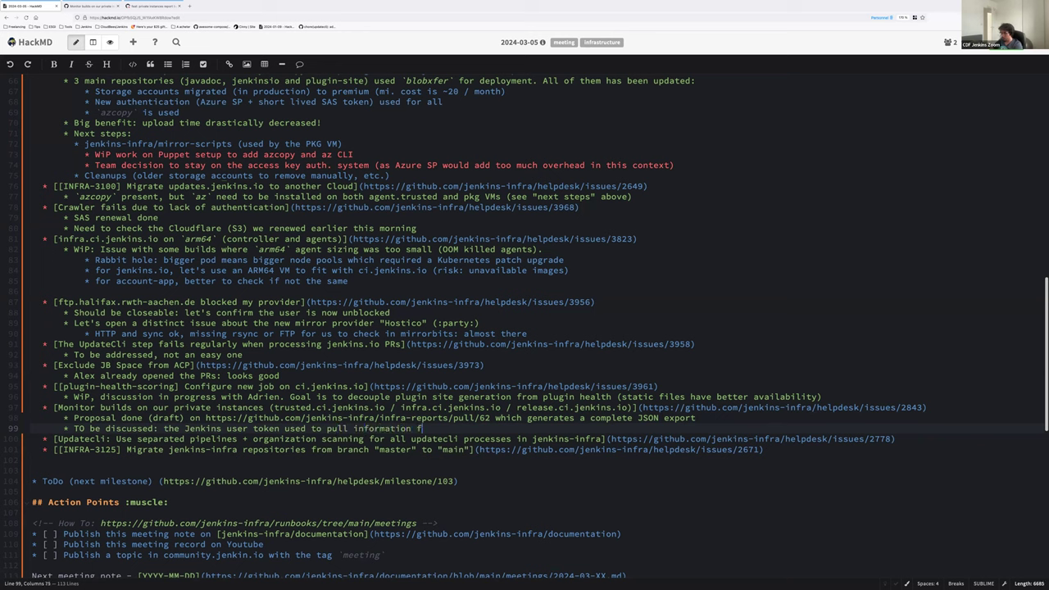
type("rom each controlle")
type("r")
type(" (lifecycle,")
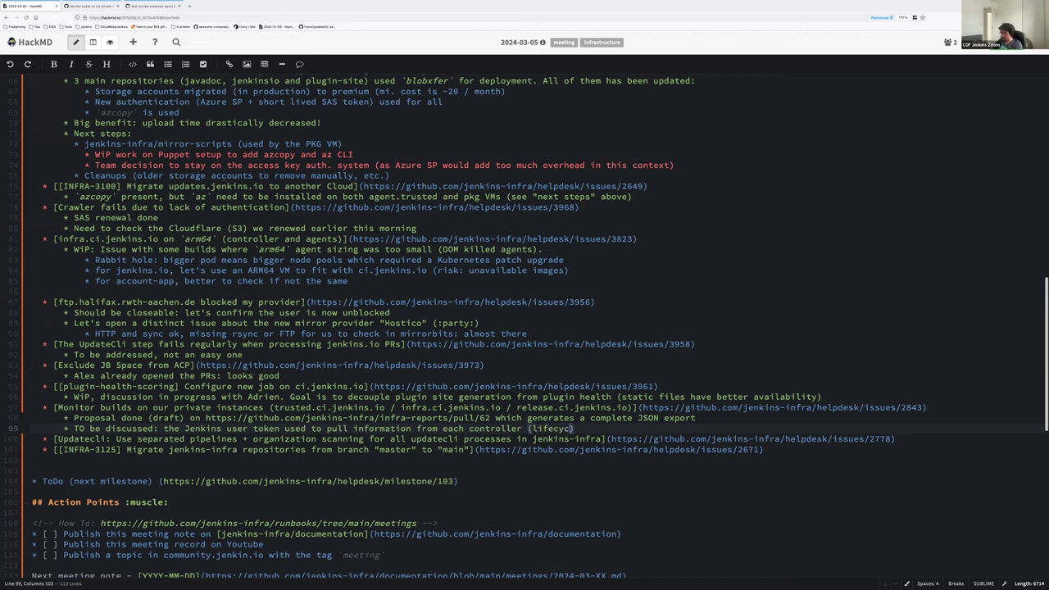
type(" permirsio")
type("ns")
left_click(601, 427)
key("Delete")
left_click(648, 427)
type("on each controller, etc.")
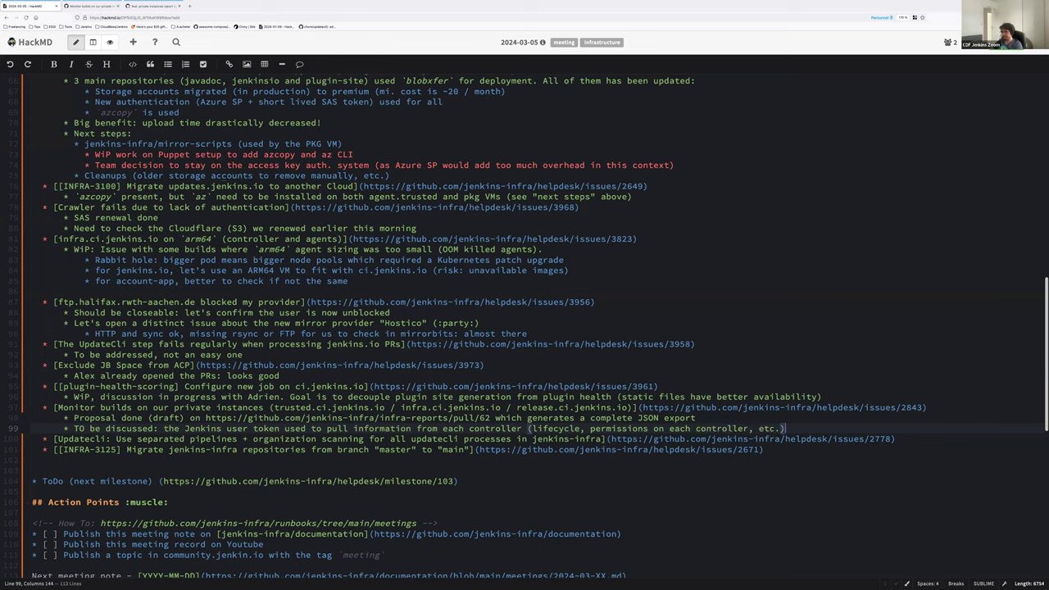
Correct the capitalization of "TO" to "To" at the start of the Jenkins user token note
left_click(78, 427)
key("BackSpace")
type("o")
key("End")
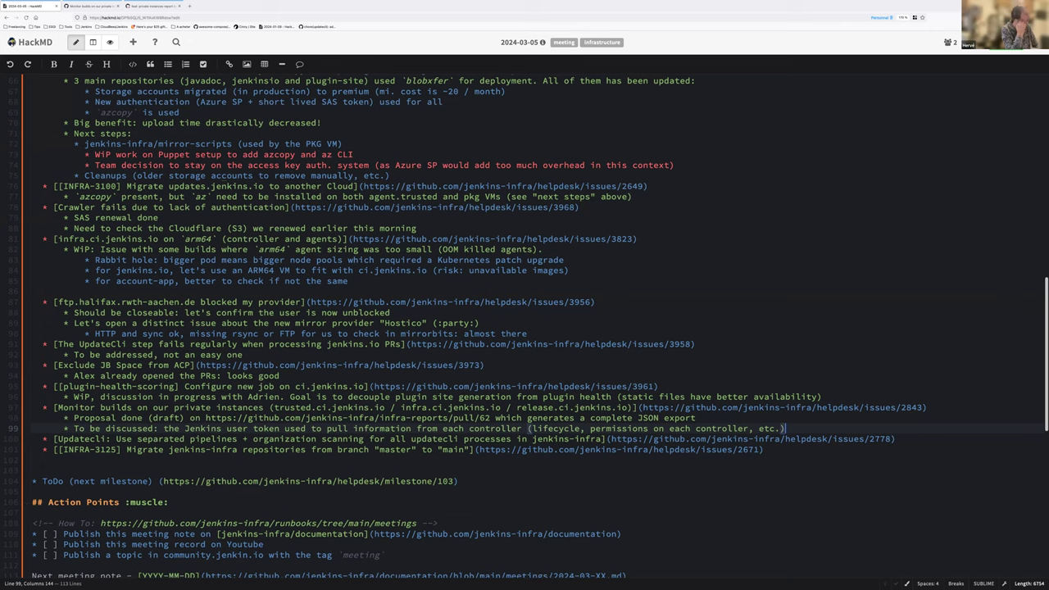
Add a third note under issue #2843 reading "Put on hold until we get a security feedback"
key("Return")
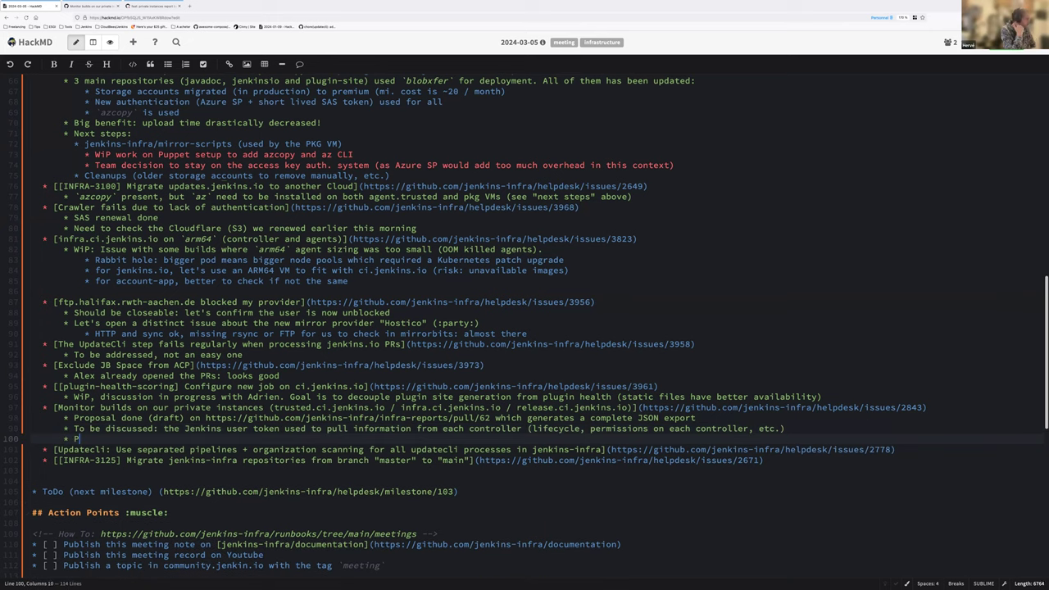
type("Put on hold until we get a security feedback")
key("Down")
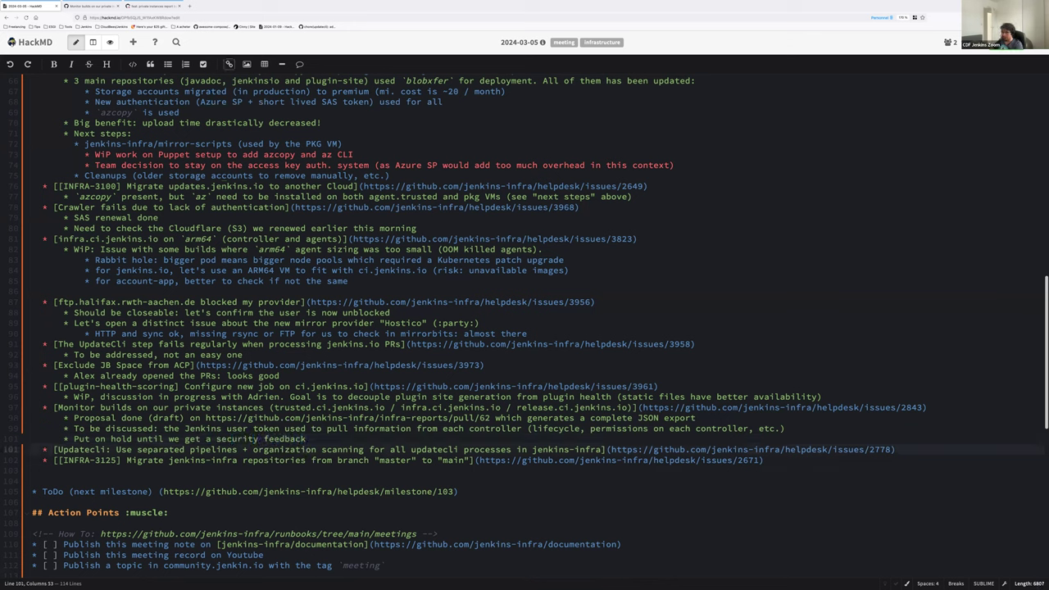
Open helpdesk issue #2778 from its link in the notes in the existing GitHub issue tab
left_click(603, 449)
key("Right")
key("shift+End")
key("shift+Left")
key("ctrl+c")
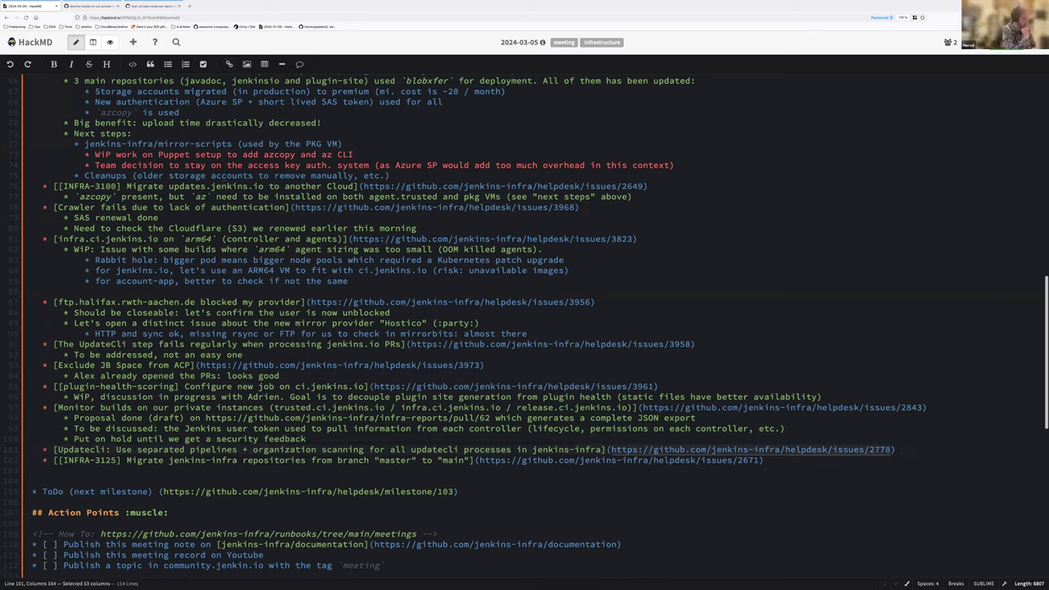
left_click(92, 8)
left_click(105, 17)
key("ctrl+v")
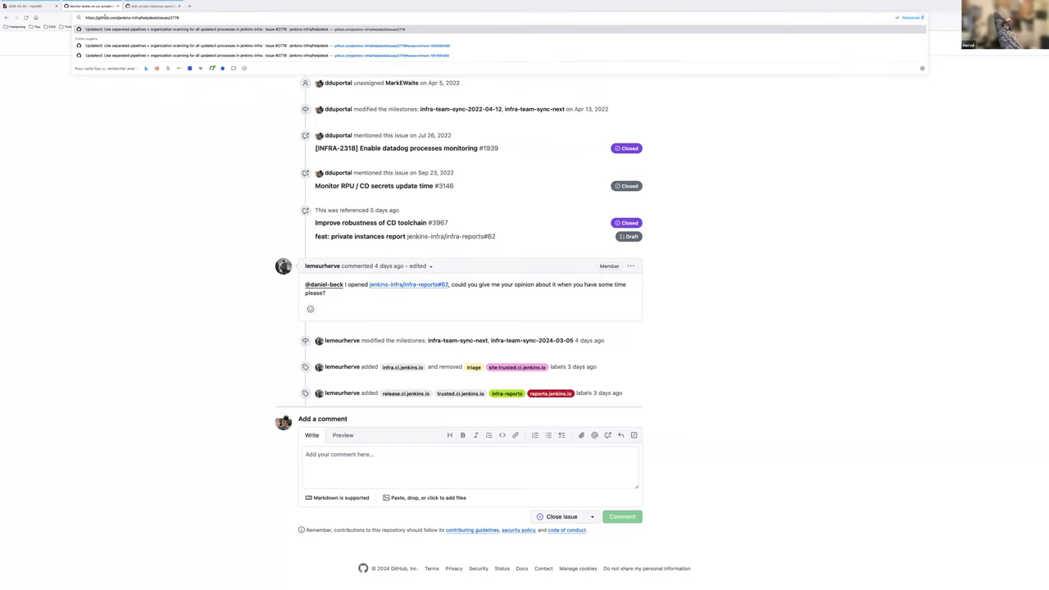
key("Return")
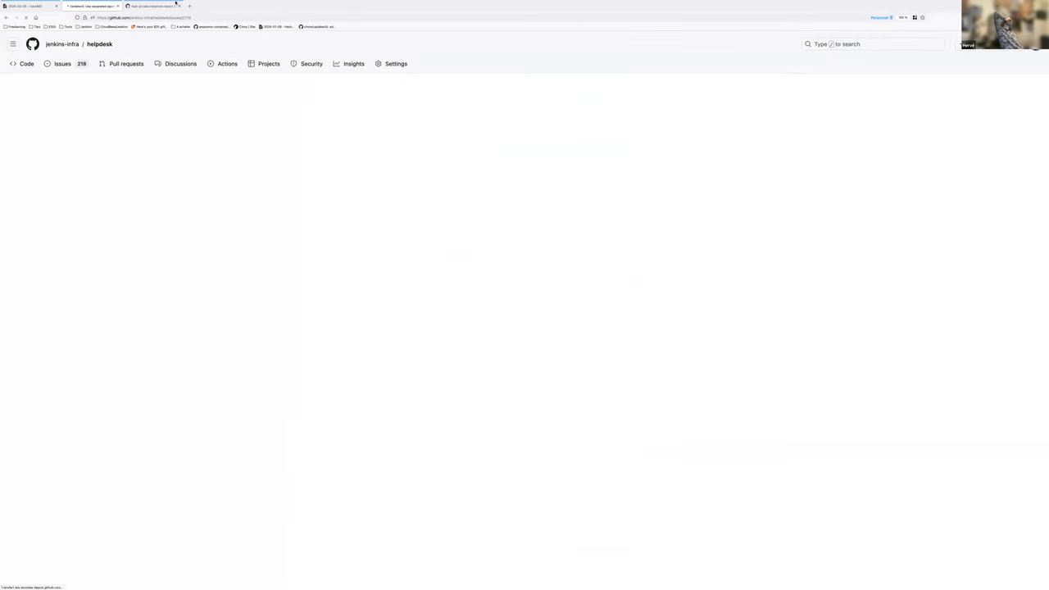
Close the infra-reports pull request tab, review the most recent comments on issue #2778 and return to the meeting notes
left_click(178, 7)
scroll(175, 262, "down", 15)
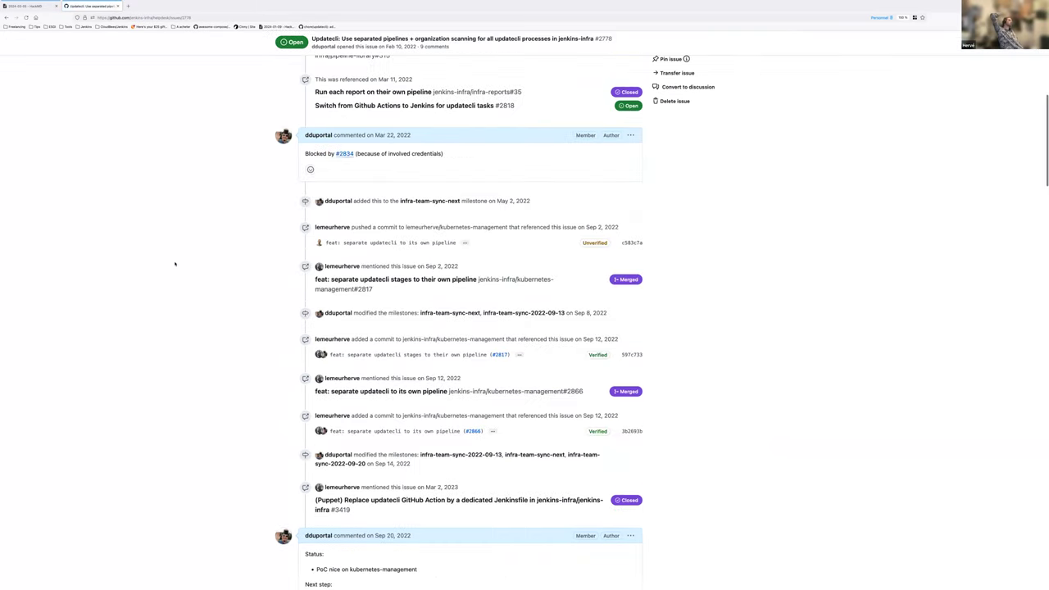
scroll(176, 263, "down", 20)
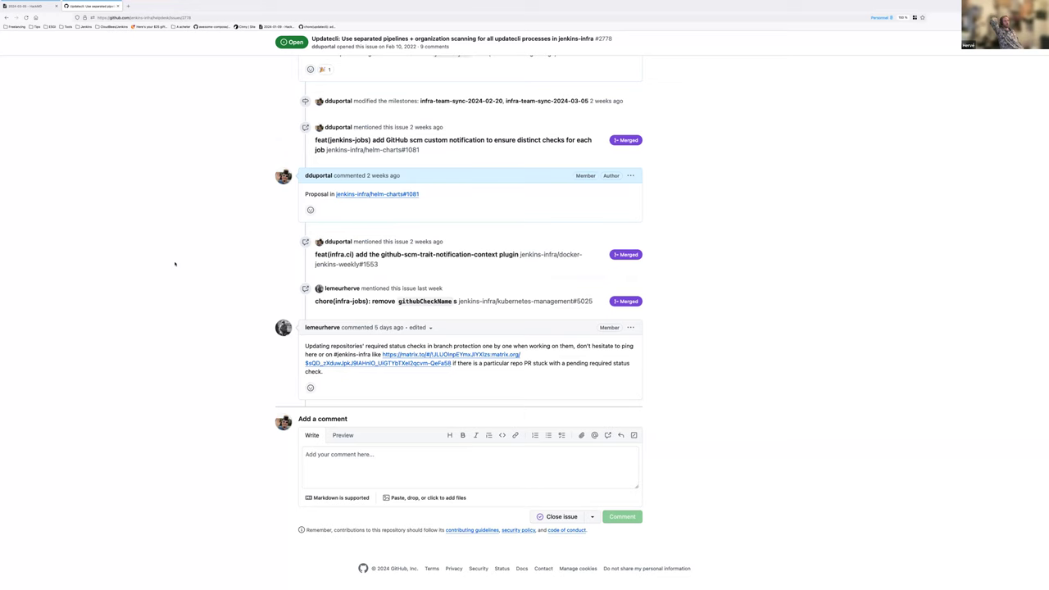
scroll(175, 263, "up", 3)
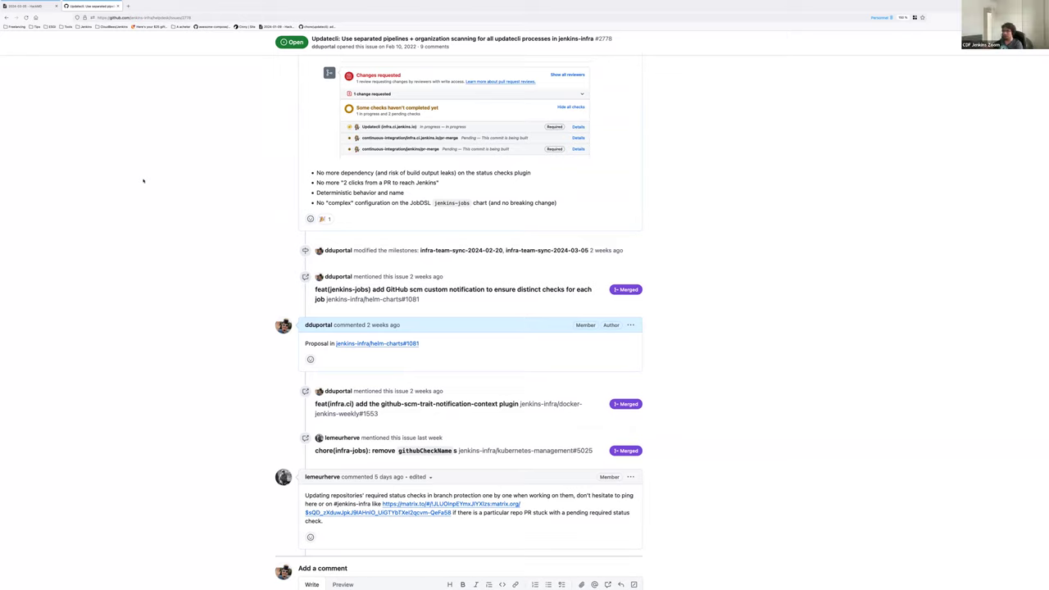
key("ctrl+w")
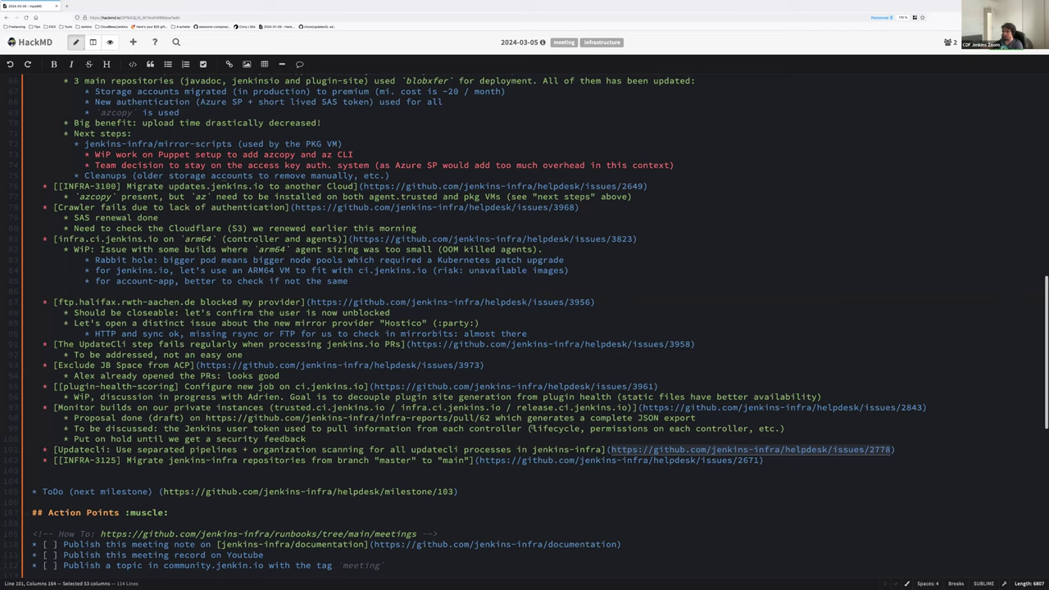
Open helpdesk issue #2671 from its link in the notes in a new tab, review its latest updates and return to the notes
left_click(607, 449)
key("Down")
left_click(476, 459)
left_click_drag(479, 459, 761, 459)
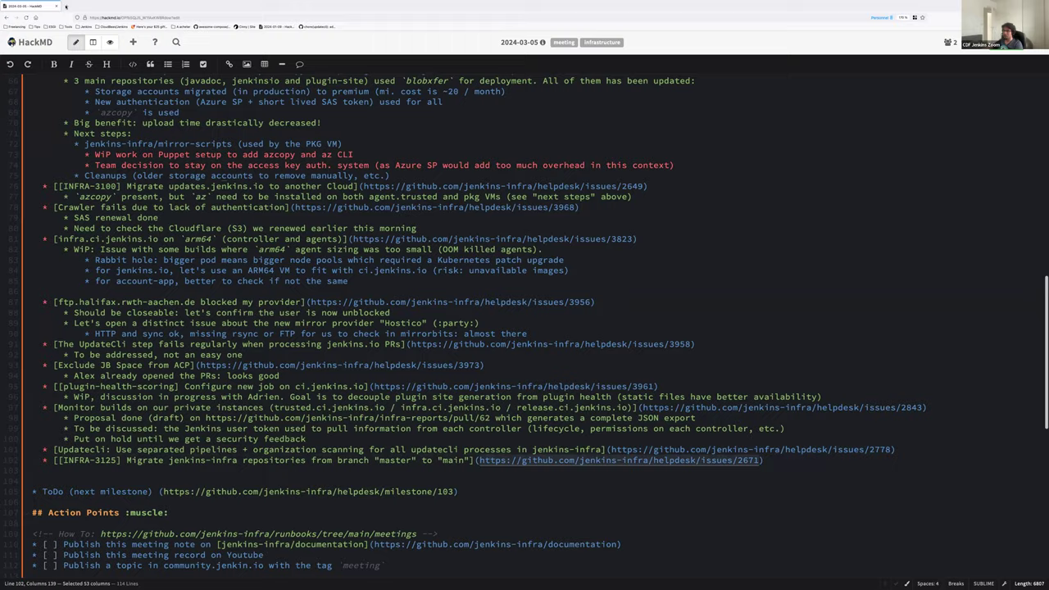
middle_click(65, 6)
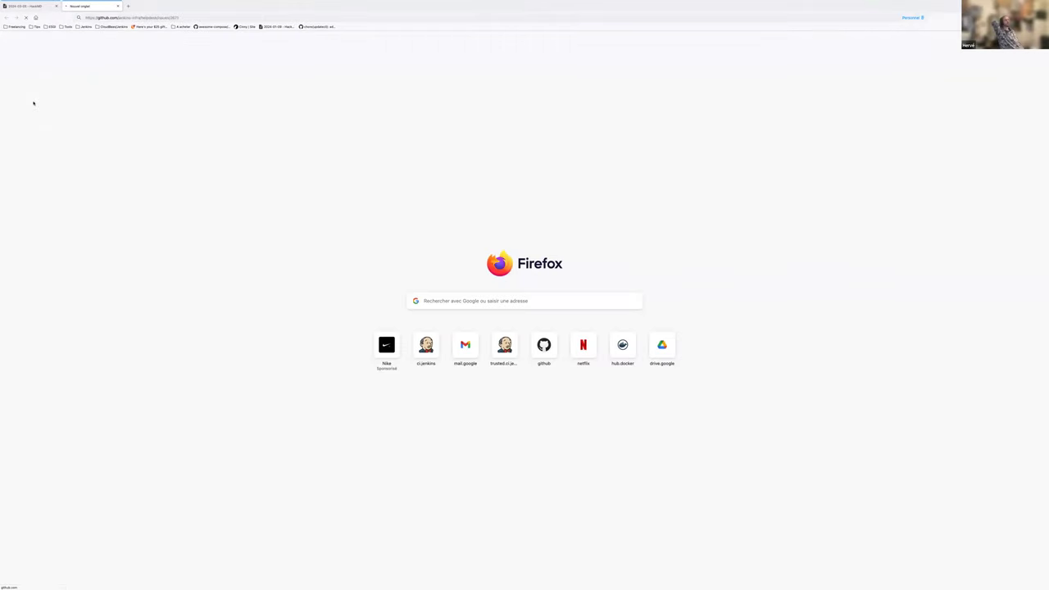
scroll(73, 163, "down", 15)
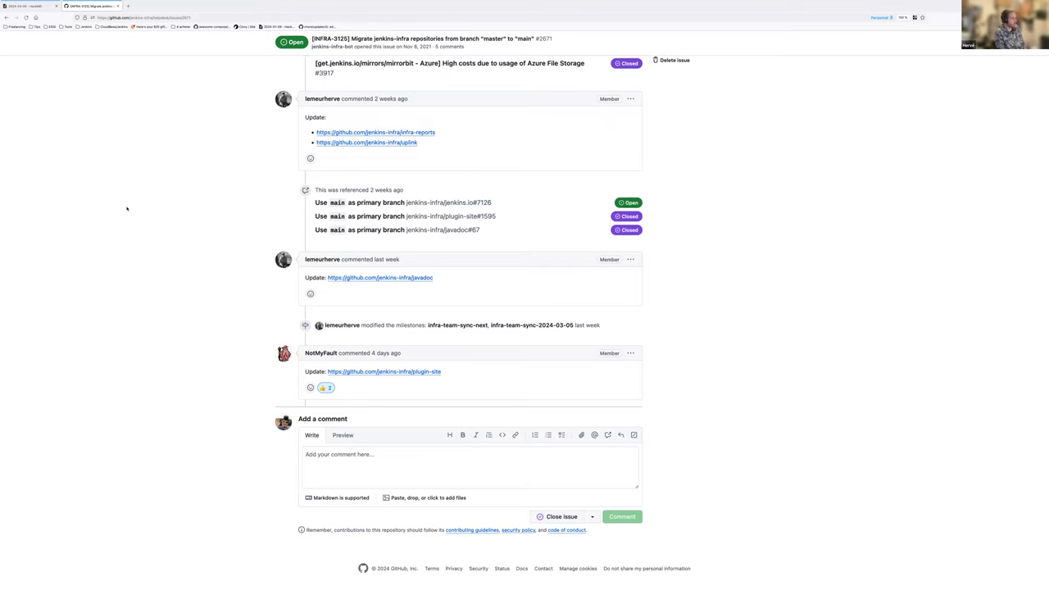
scroll(127, 208, "up", 1)
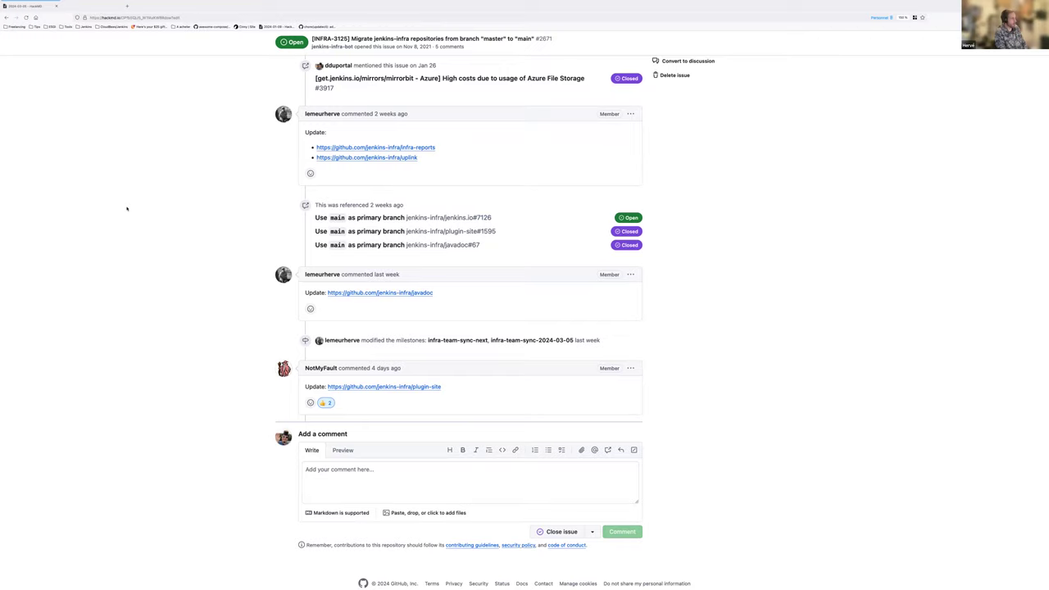
key("ctrl+shift+Tab")
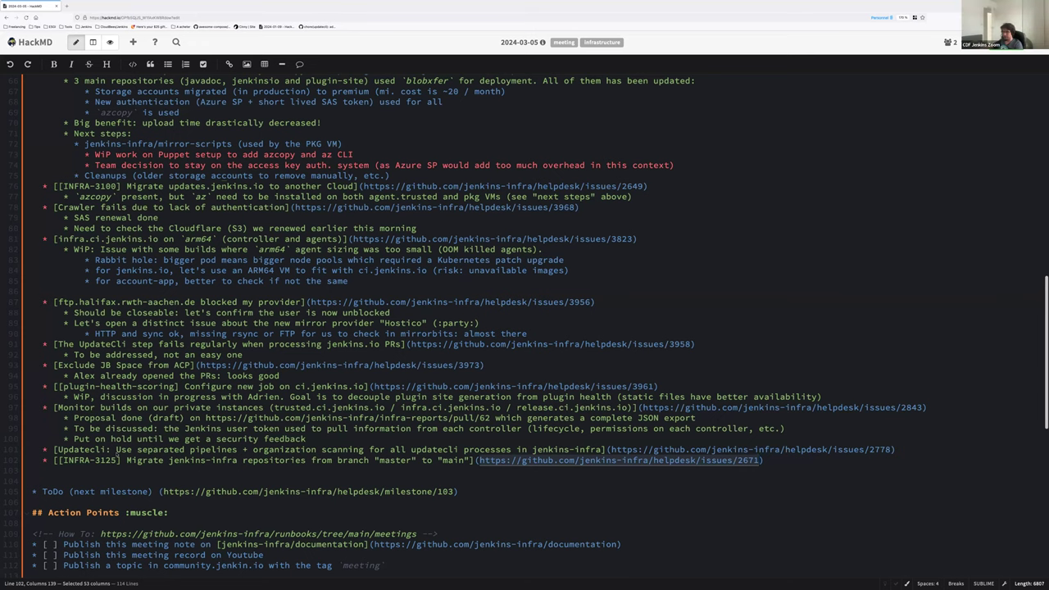
Insert a blank line above the private instances monitoring issue (#2843) to separate the last three issues from the ones before
left_click(116, 449)
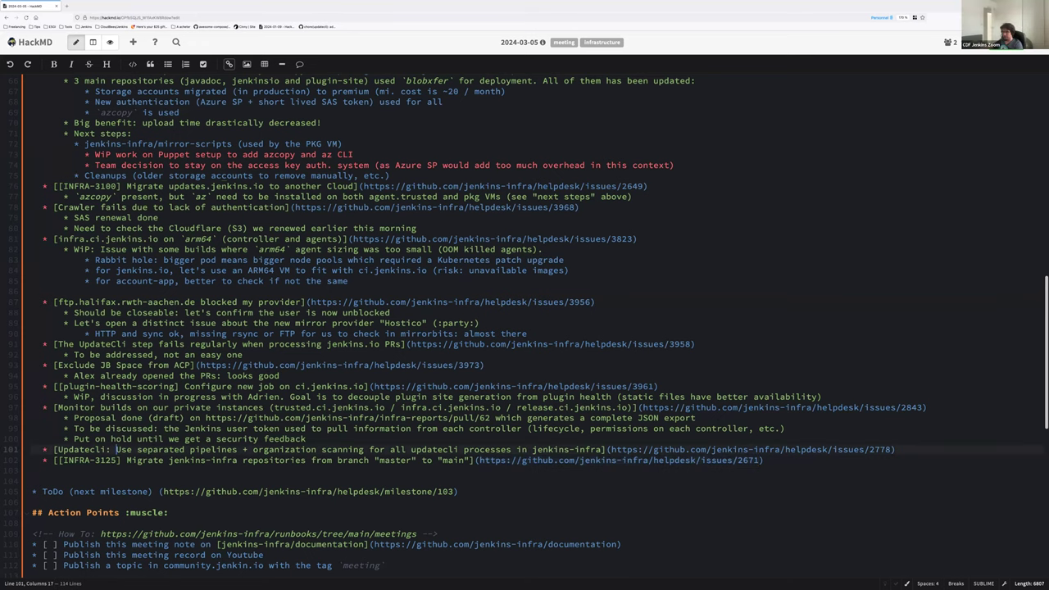
left_click(43, 407)
left_click(777, 459, "shift")
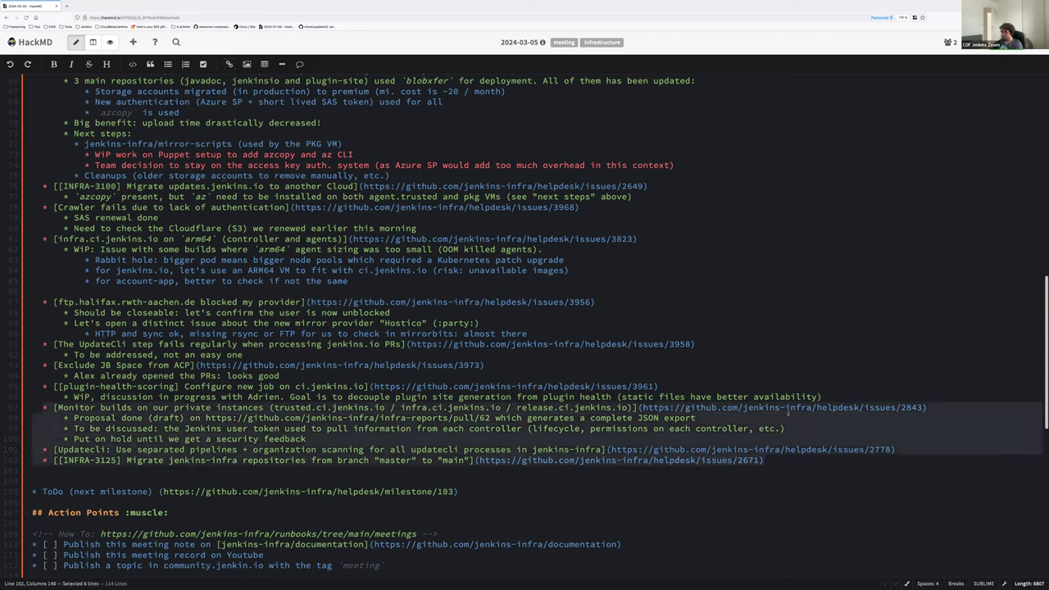
left_click(832, 396)
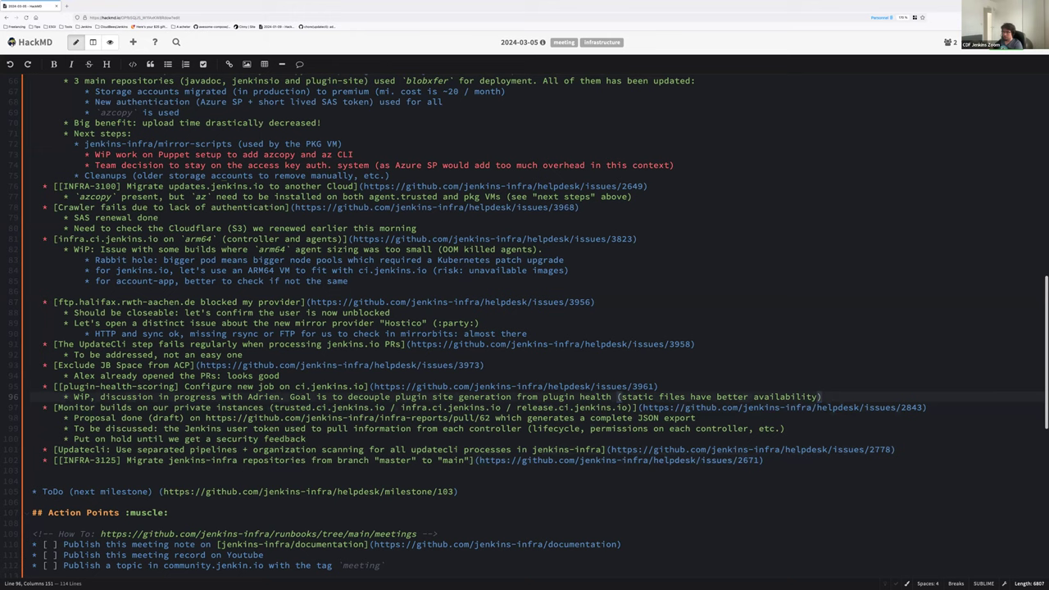
key("Return")
key("BackSpace")
key("BackSpace")
key("BackSpace")
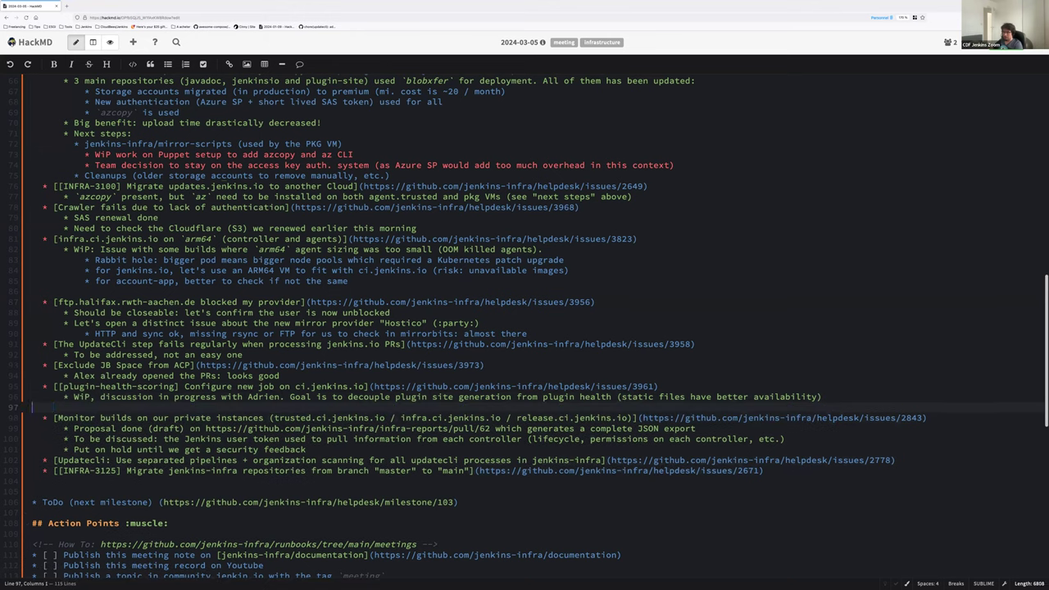
key("Return")
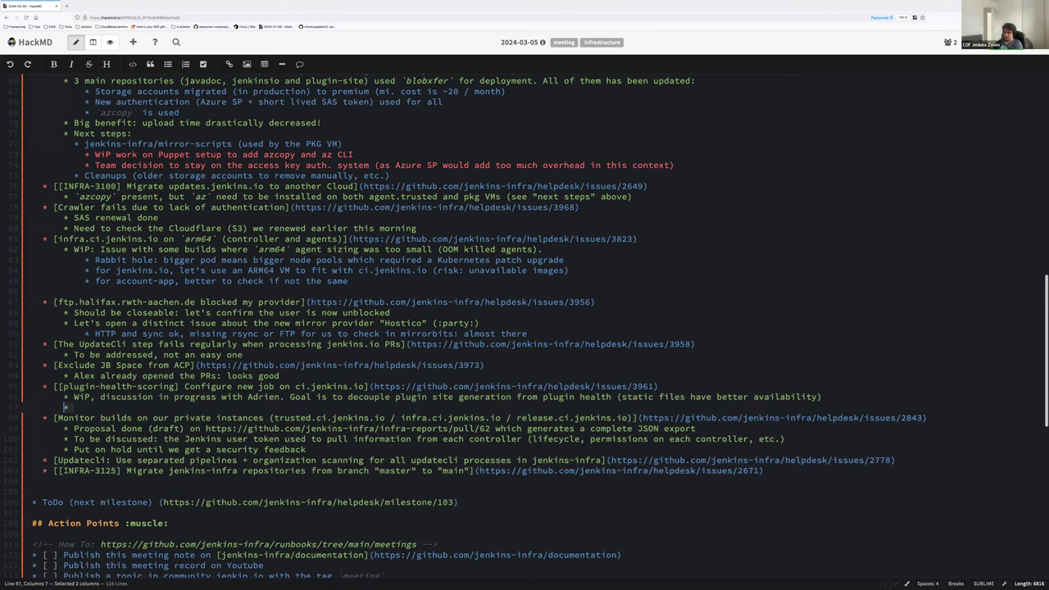
key("BackSpace")
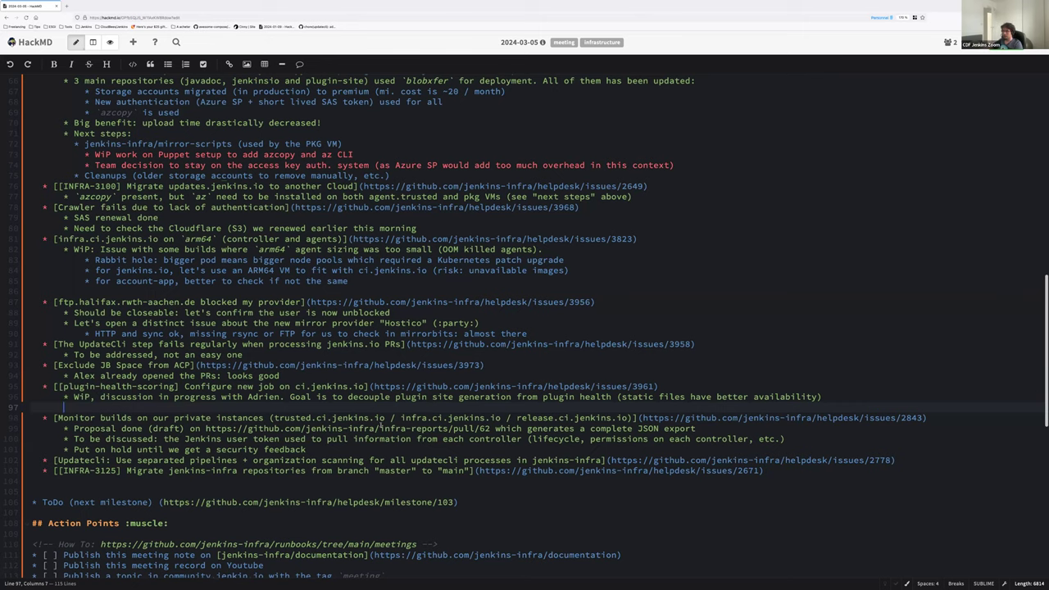
scroll(381, 425, "down", 2)
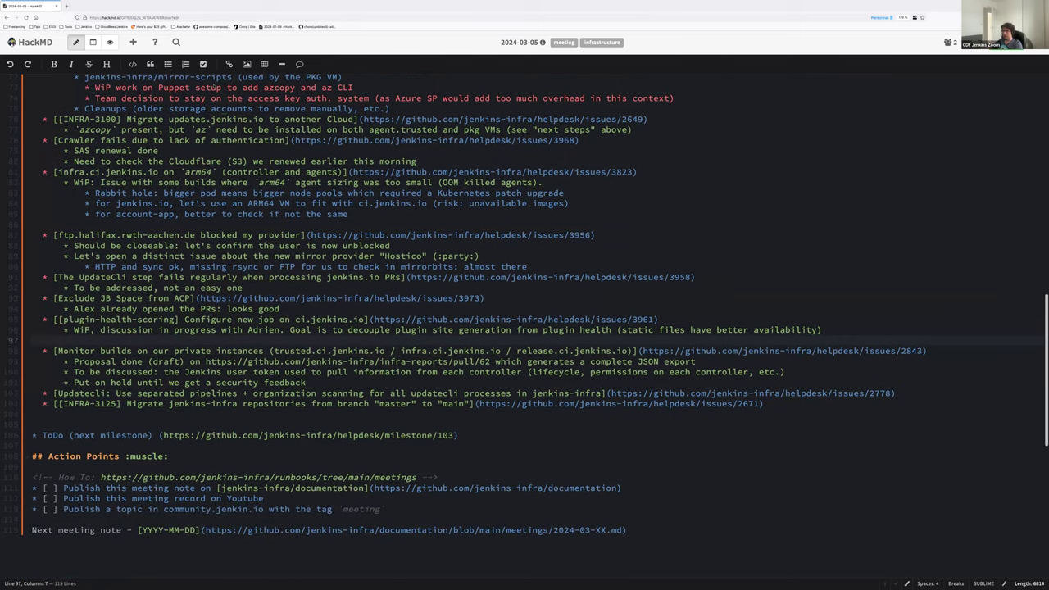
Open the github.com/jenkins-infra/helpdesk repository in a new tab using the "Personnel" container
right_click(66, 6)
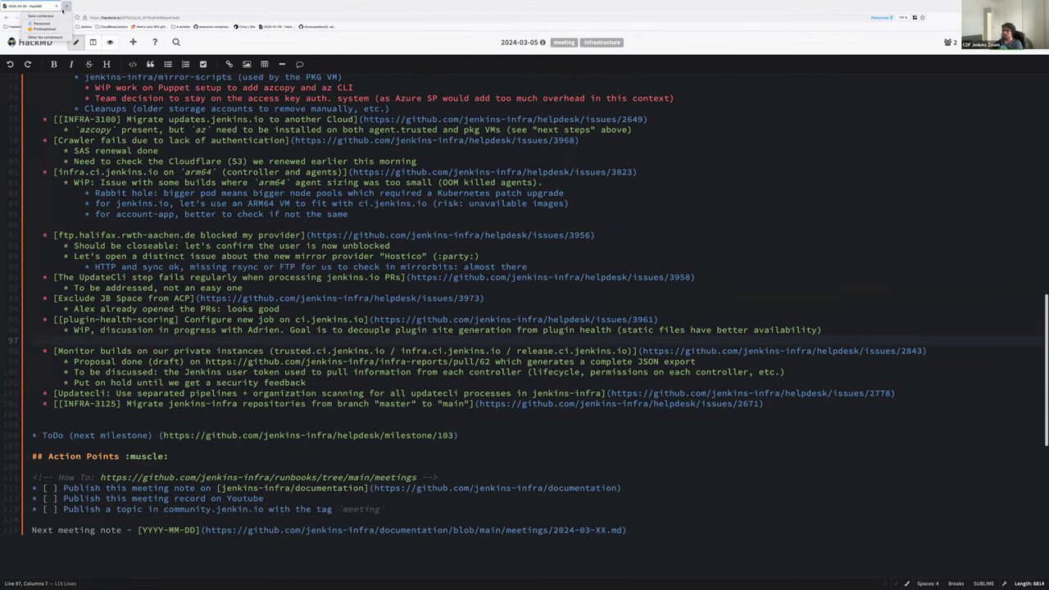
left_click(41, 22)
type("github.com/jenkins-infra/help")
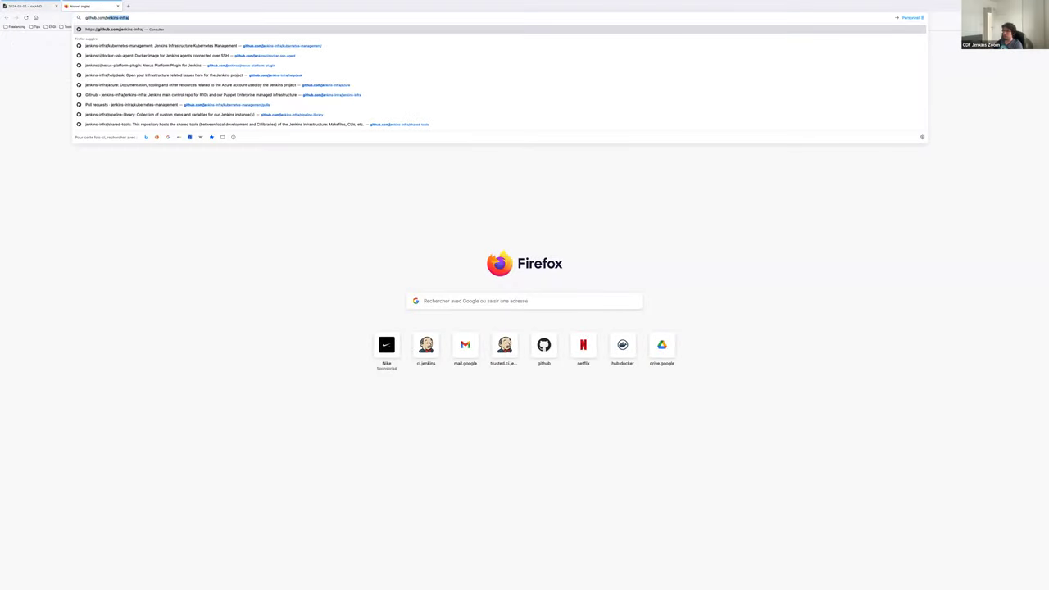
type("desk")
key("Return")
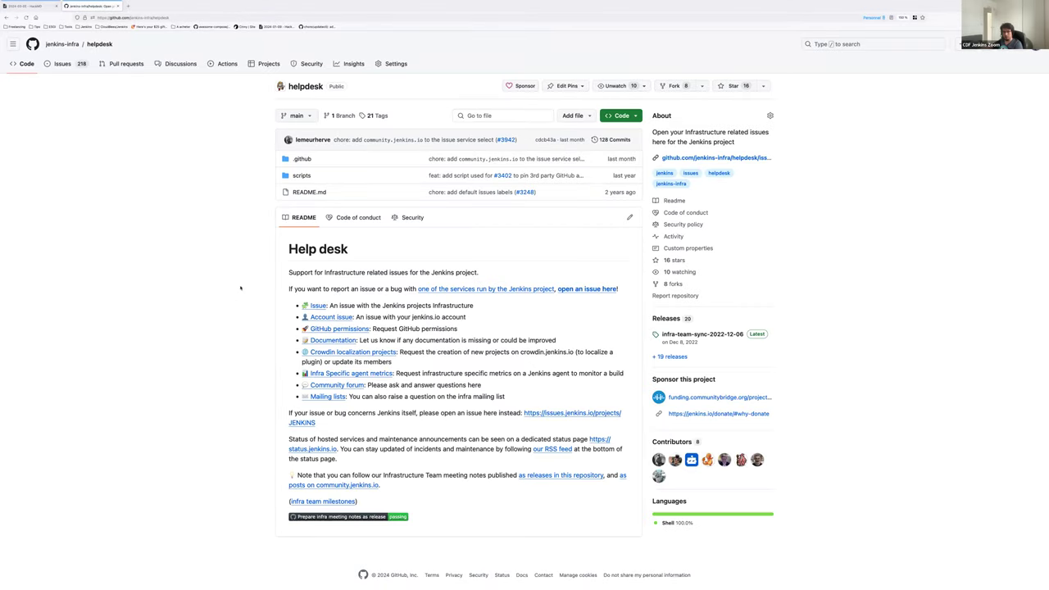
Open the helpdesk repository's milestones in a new tab from its issues list and view the infra-team-sync-2024-03-12 milestone
key("g")
key("i")
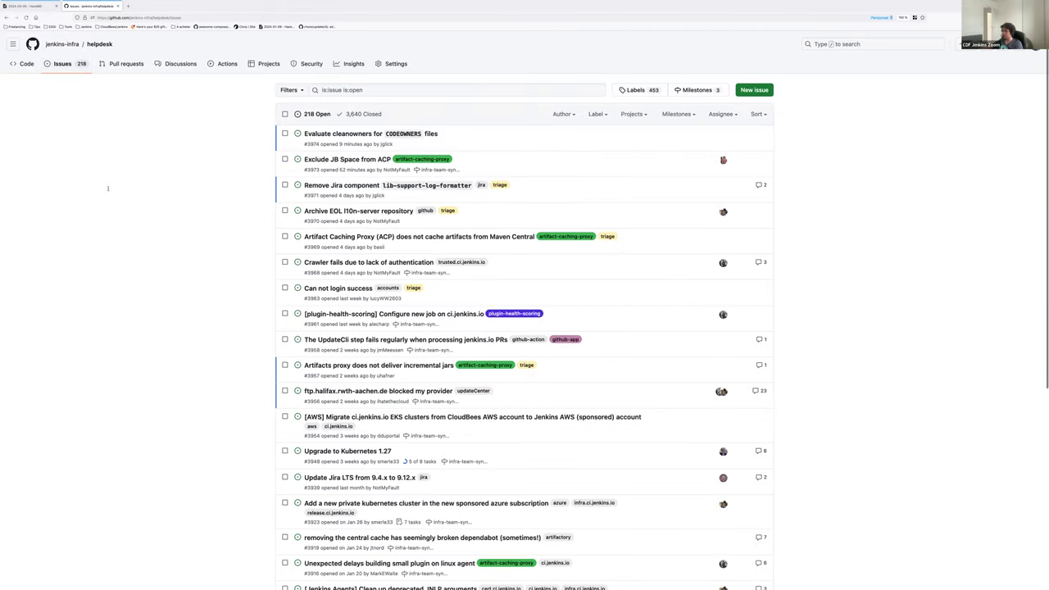
right_click(694, 90)
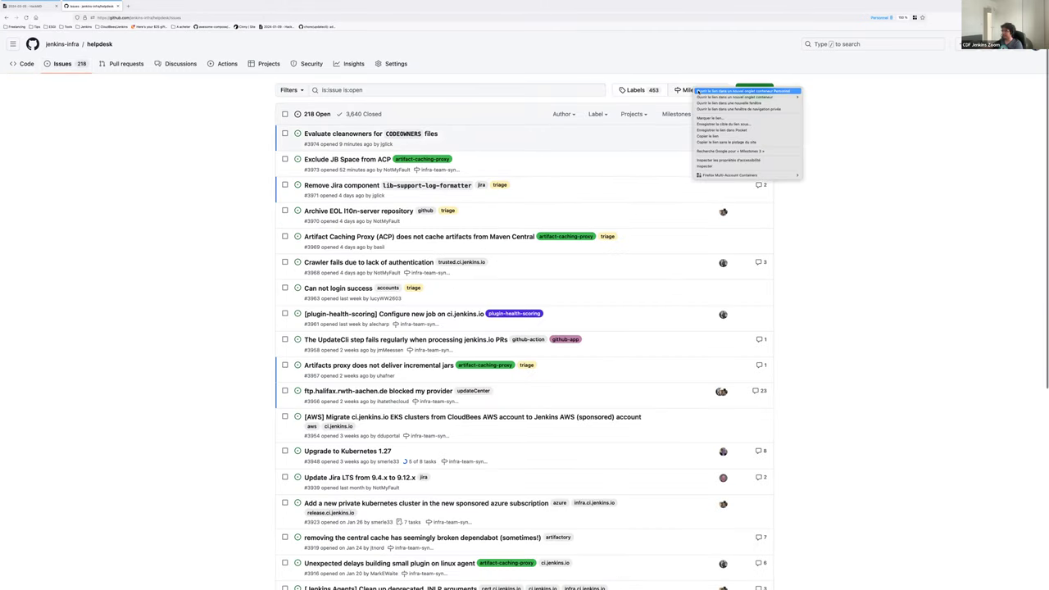
left_click(729, 97)
left_click(163, 7)
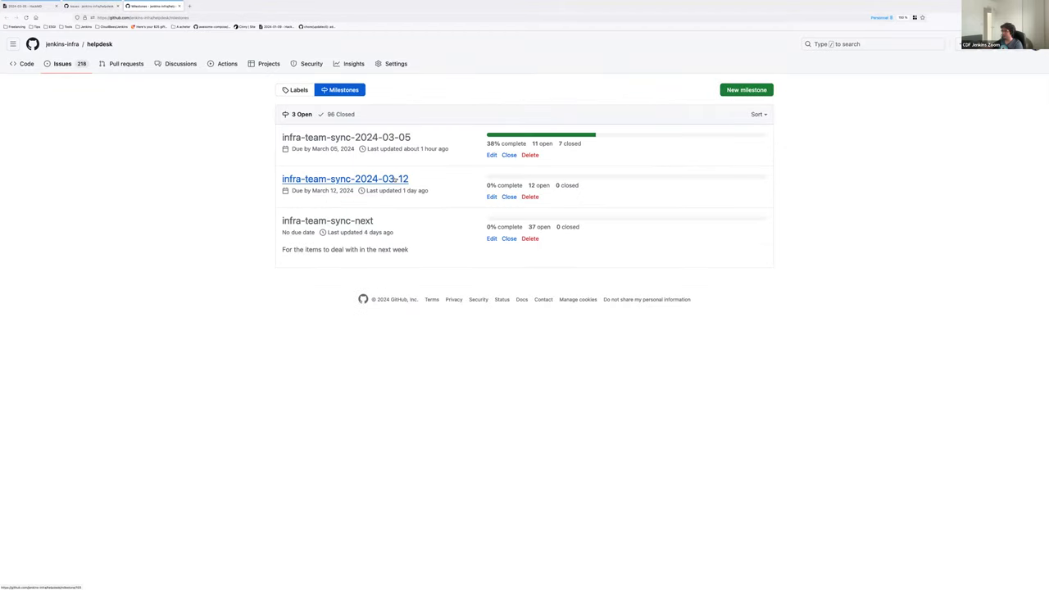
left_click(394, 179)
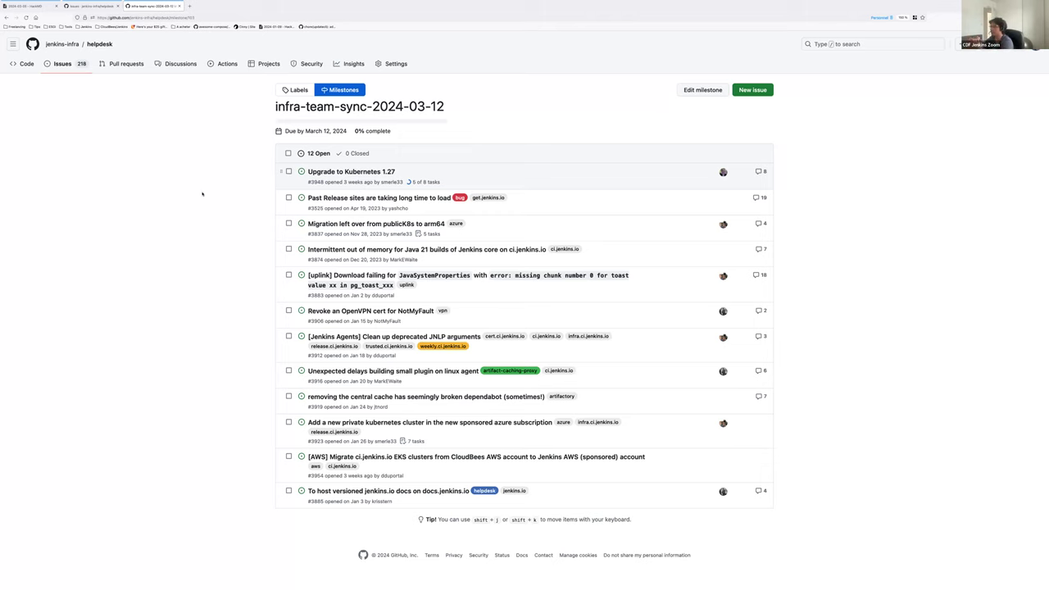
Copy the link of the "Upgrade to Kubernetes 1.27" issue and paste it as an item under ToDo (next milestone) in the notes
right_click(365, 172)
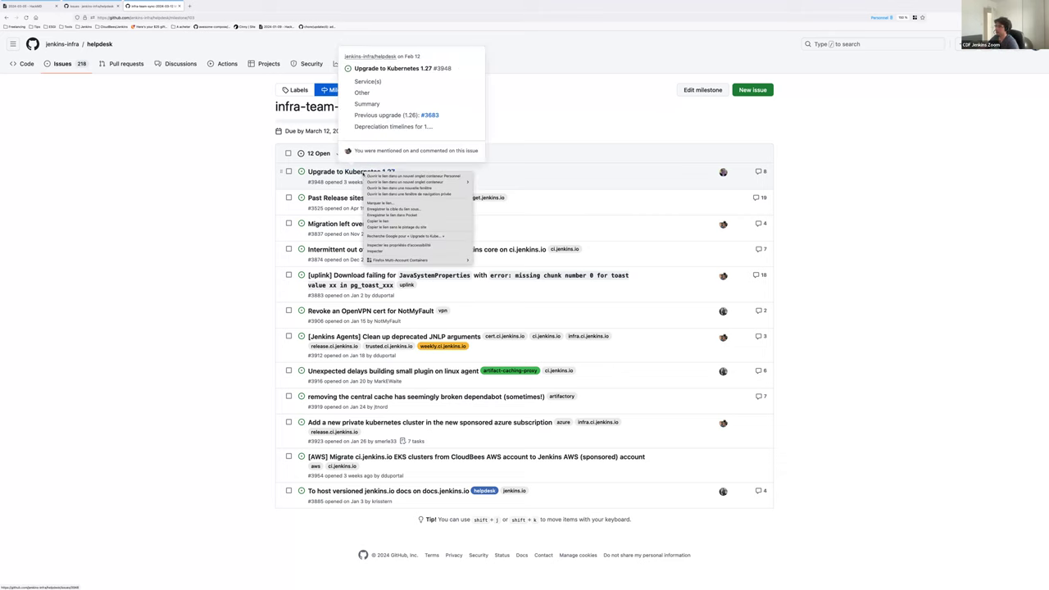
left_click(377, 221)
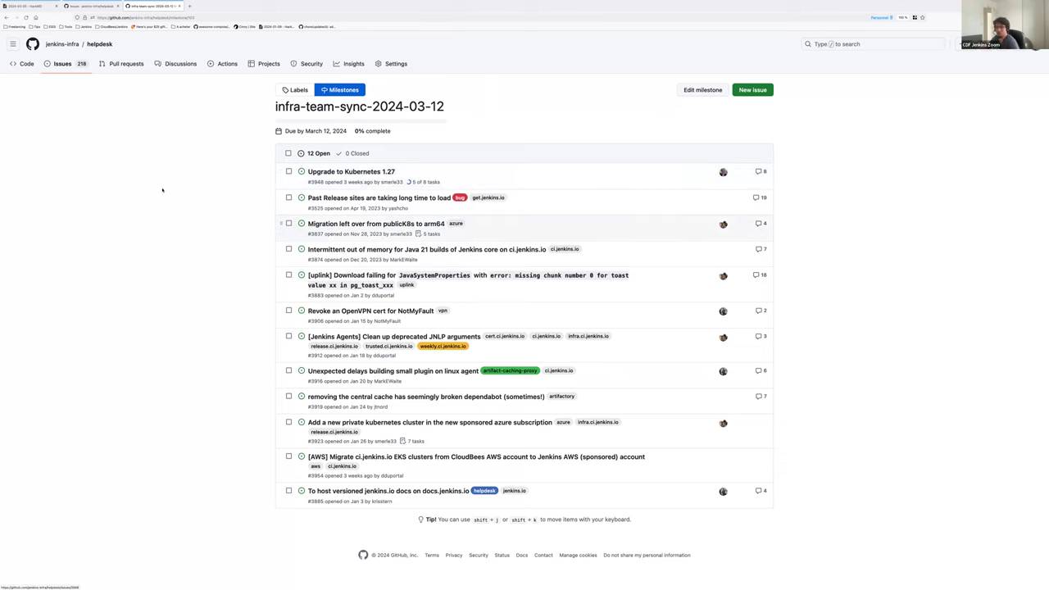
right_click(342, 172)
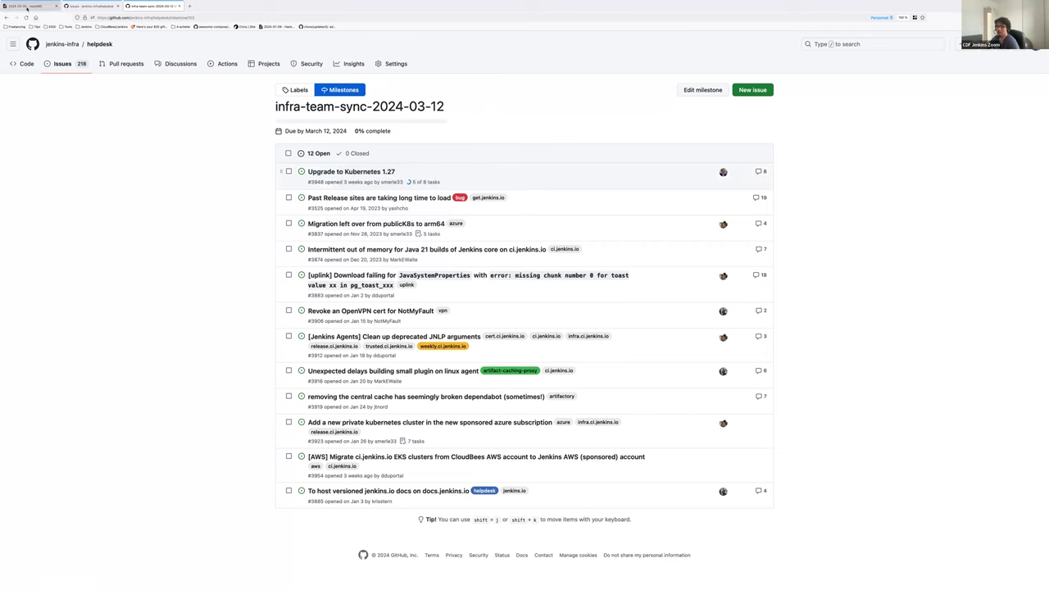
key("super+1")
left_click(62, 443)
type("*")
type("https://github.com/jenkins-infra/helpdesk/issues/3948")
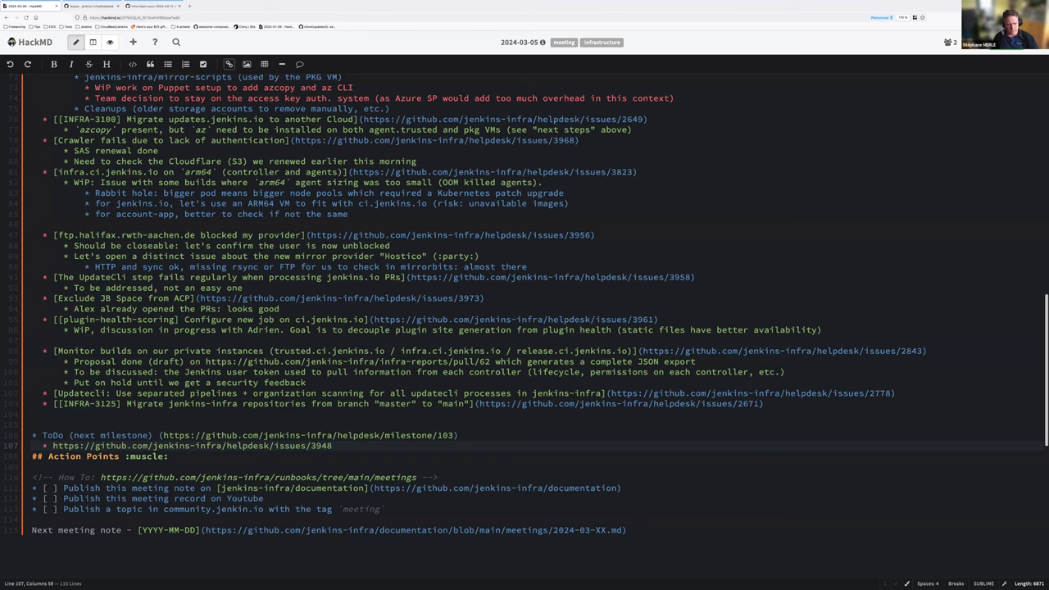
Prefix the issue #3948 link in the notes with "Kube 1.27:"
key("super+2")
key("super+1")
left_click(49, 446)
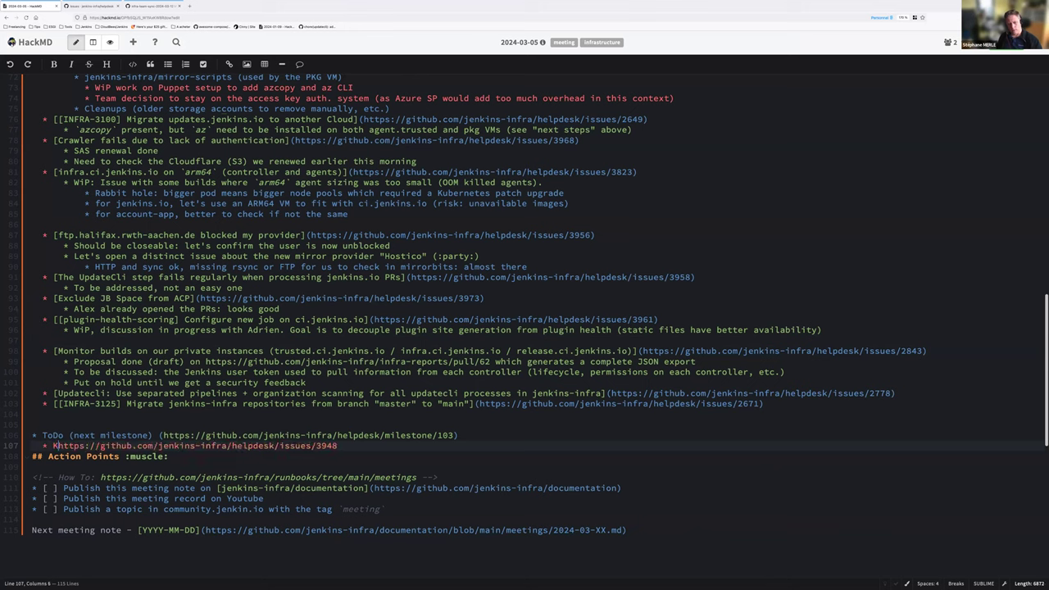
type("Kube 1.27:")
Add the sub-item "AWS planned this Thursday (7 March)" under the Kube 1.27 entry, with blank lines before the Action Points heading
key("End")
key("Return")
key("Tab")
type("AWS")
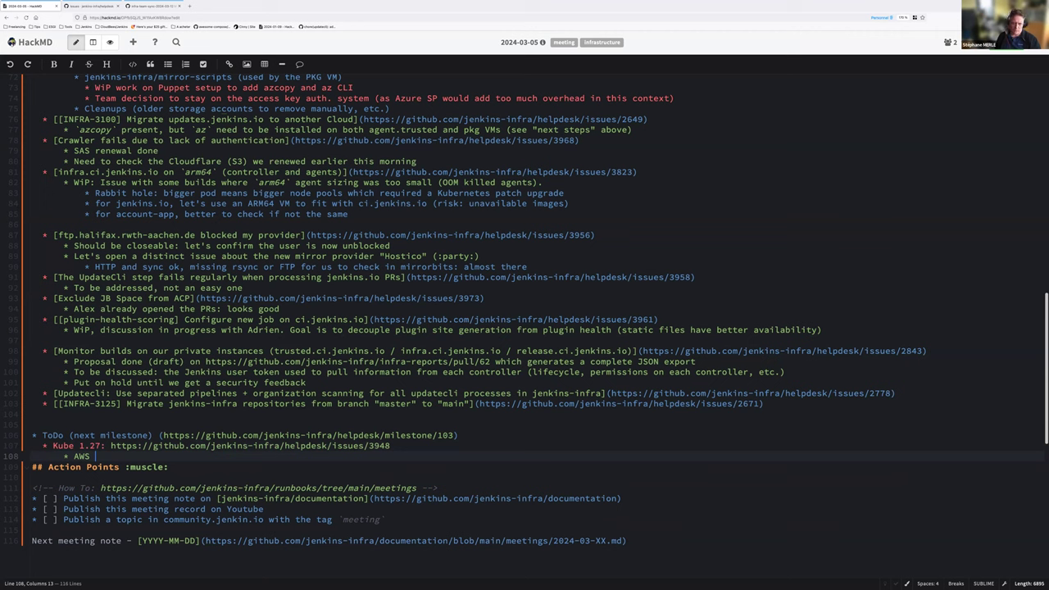
type(" planned this")
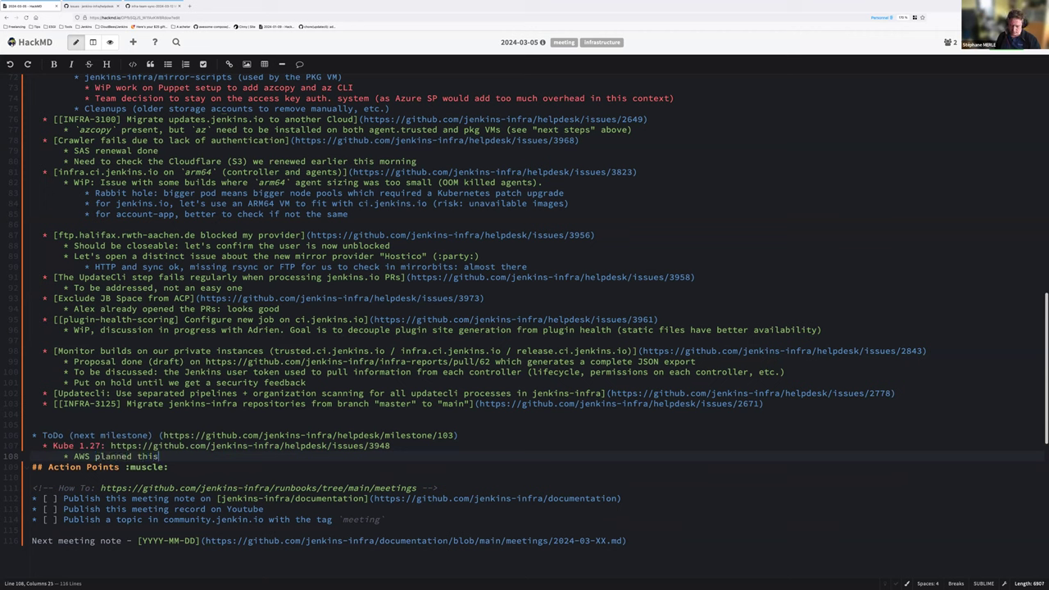
type(" Thursday")
key("Return")
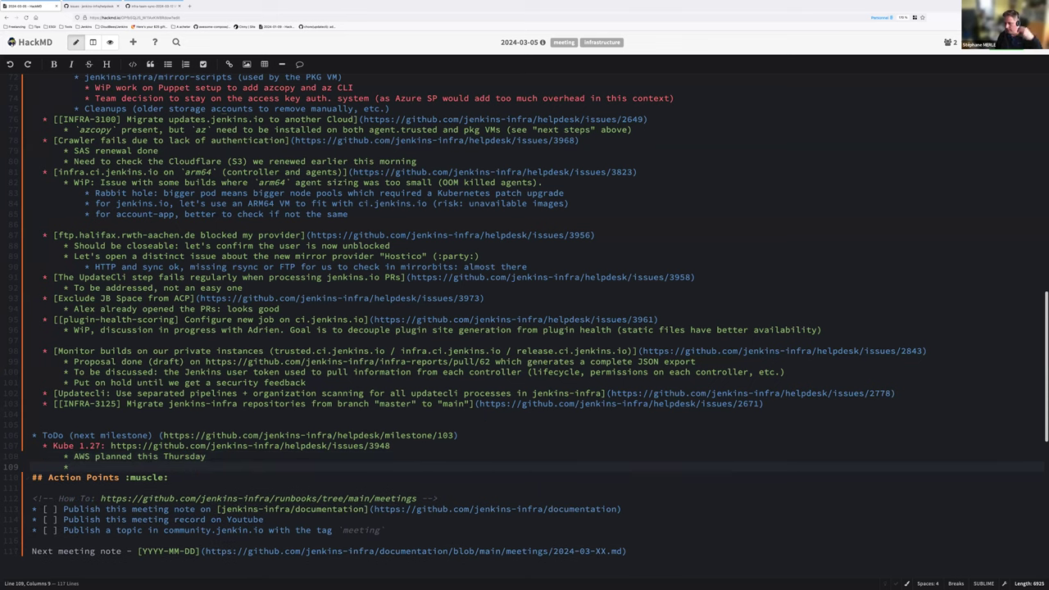
key("Return")
key("Return")
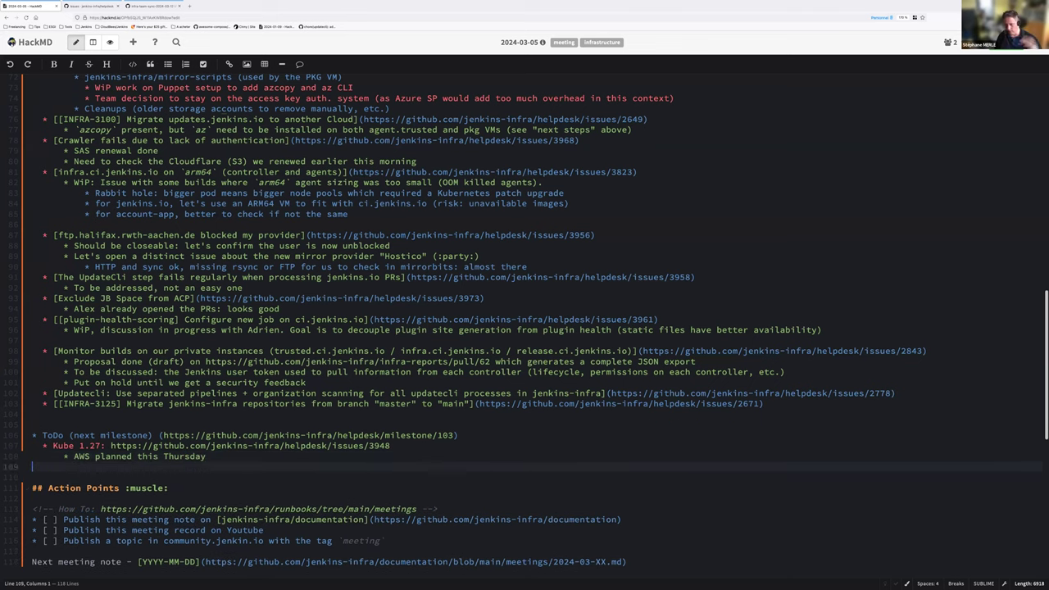
left_click(209, 455)
type("(7 March")
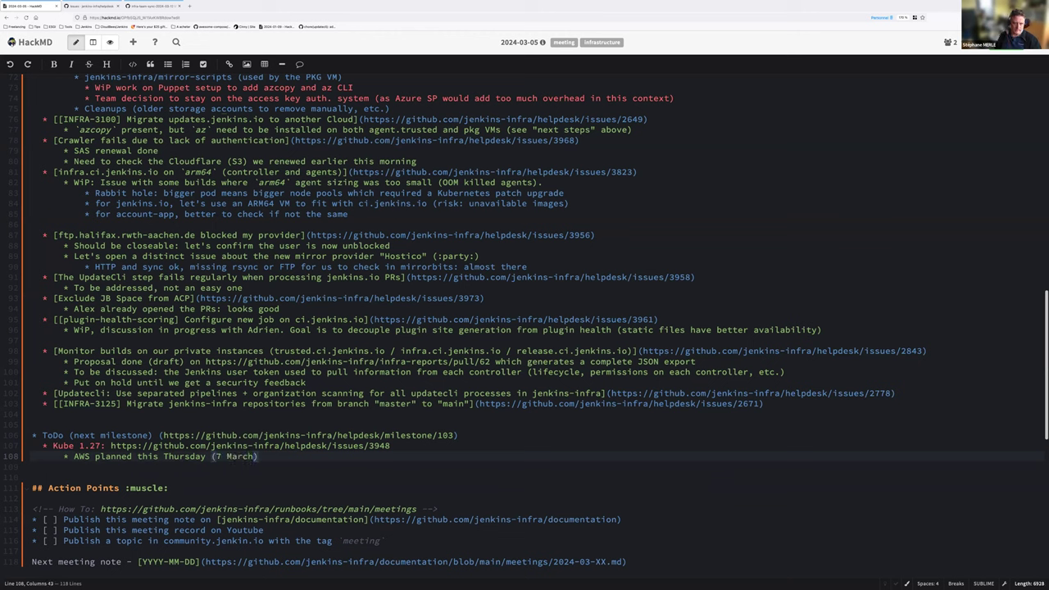
Add a second sub-item "Azure planned the week of 19 March" under the Kube 1.27 entry
key("Return")
type("Azure pl")
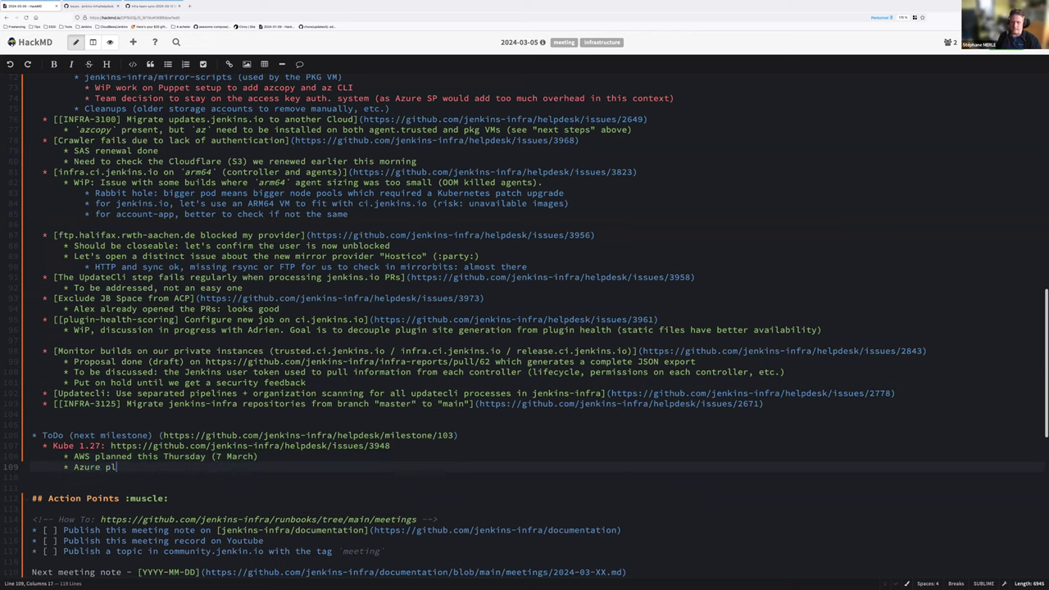
type("anned the week o")
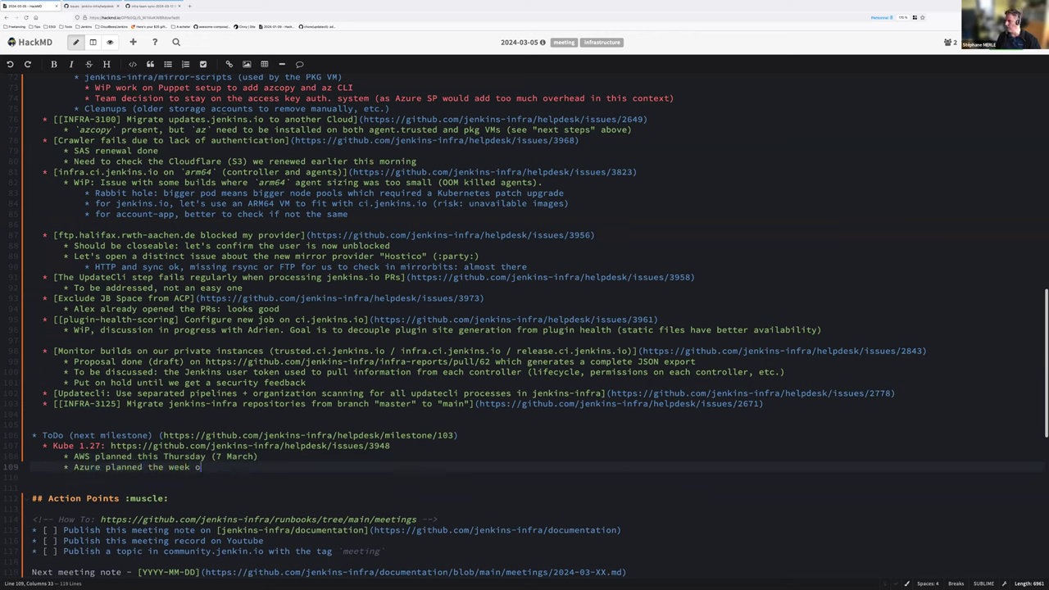
type("f 19 March")
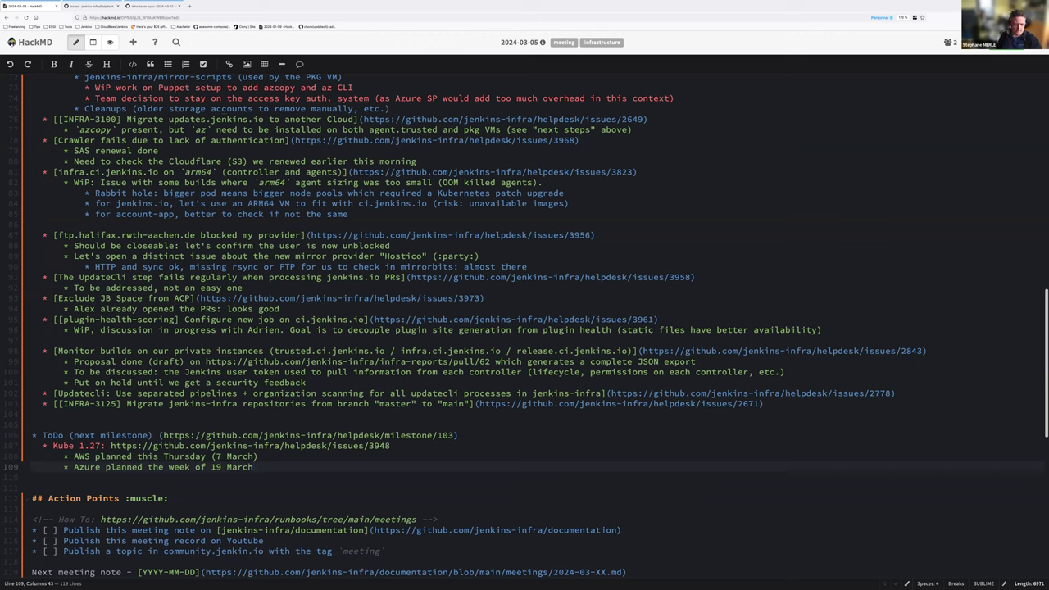
left_click(271, 457)
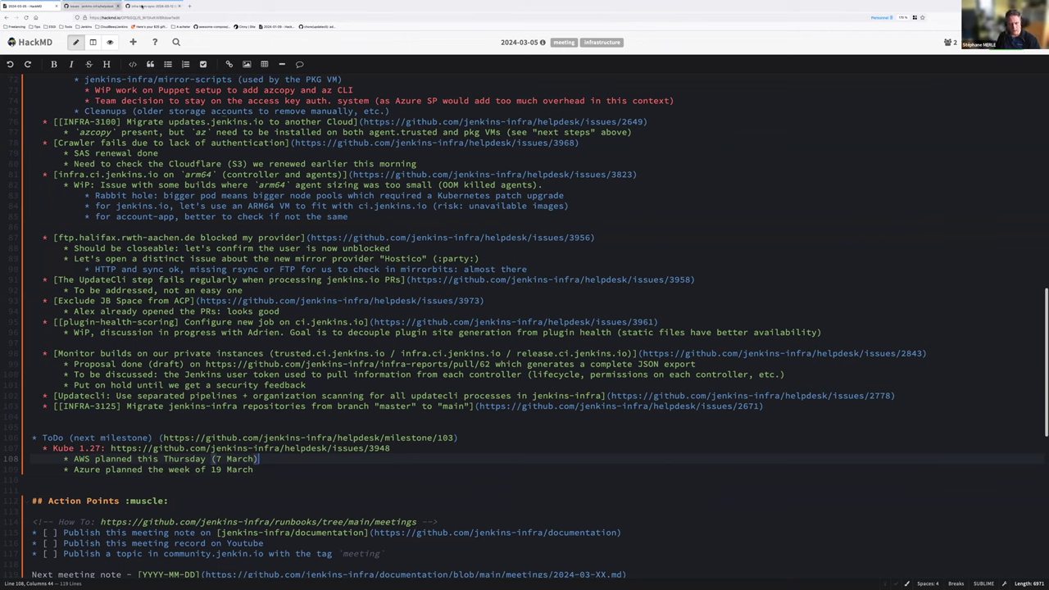
Return to the GitHub milestone tab and open the infra-team-sync-2024-03-05 milestone from the milestones list
left_click(143, 6)
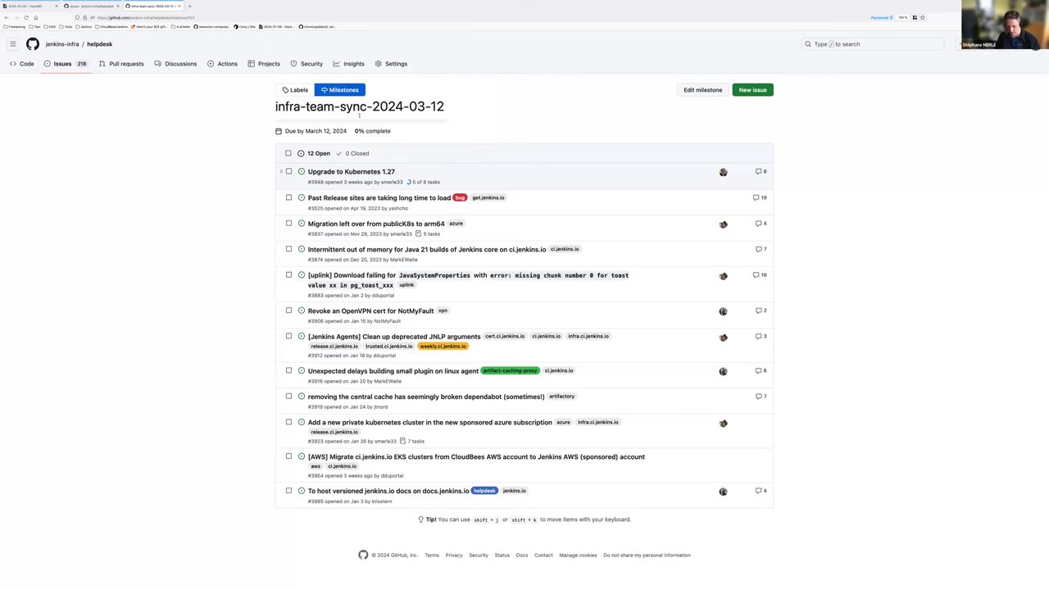
left_click(330, 93)
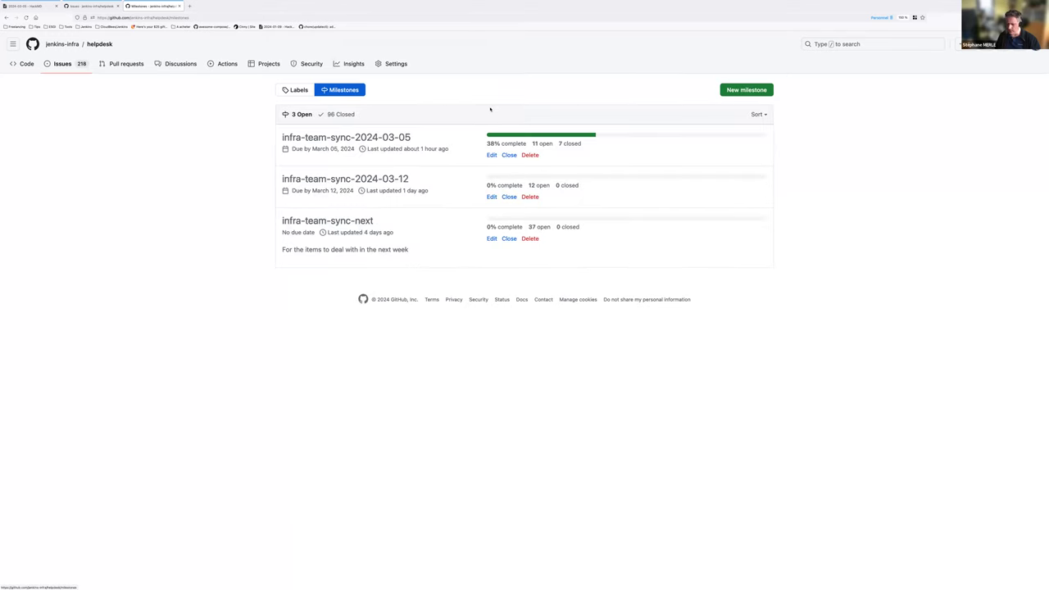
left_click(396, 140)
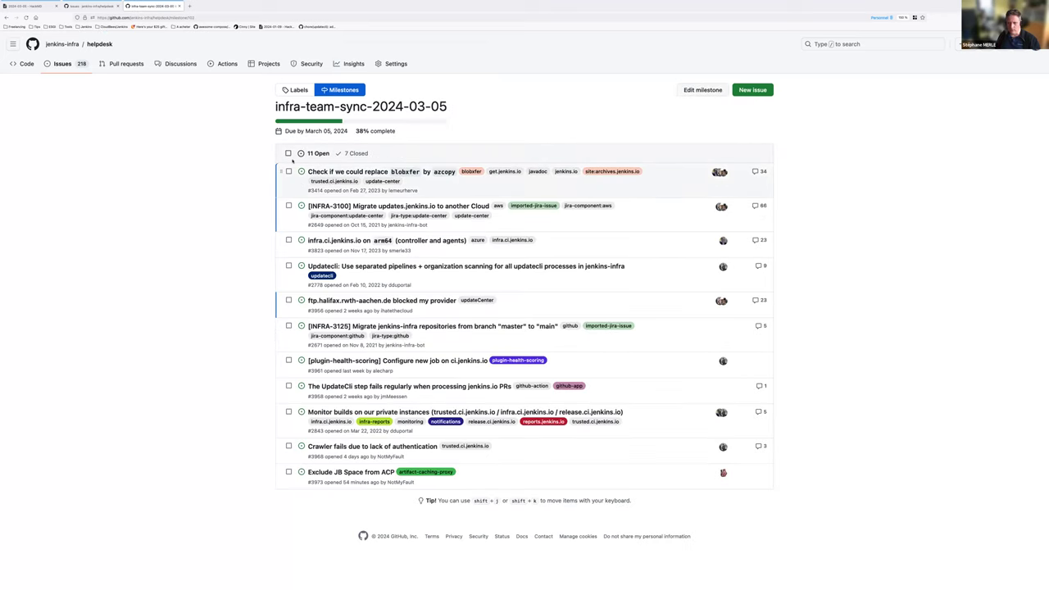
Move all open issues of this milestone except #2843, #2671 and #2778 to the infra-team-sync-2024-03-12 milestone
left_click(288, 153)
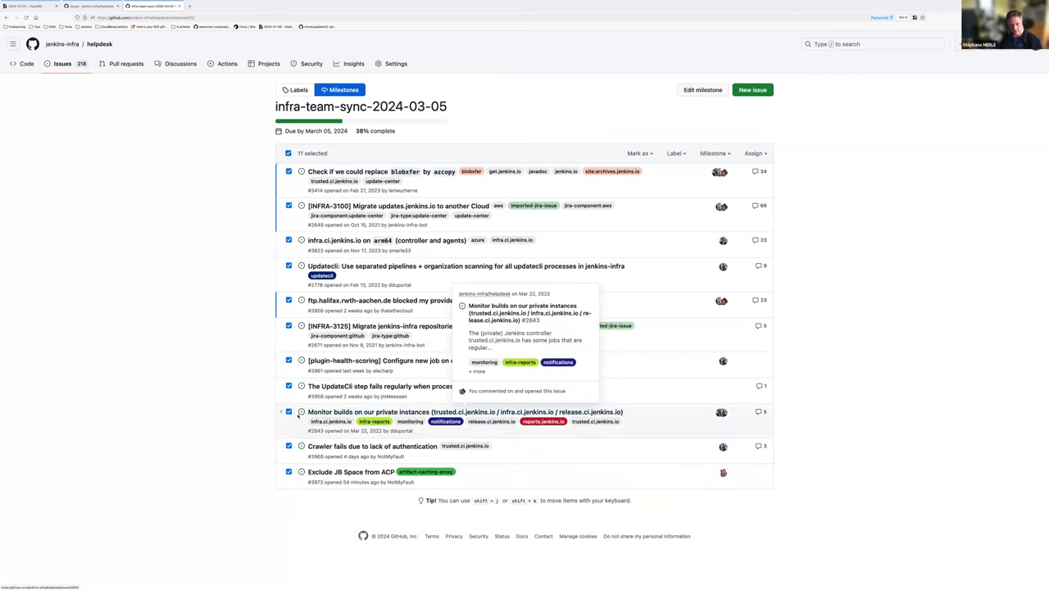
left_click(288, 412)
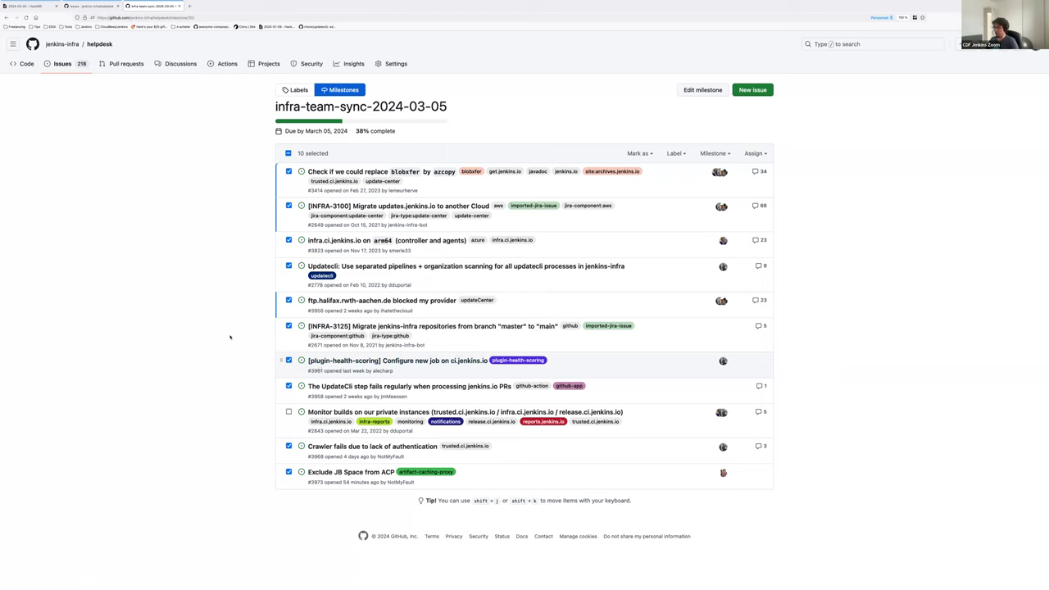
left_click(288, 325)
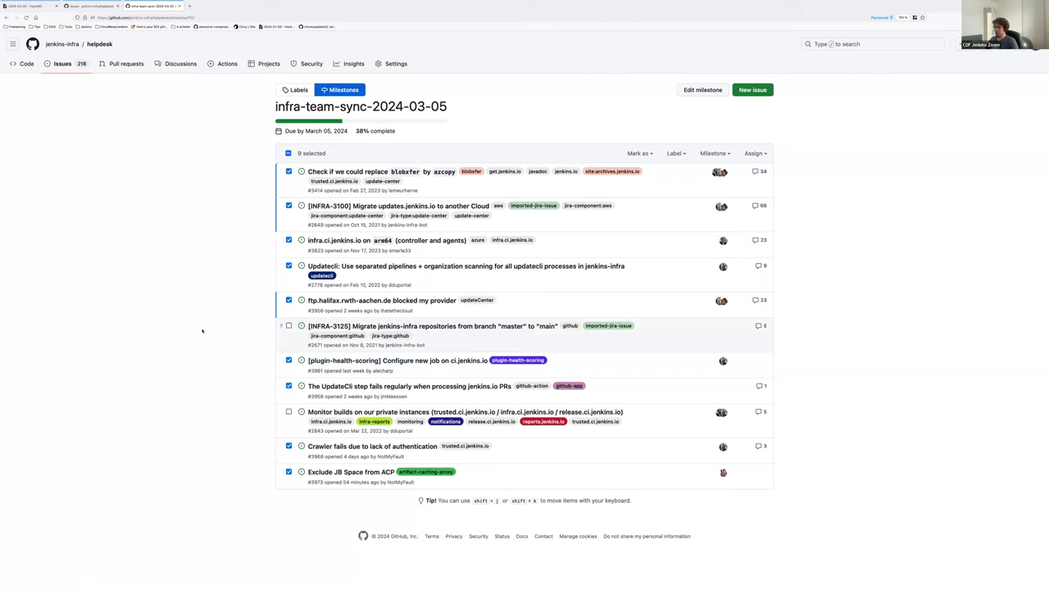
left_click(288, 265)
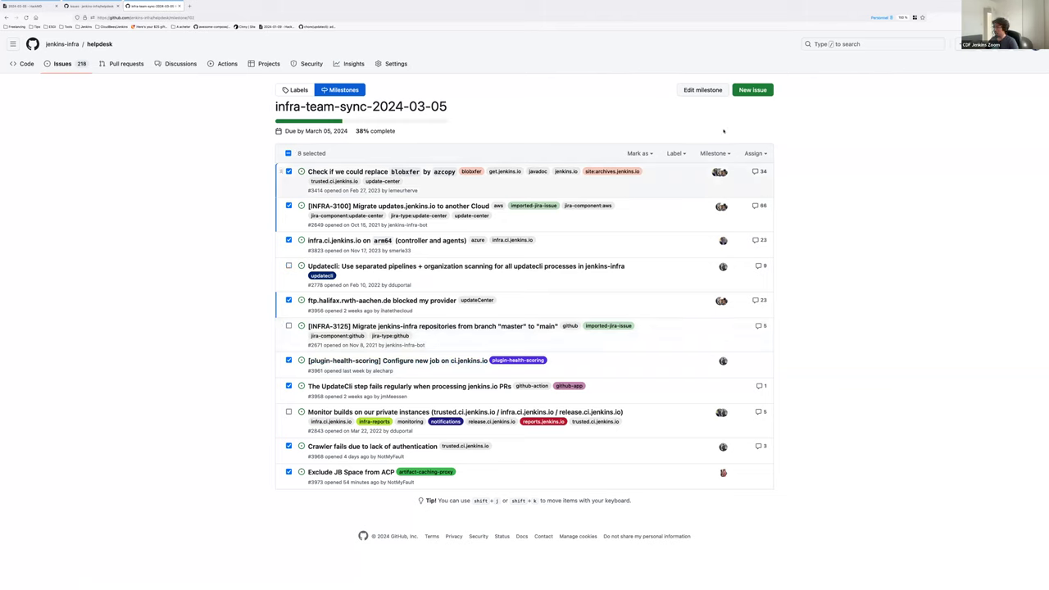
left_click(712, 153)
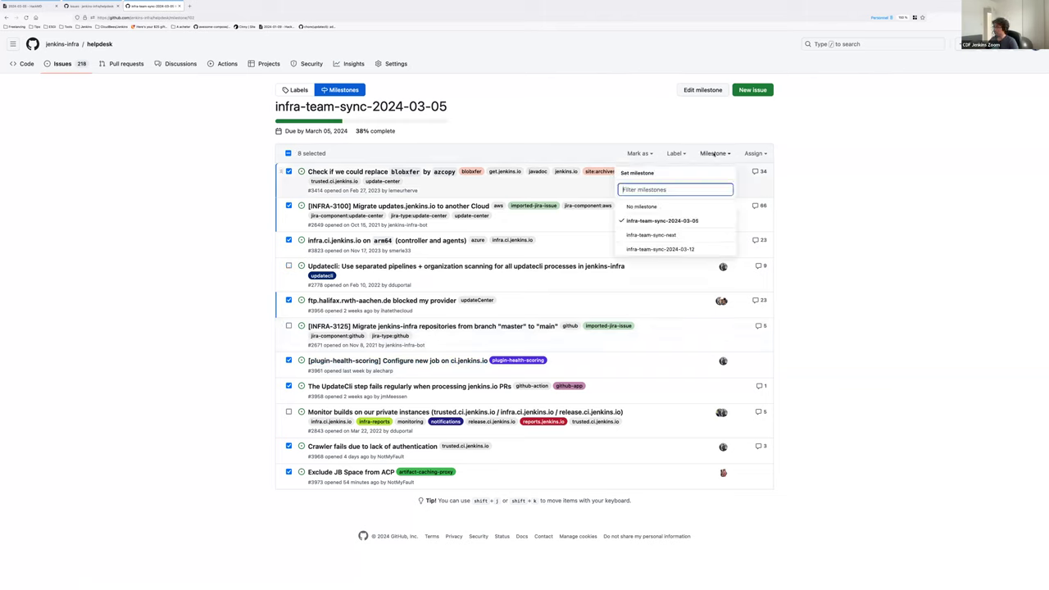
left_click(677, 249)
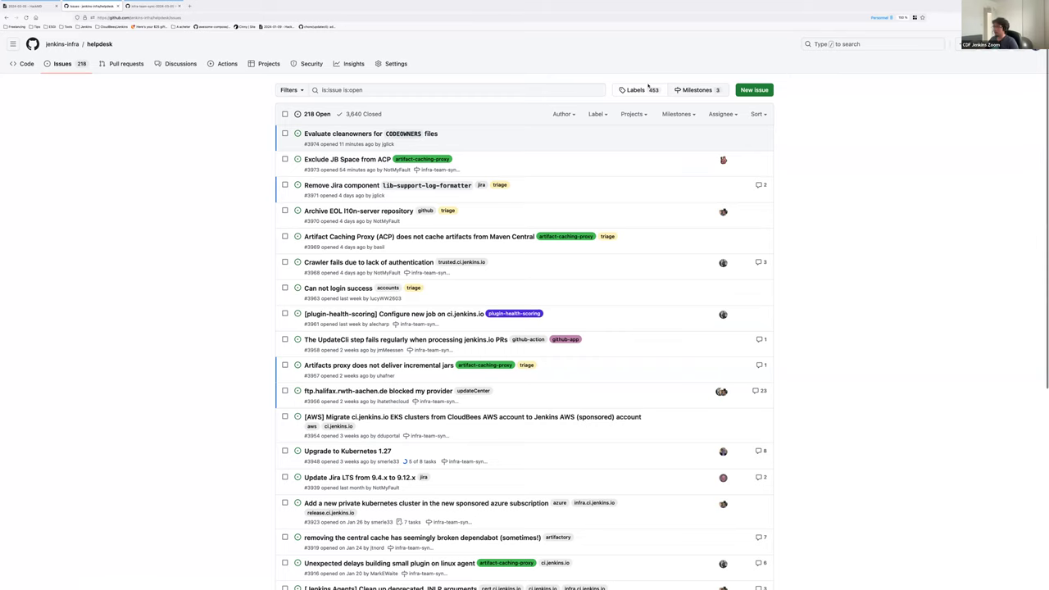
Open the infra-team-sync-2024-03-12 milestone in the issues tab, review issue #3525's latest comments in a new tab and close that tab
left_click(698, 91)
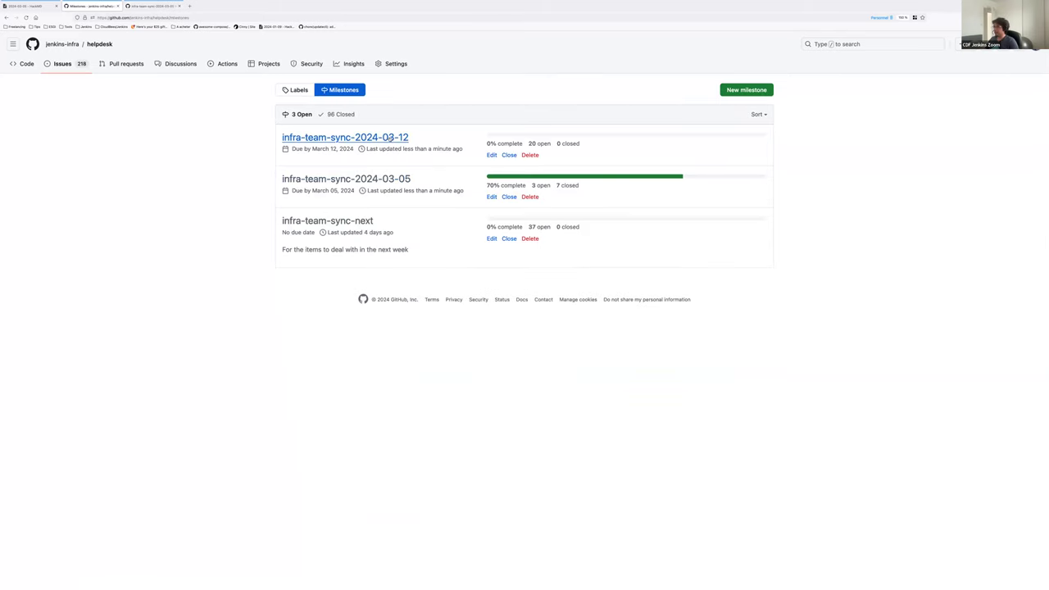
left_click(384, 142)
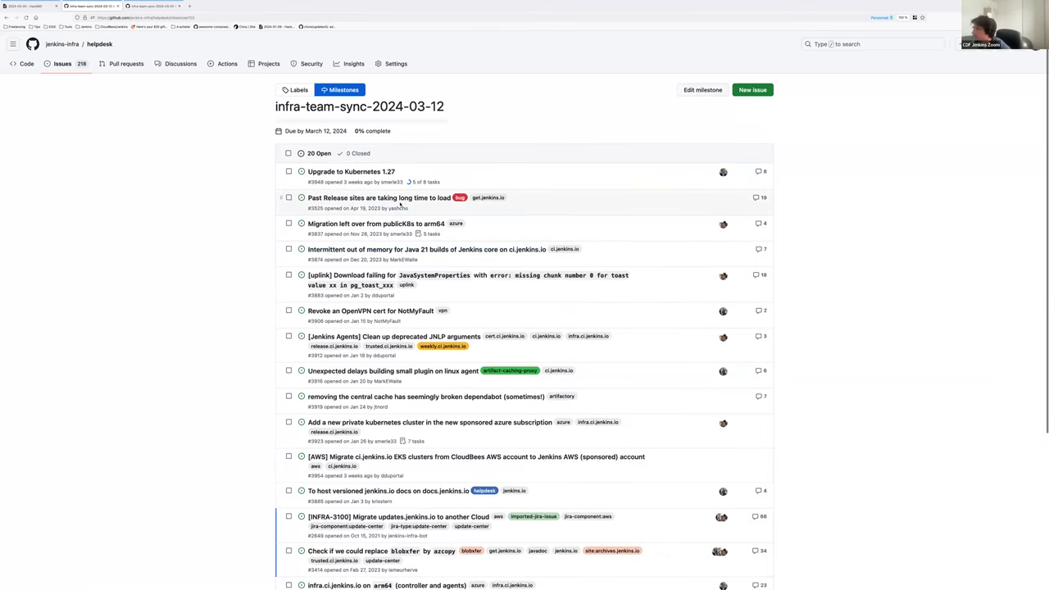
right_click(400, 199)
left_click(403, 199)
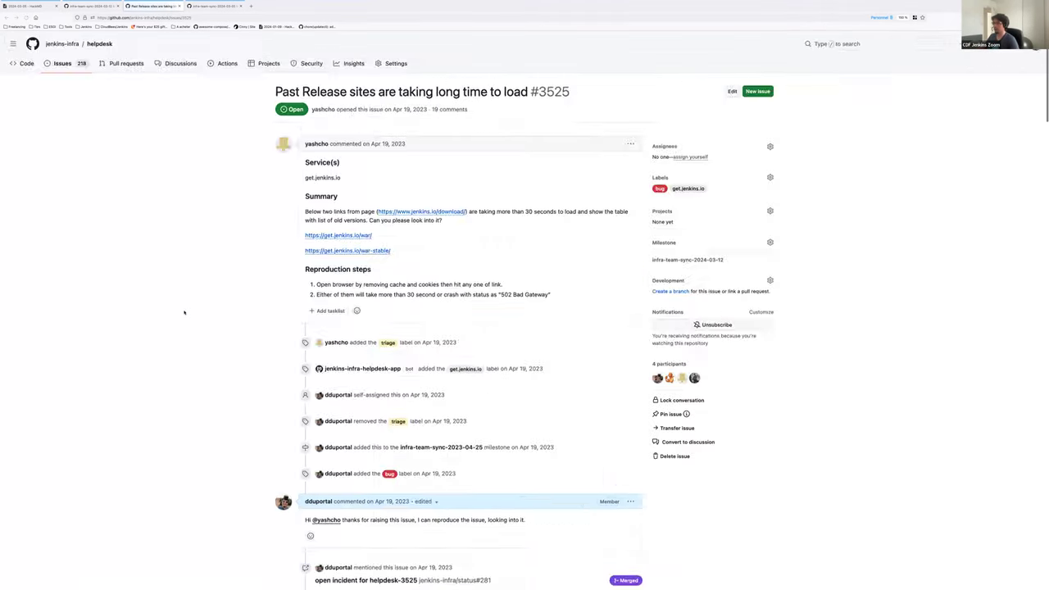
scroll(184, 295, "down", 10)
scroll(184, 312, "down", 10)
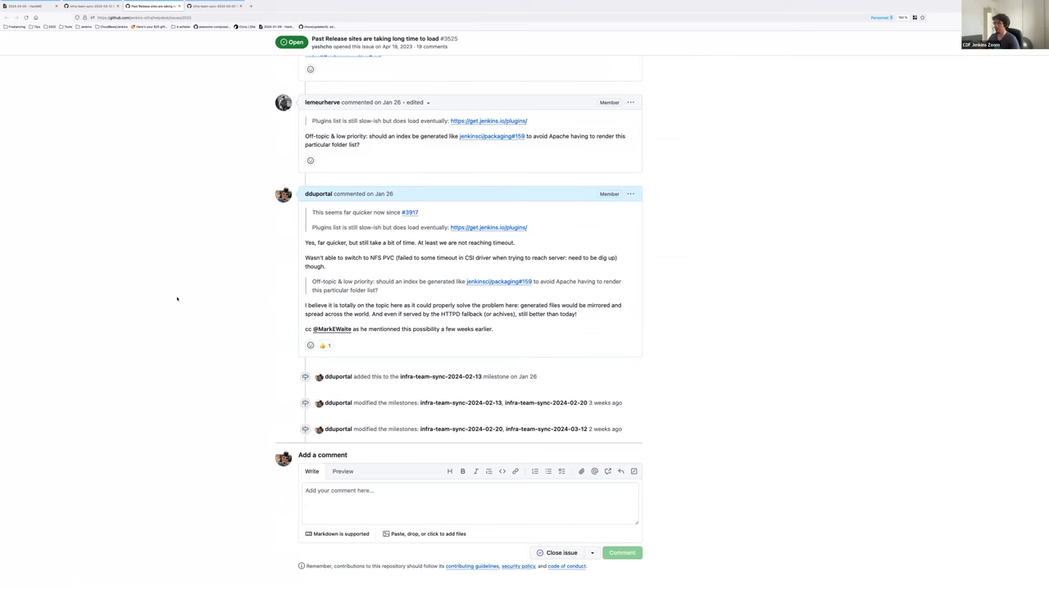
scroll(176, 299, "up", 1)
key("ctrl+w")
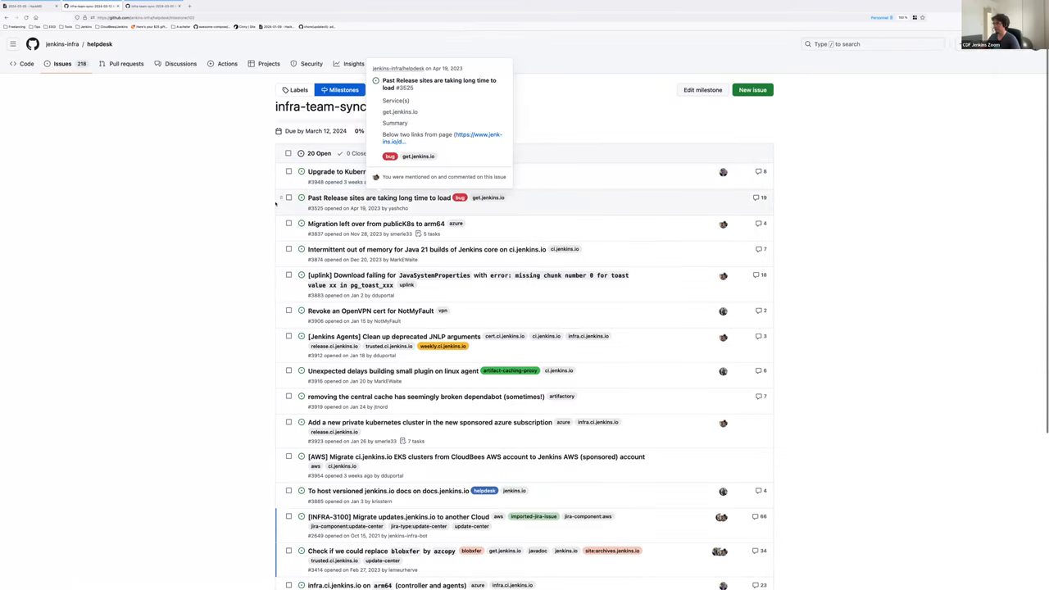
Remove the "Past Release sites are taking long time to load" issue from the infra-team-sync-2024-03-12 milestone by setting no milestone
left_click(289, 198)
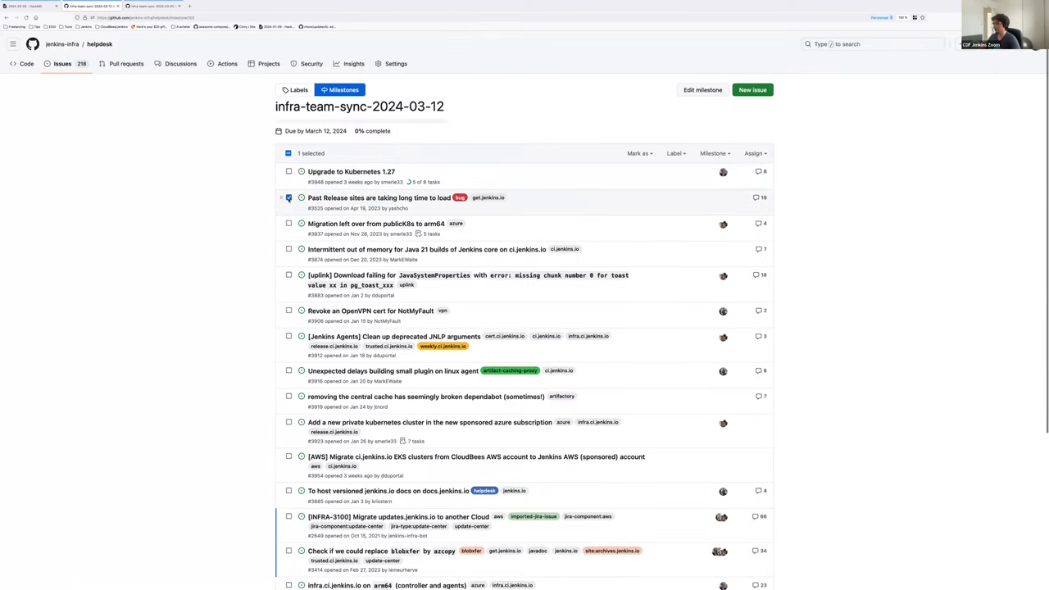
left_click(724, 154)
left_click(655, 207)
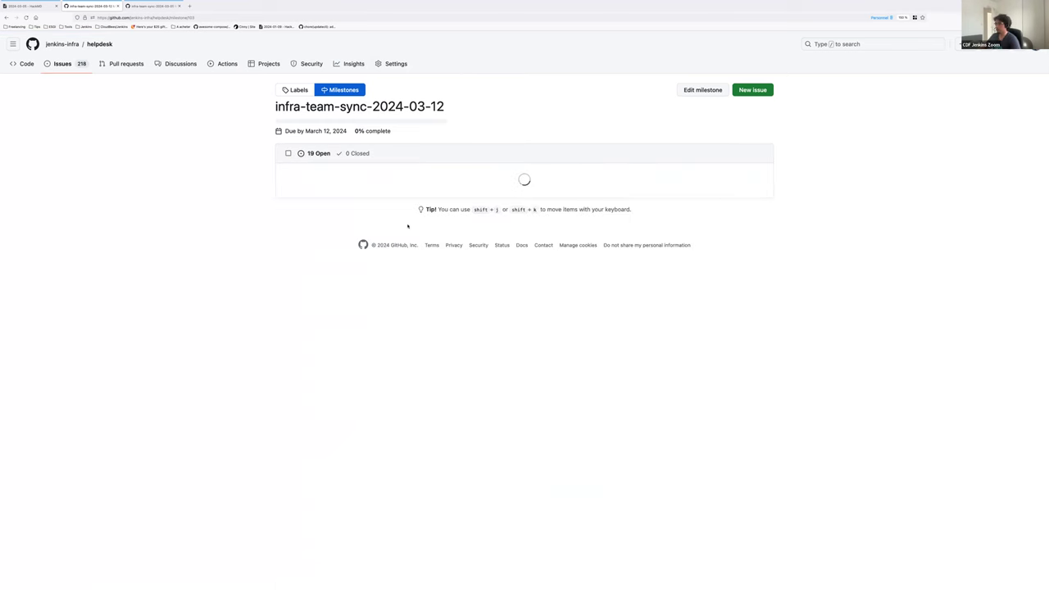
mouse_move(384, 200)
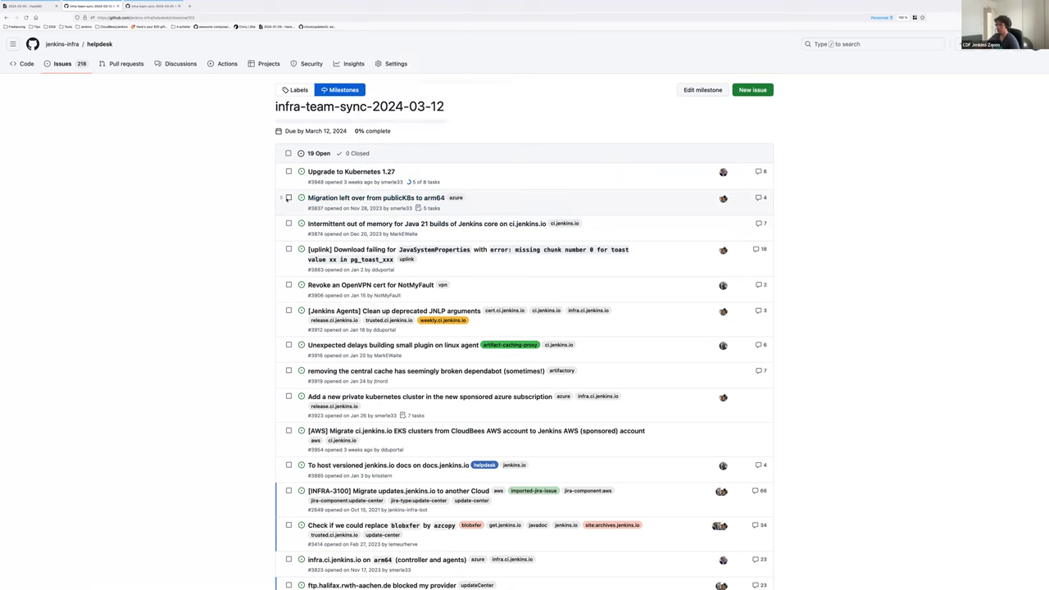
Move issues #3837, #3874, #3883, #3906, #3912 and #3919 from this milestone to the infra-team-sync-next milestone
left_click_drag(280, 197, 280, 470)
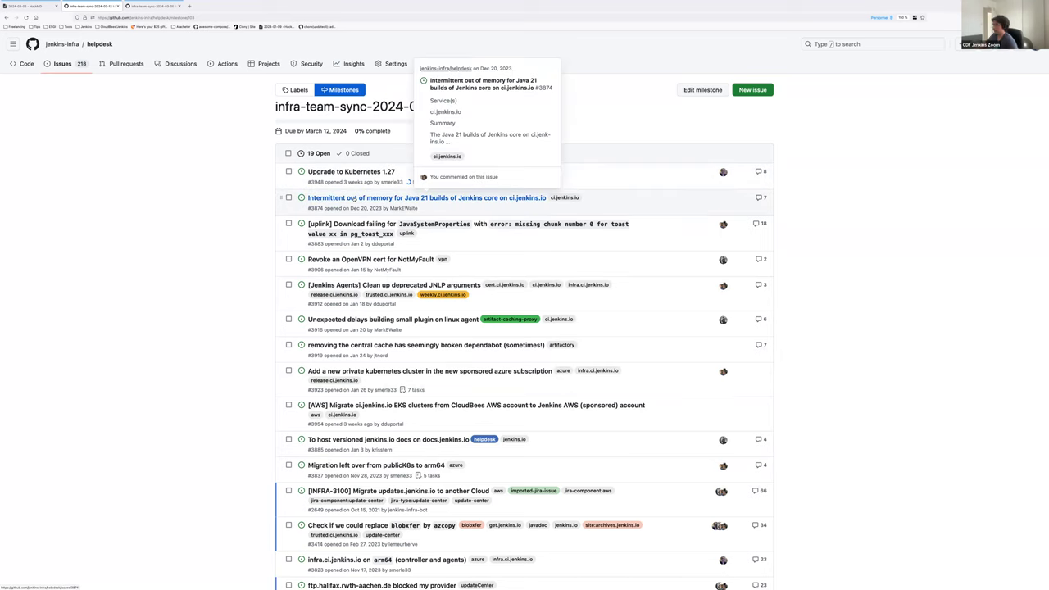
left_click(288, 197)
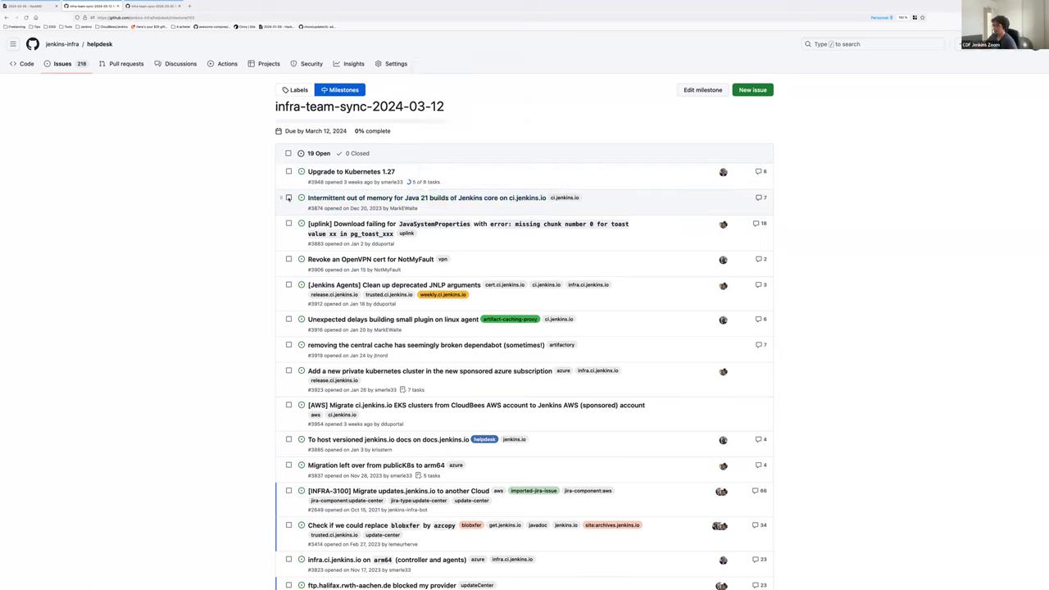
left_click(289, 464)
mouse_move(381, 226)
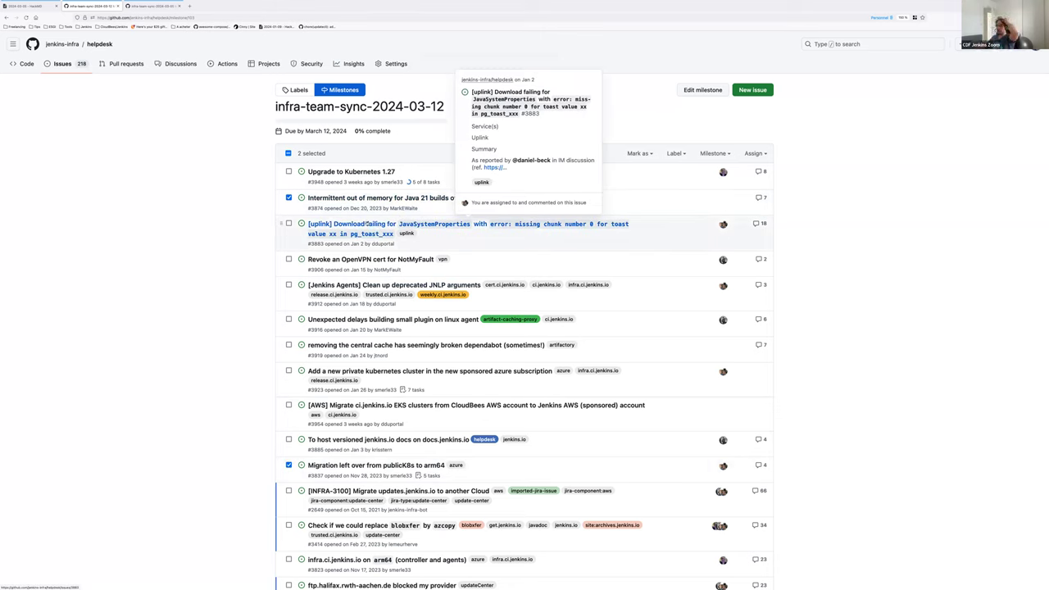
left_click(289, 223)
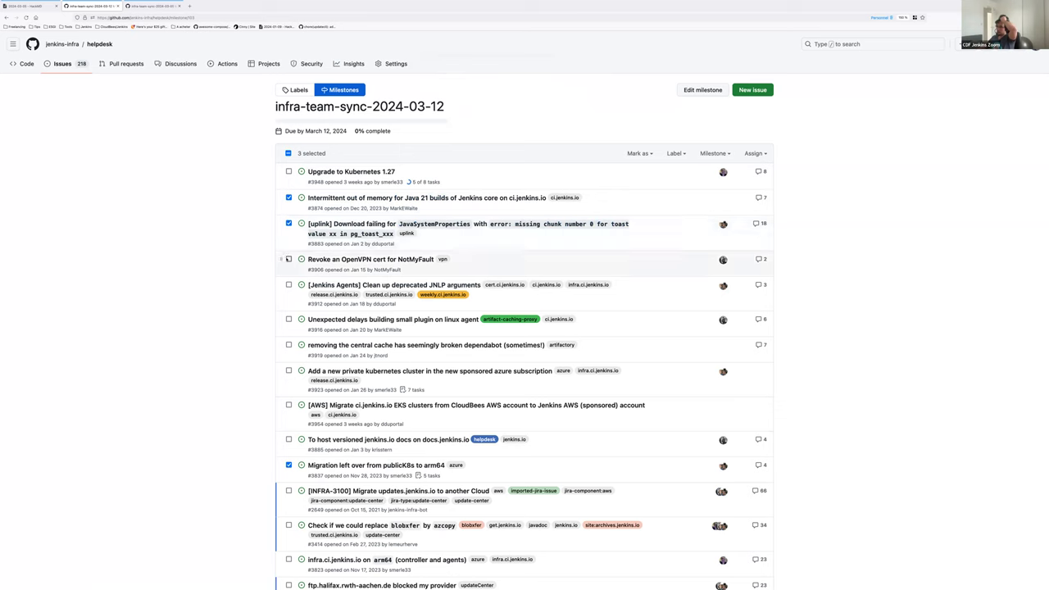
left_click(288, 259)
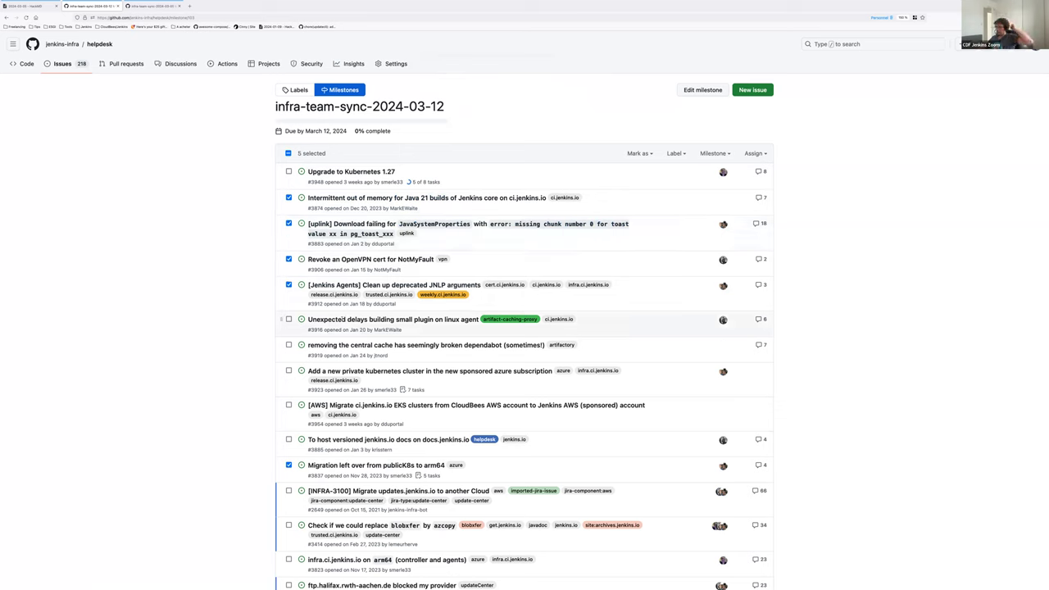
mouse_move(336, 347)
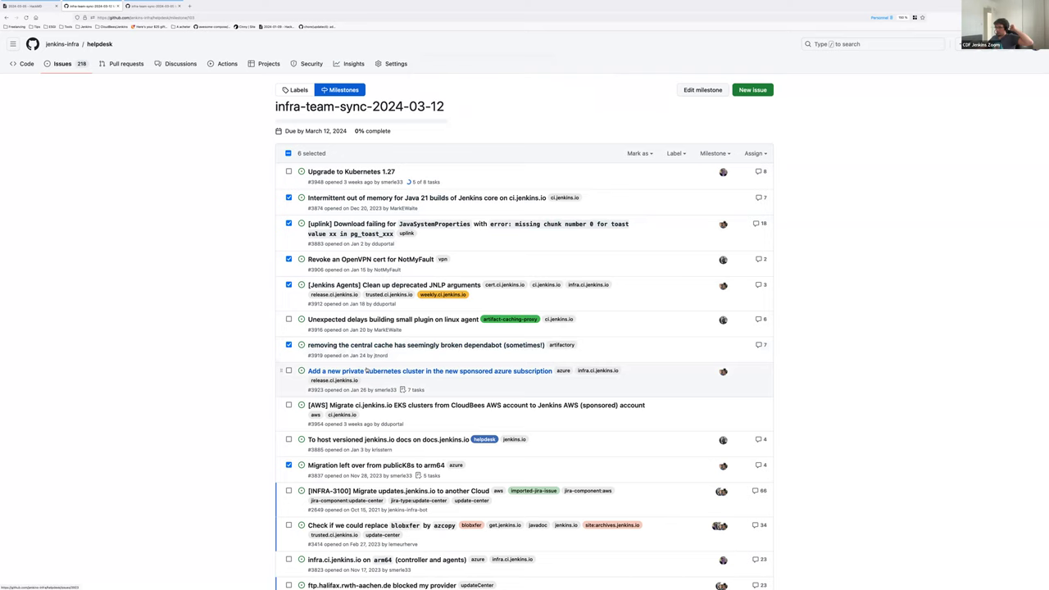
mouse_move(365, 373)
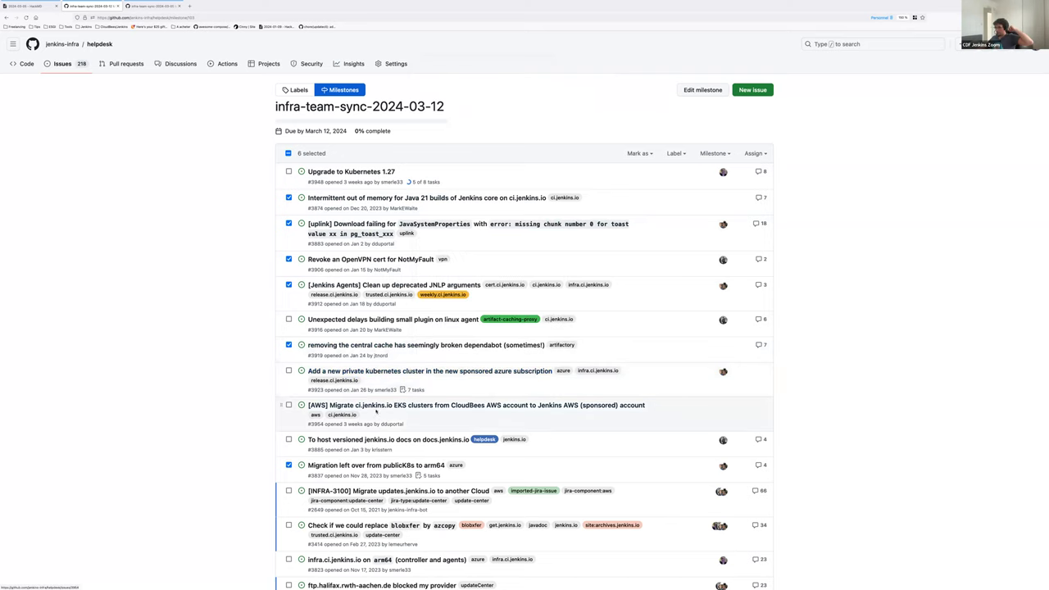
mouse_move(373, 405)
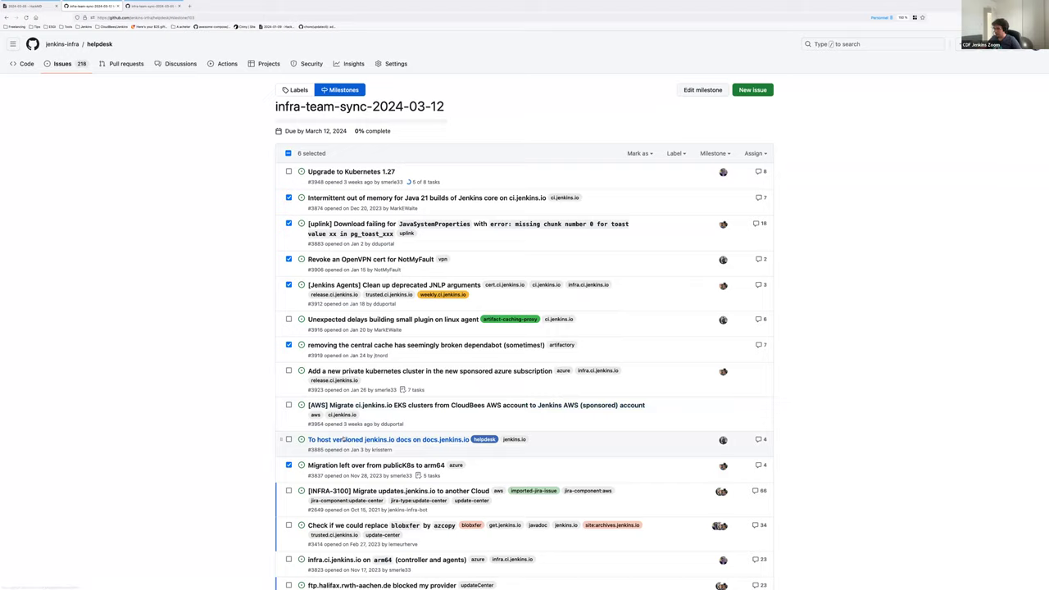
scroll(379, 426, "down", 1)
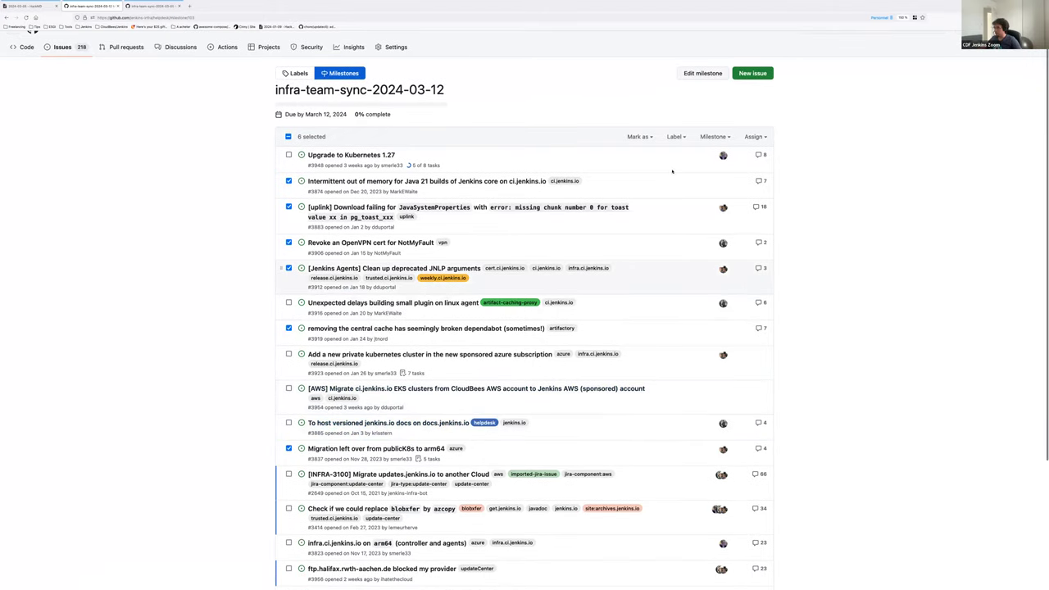
left_click(713, 136)
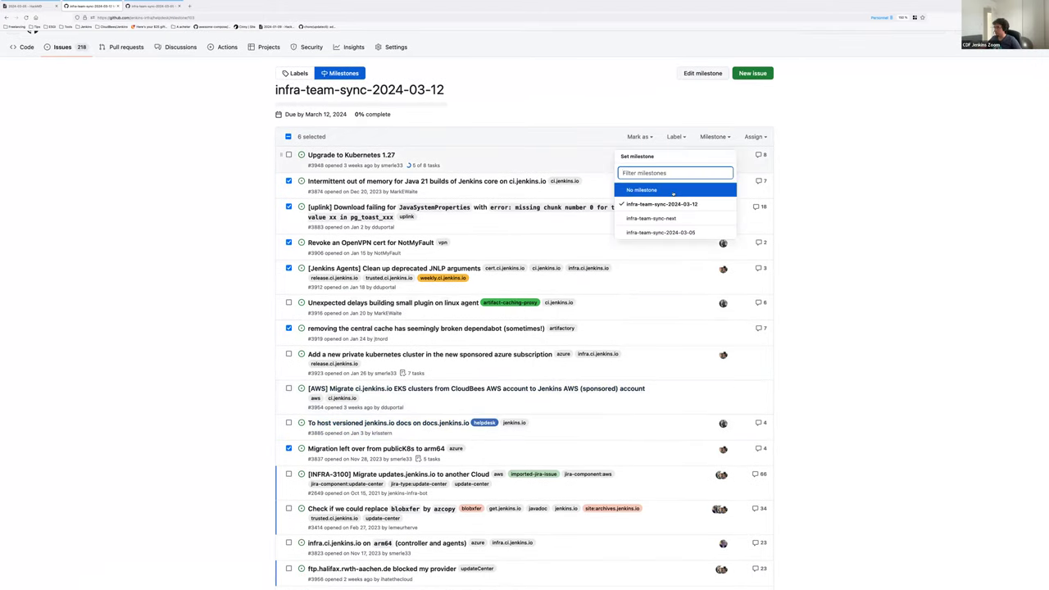
left_click(692, 217)
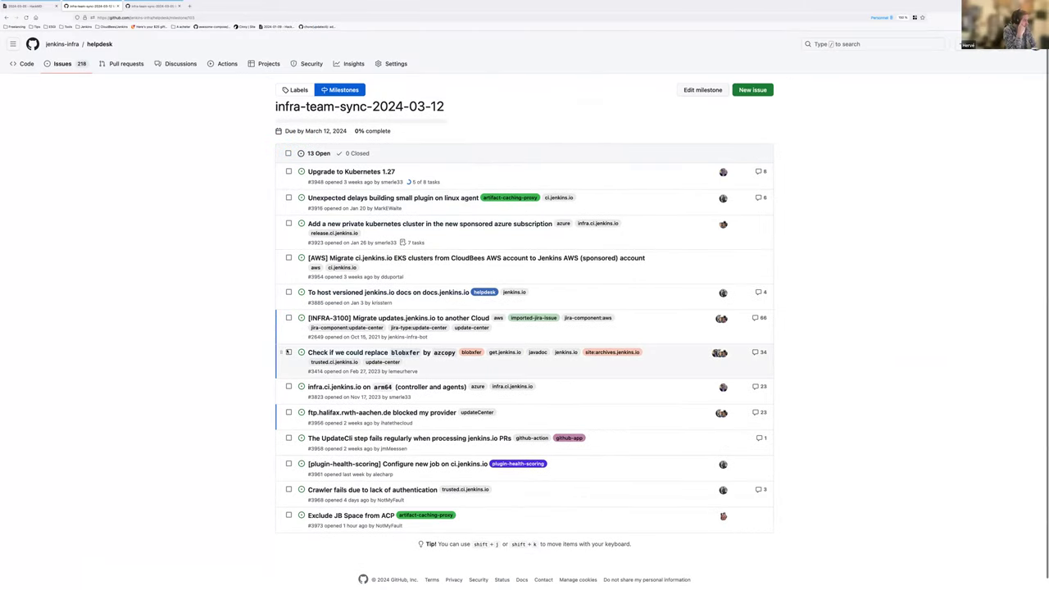
Reorder the milestone so the blobxfer/azcopy issue comes first, with INFRA-3100 and then infra.ci.jenkins.io on arm64 directly below Upgrade to Kubernetes 1.27
left_click_drag(281, 352, 283, 172)
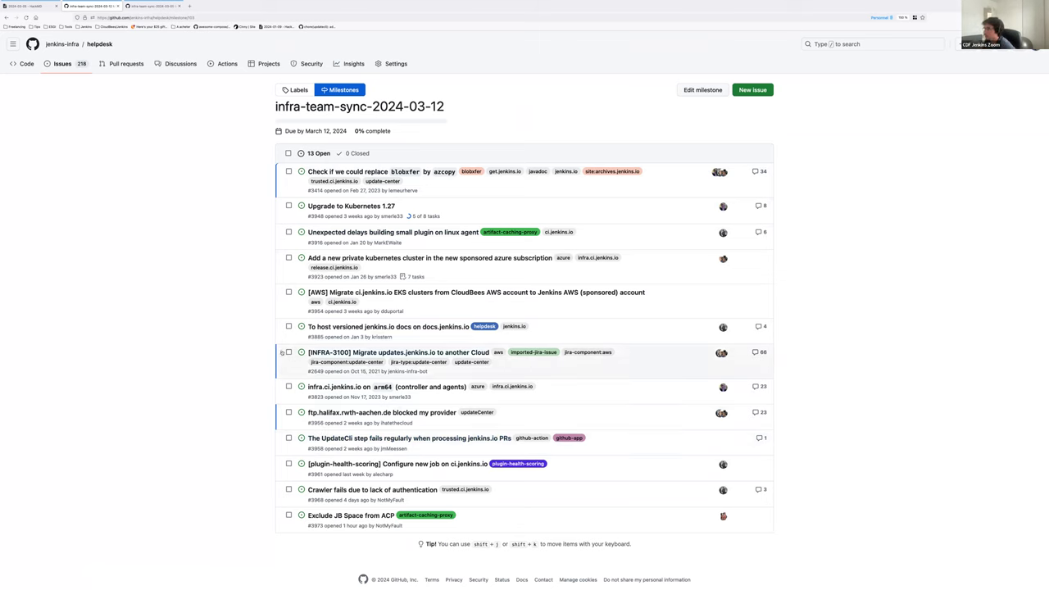
left_click_drag(289, 355, 284, 234)
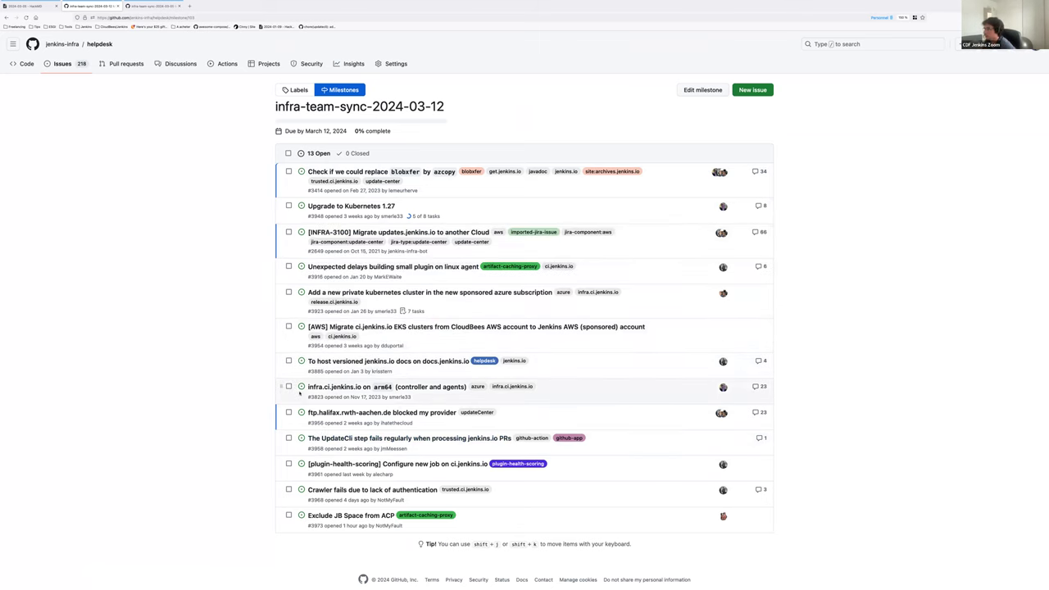
left_click_drag(279, 386, 288, 271)
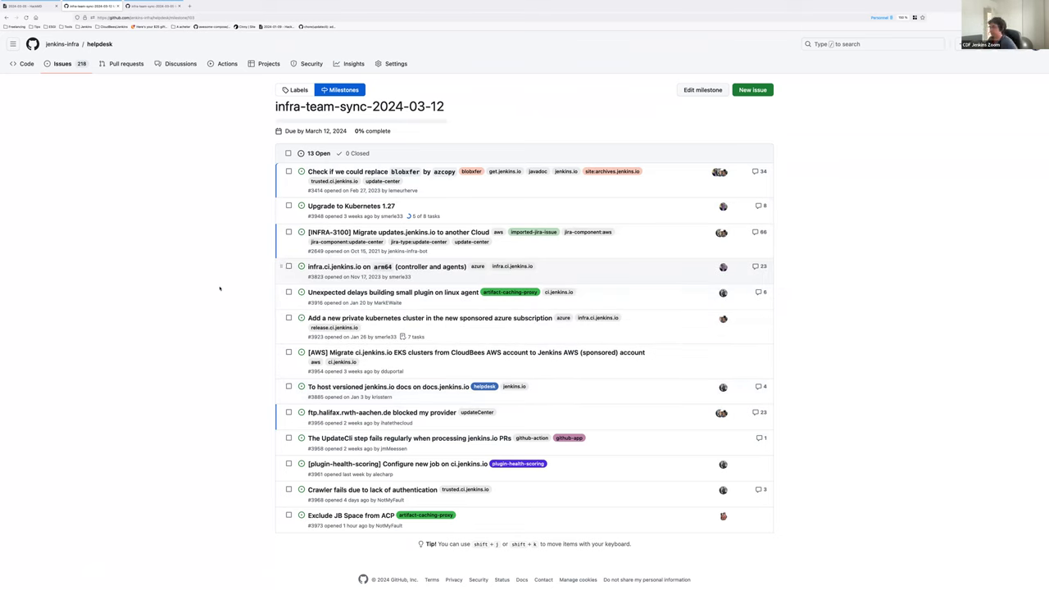
Open issue #3916 about unexpected plugin build delays in a new tab, review its comments and return to the milestone
mouse_move(347, 298)
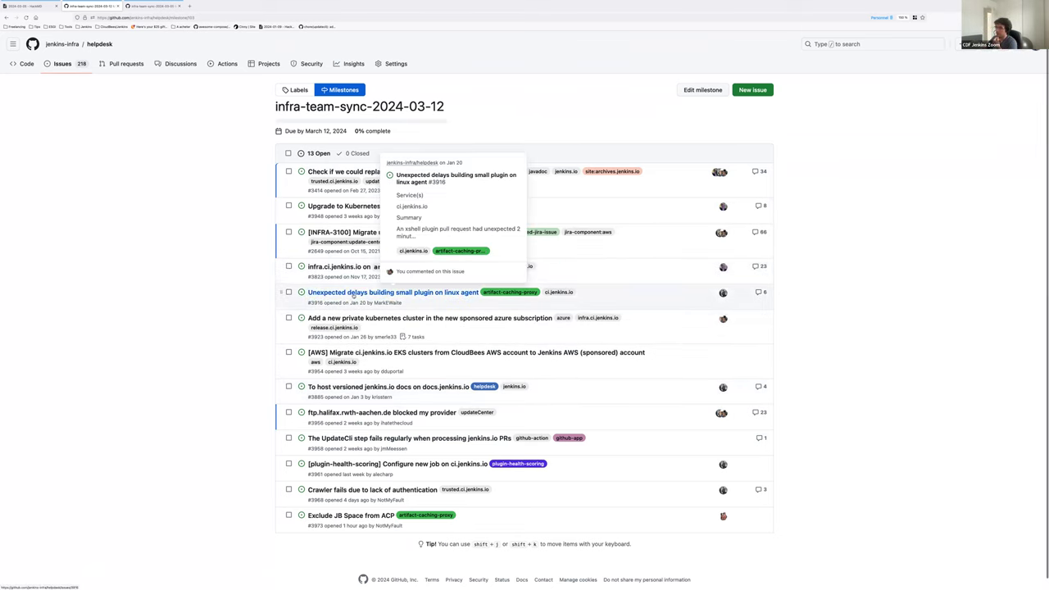
right_click(356, 295)
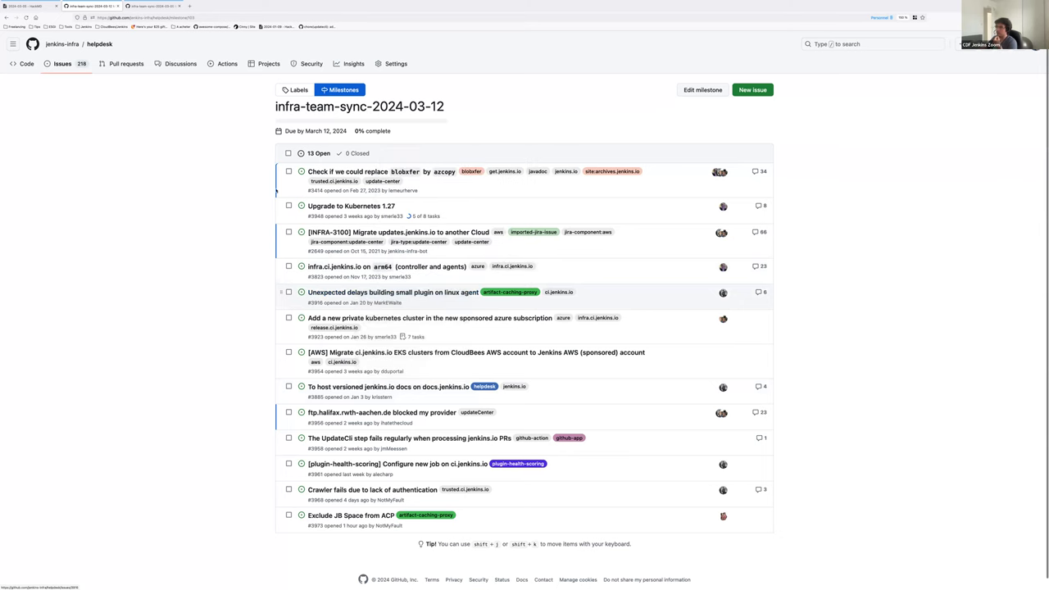
left_click(381, 300)
left_click(150, 7)
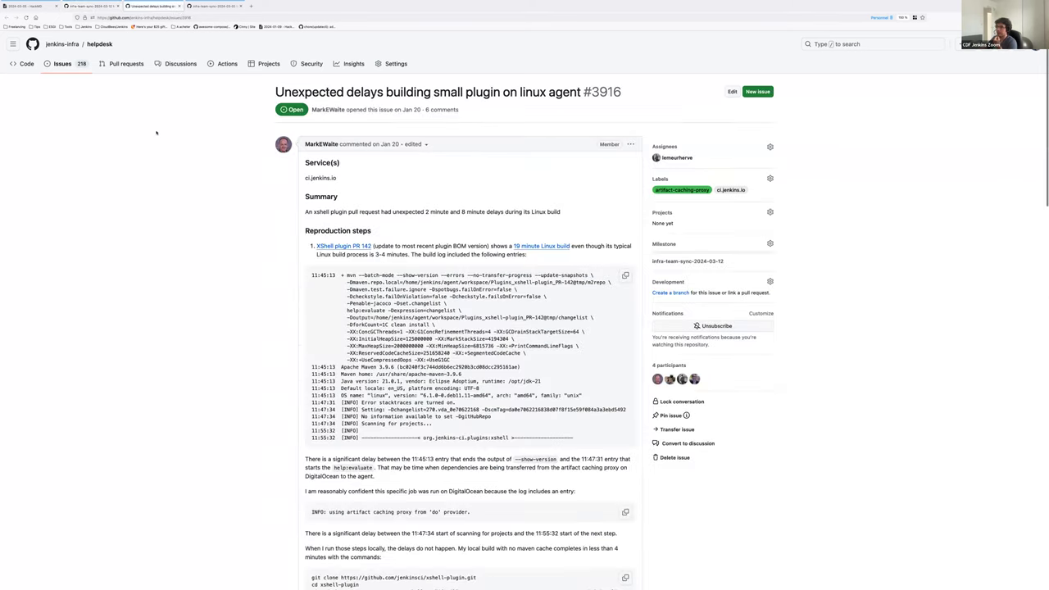
scroll(156, 132, "down", 20)
scroll(156, 133, "up", 2)
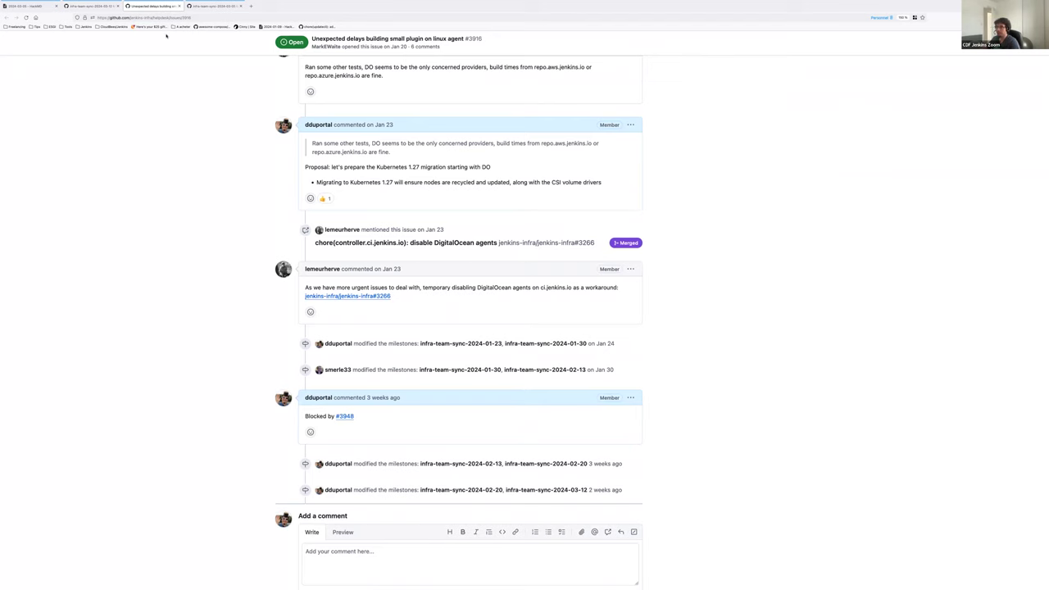
scroll(142, 195, "up", 15)
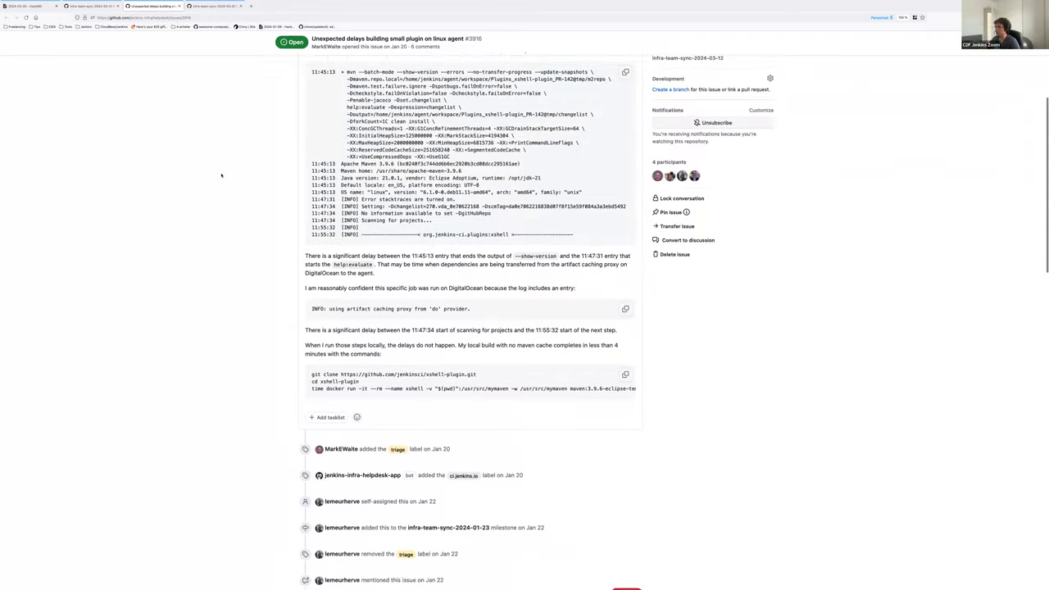
scroll(867, 262, "up", 3)
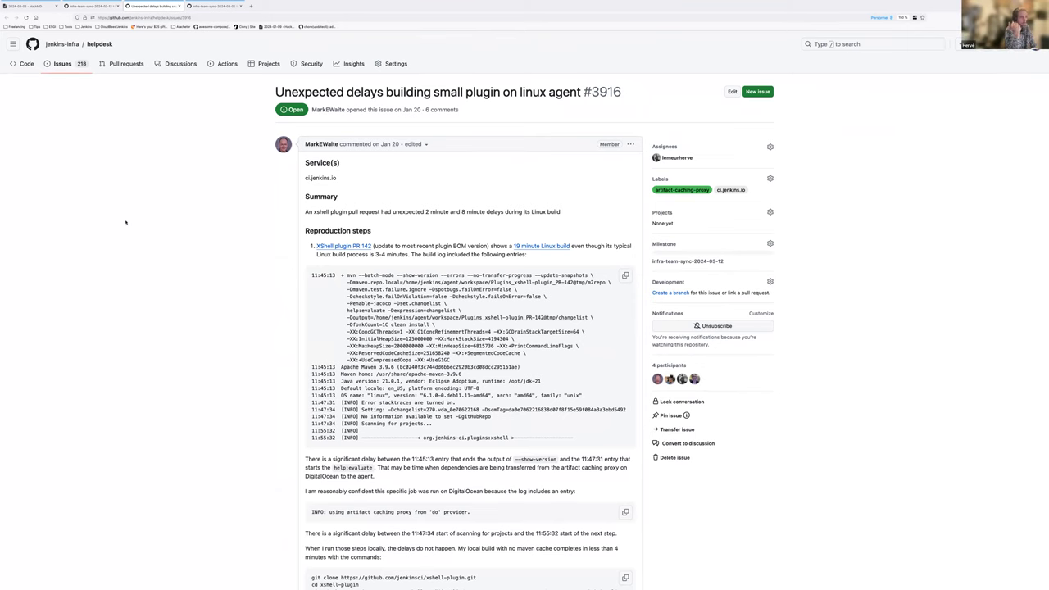
left_click(135, 14)
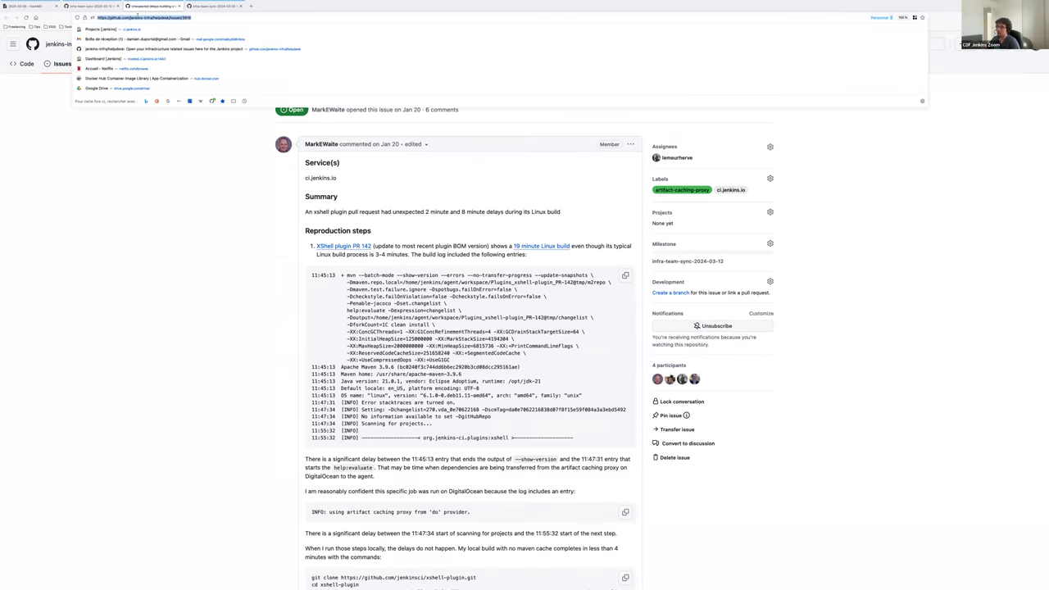
left_click(91, 7)
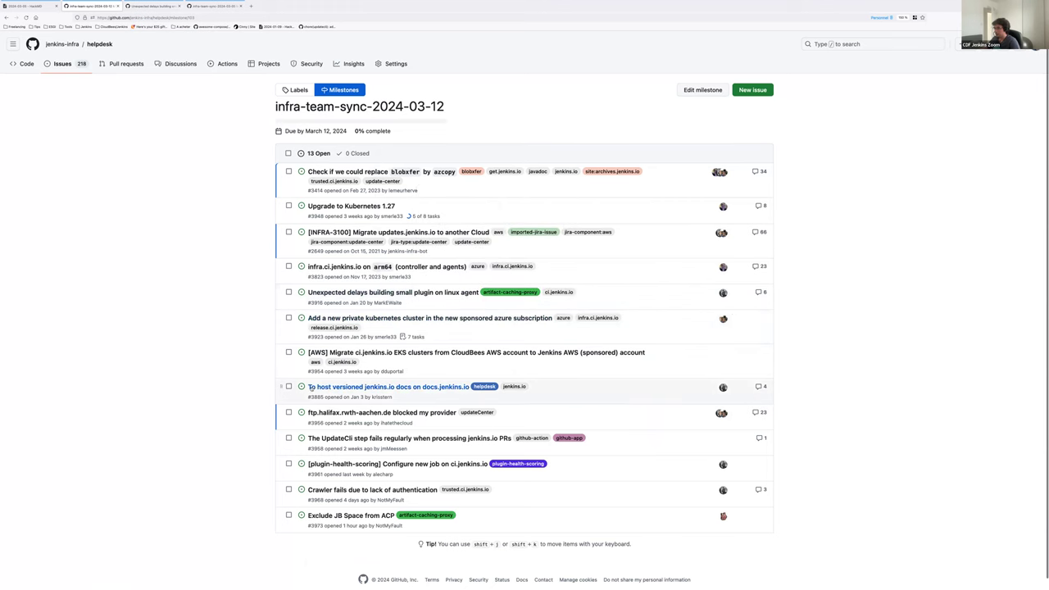
Put the versioned jenkins.io docs issue last in the milestone and the AWS EKS clusters migration issue directly below INFRA-3100
left_click_drag(281, 386, 281, 525)
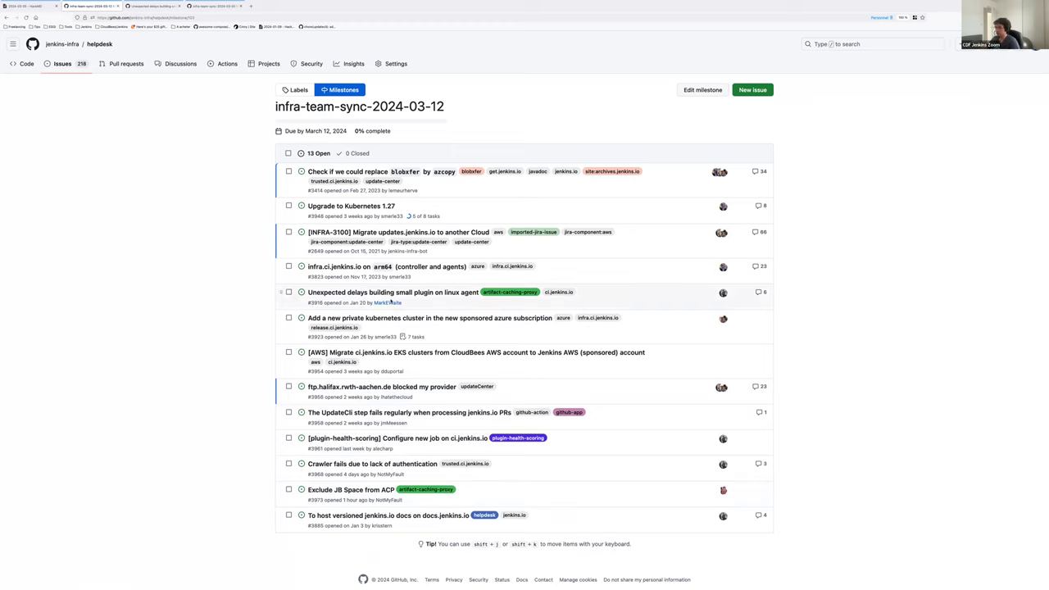
mouse_move(415, 321)
left_click_drag(279, 316, 281, 266)
Open the AWS EKS clusters migration issue #3954 in a new tab, review its description and assign it to yourself
mouse_move(546, 271)
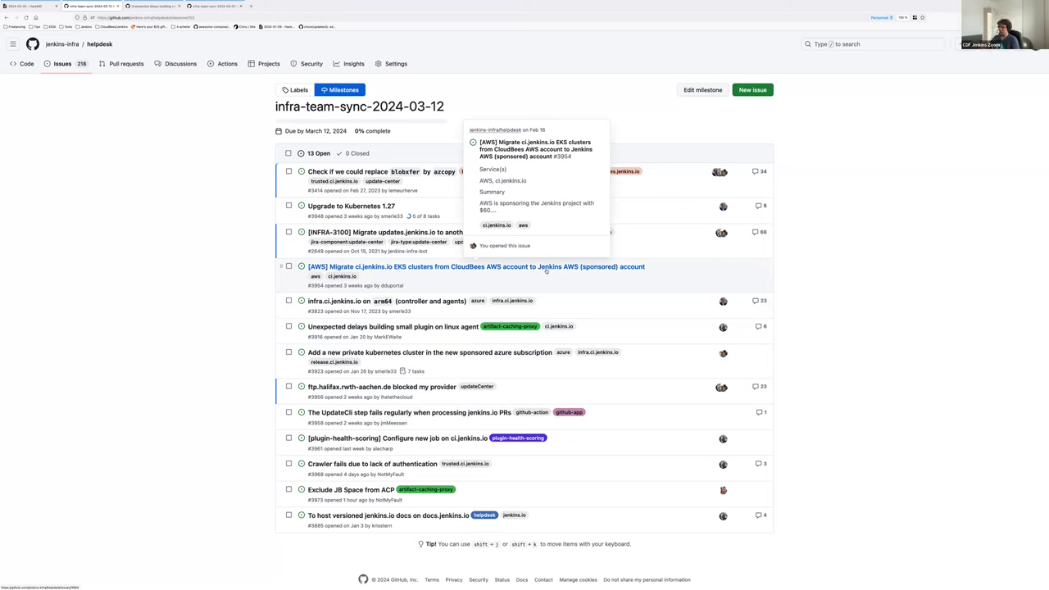
right_click(486, 267)
left_click(488, 268)
left_click(151, 7)
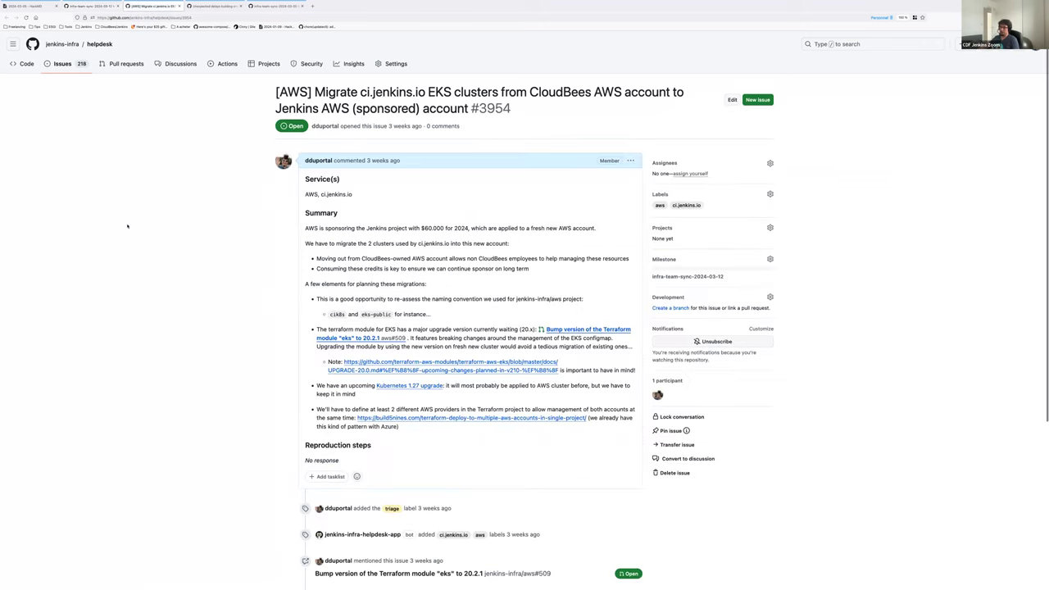
scroll(129, 227, "down", 5)
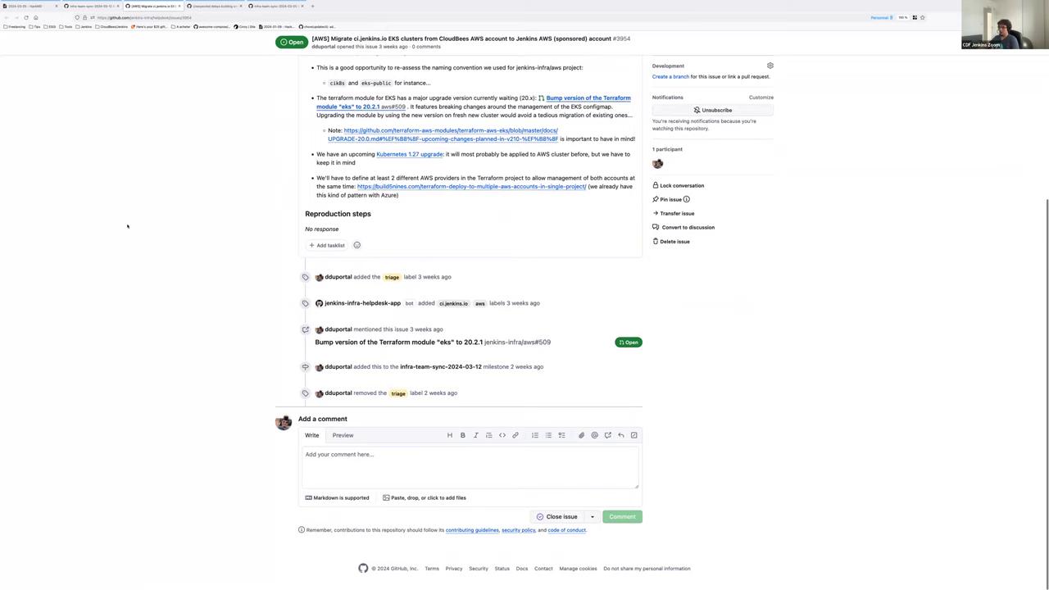
triple_click(504, 154)
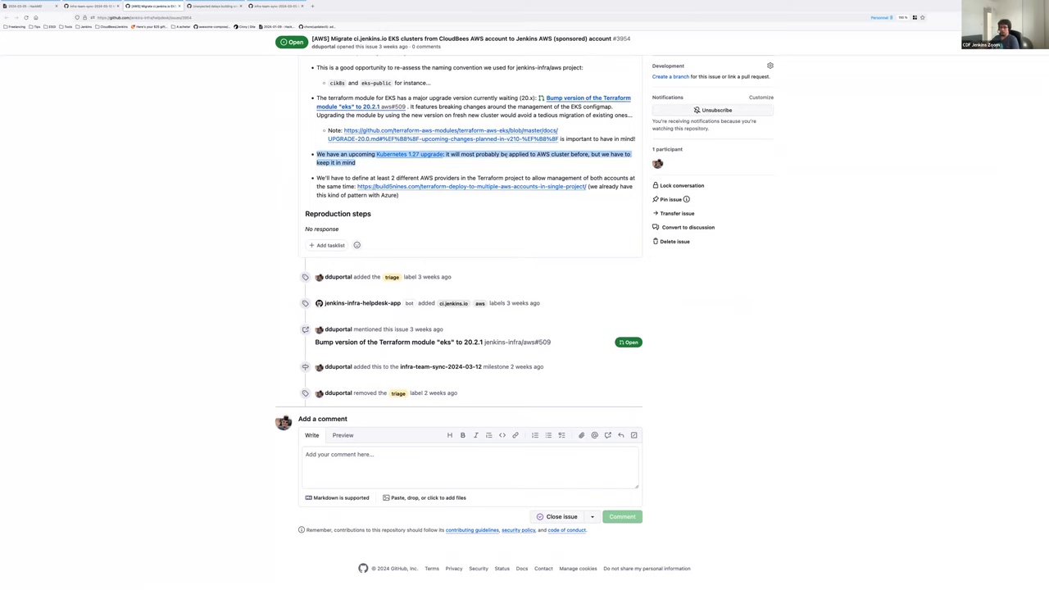
left_click(190, 200)
scroll(194, 200, "up", 2)
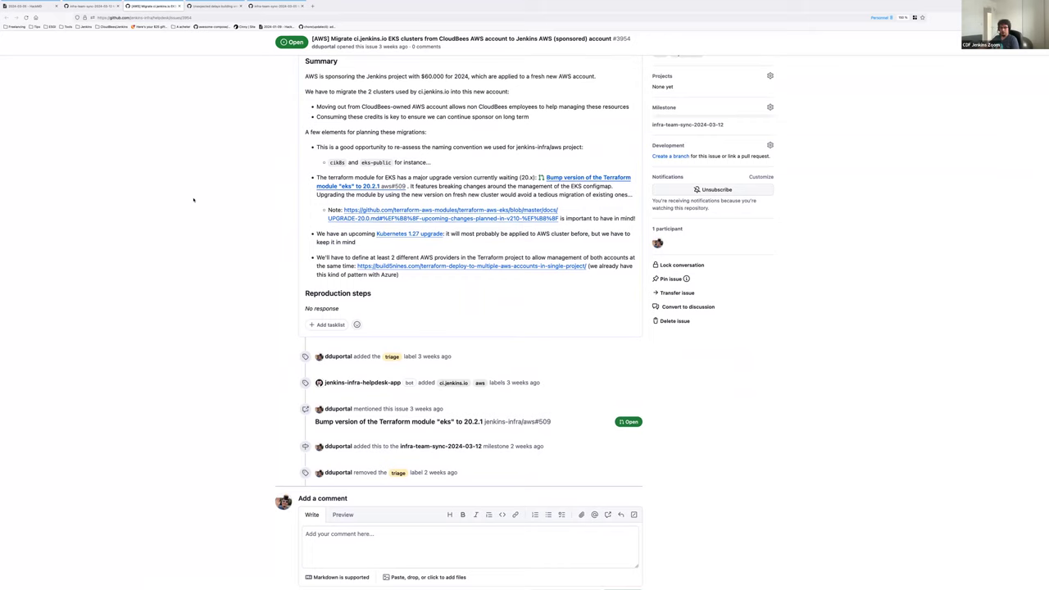
scroll(193, 199, "up", 5)
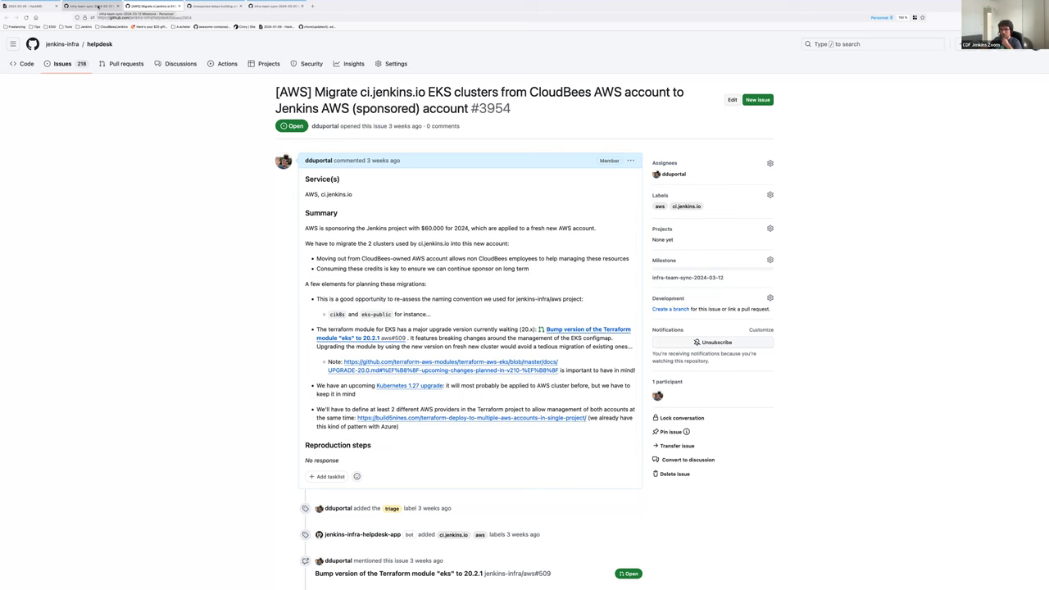
Show all open helpdesk issues in the tab of issue #3954 and close the #3916 and 2024-03-05 milestone tabs
left_click(98, 7)
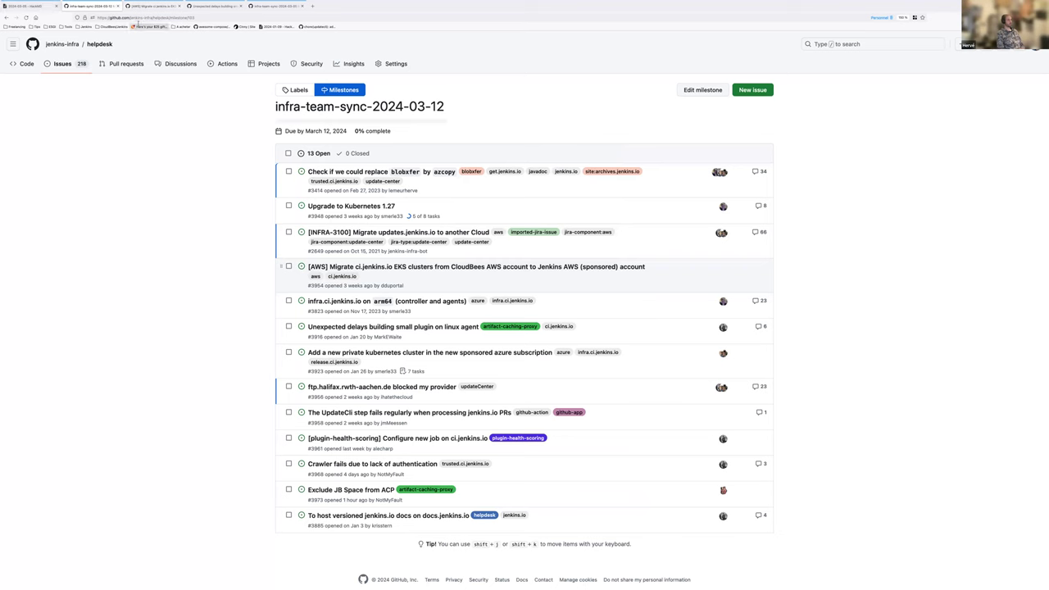
key("ctrl+Tab")
left_click(62, 66)
key("ctrl+Tab")
key("ctrl+Tab")
key("ctrl+w")
key("ctrl+w")
scroll(185, 160, "down", 1)
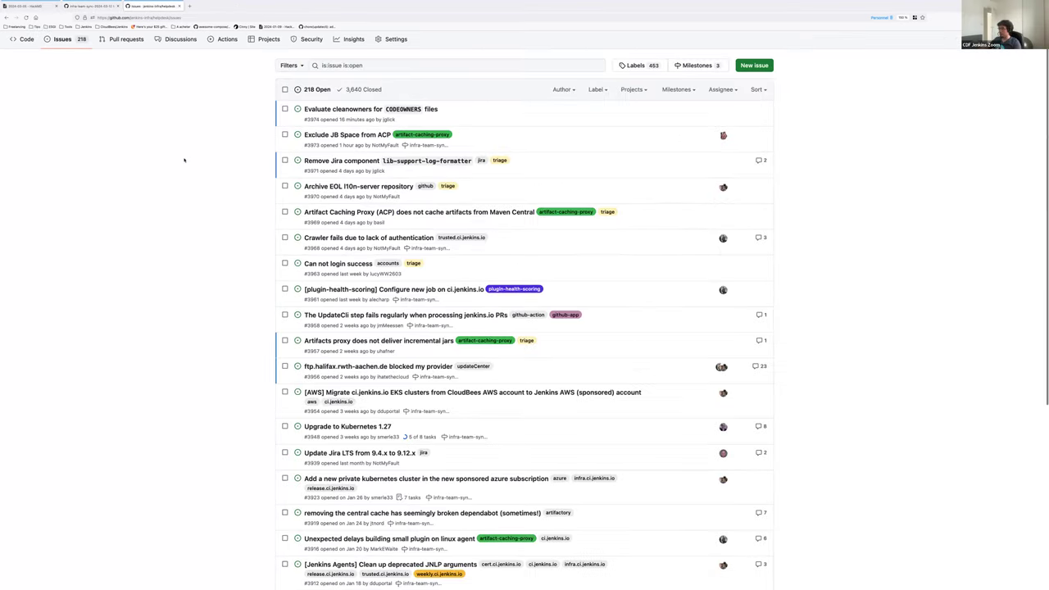
scroll(189, 156, "up", 1)
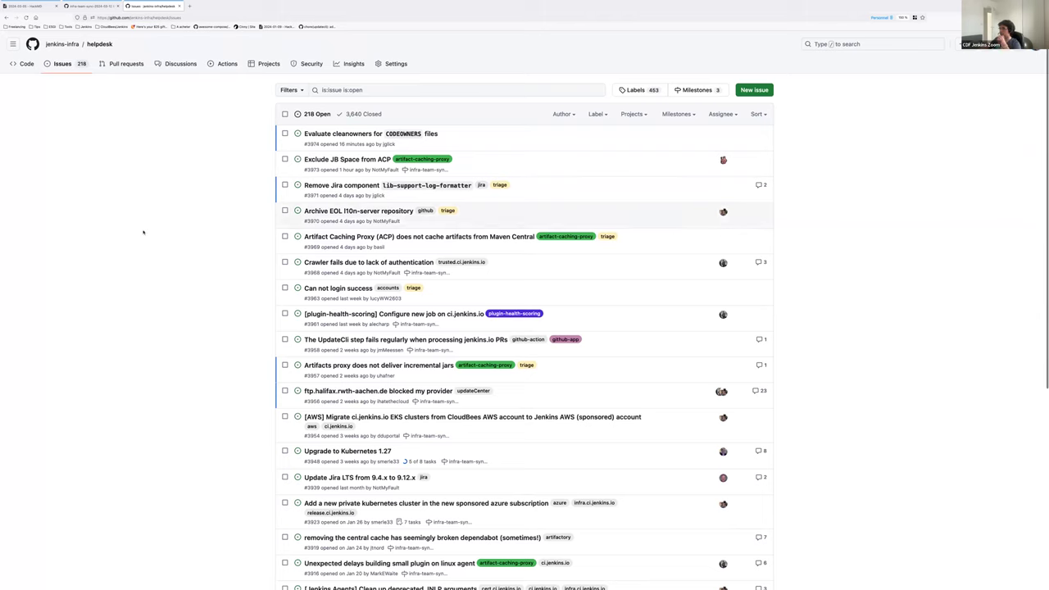
Open issue #3957 about the artifacts proxy not delivering incremental jars in a new tab and review its description, error log and comment
right_click(332, 367)
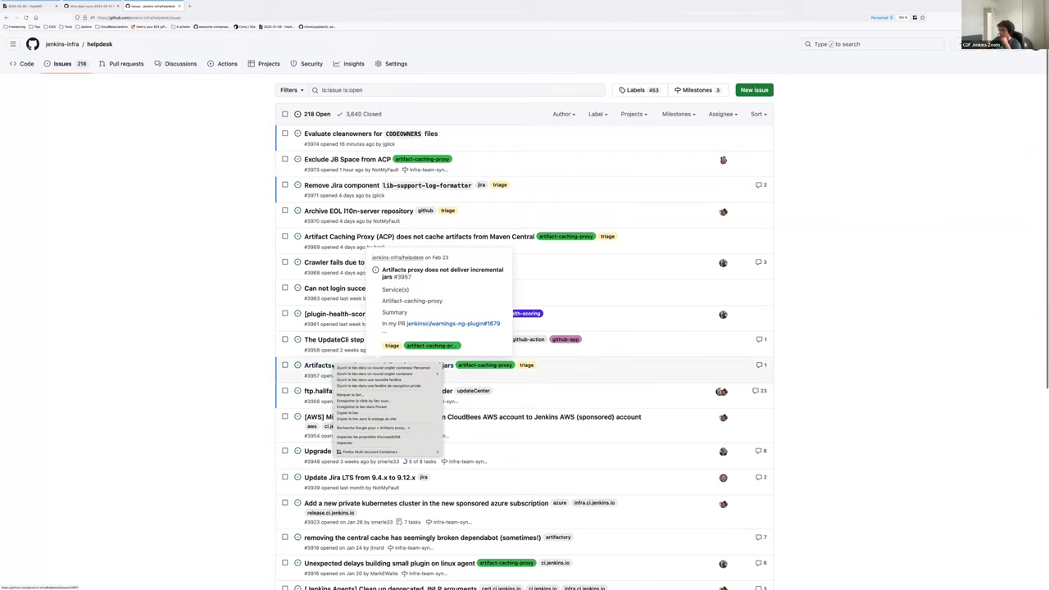
left_click(360, 369)
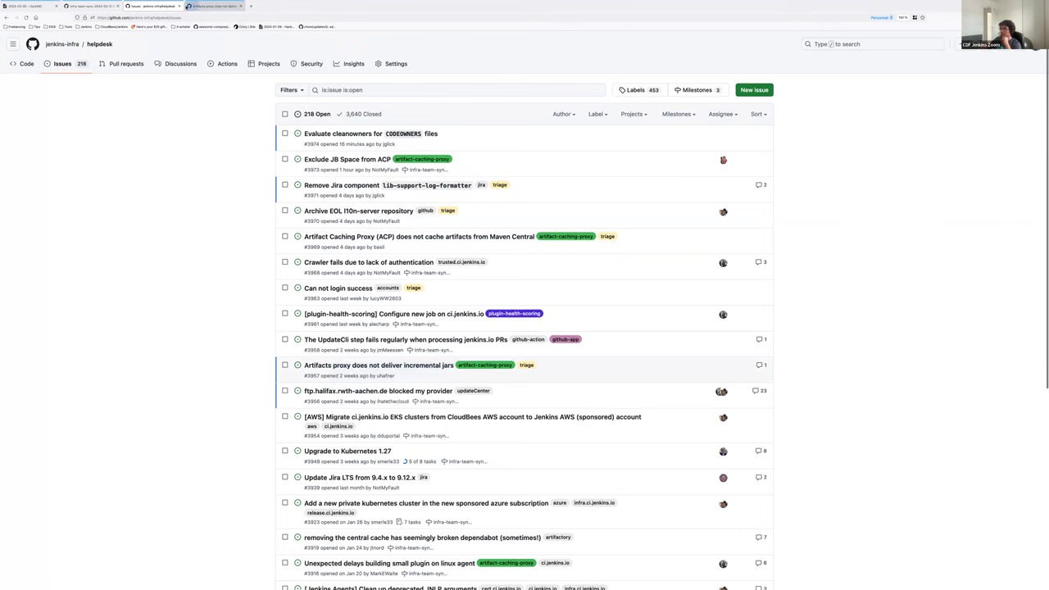
left_click(213, 5)
scroll(168, 228, "down", 3)
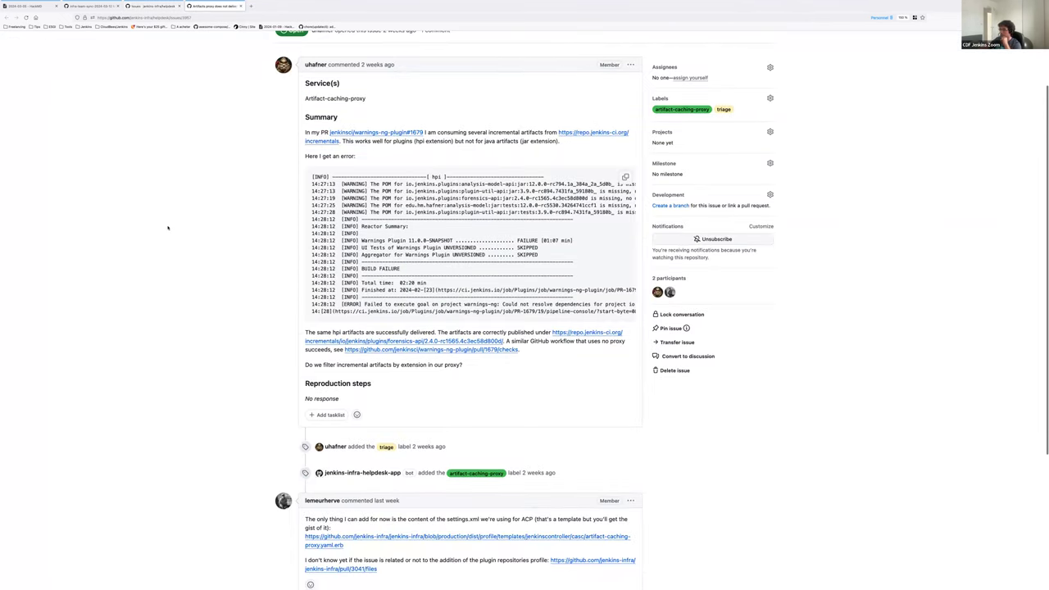
scroll(168, 228, "up", 3)
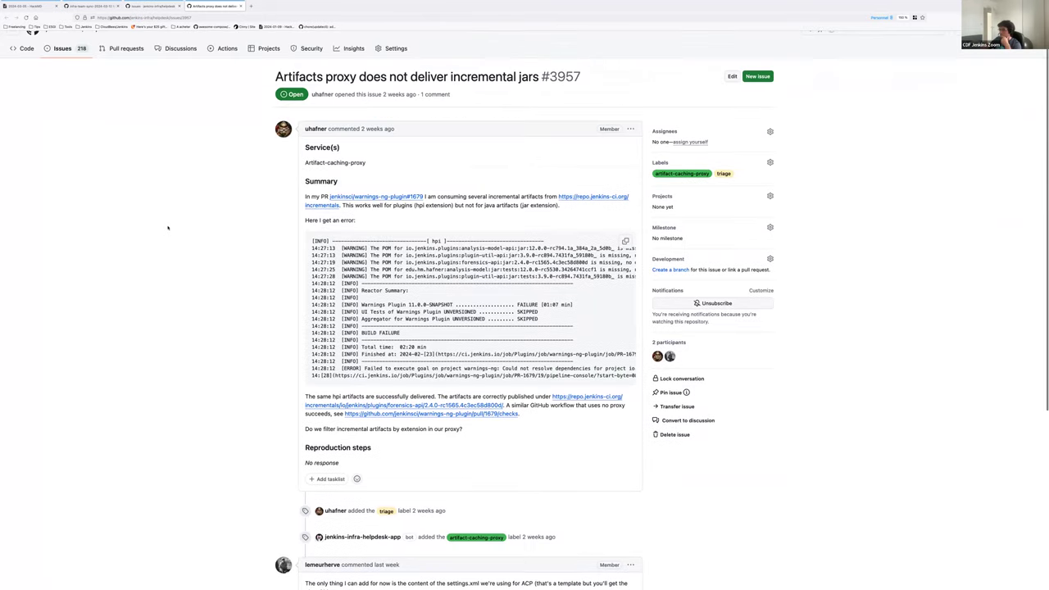
scroll(471, 361, "right", 5)
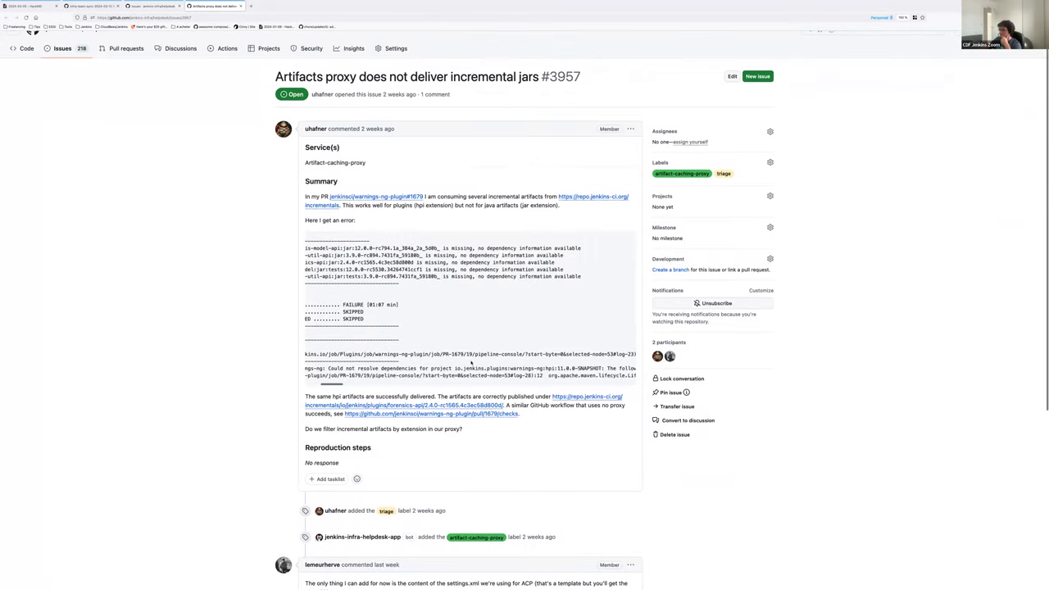
scroll(471, 361, "left", 5)
scroll(238, 375, "down", 2)
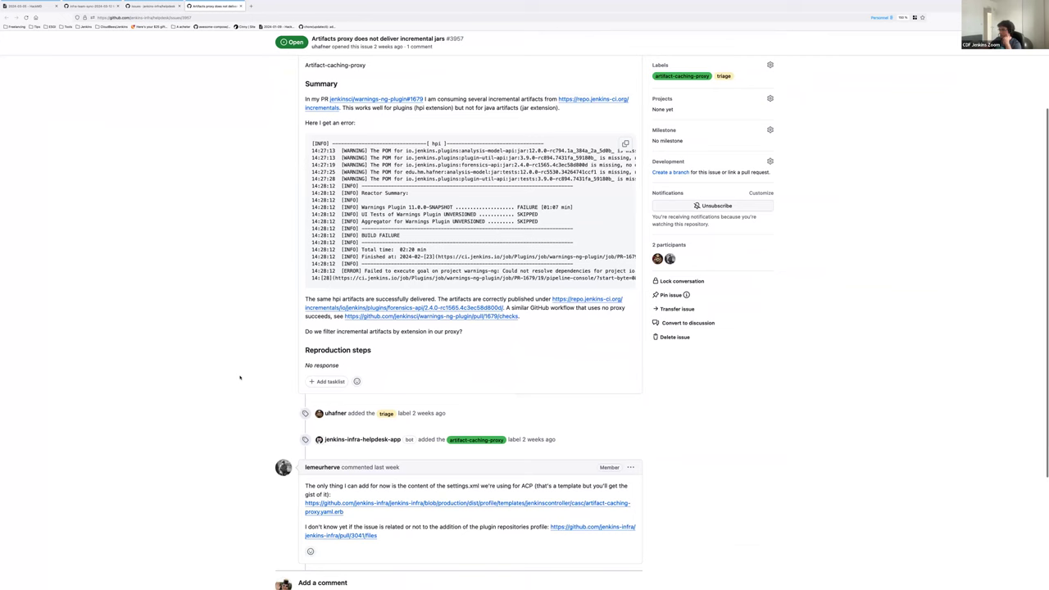
scroll(237, 376, "up", 3)
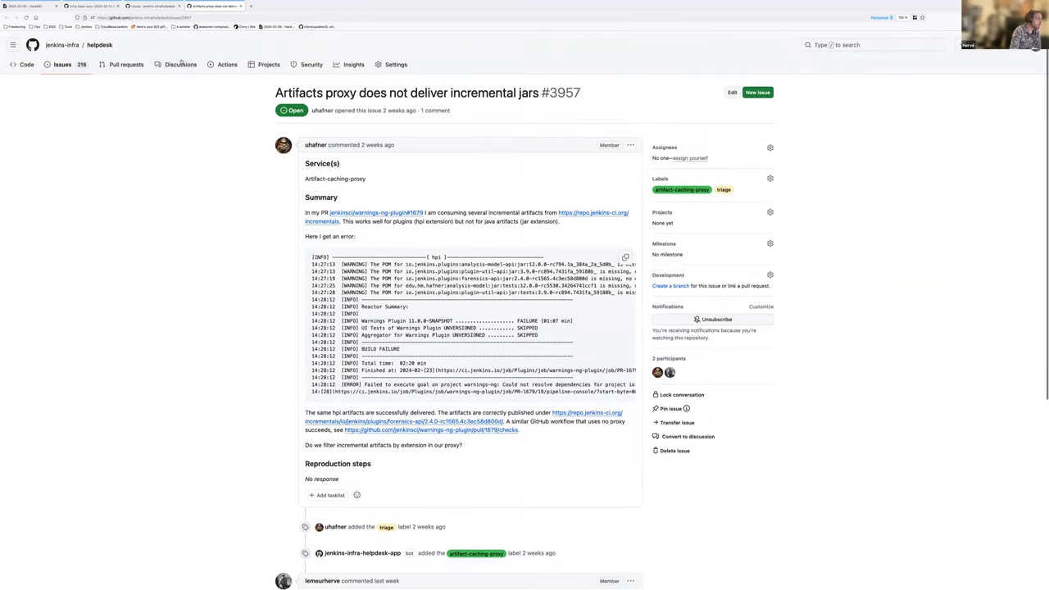
Add issue #3957 to an infra-team-sync milestone, remove its triage label and return to the open issues list
left_click(769, 242)
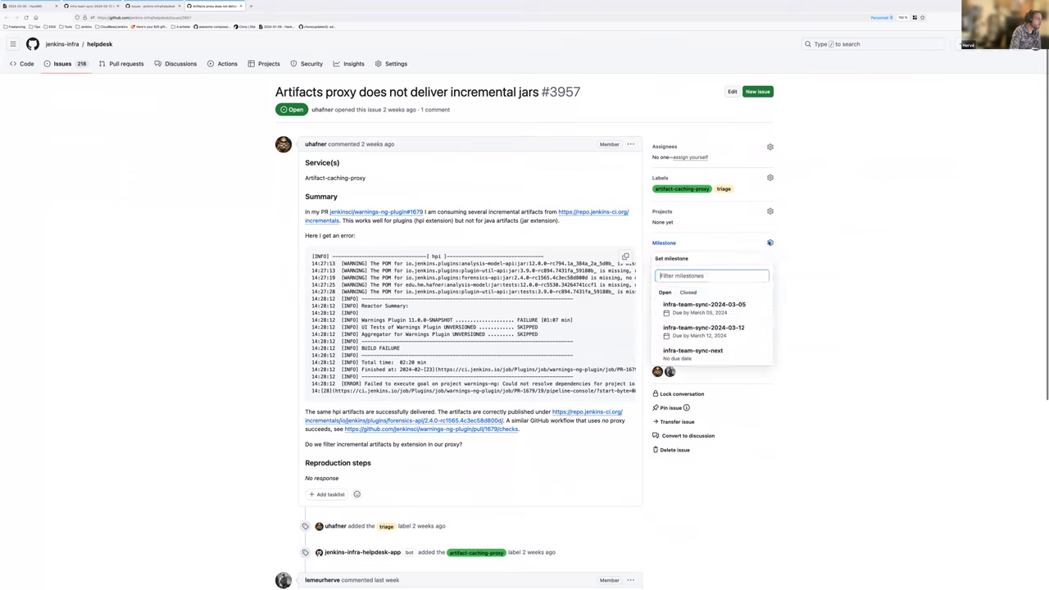
left_click(741, 315)
key("l")
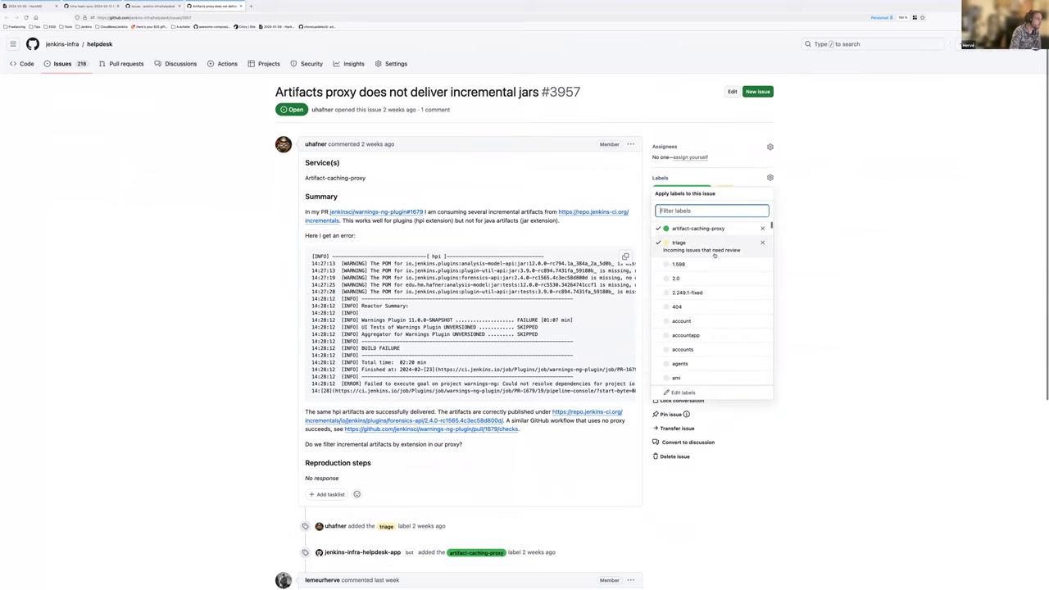
left_click(122, 285)
key("g")
key("i")
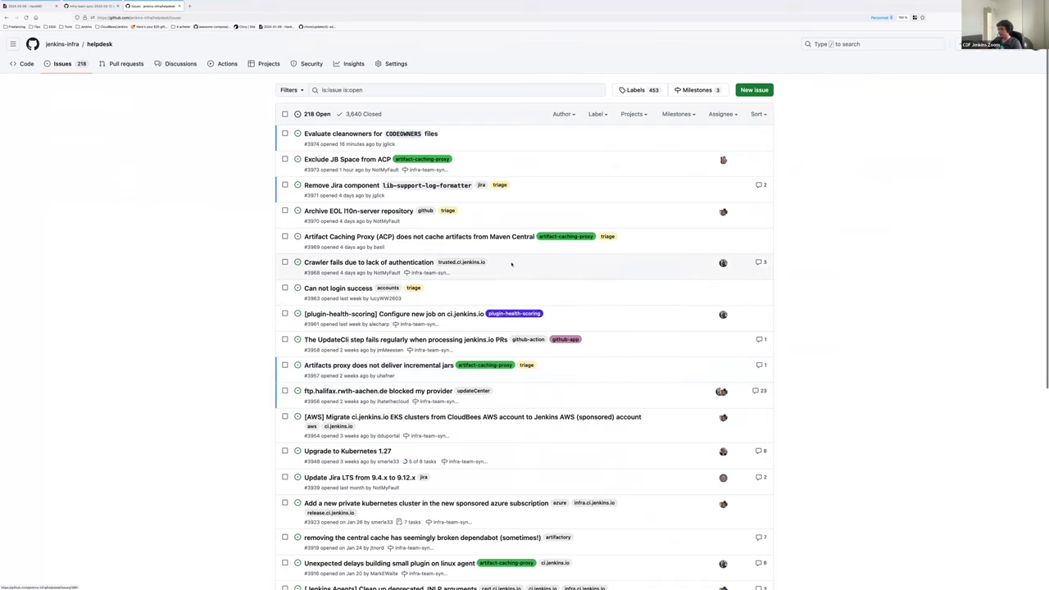
Open the "Can not login success" issue #3963 in a new tab, add it to the infra-team-sync-2024-03-12 milestone and remove its triage label
right_click(356, 288)
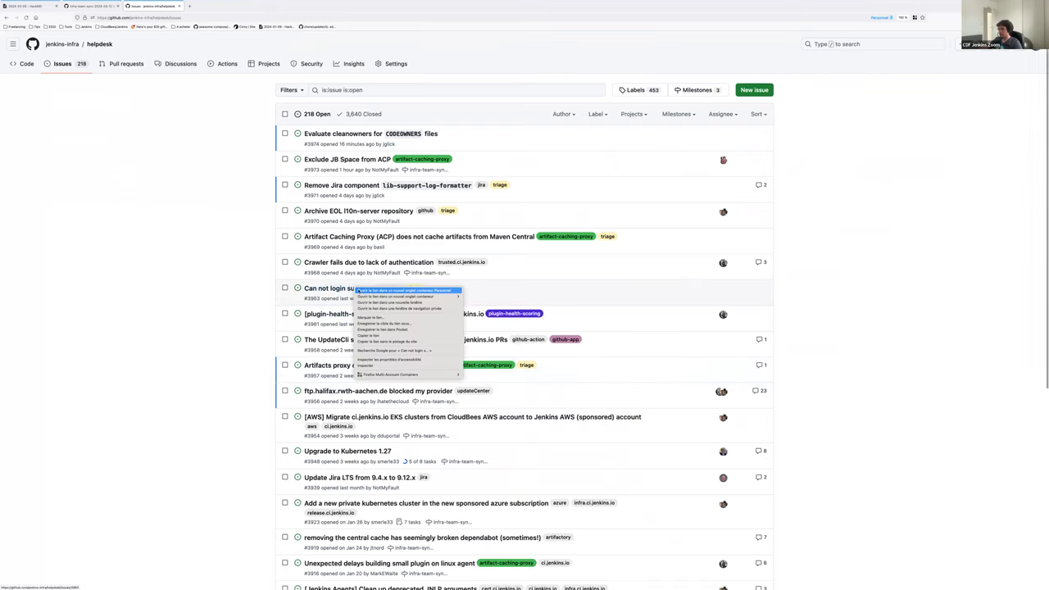
left_click(360, 290)
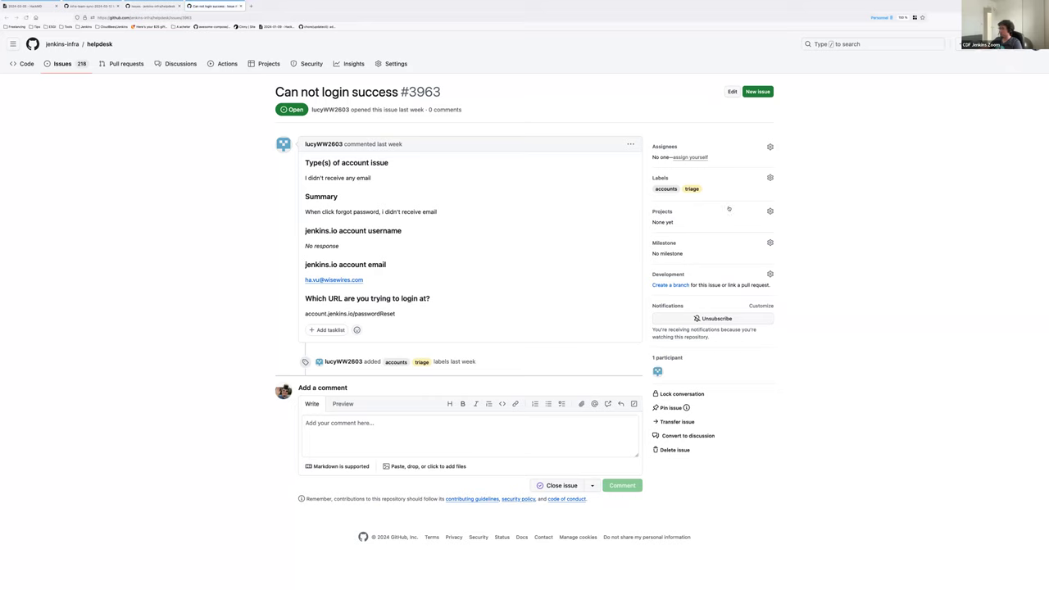
left_click(769, 243)
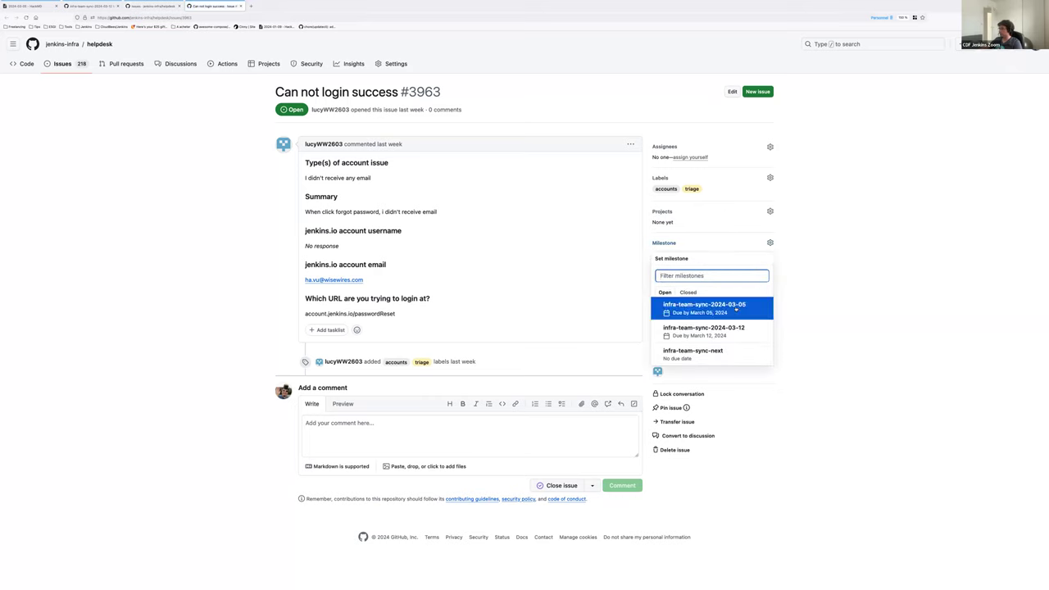
left_click(744, 180)
left_click(769, 178)
left_click(711, 245)
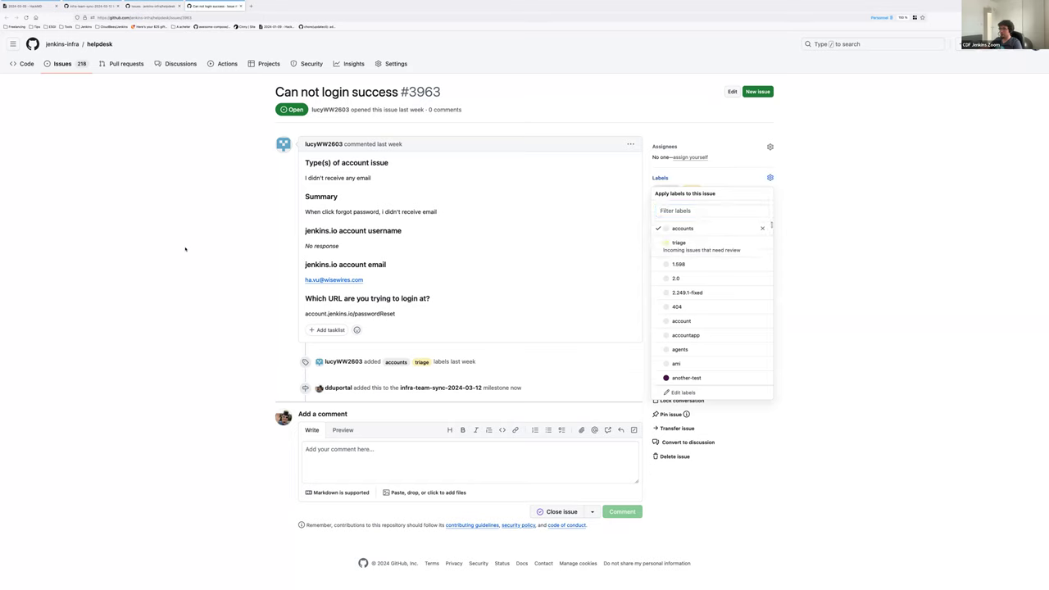
left_click(187, 242)
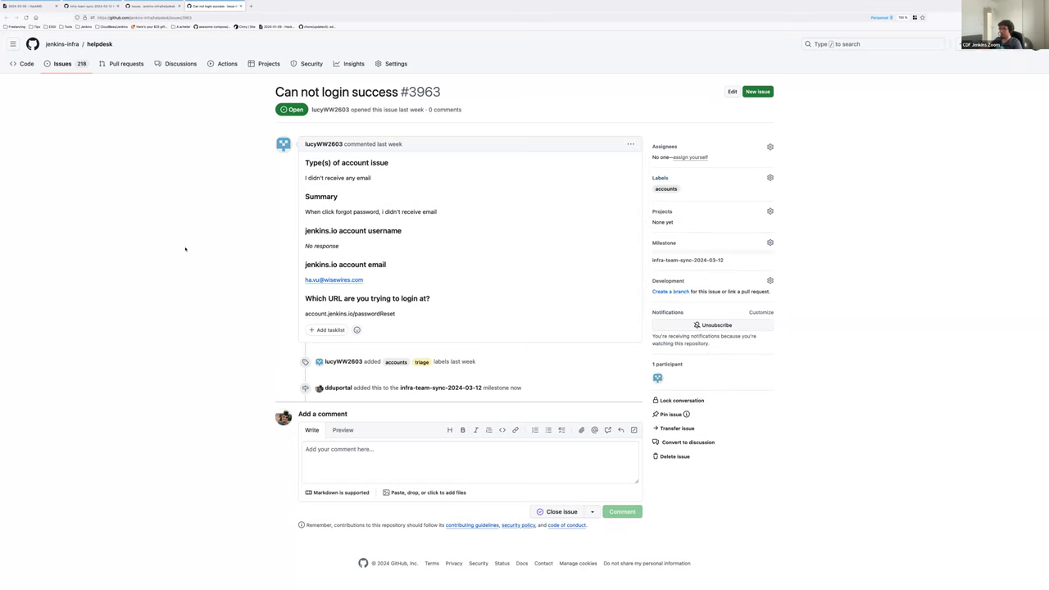
Review the reported account problem in issue #3963, close its tab and return to the open issues list
triple_click(317, 178)
left_click(218, 197)
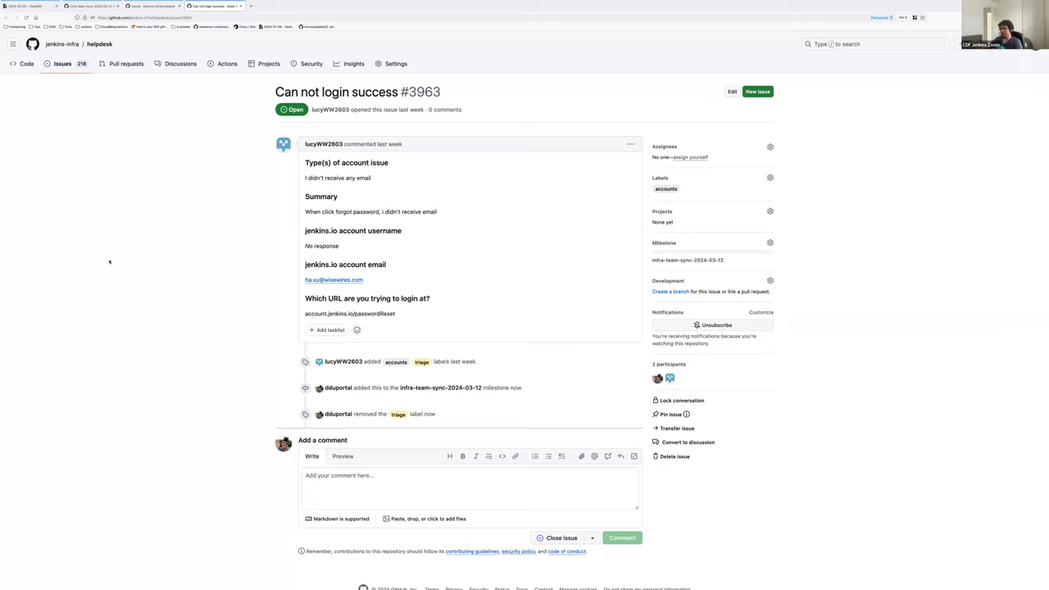
key("ctrl+w")
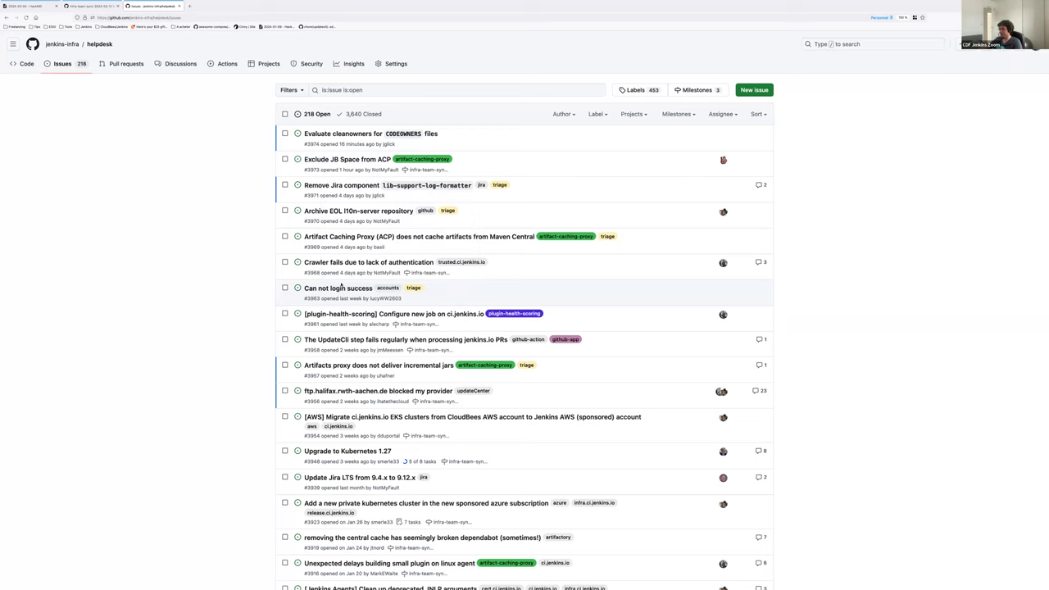
Open issue #3969 about the Artifact Caching Proxy not caching Maven Central artifacts in a new tab and review its description
right_click(354, 236)
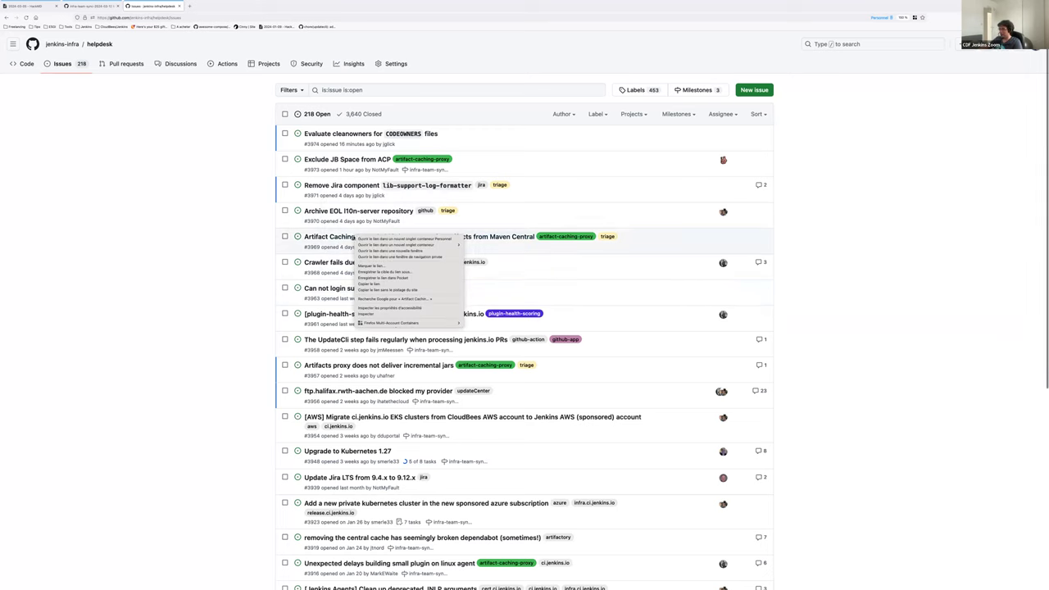
left_click(385, 239)
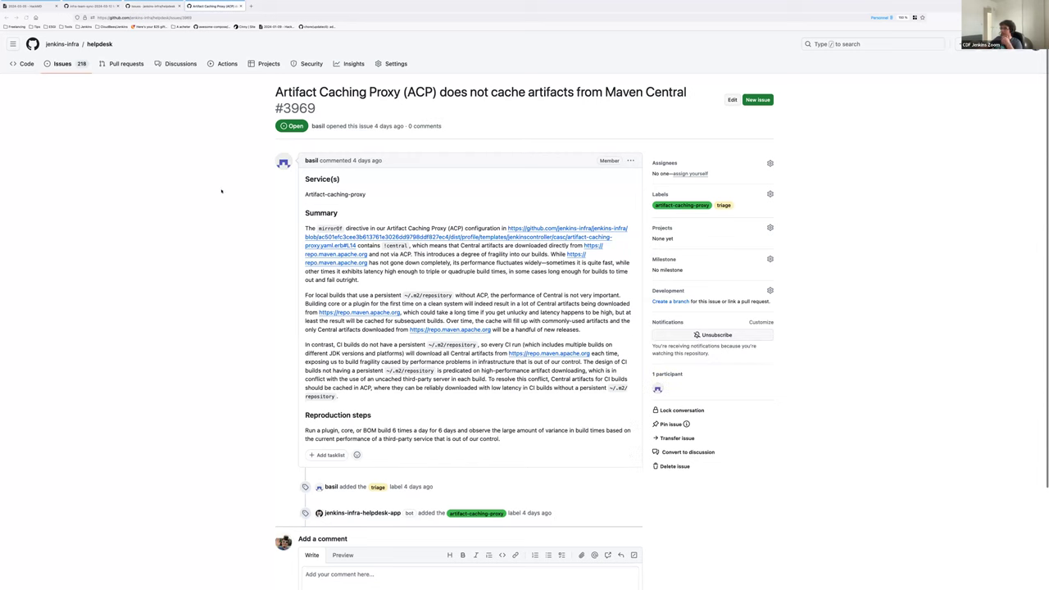
triple_click(459, 91)
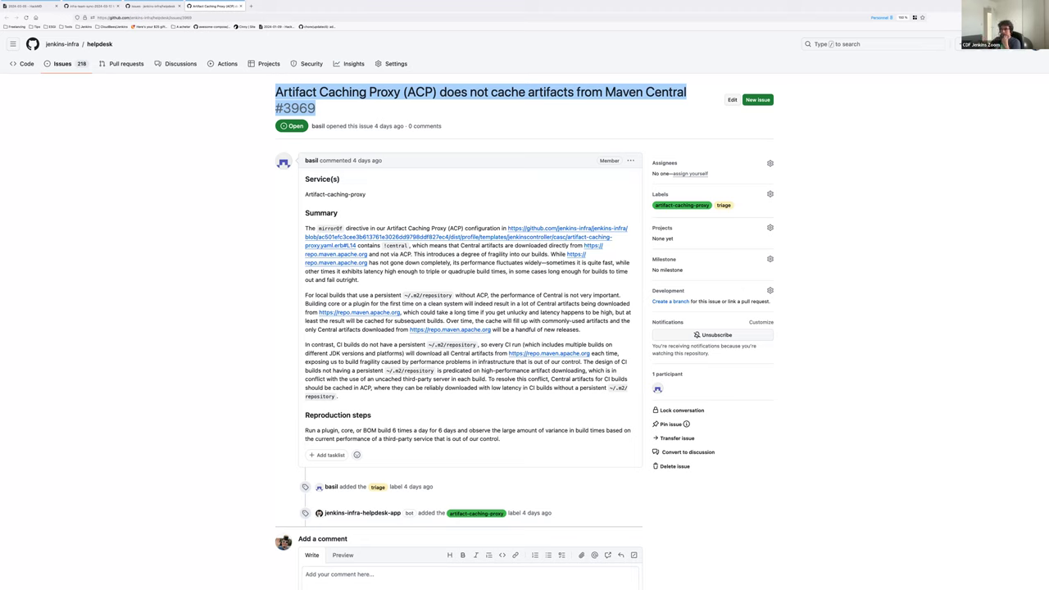
left_click(895, 187)
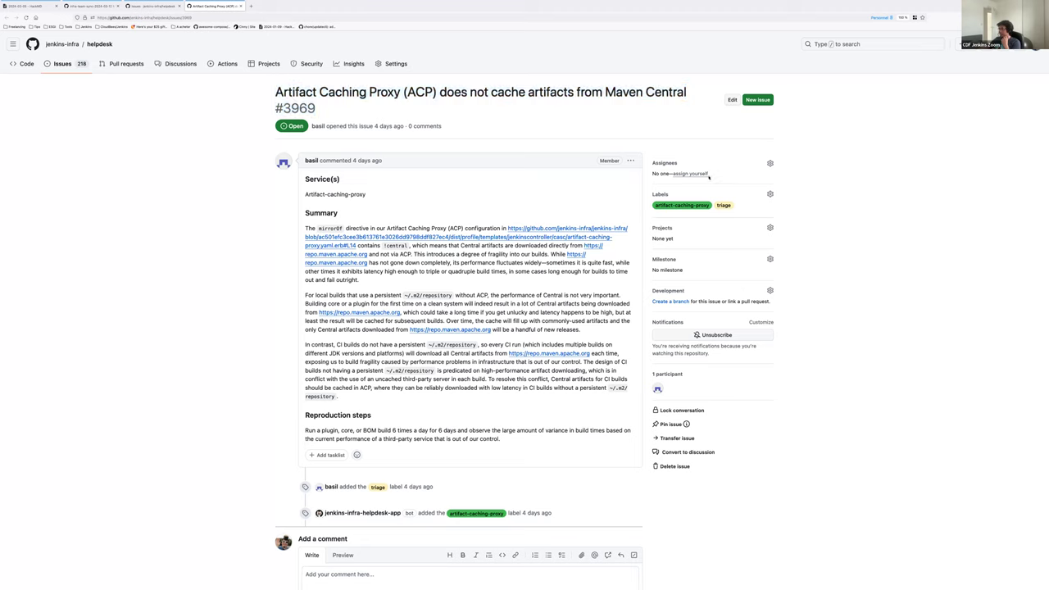
Assign issue #3969 to yourself, remove its triage label and add it to the infra-team-sync-2024-03-12 milestone
left_click(769, 194)
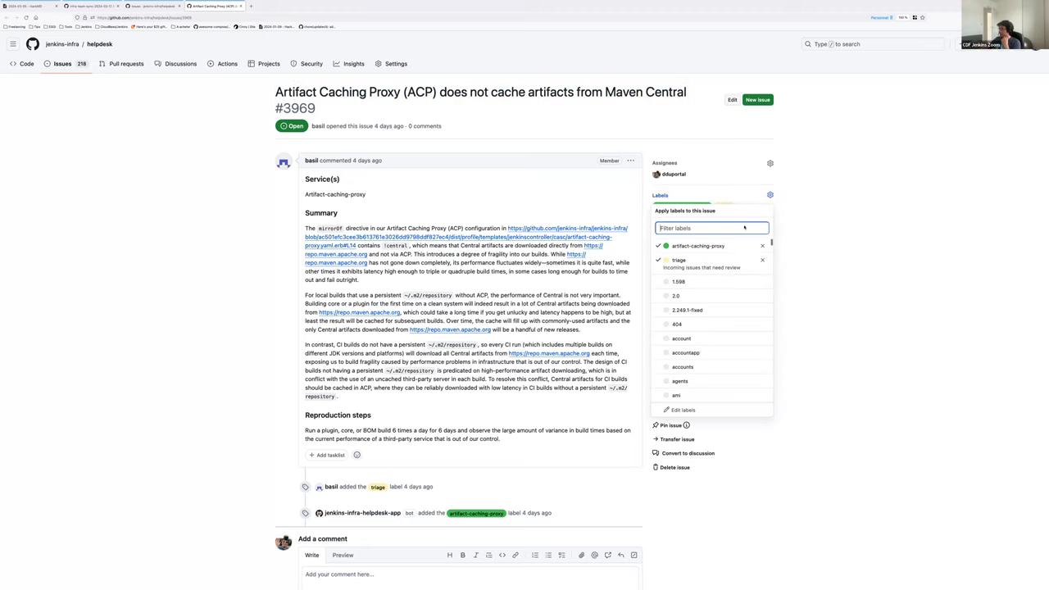
left_click(849, 279)
left_click(769, 260)
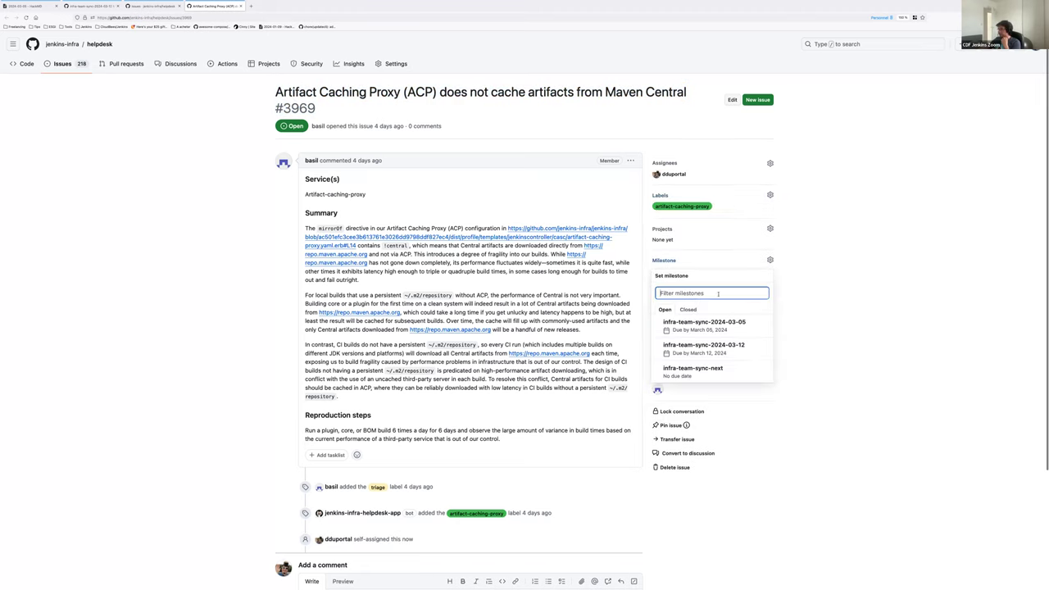
left_click(703, 346)
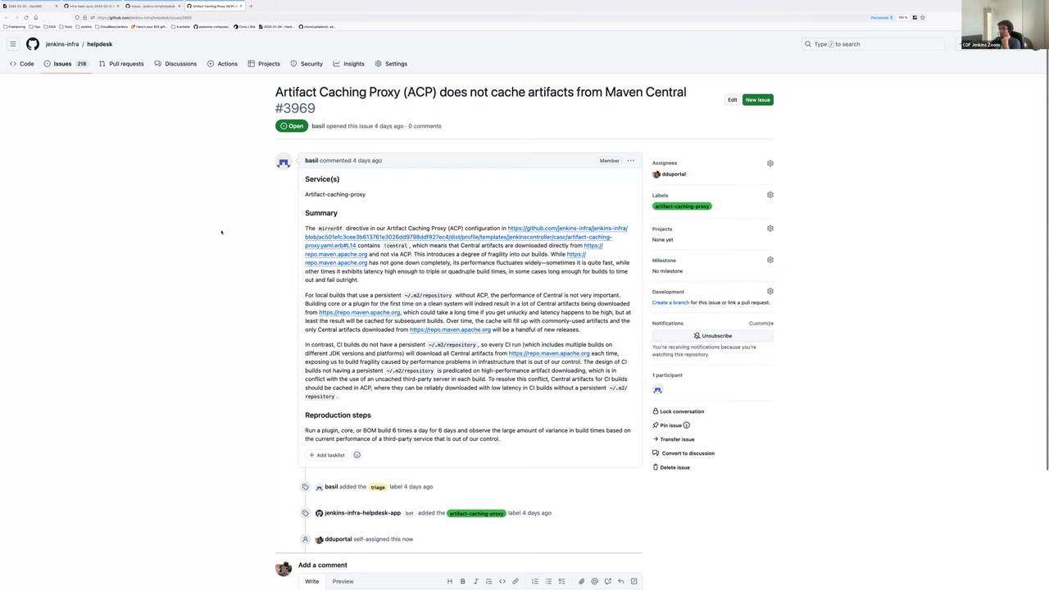
Open the l10n-server repository archiving issue #3970 in a new tab, add it to the infra-team-sync-2024-03-12 milestone and remove its triage label
left_click(152, 7)
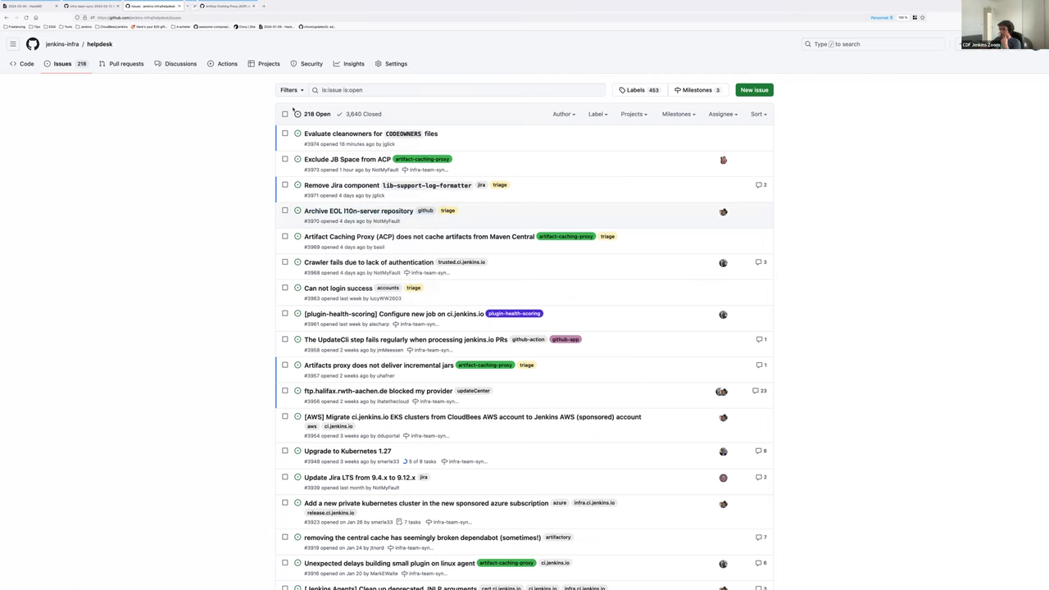
key("ctrl+Tab")
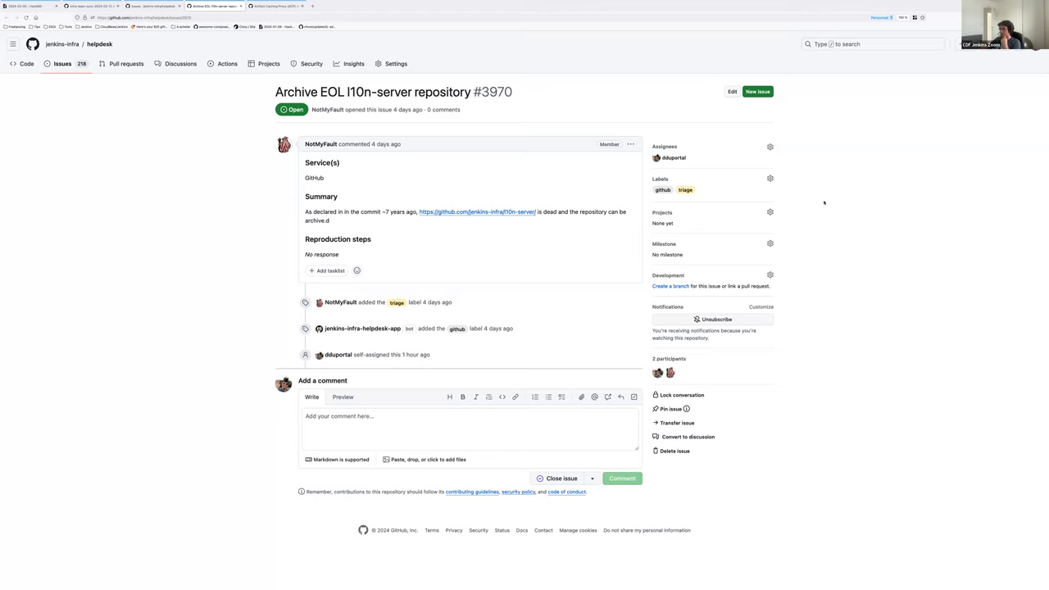
left_click(770, 243)
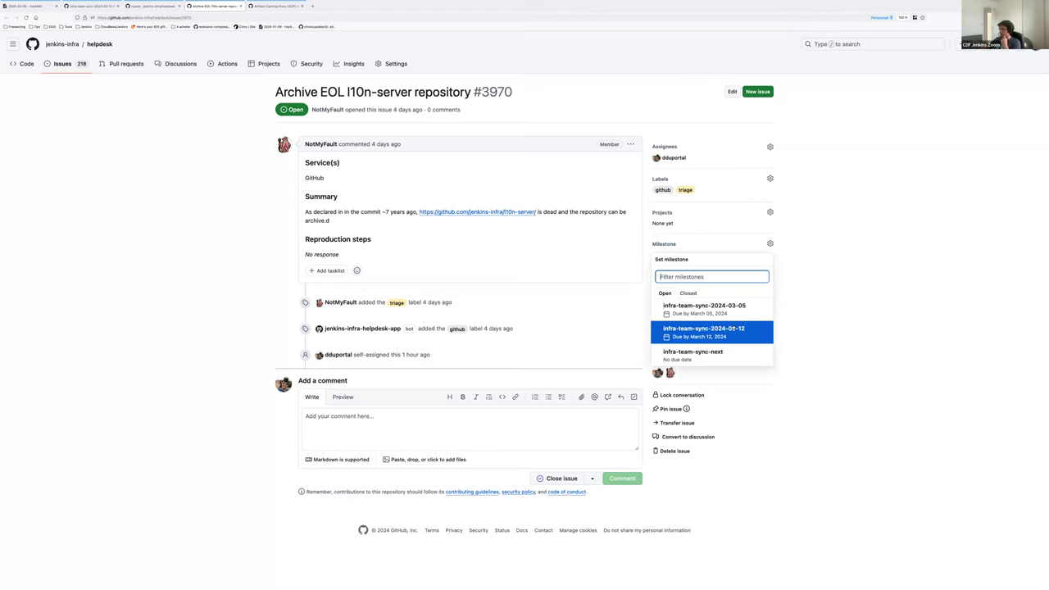
left_click(731, 329)
left_click(770, 178)
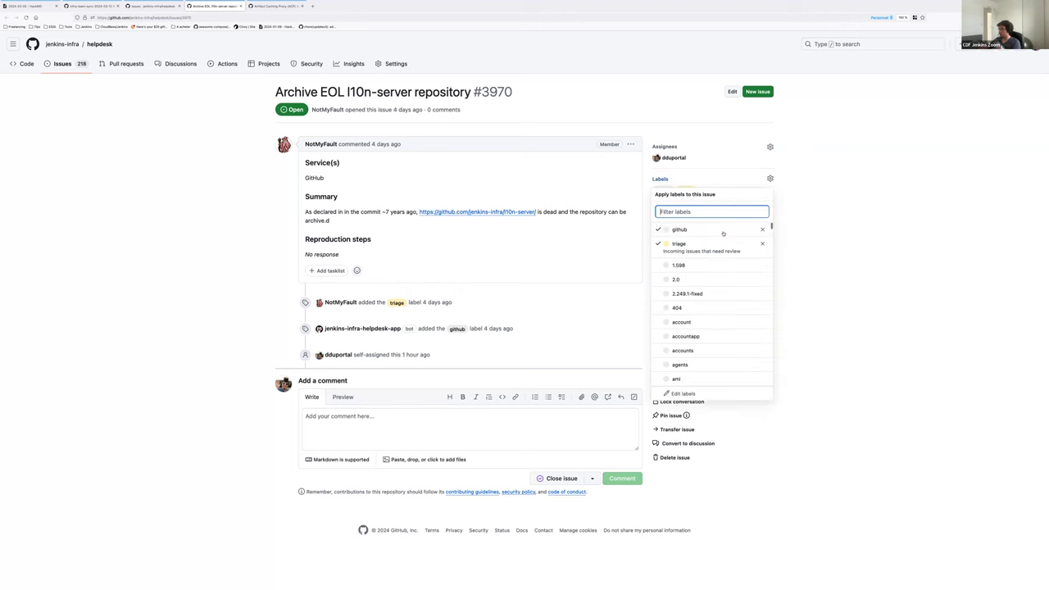
left_click(687, 244)
key("Escape")
key("ctrl+shift+Tab")
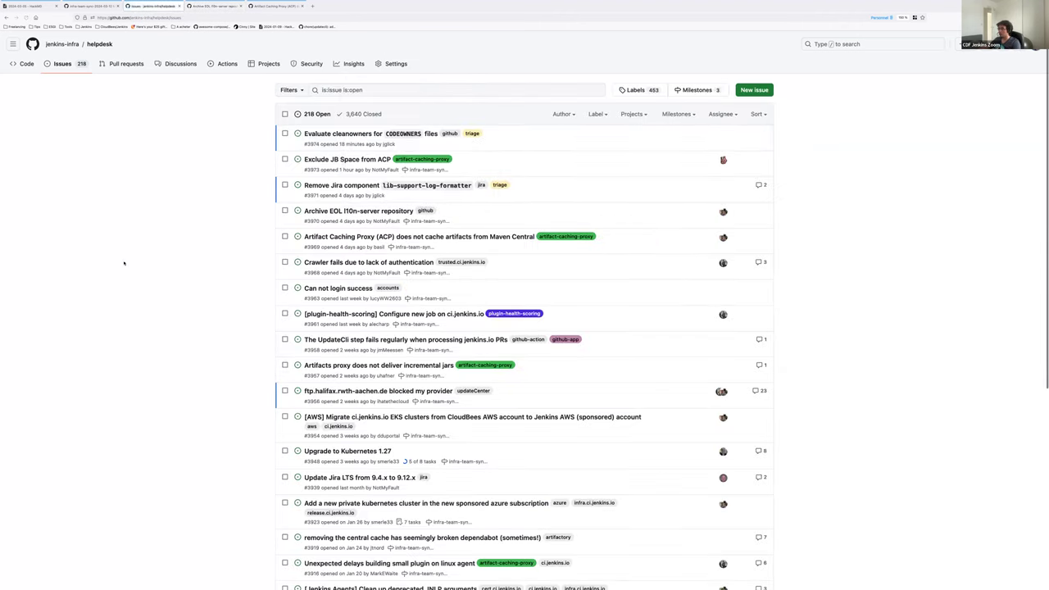
Open the lib-support-log-formatter issue #3971, assign it to yourself, remove its triage label and add it to the infra-team-sync-2024-03-12 milestone
left_click(353, 186)
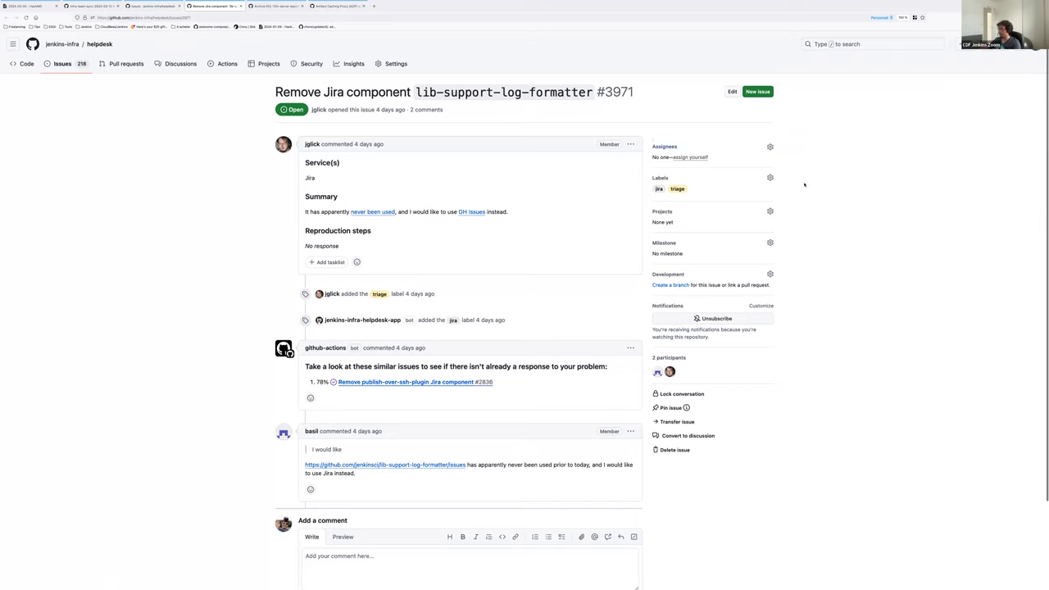
left_click(689, 157)
left_click(769, 177)
left_click(850, 270)
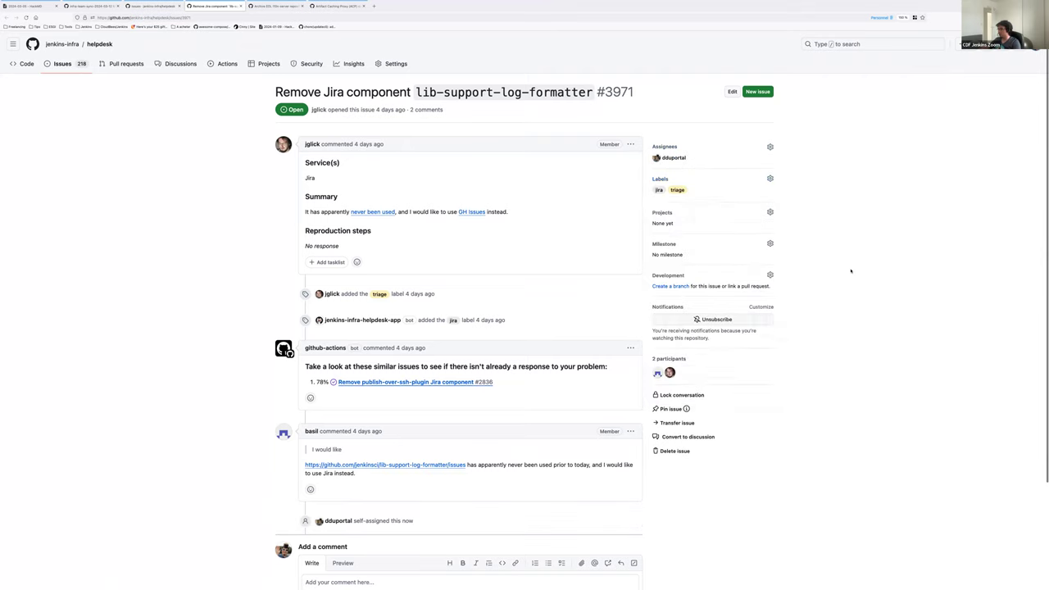
left_click(769, 244)
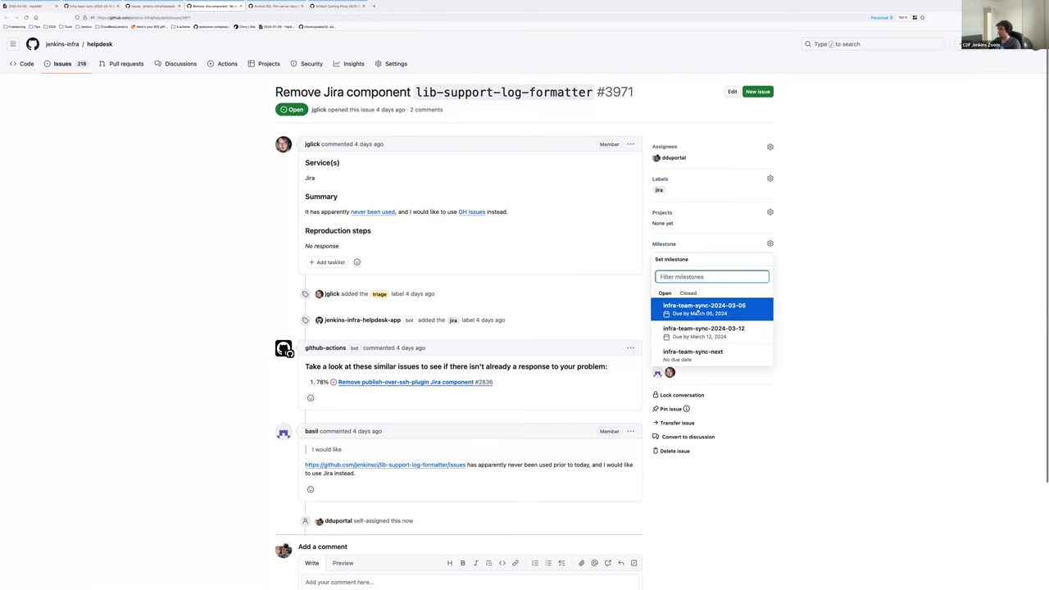
left_click(692, 328)
key("ctrl+shift+Tab")
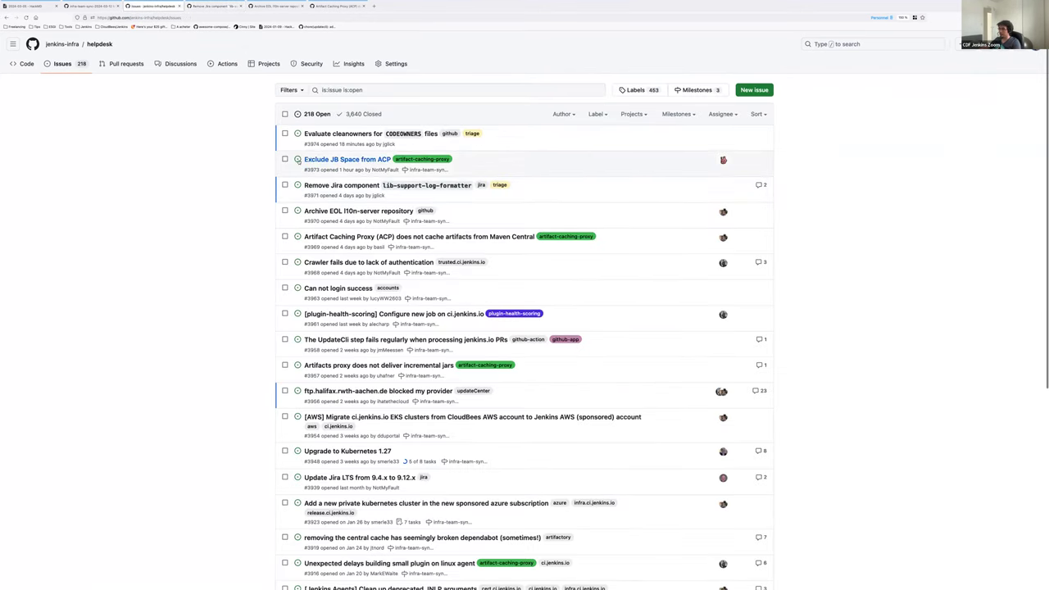
Open issue #3974 on evaluating cleanowners for CODEOWNERS files and review its description and the linked blog post address
left_click(326, 133)
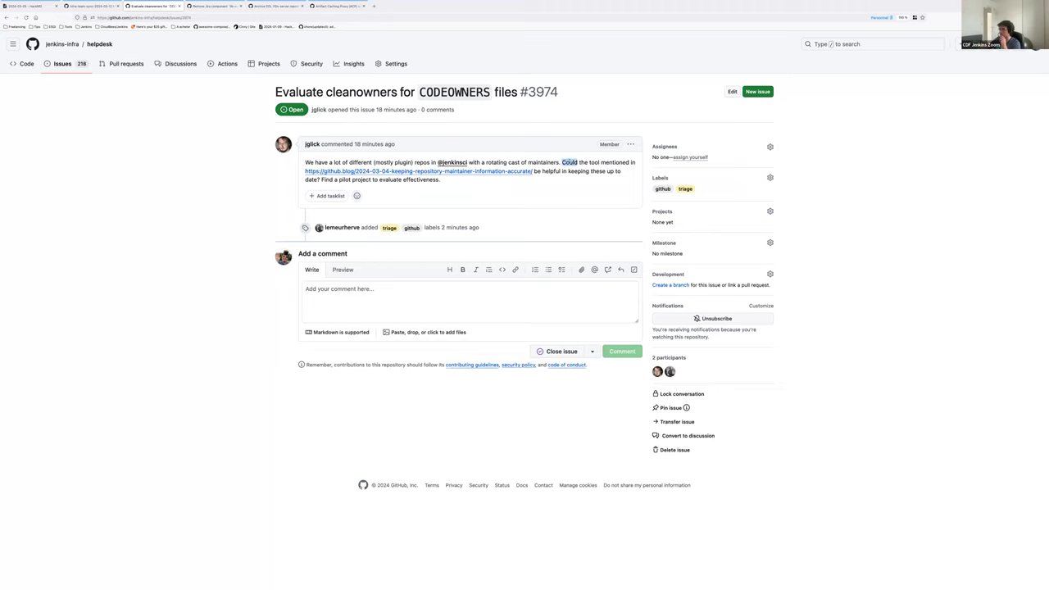
triple_click(565, 162)
left_click(563, 183)
triple_click(571, 170)
left_click(573, 184)
Add issue #3974 to the infra-team-sync-2024-03-12 milestone and deselect triage in its label selection
left_click(769, 243)
left_click(701, 332)
left_click(770, 179)
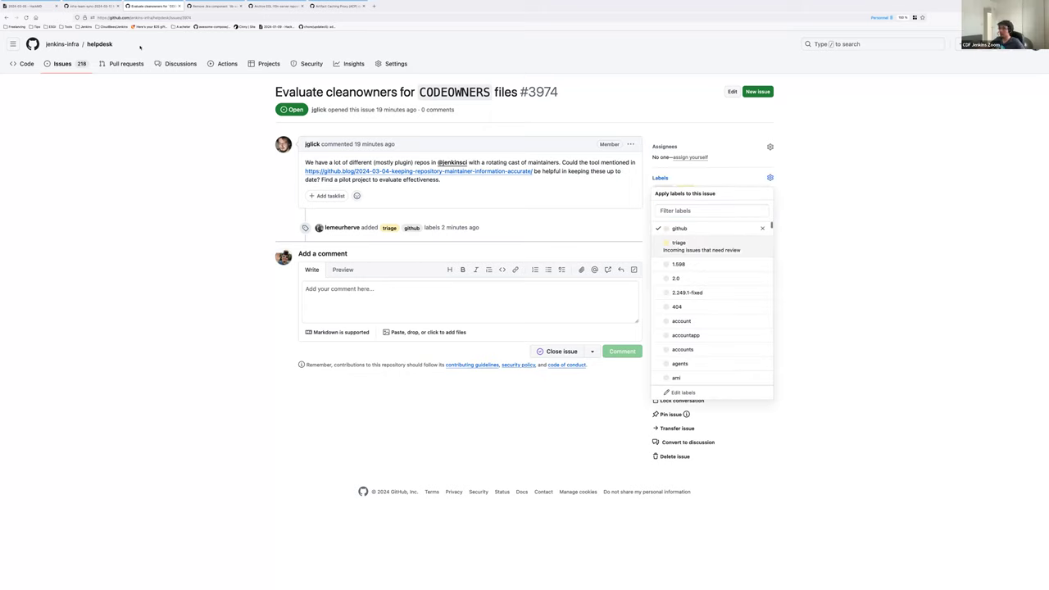
Reload the infra-team-sync-2024-03-12 milestone, review its issues for leftover triage labels and open the helpdesk issue list
left_click(90, 6)
key("super+r")
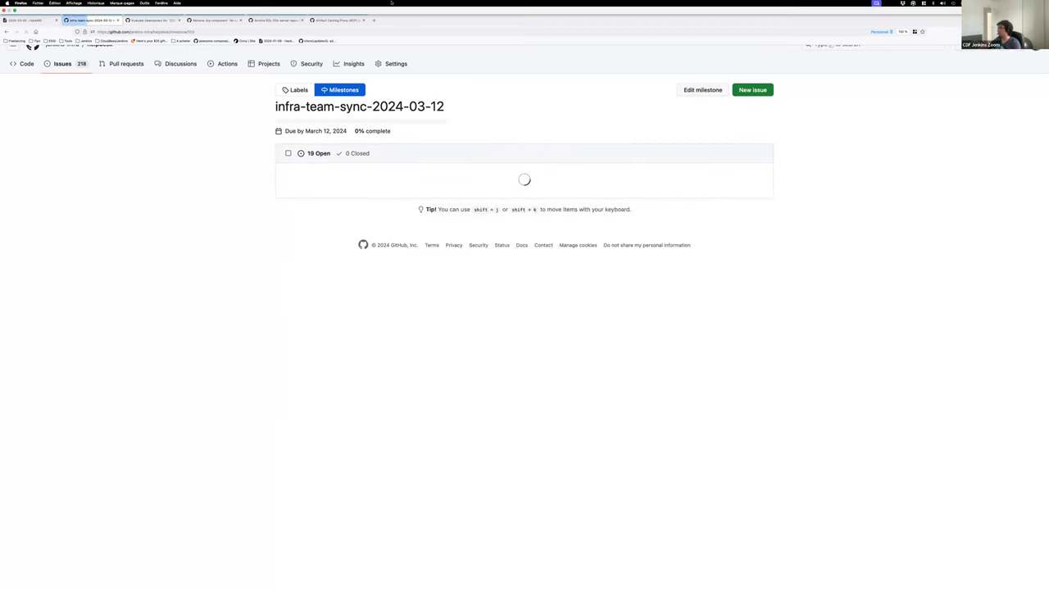
scroll(225, 264, "down", 4)
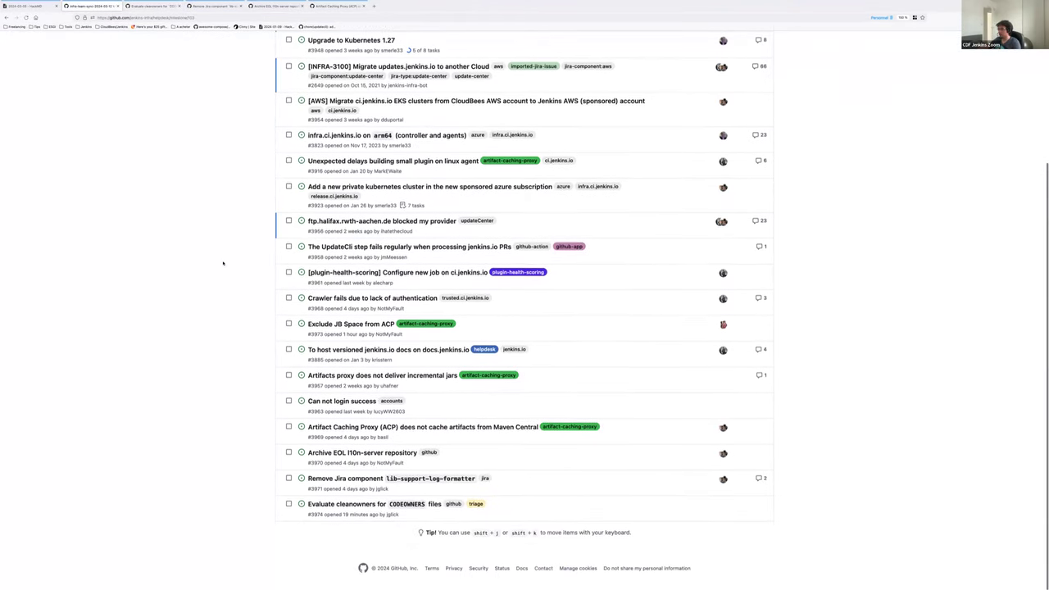
scroll(147, 176, "up", 3)
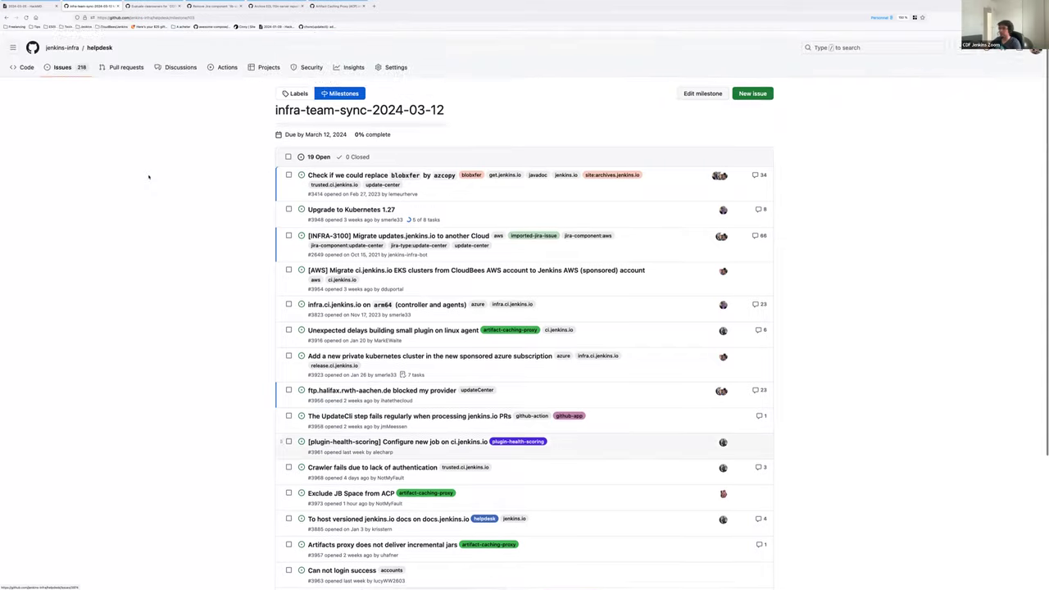
left_click(62, 63)
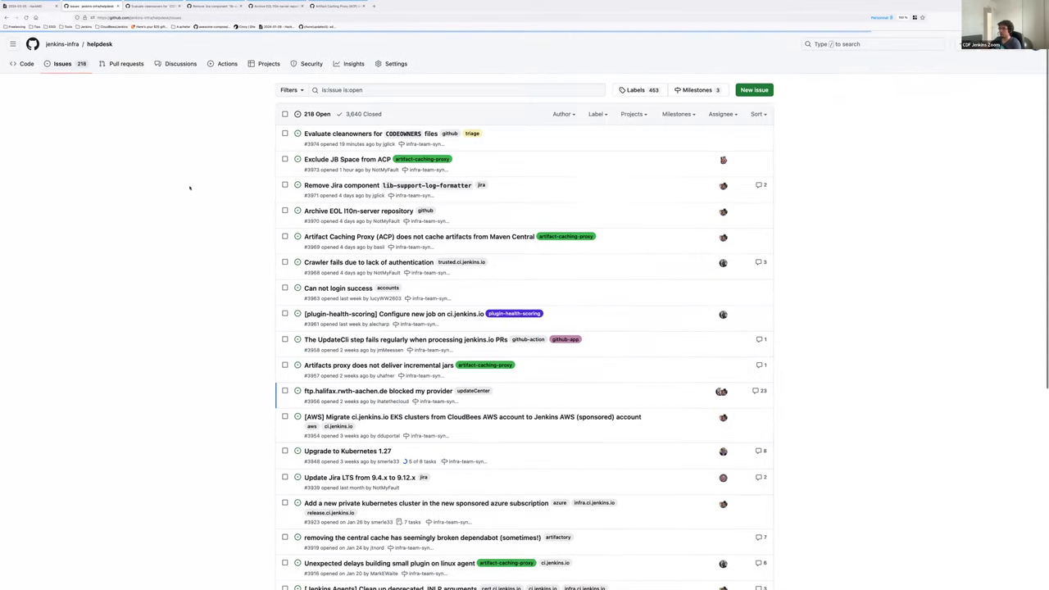
Return to issue #3974 on evaluating cleanowners and apply the removal of its triage label
left_click(342, 134)
key("l")
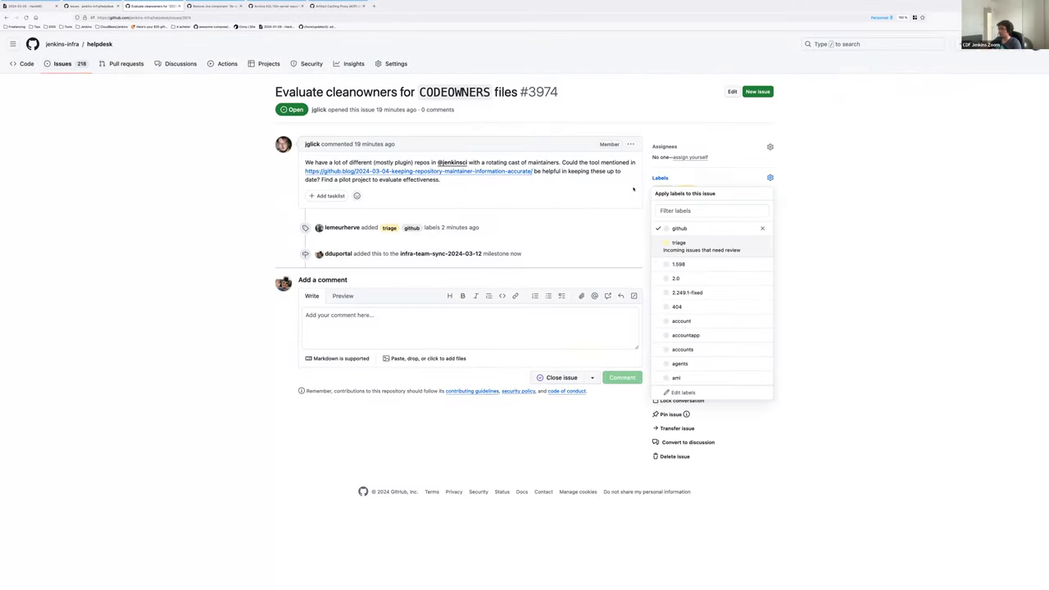
left_click(824, 245)
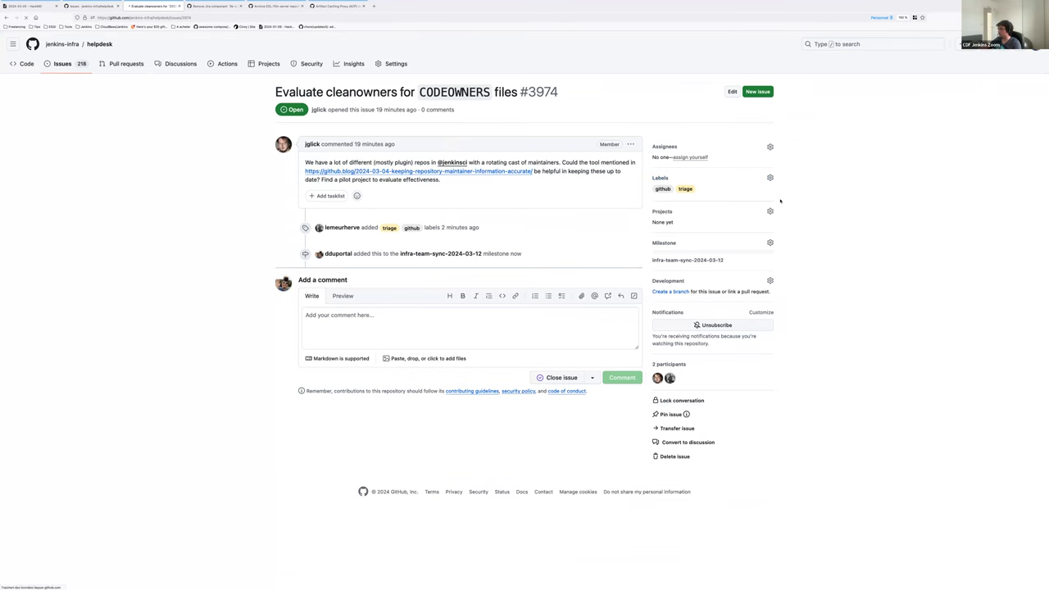
Review the helpdesk's open issue list for remaining triage labels and issues without a milestone
key("ctrl+shift+Tab")
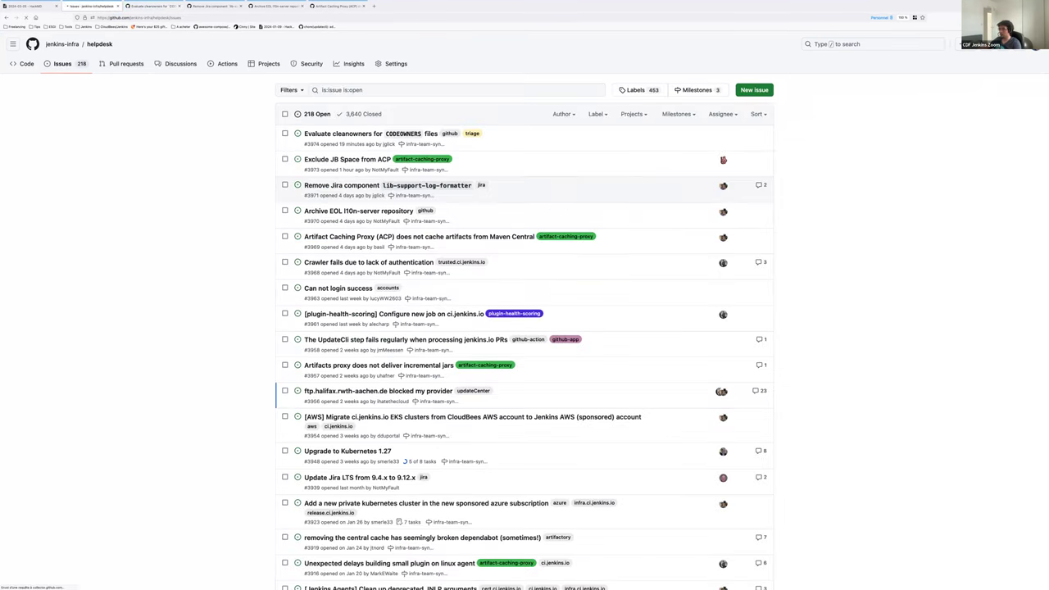
scroll(857, 189, "down", 2)
scroll(857, 190, "down", 5)
scroll(858, 189, "up", 6)
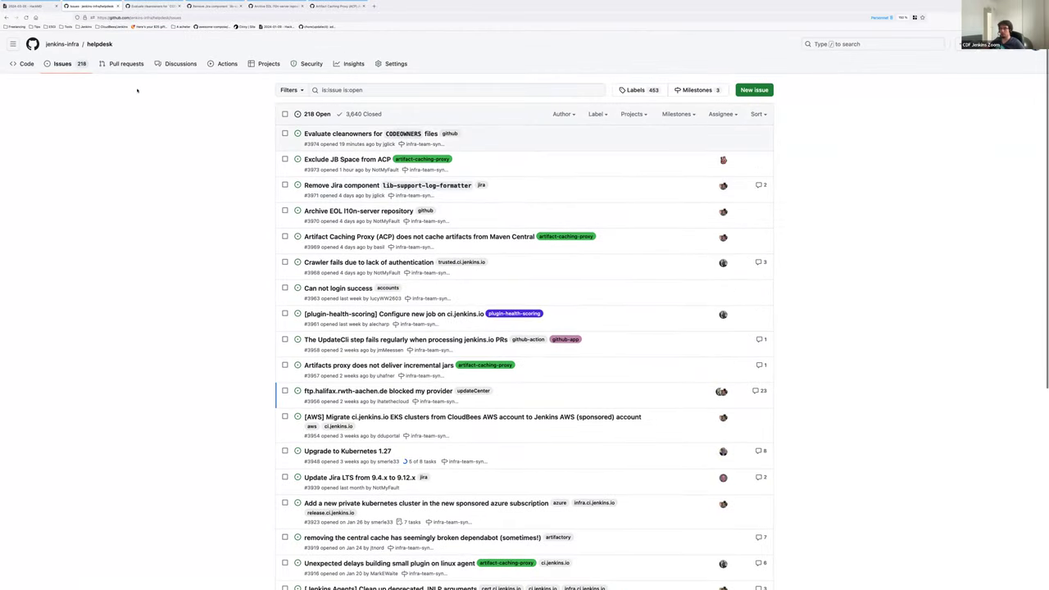
Open the infra-team-sync-2024-03-12 milestone in the tab showing issue #3974 and review its prioritized issues
left_click(145, 8)
left_click(62, 63)
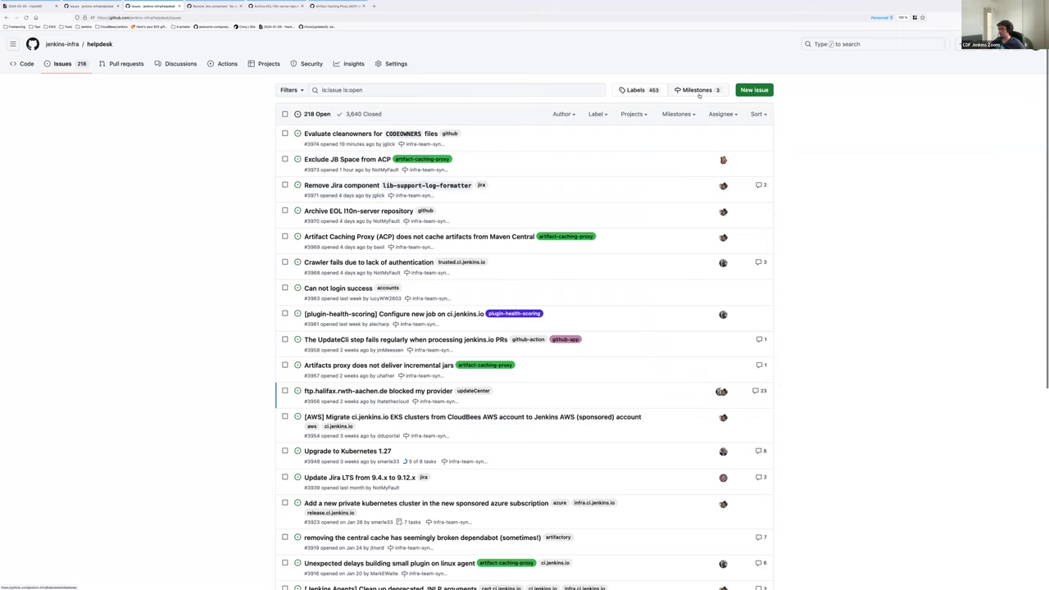
left_click(698, 92)
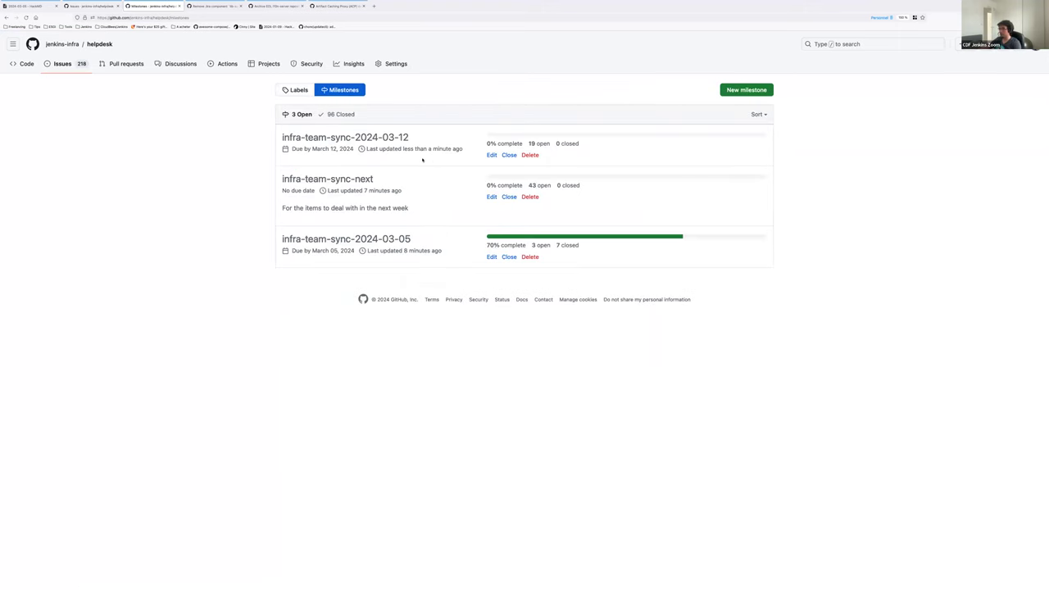
left_click(394, 140)
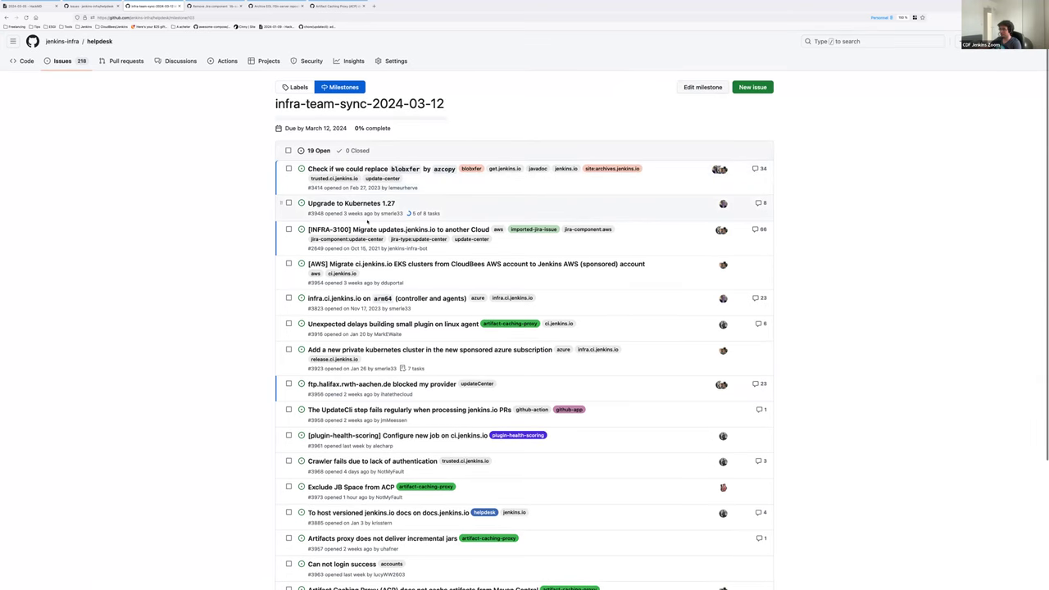
scroll(109, 285, "down", 1)
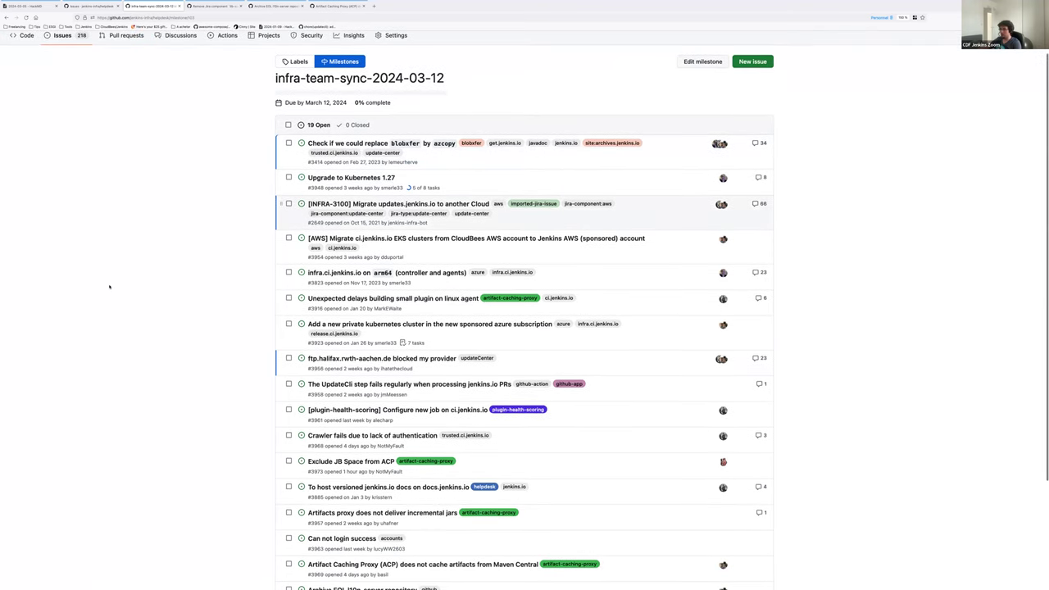
scroll(109, 286, "down", 1)
scroll(109, 286, "down", 1)
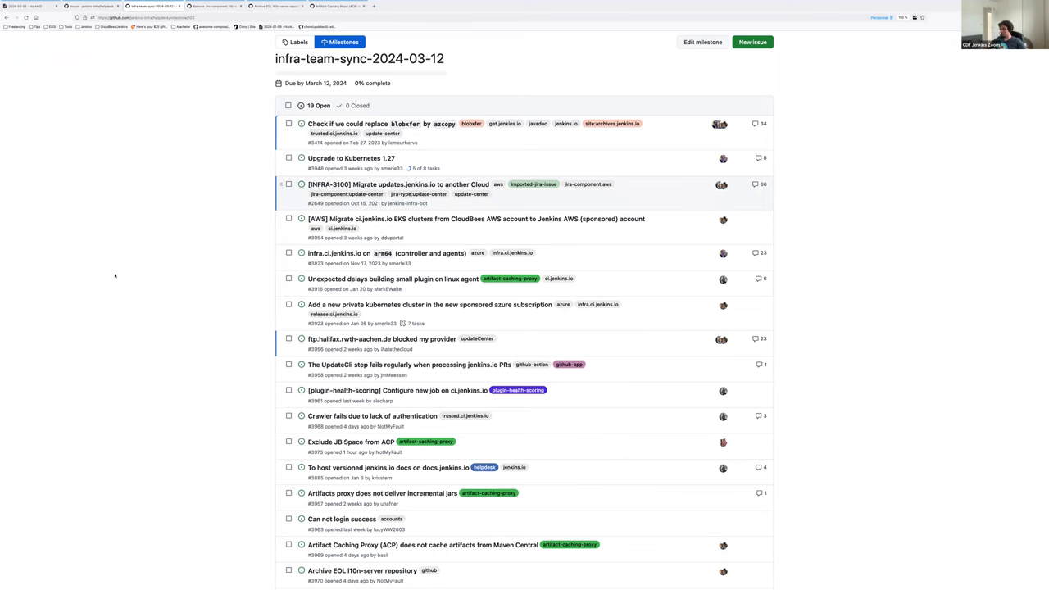
scroll(114, 276, "up", 2)
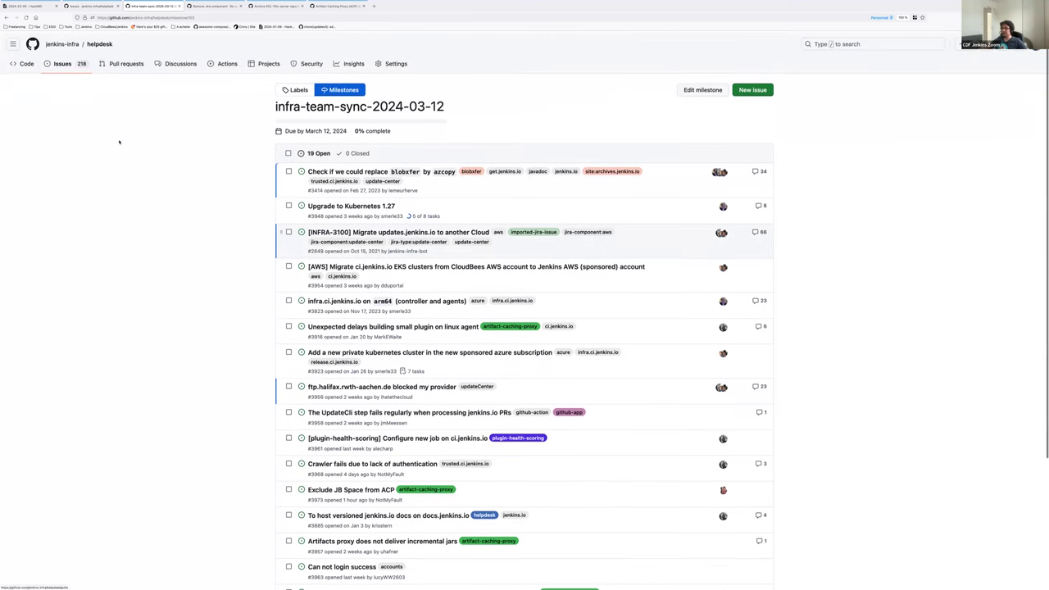